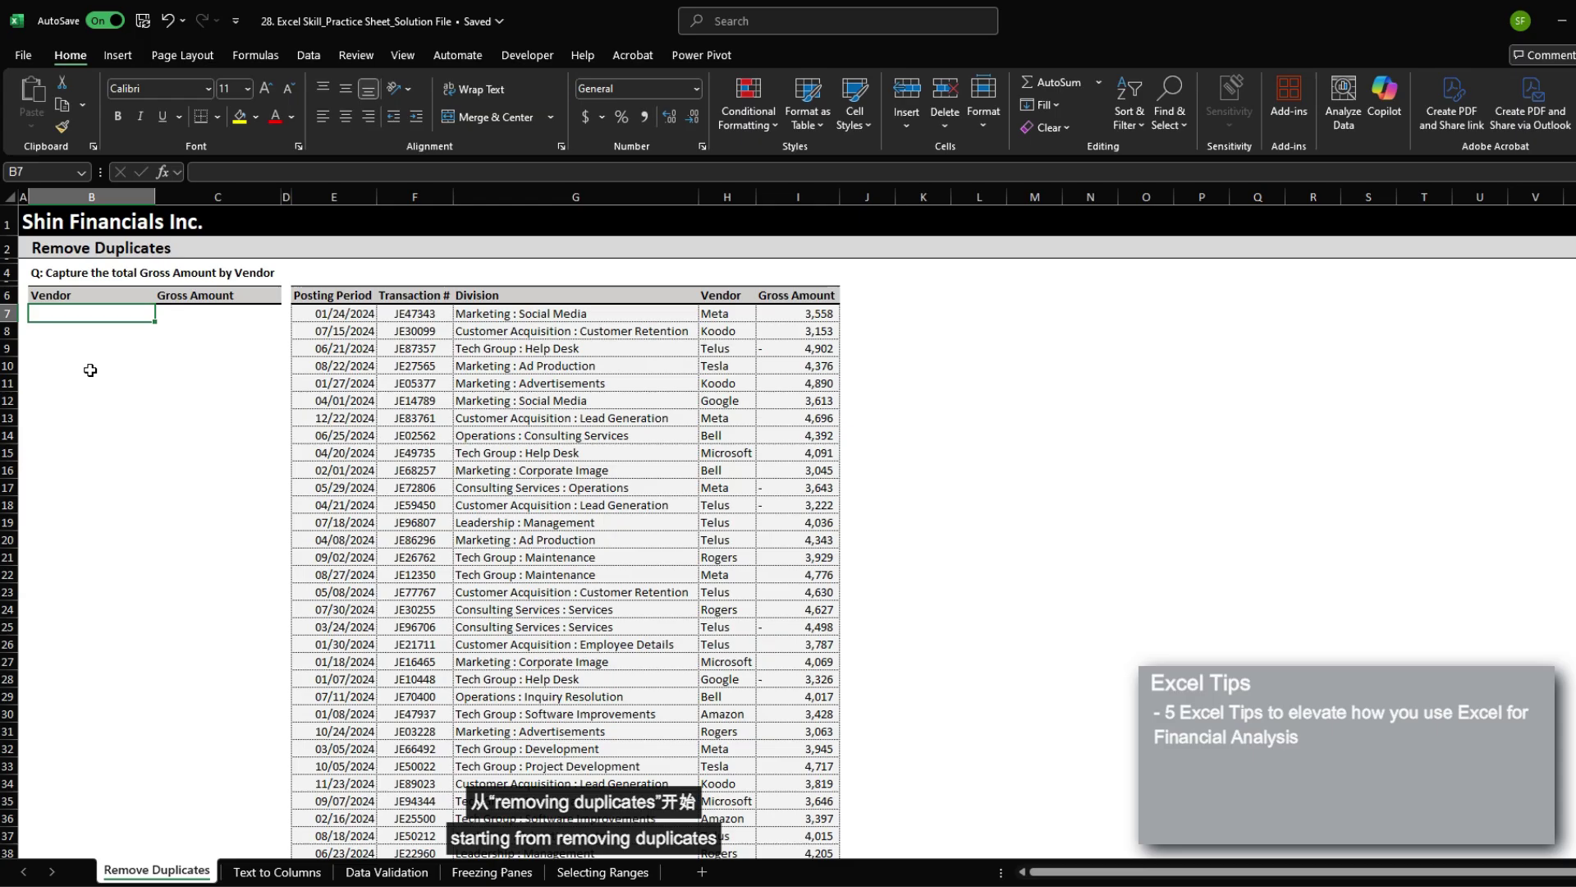
Browse the workbook's other sheets, then return to the Remove Duplicates sheet
{"action": "left_click", "coordinate": [280, 872]}
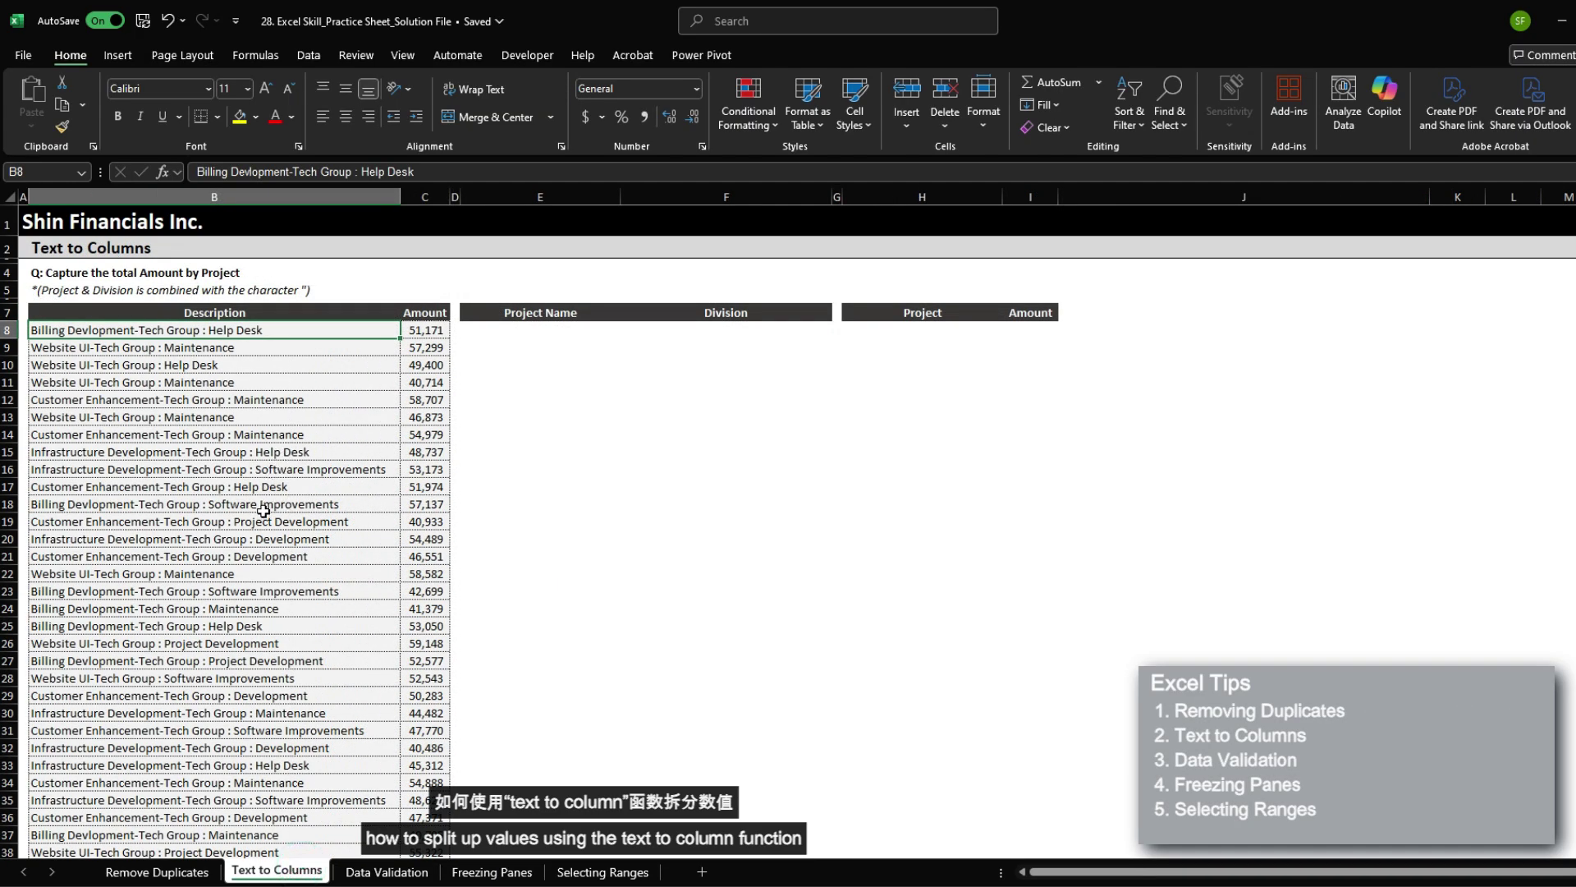
{"action": "left_click", "coordinate": [385, 872]}
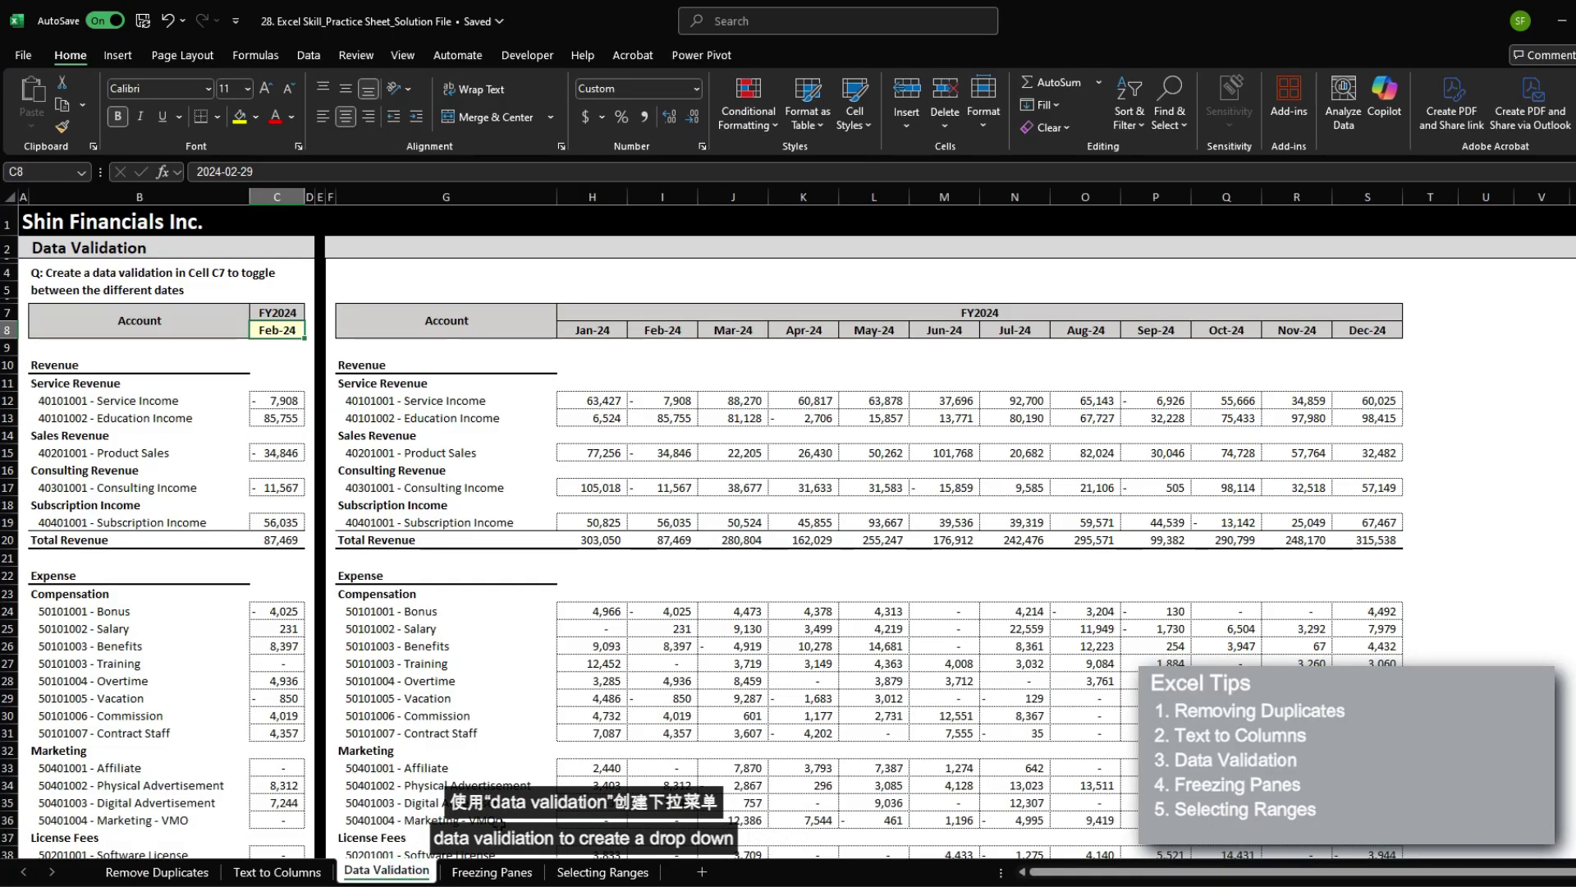
{"action": "left_click", "coordinate": [492, 871]}
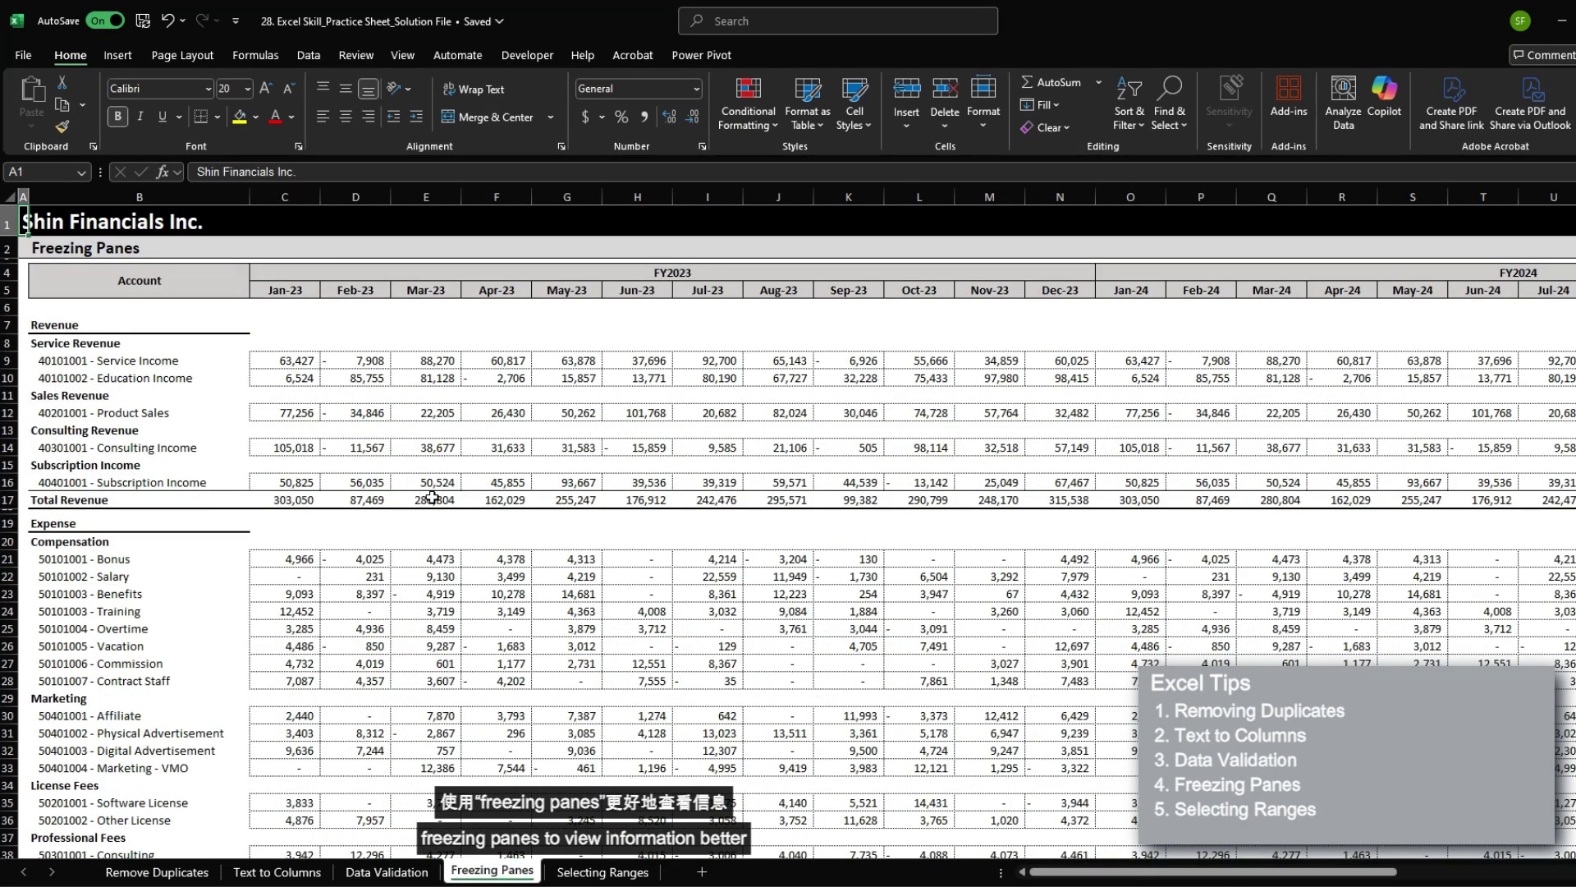
{"action": "left_click", "coordinate": [572, 871]}
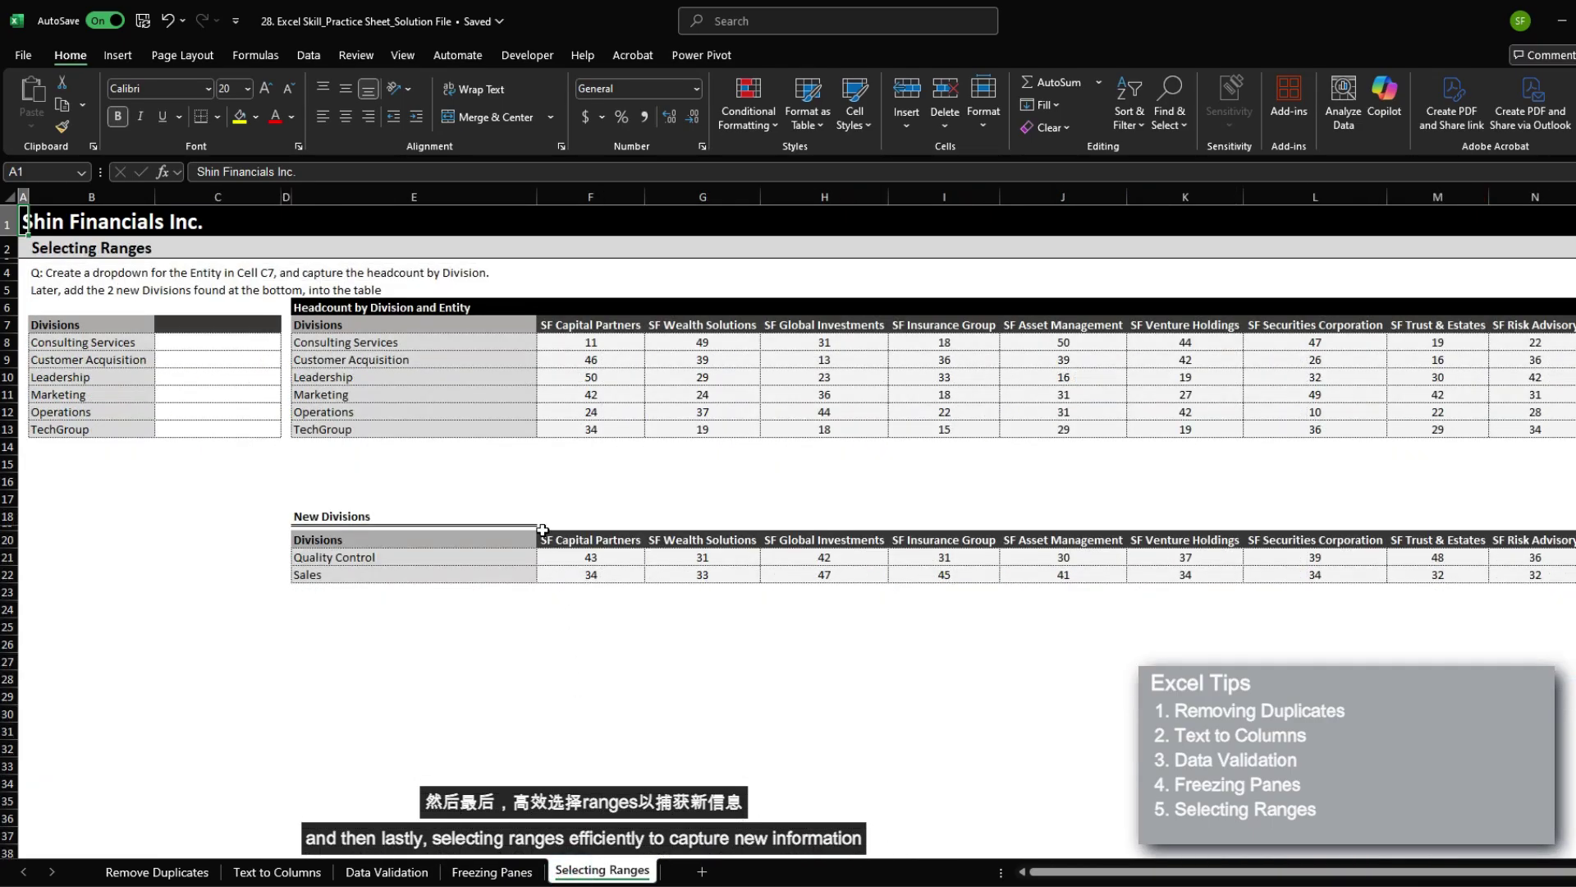
{"action": "left_click", "coordinate": [187, 868]}
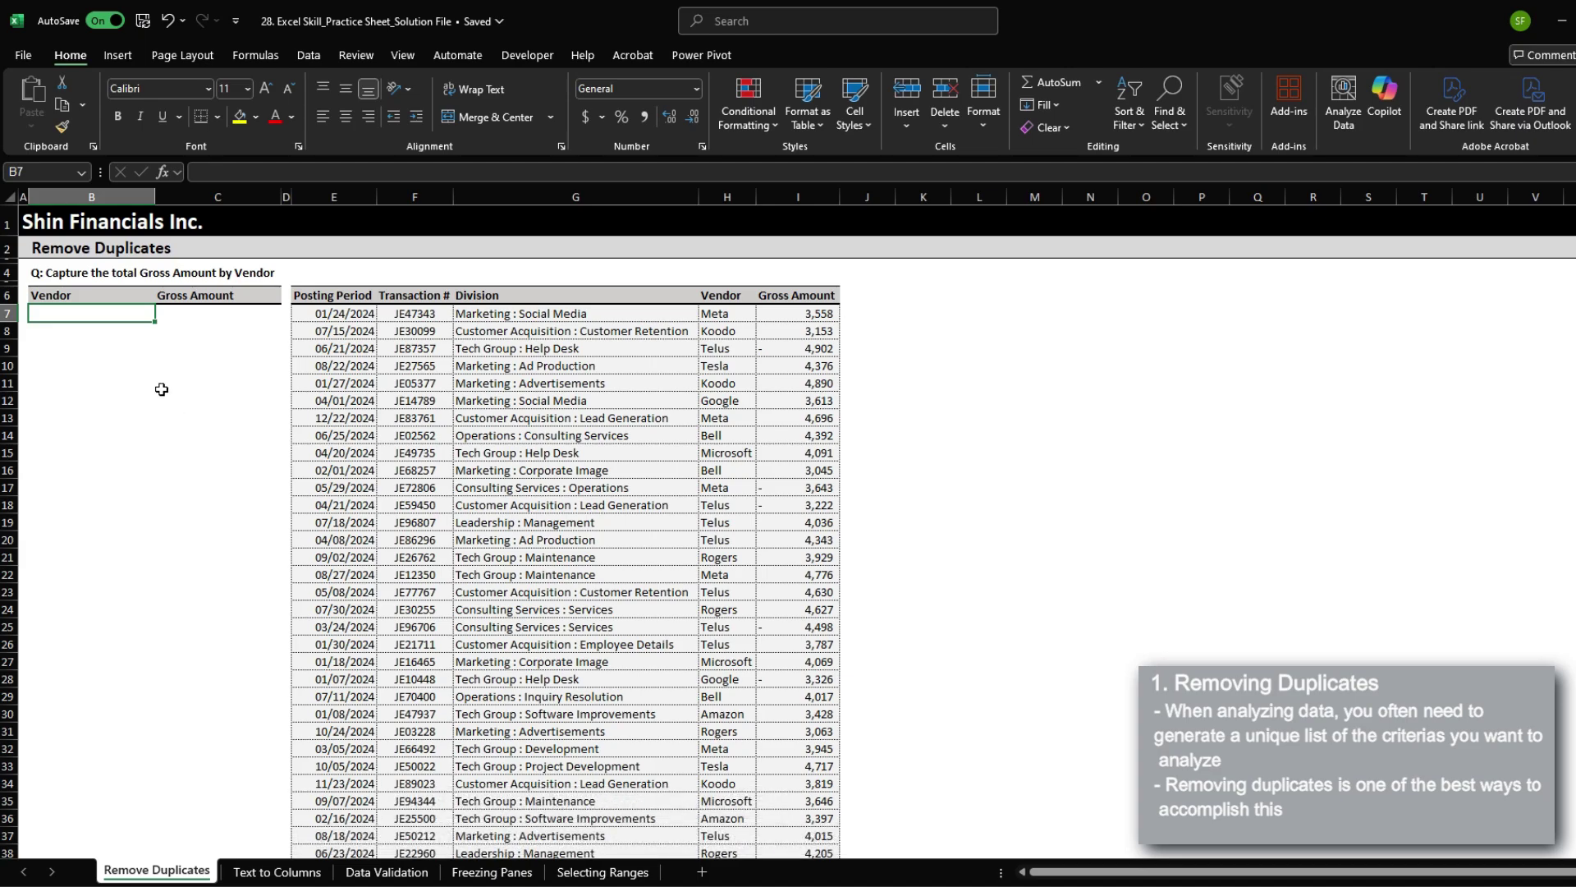
Review the Gross Amount by Vendor question and the Vendor values in column H
{"action": "left_click", "coordinate": [74, 272]}
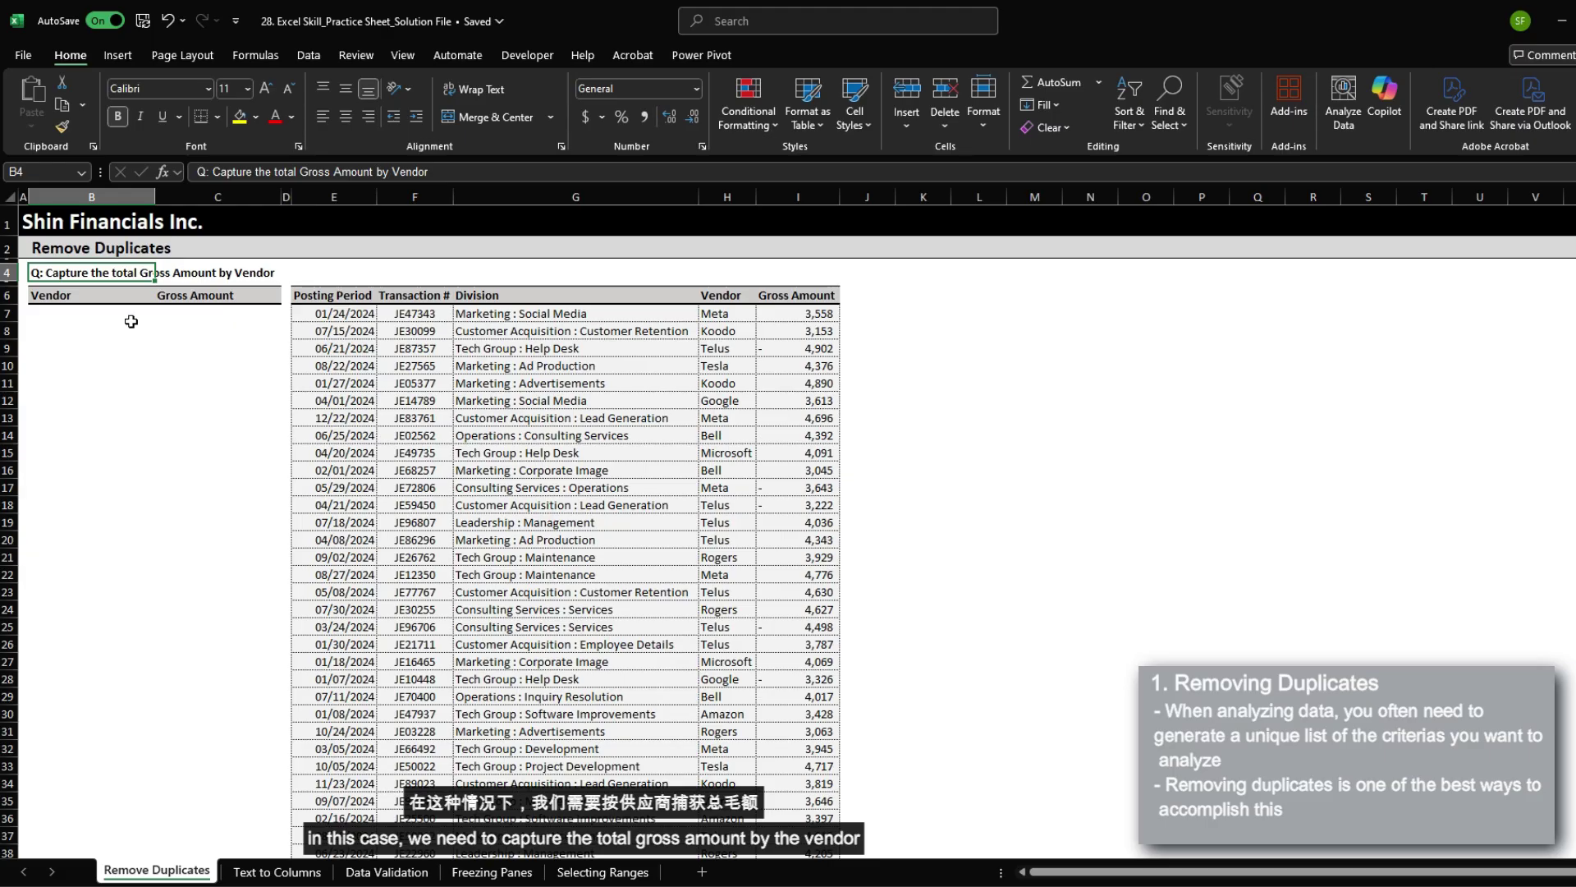
{"action": "left_click_drag", "start_coordinate": [798, 321], "coordinate": [714, 484]}
{"action": "left_click_drag", "start_coordinate": [720, 313], "coordinate": [738, 503]}
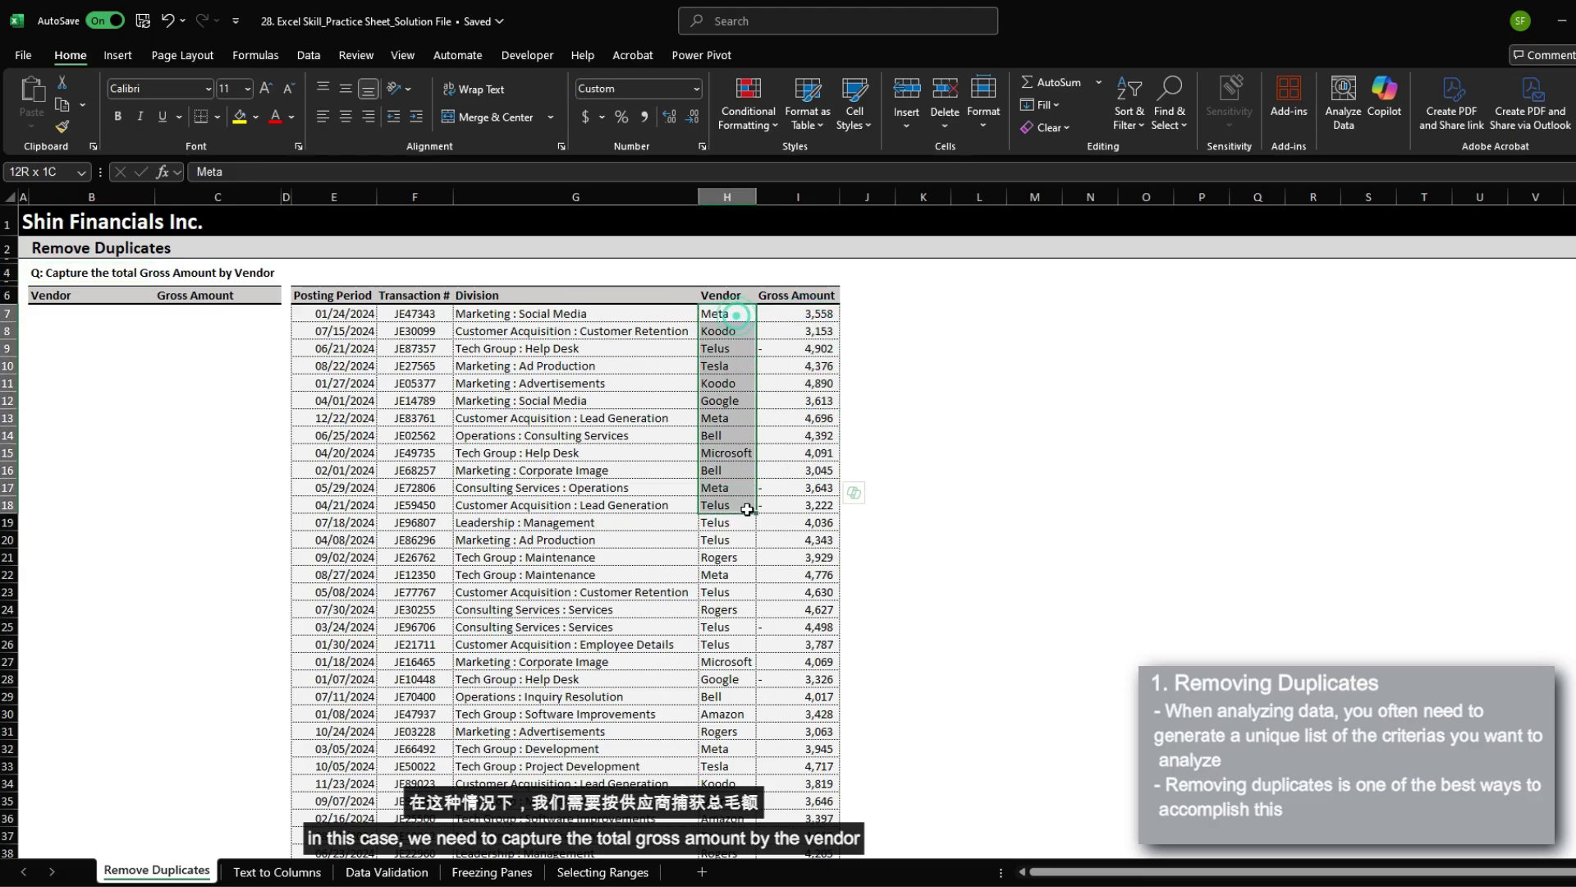
{"action": "left_click_drag", "start_coordinate": [716, 313], "coordinate": [723, 591]}
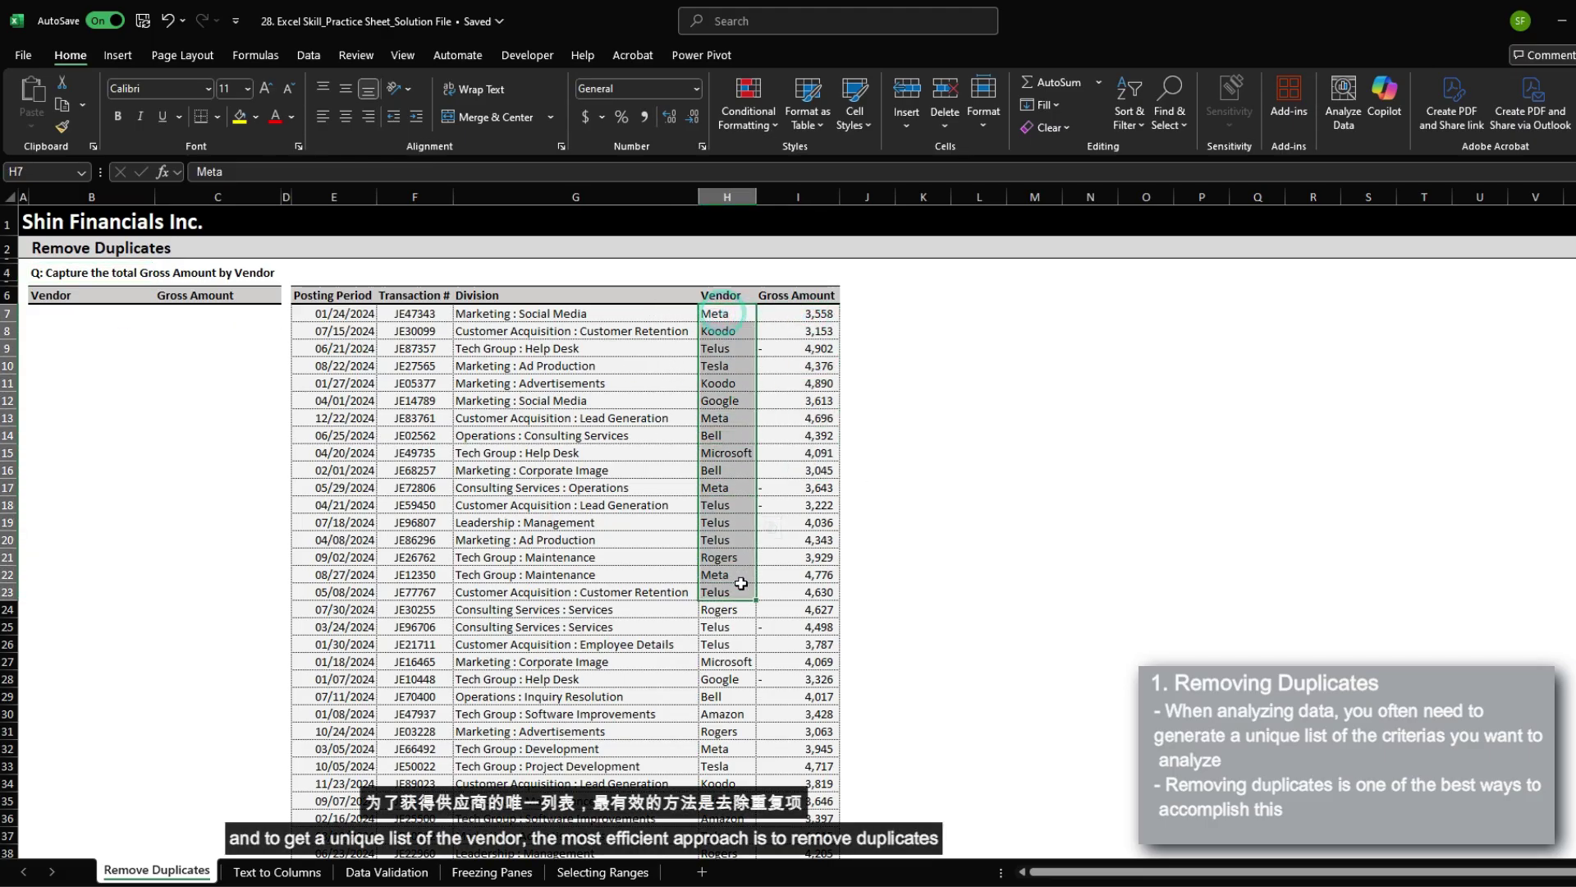
{"action": "left_click", "coordinate": [123, 314]}
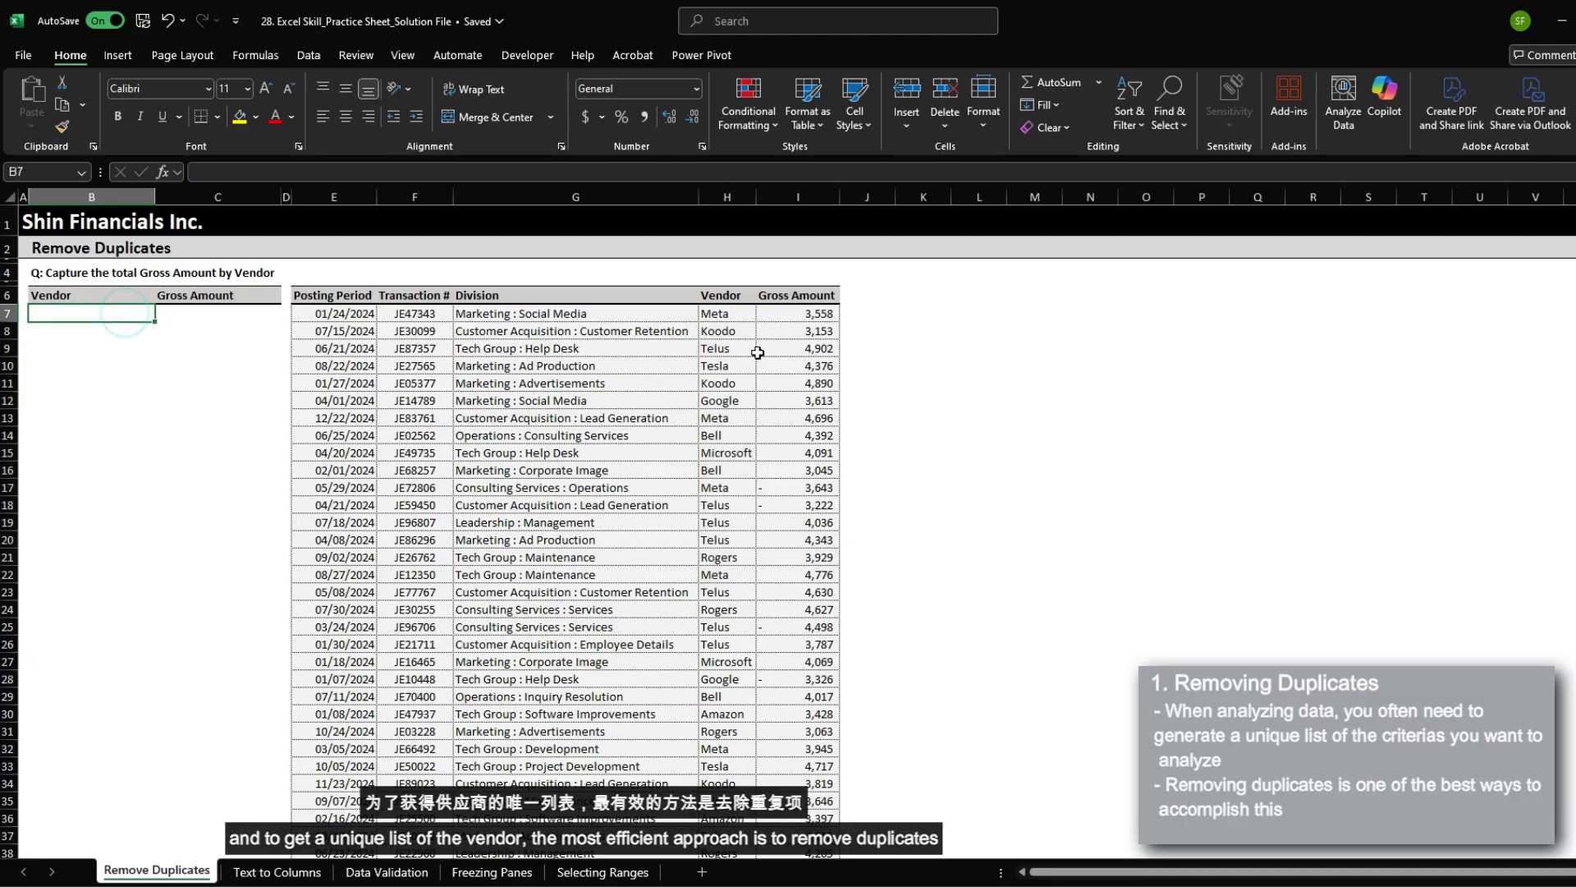
{"action": "left_click_drag", "start_coordinate": [733, 310], "coordinate": [731, 543]}
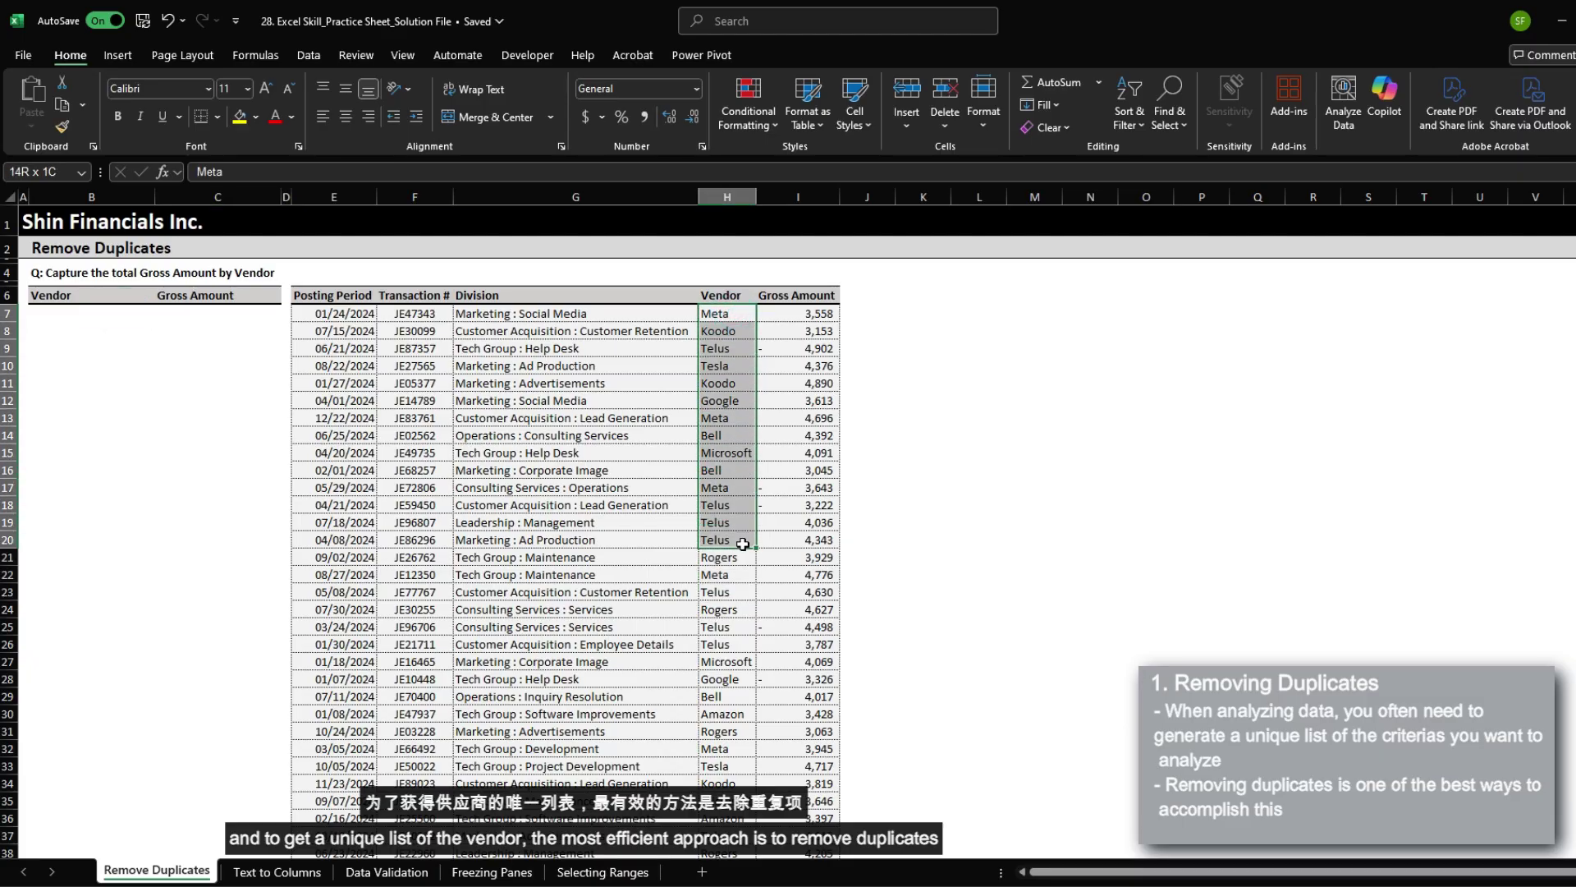
Try a =UNIQUE($H$7:$H$506) vendor list in B7, then clear it
{"action": "left_click", "coordinate": [79, 312]}
{"action": "type", "text": "=UNIQU"}
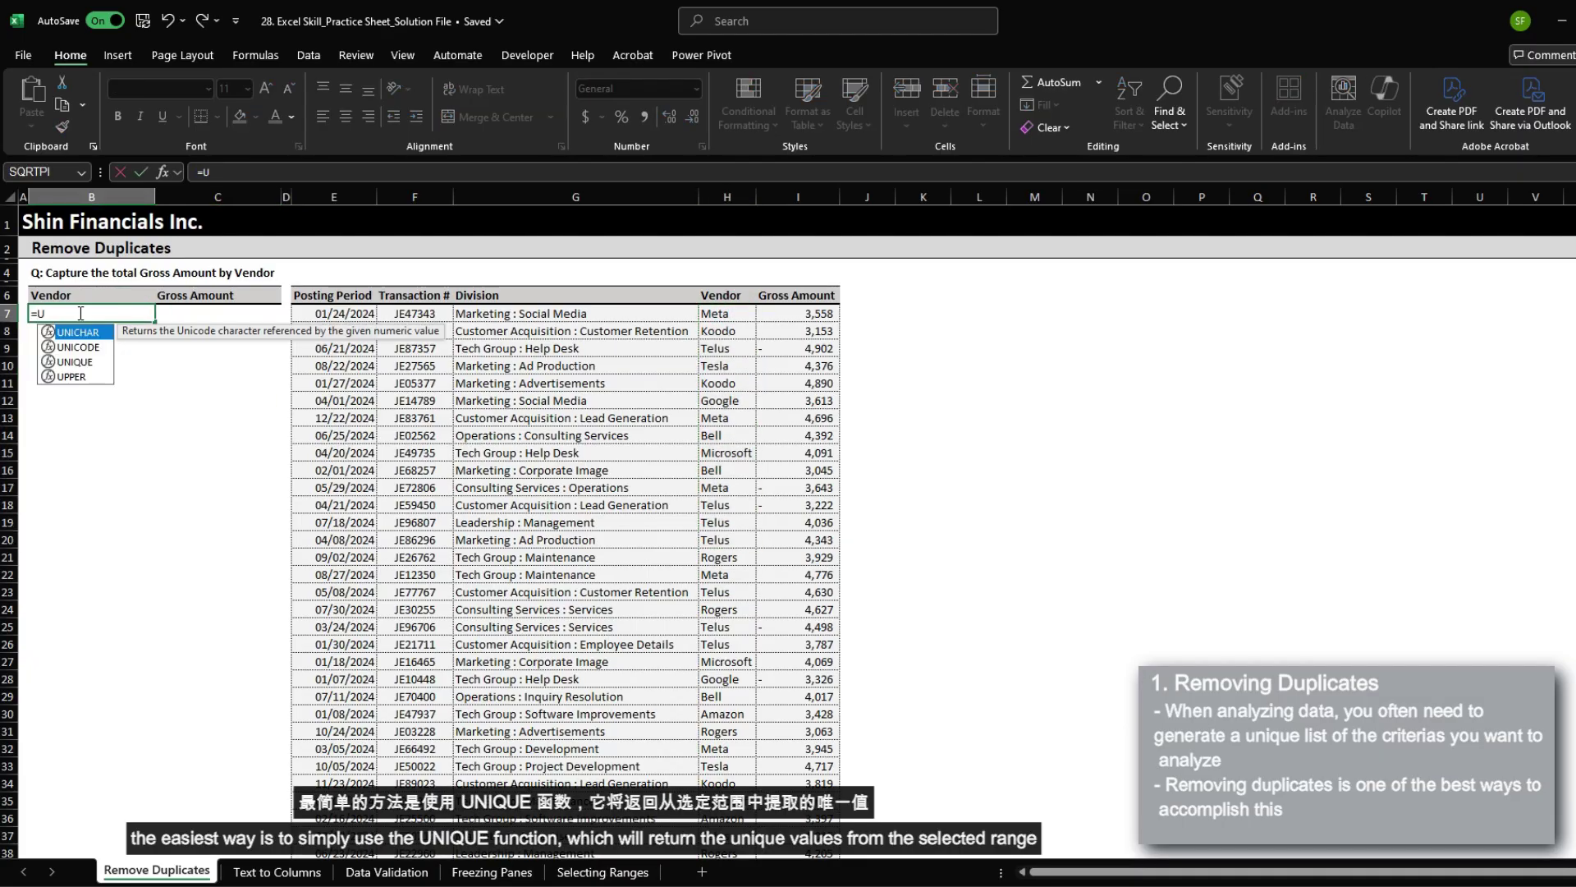
{"action": "key", "text": "Tab"}
{"action": "key", "text": "Right"}
{"action": "key", "text": "Right"}
{"action": "key", "text": "Right"}
{"action": "key", "text": "Right"}
{"action": "key", "text": "Right"}
{"action": "key", "text": "Right"}
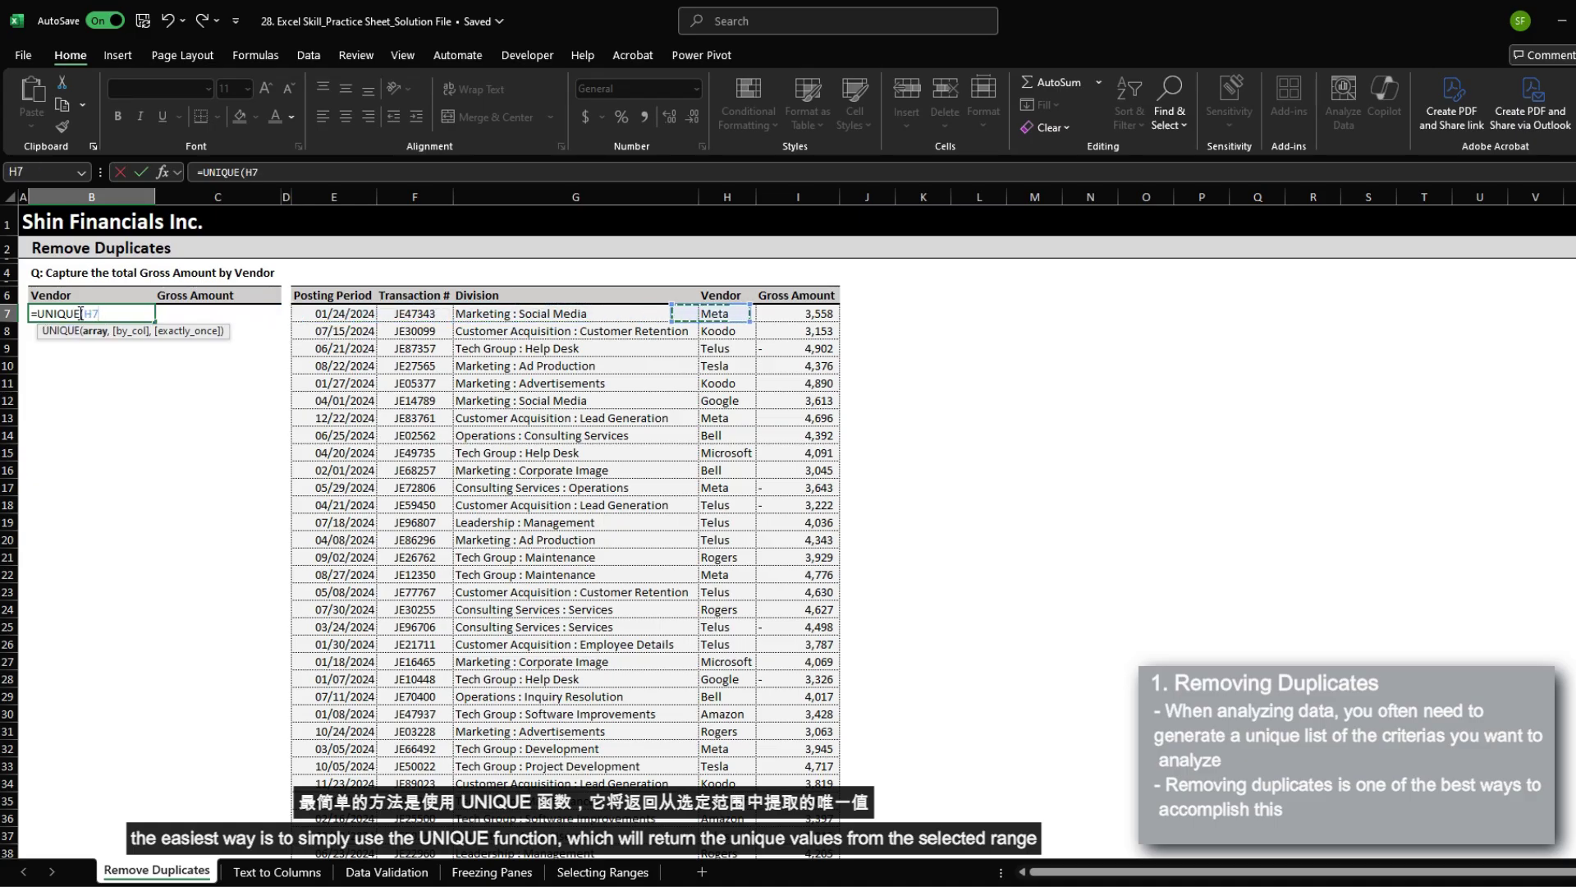
{"action": "key", "text": "ctrl+shift+Down"}
{"action": "key", "text": "F4"}
{"action": "key", "text": "ctrl+Return"}
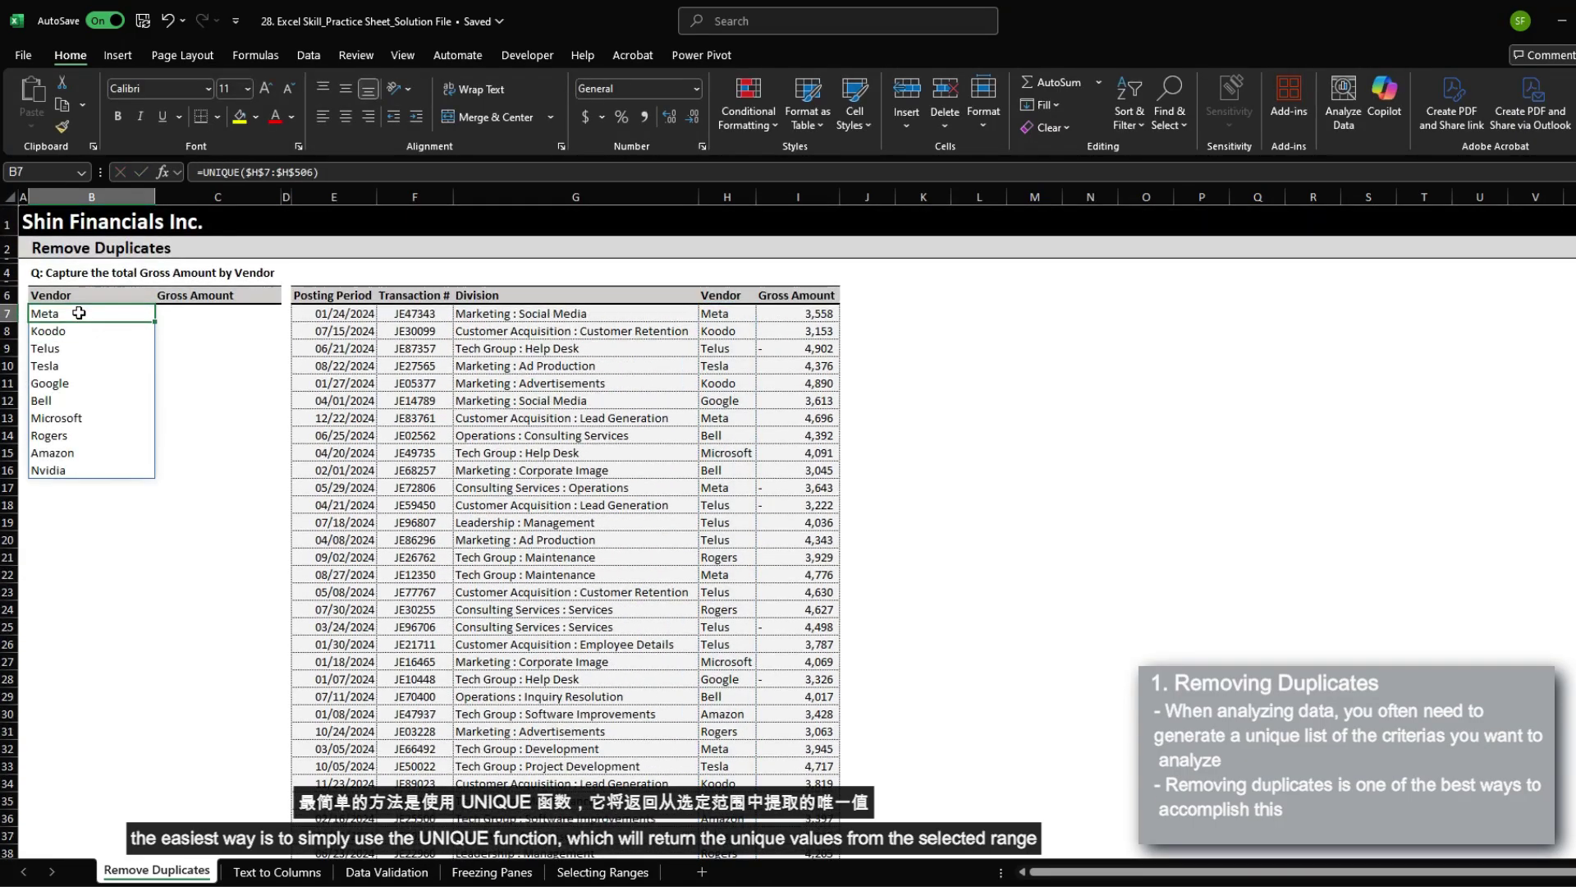
{"action": "key", "text": "ctrl+shift+Down"}
{"action": "key", "text": "Delete"}
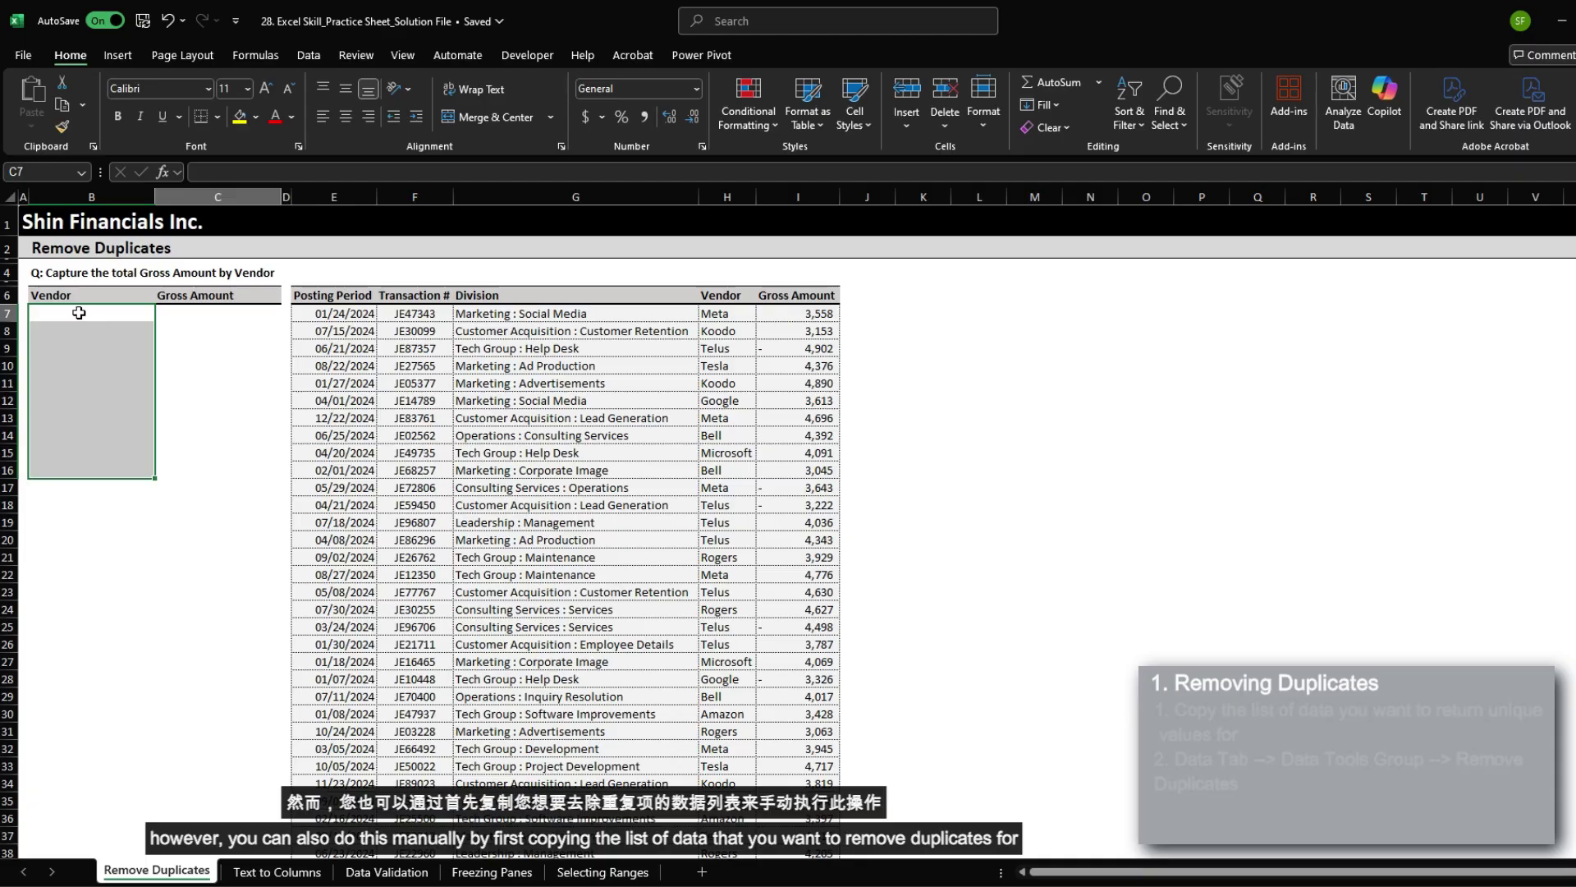
Copy the Vendor values H7:H506 and paste them as values into B7
{"action": "key", "text": "ctrl+Right"}
{"action": "key", "text": "Right"}
{"action": "key", "text": "Right"}
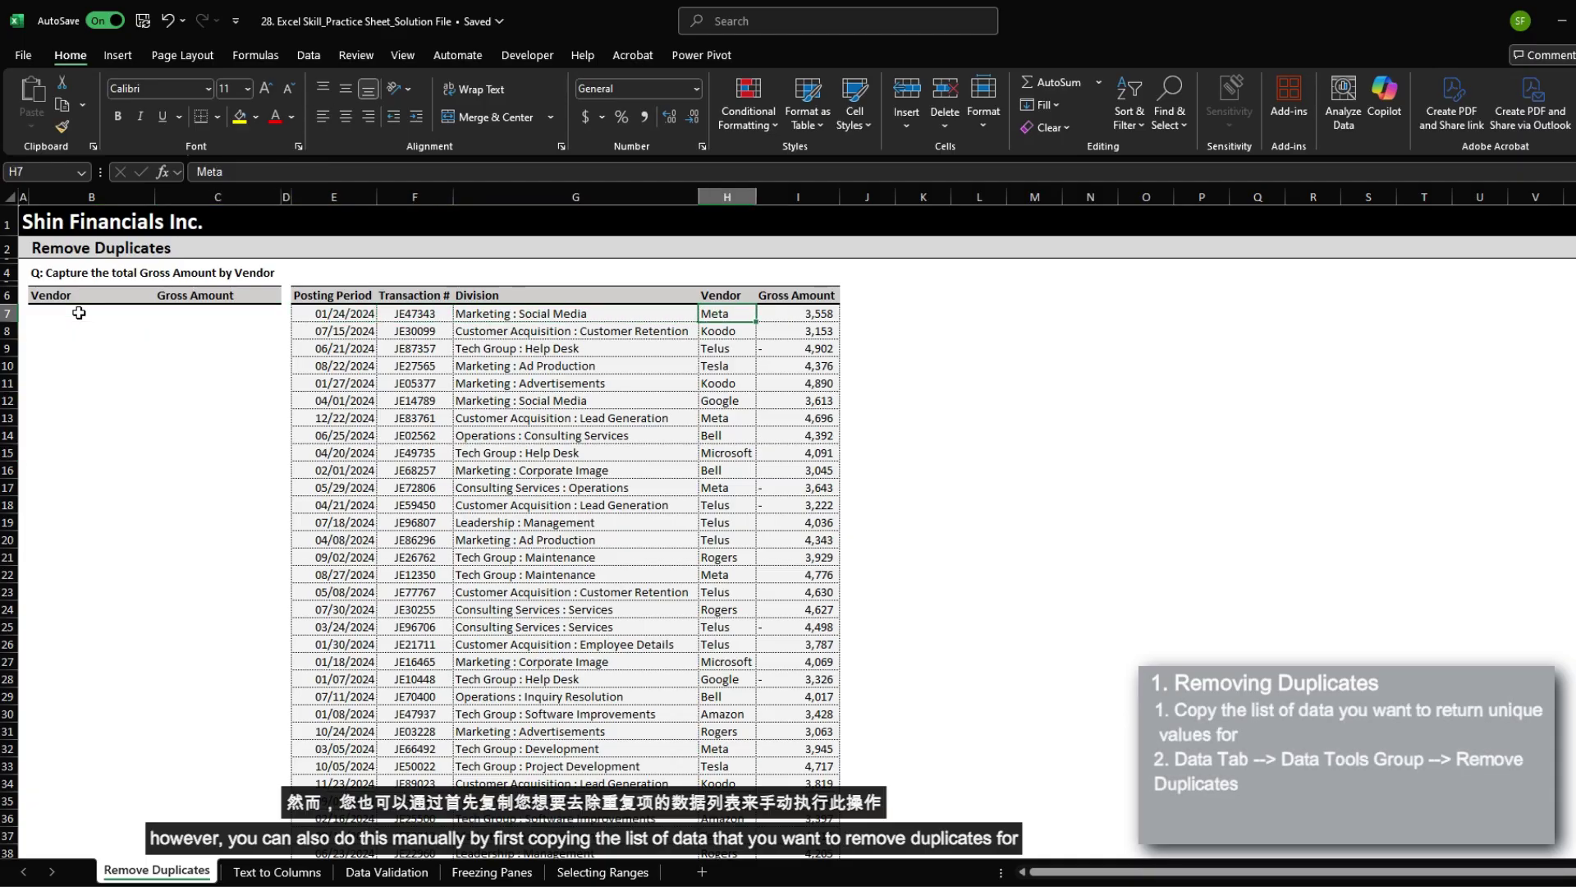
{"action": "key", "text": "ctrl+shift+Down"}
{"action": "key", "text": "ctrl+c"}
{"action": "key", "text": "ctrl+Up"}
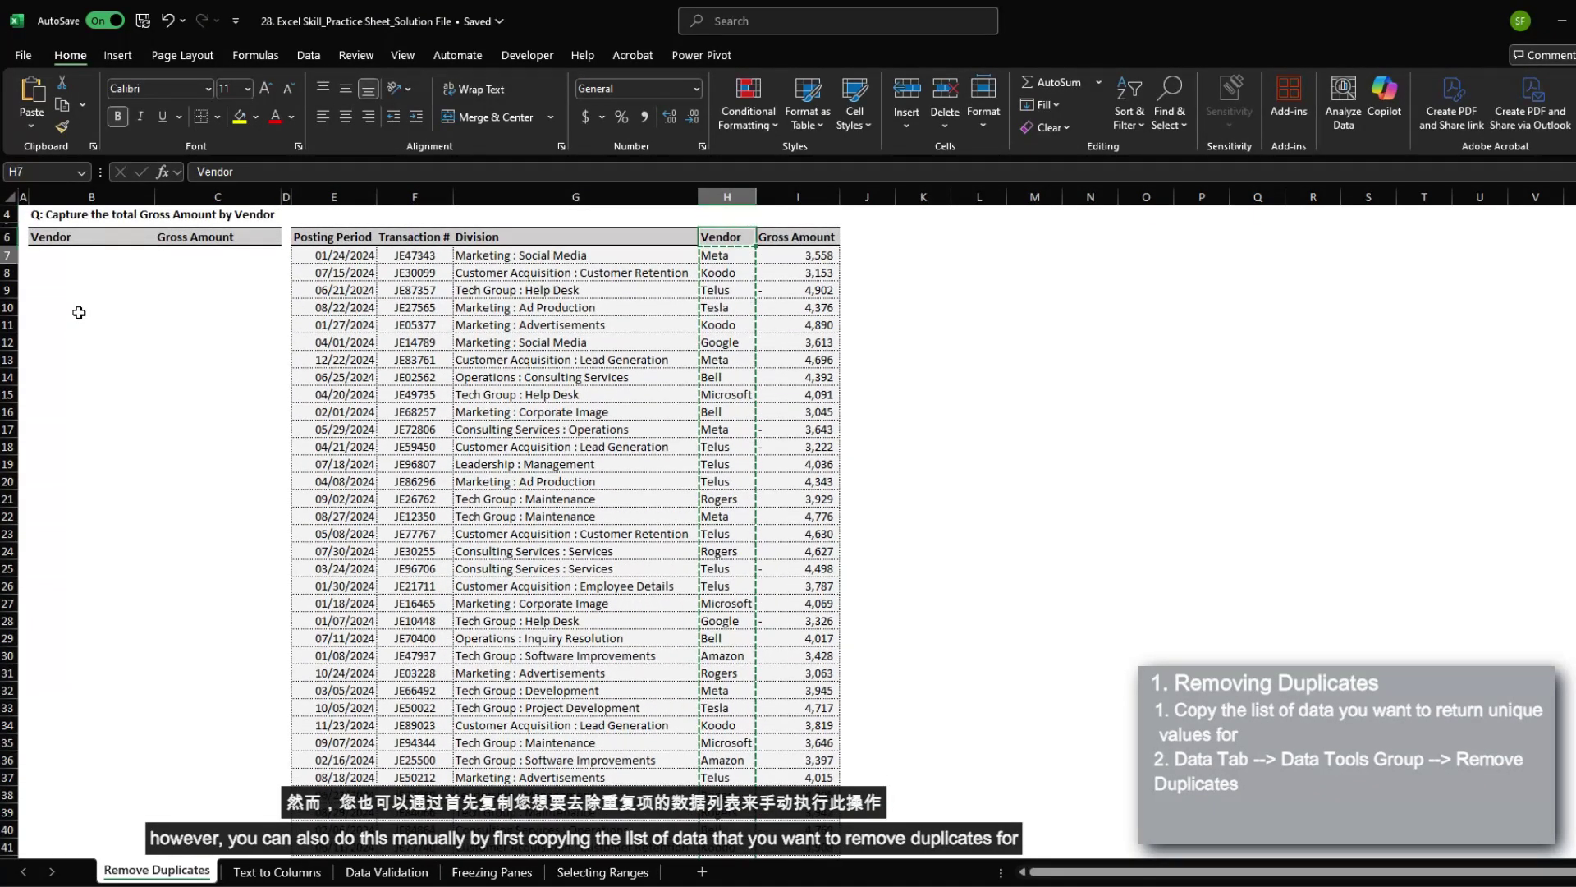
{"action": "key", "text": "Left"}
{"action": "key", "text": "Left"}
{"action": "key", "text": "Left"}
{"action": "key", "text": "Left"}
{"action": "key", "text": "Left"}
{"action": "key", "text": "Left"}
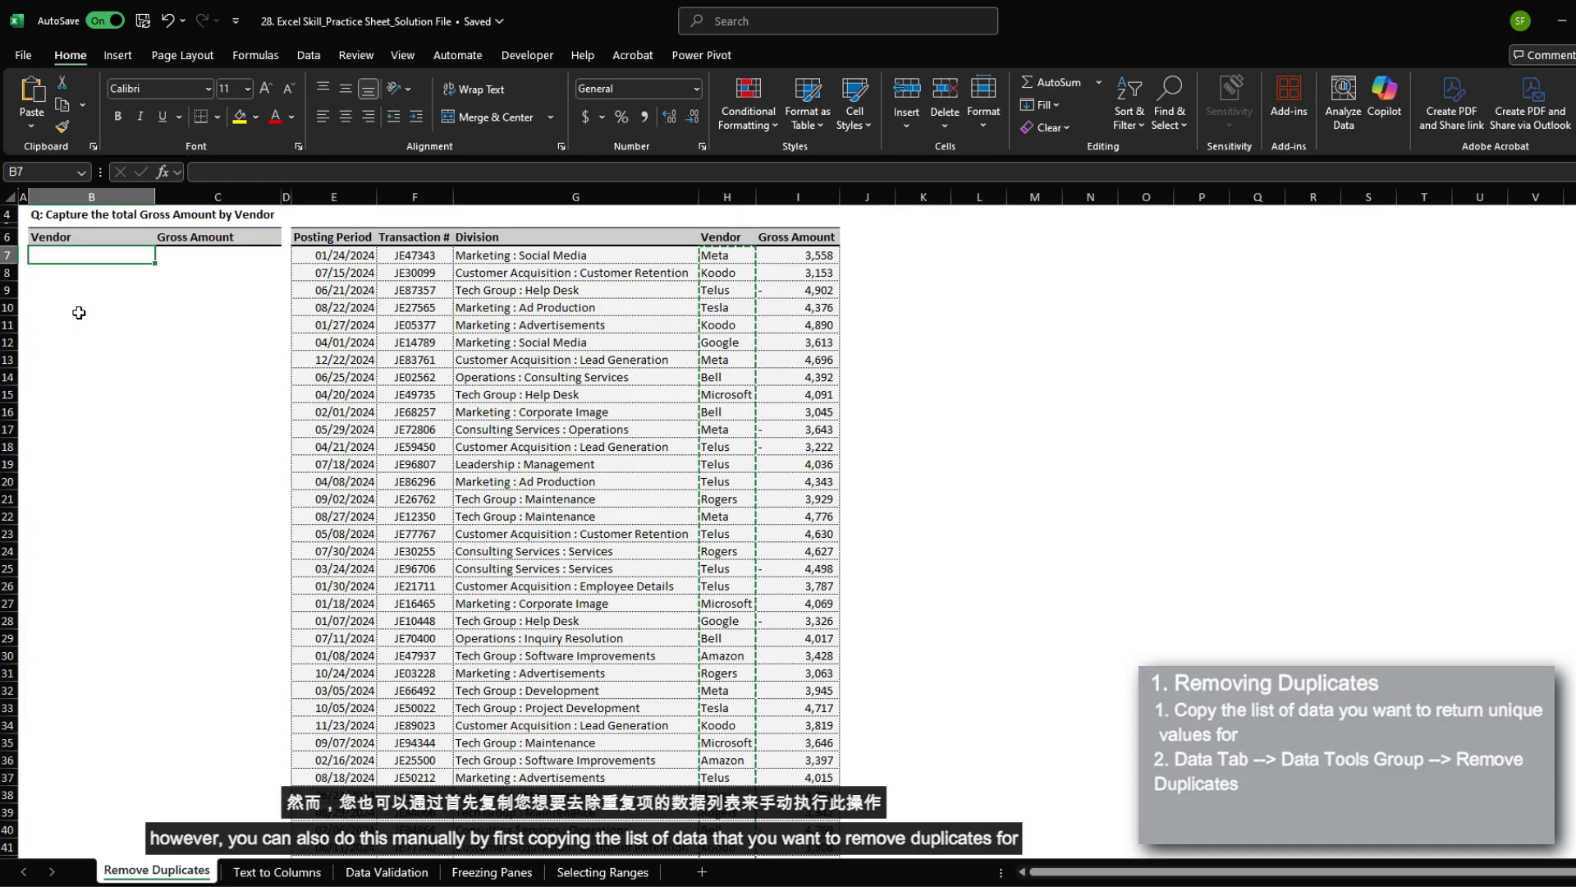
{"action": "key", "text": "ctrl+alt+v"}
{"action": "key", "text": "v"}
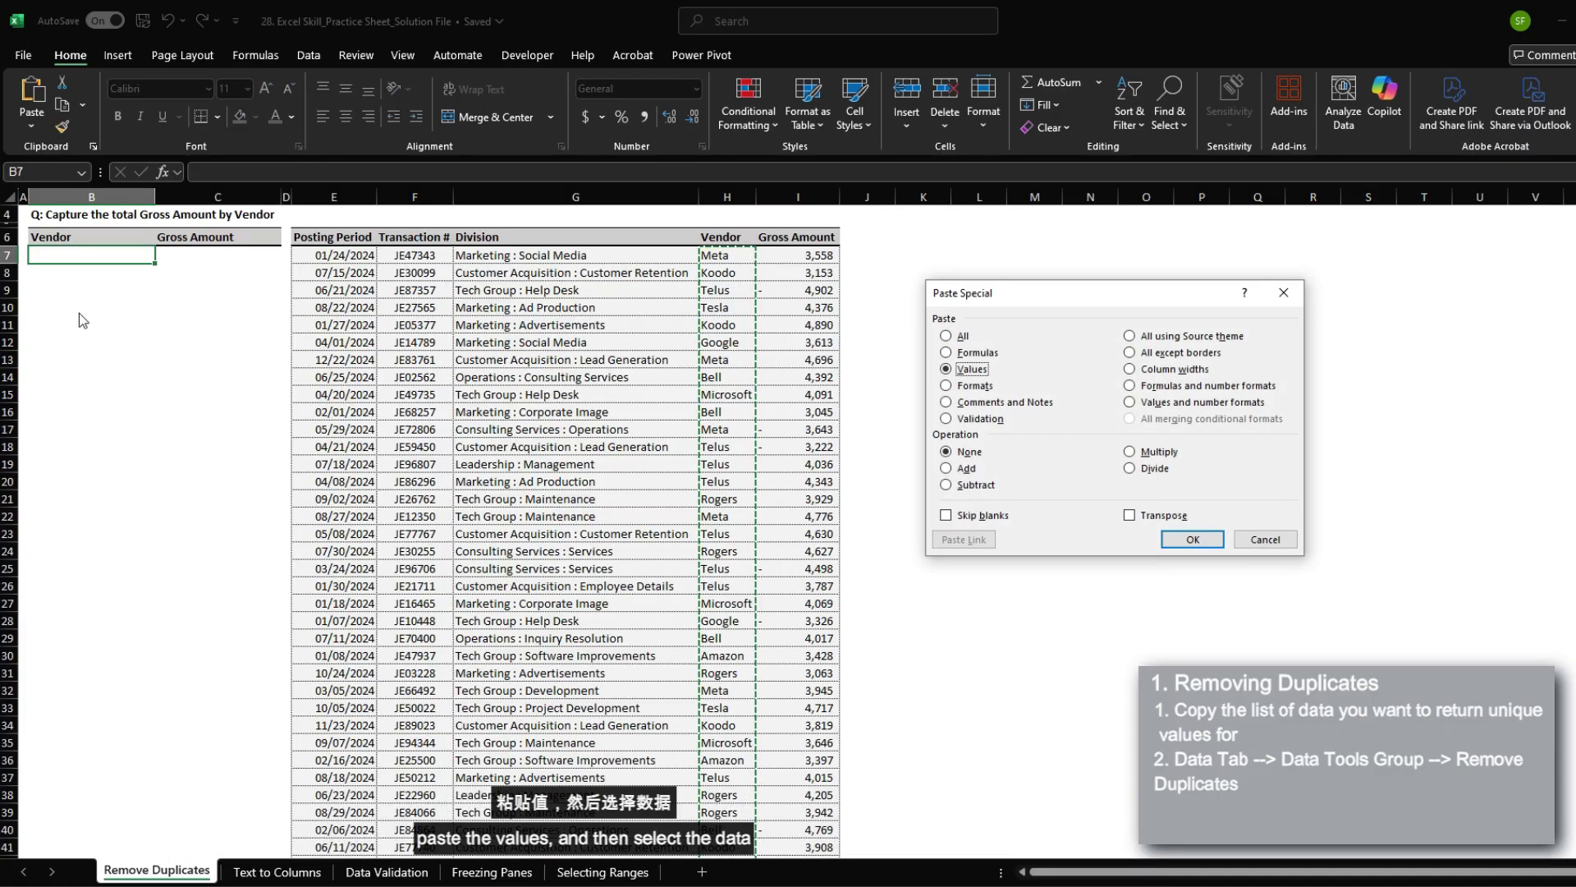
{"action": "key", "text": "Return"}
{"action": "key", "text": "ctrl+shift+Down"}
{"action": "key", "text": "Escape"}
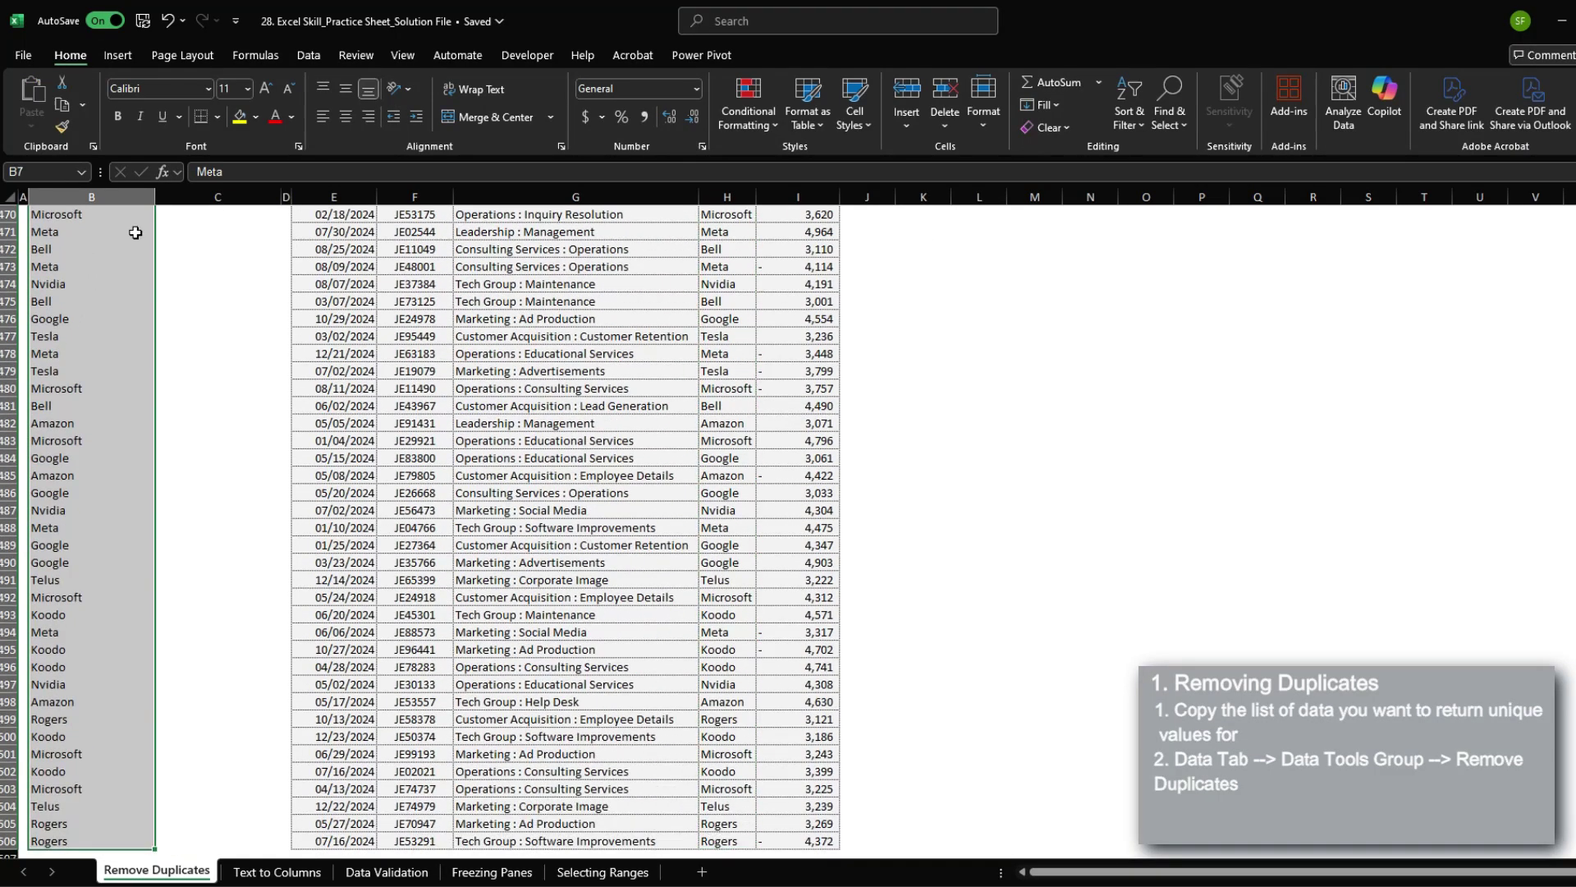
Remove duplicates from the pasted vendors using the current selection, leaving Meta through Nvidia
{"action": "left_click", "coordinate": [310, 54]}
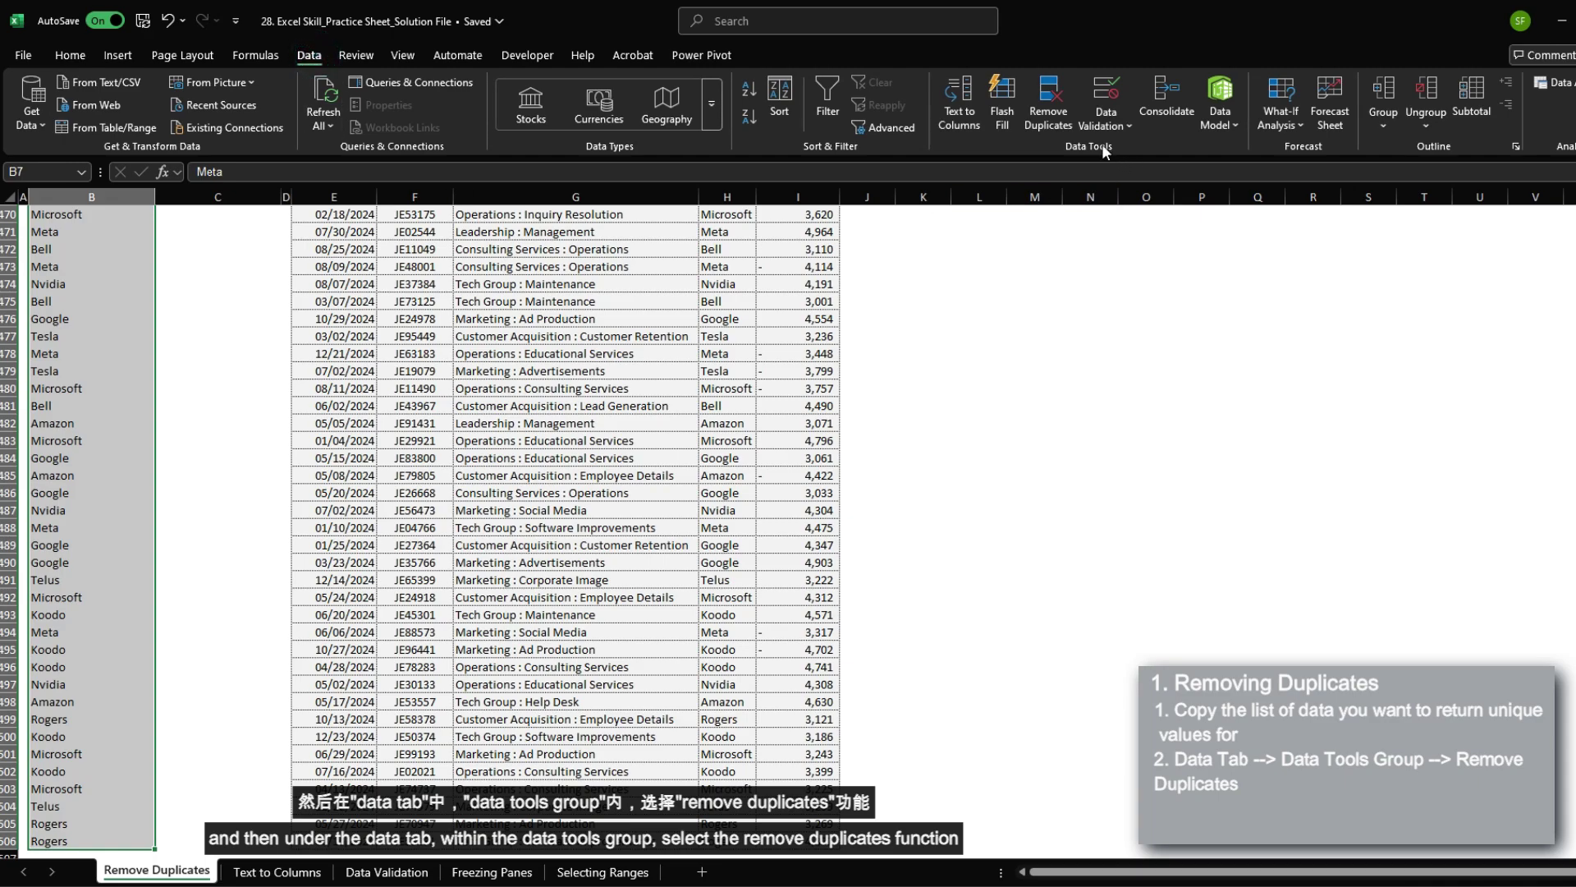
{"action": "left_click", "coordinate": [1057, 123]}
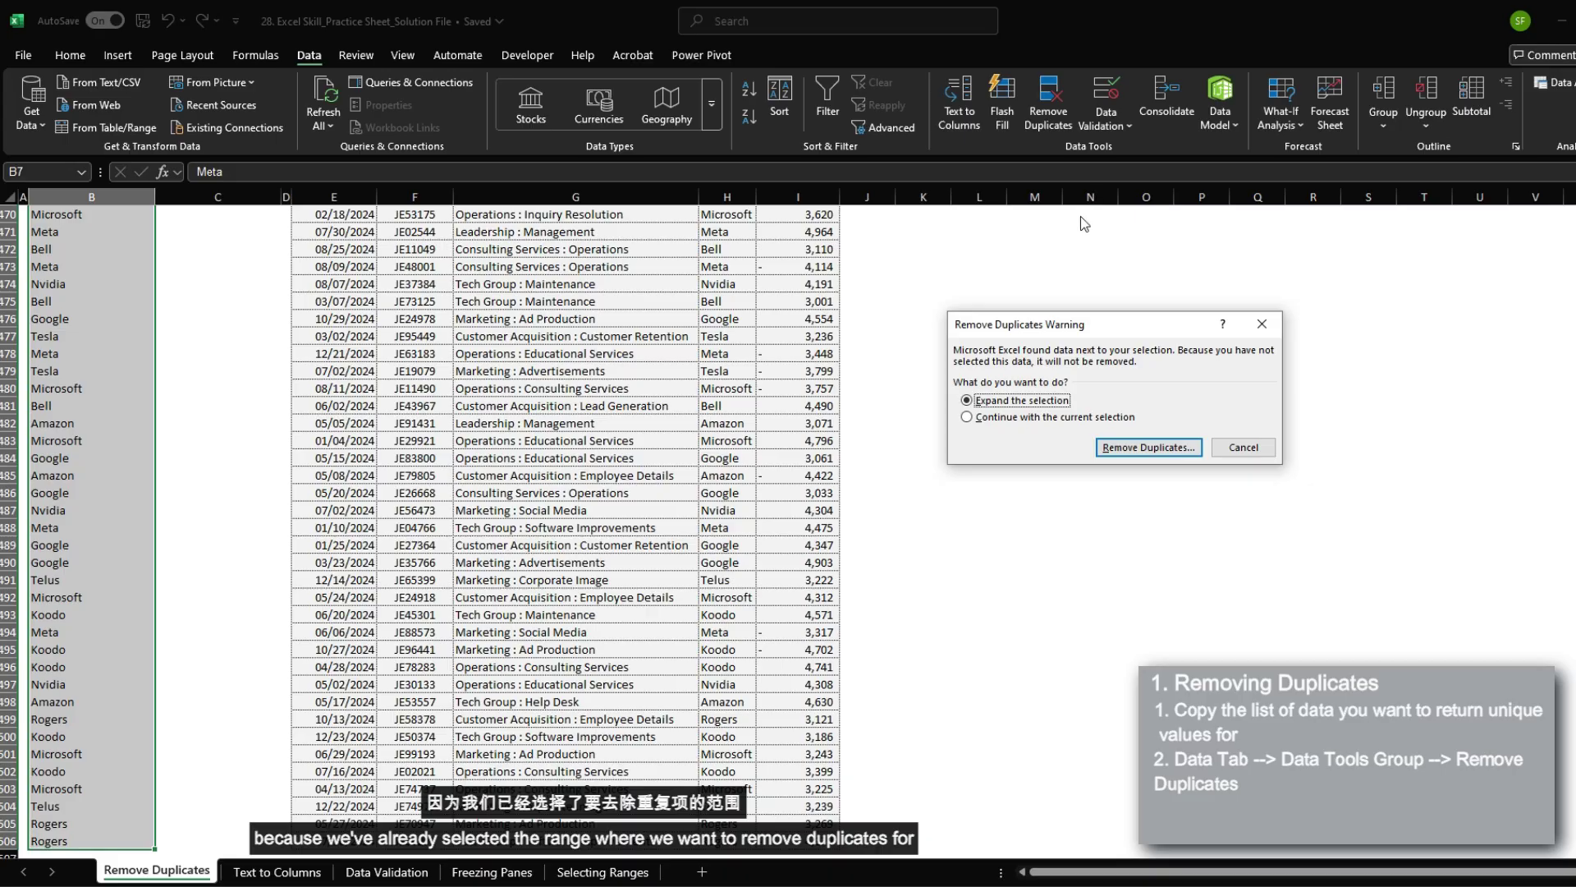
{"action": "left_click", "coordinate": [1032, 419]}
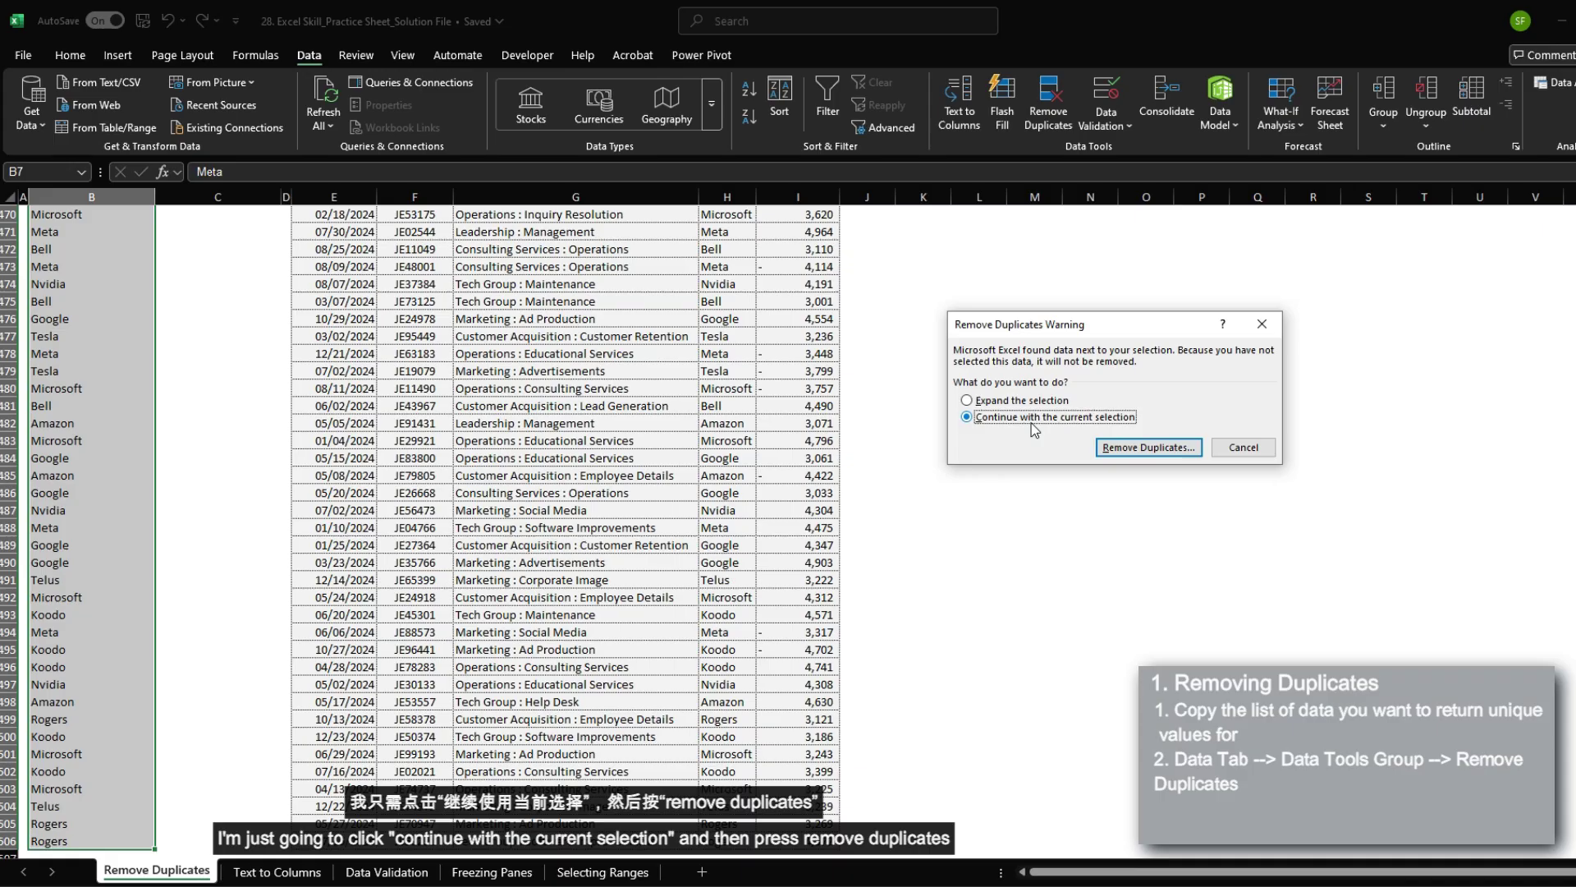
{"action": "left_click", "coordinate": [1135, 447]}
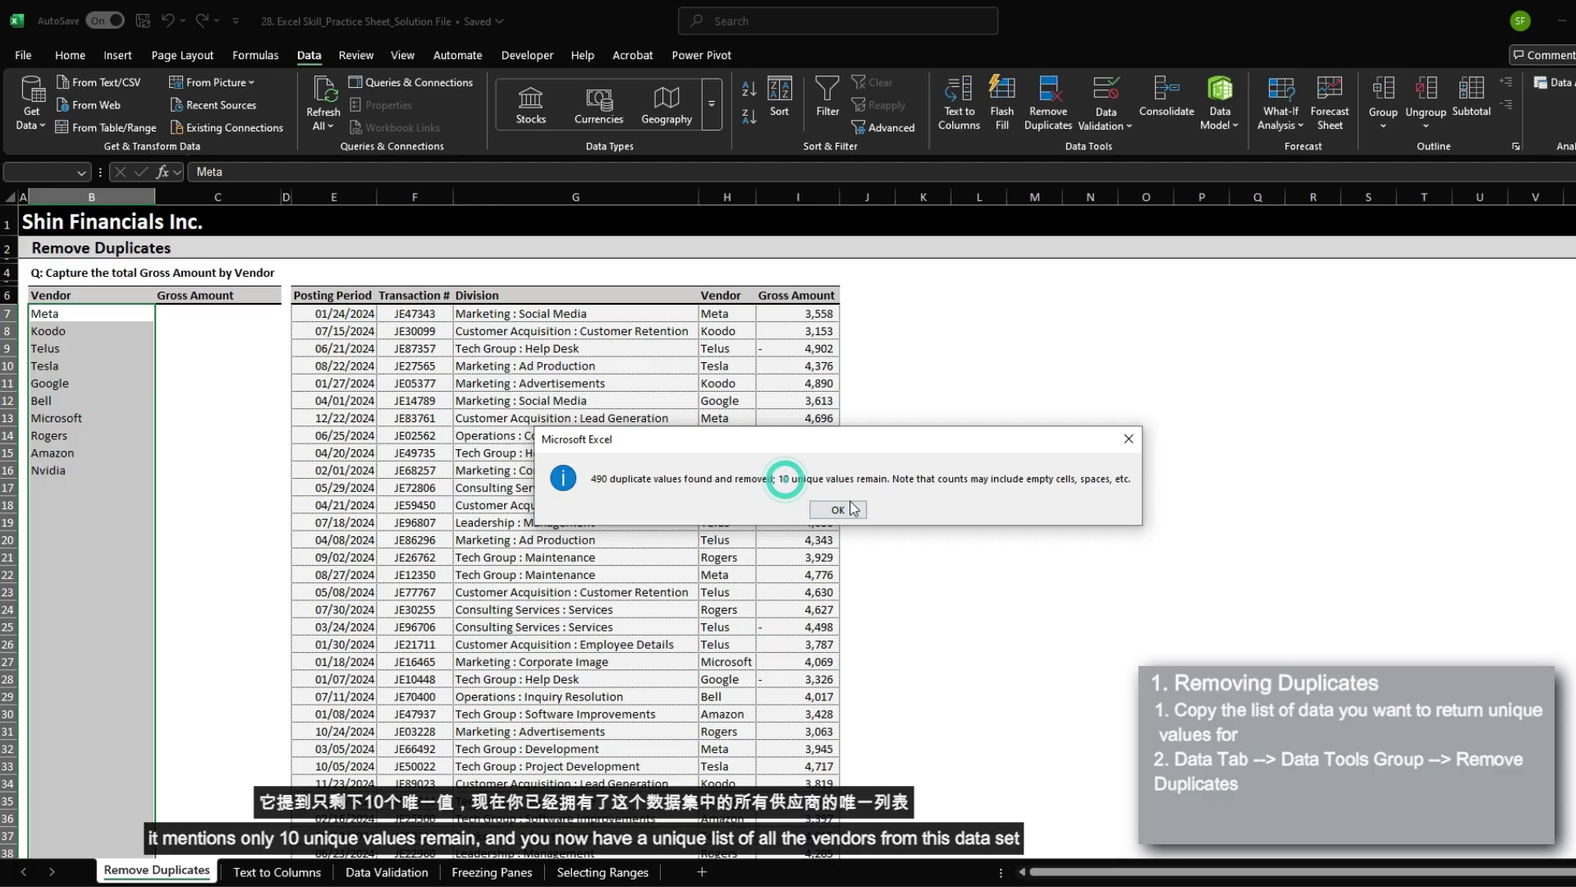
{"action": "left_click", "coordinate": [837, 509]}
{"action": "left_click_drag", "start_coordinate": [61, 315], "coordinate": [73, 464]}
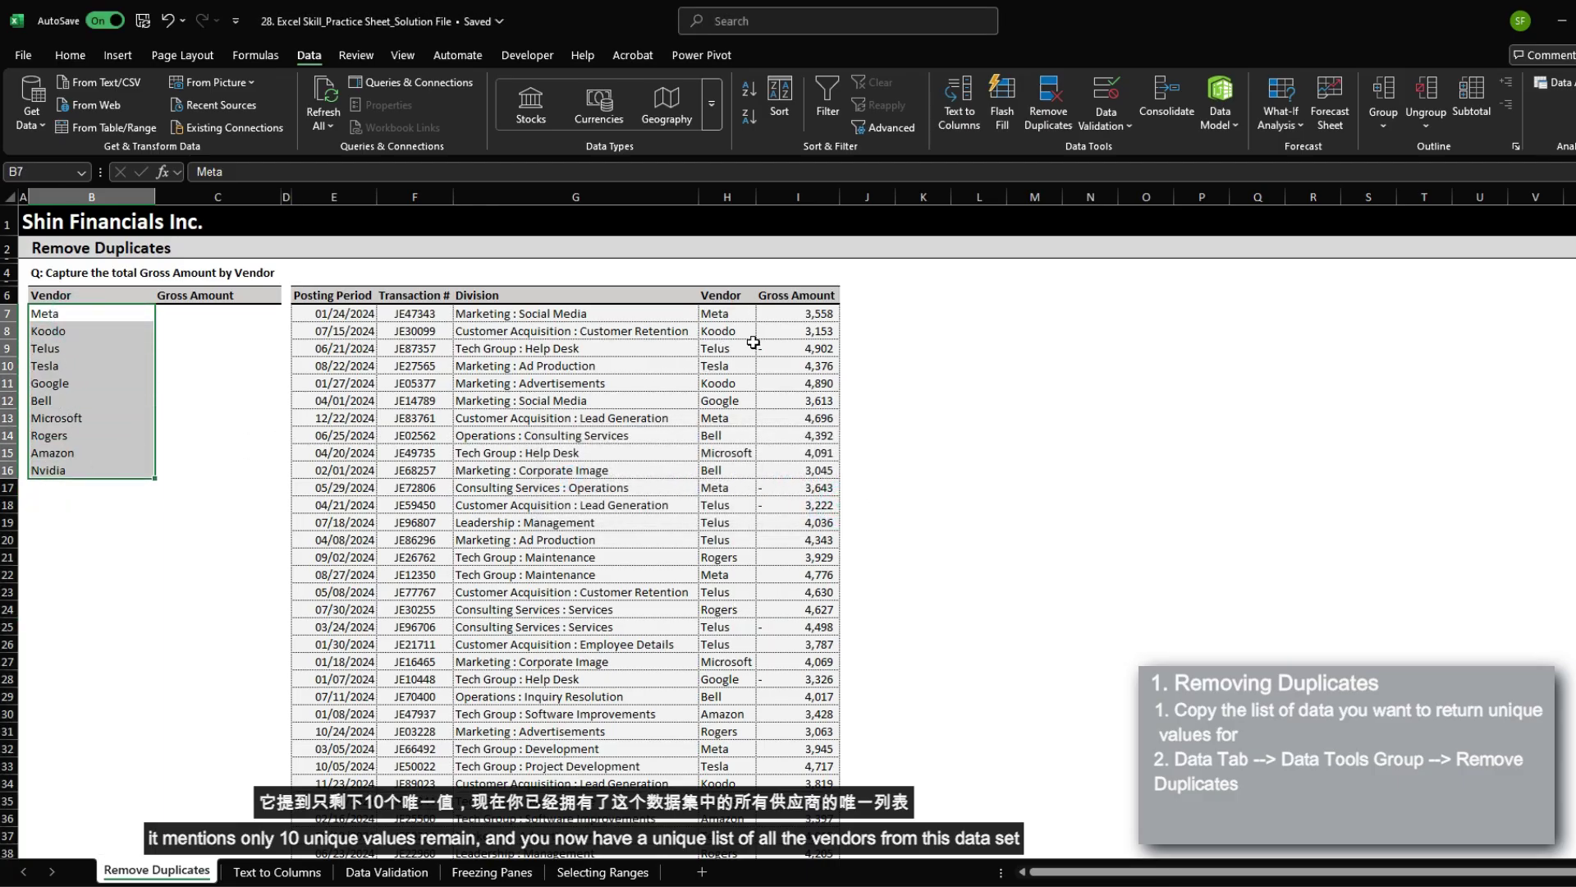
Enter =SUMIFS($I:$I,$H:$H,$B7) in C7 to total Meta's Gross Amount
{"action": "left_click", "coordinate": [201, 311]}
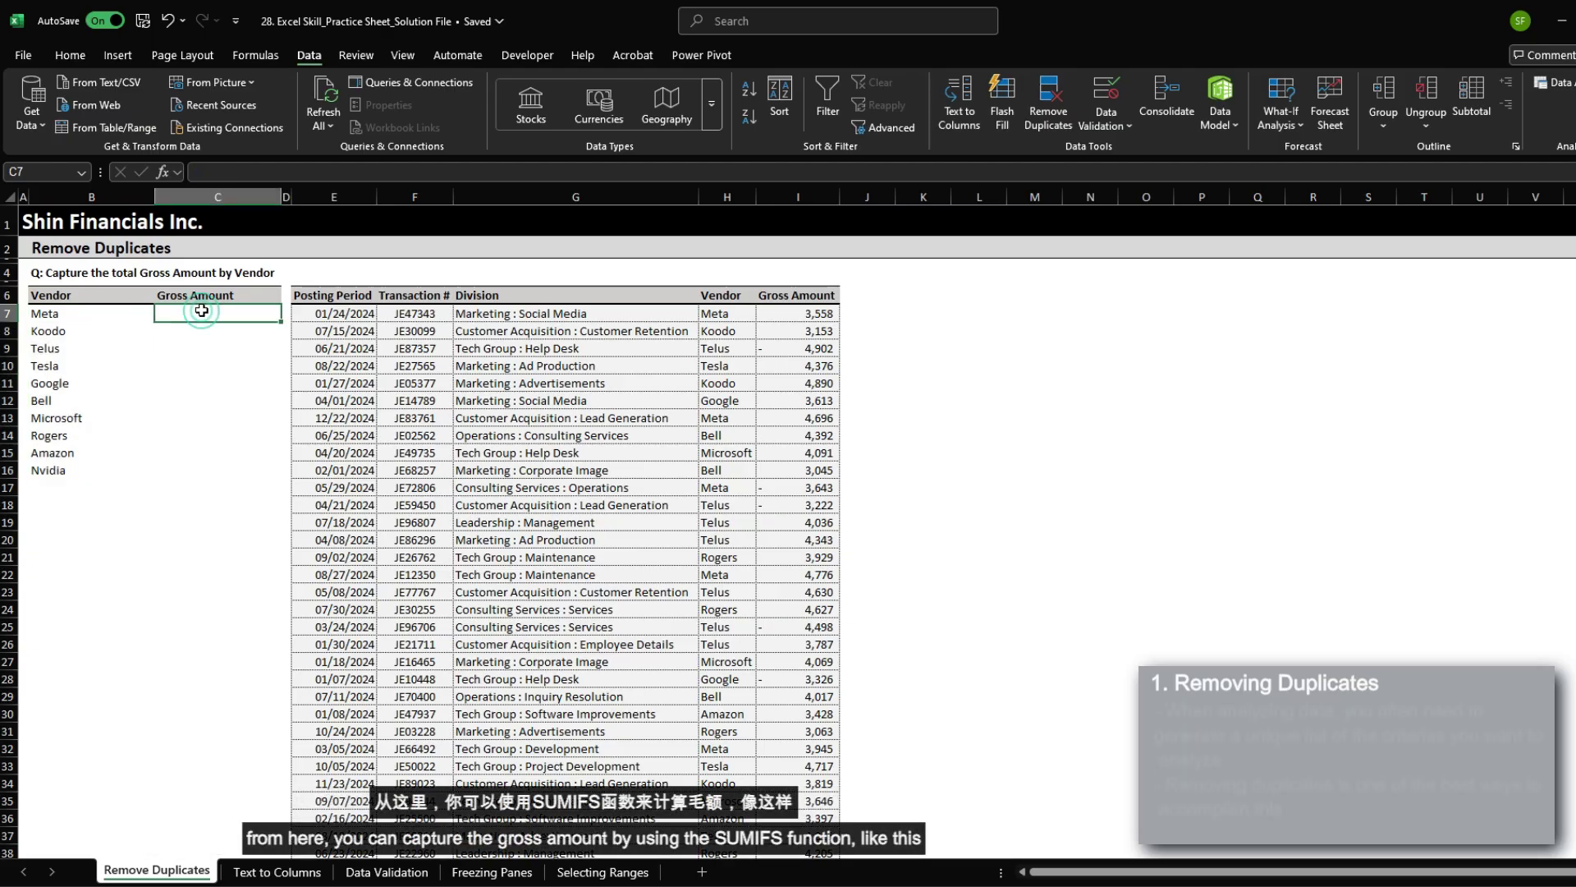
{"action": "type", "text": "=sumifs"}
{"action": "key", "text": "Tab"}
{"action": "key", "text": "Right"}
{"action": "key", "text": "Right"}
{"action": "key", "text": "Right"}
{"action": "key", "text": "Right"}
{"action": "key", "text": "Right"}
{"action": "key", "text": "Right"}
{"action": "key", "text": "ctrl+space"}
{"action": "type", "text": ","}
{"action": "key", "text": "Left"}
{"action": "key", "text": "ctrl+space"}
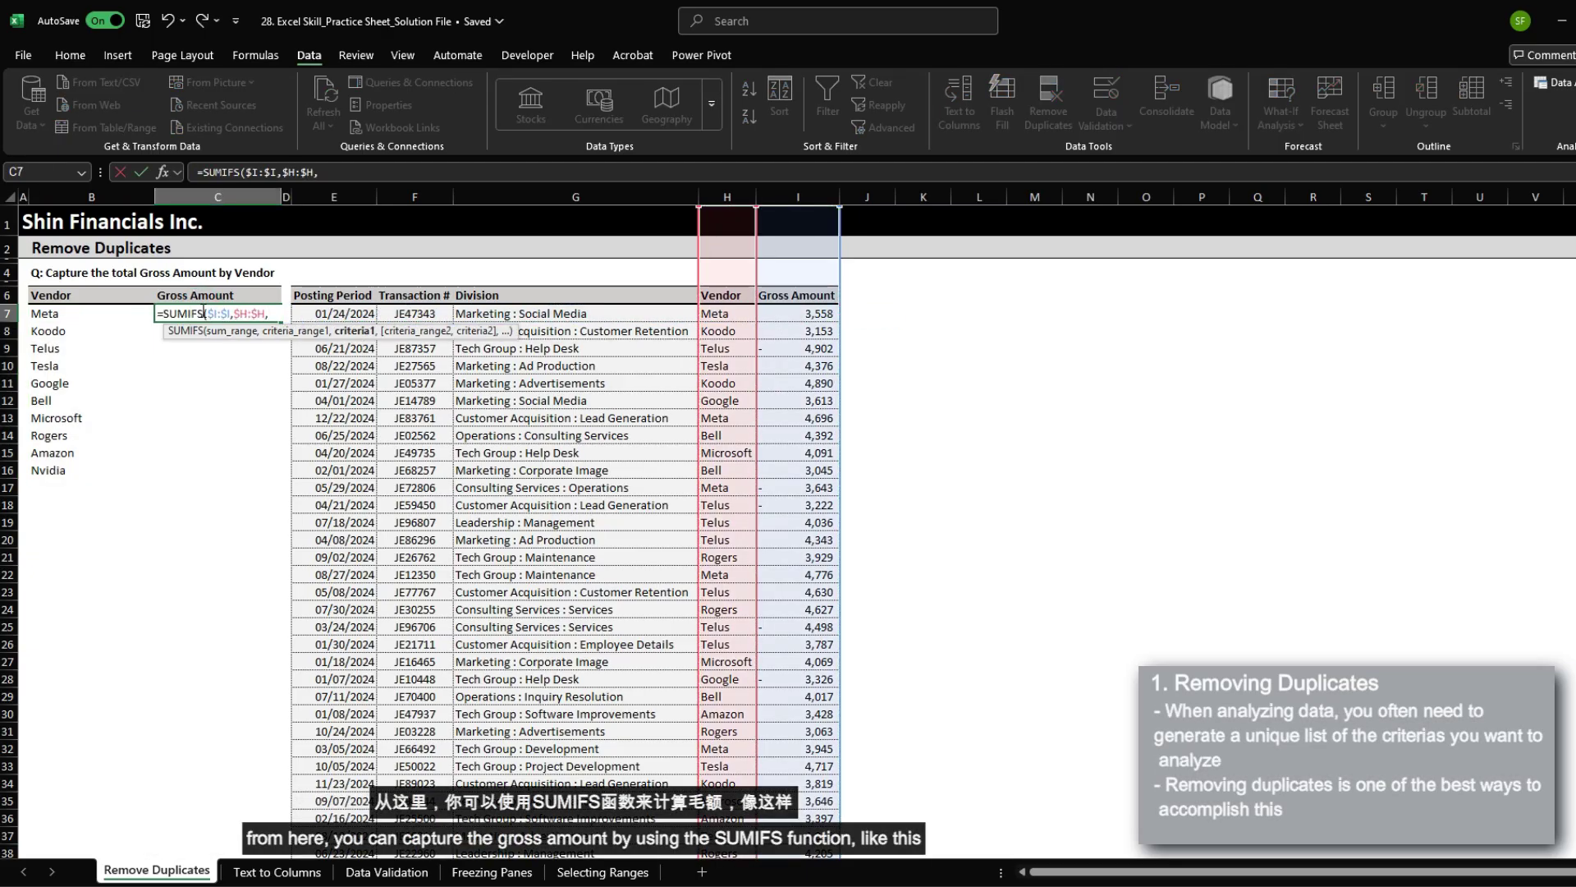
{"action": "type", "text": ",b7)"}
{"action": "key", "text": "ctrl+Return"}
Copy the SUMIFS formula down C7:C16 and check it against vendors B7:B16
{"action": "key", "text": "ctrl+c"}
{"action": "key", "text": "ctrl+v"}
{"action": "left_click", "coordinate": [202, 310]}
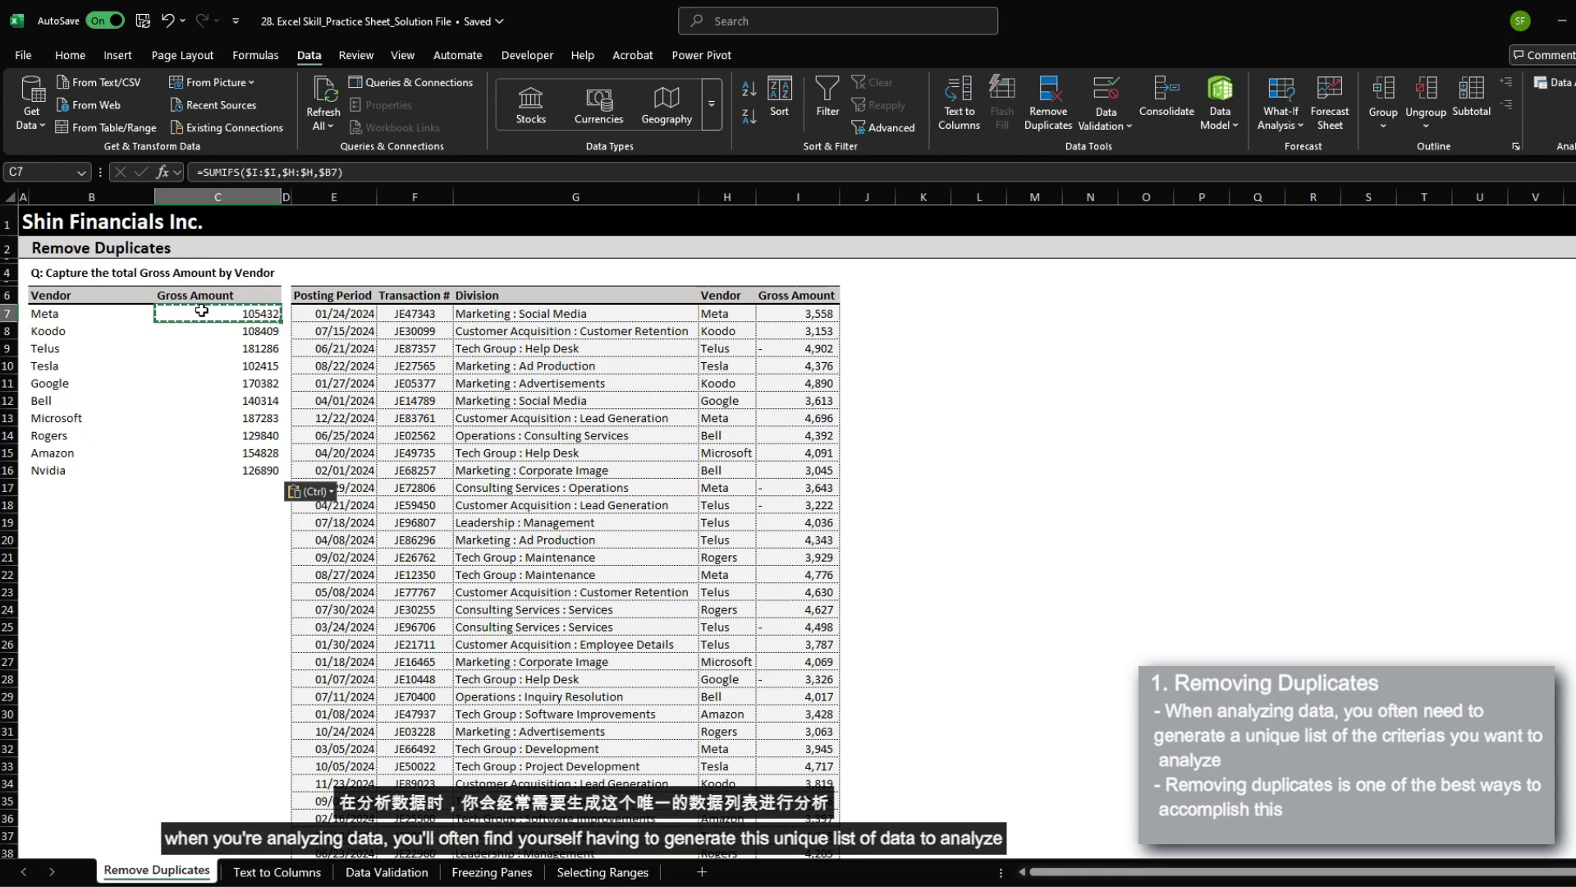
{"action": "key", "text": "Left"}
{"action": "key", "text": "ctrl+shift+Down"}
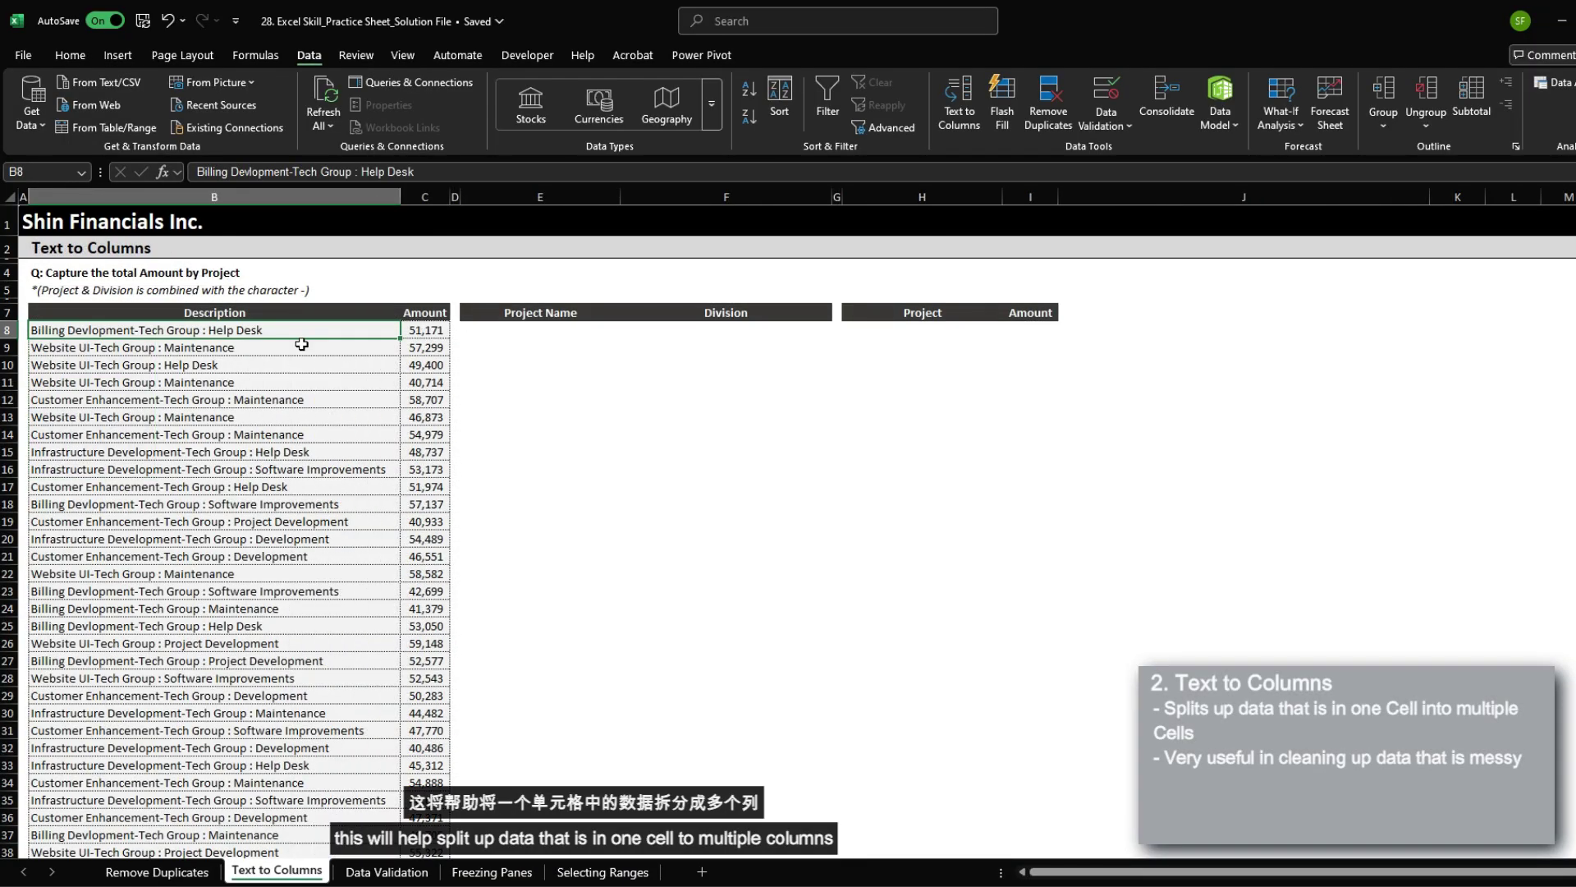
{"action": "left_click", "coordinate": [616, 328]}
{"action": "left_click", "coordinate": [752, 326]}
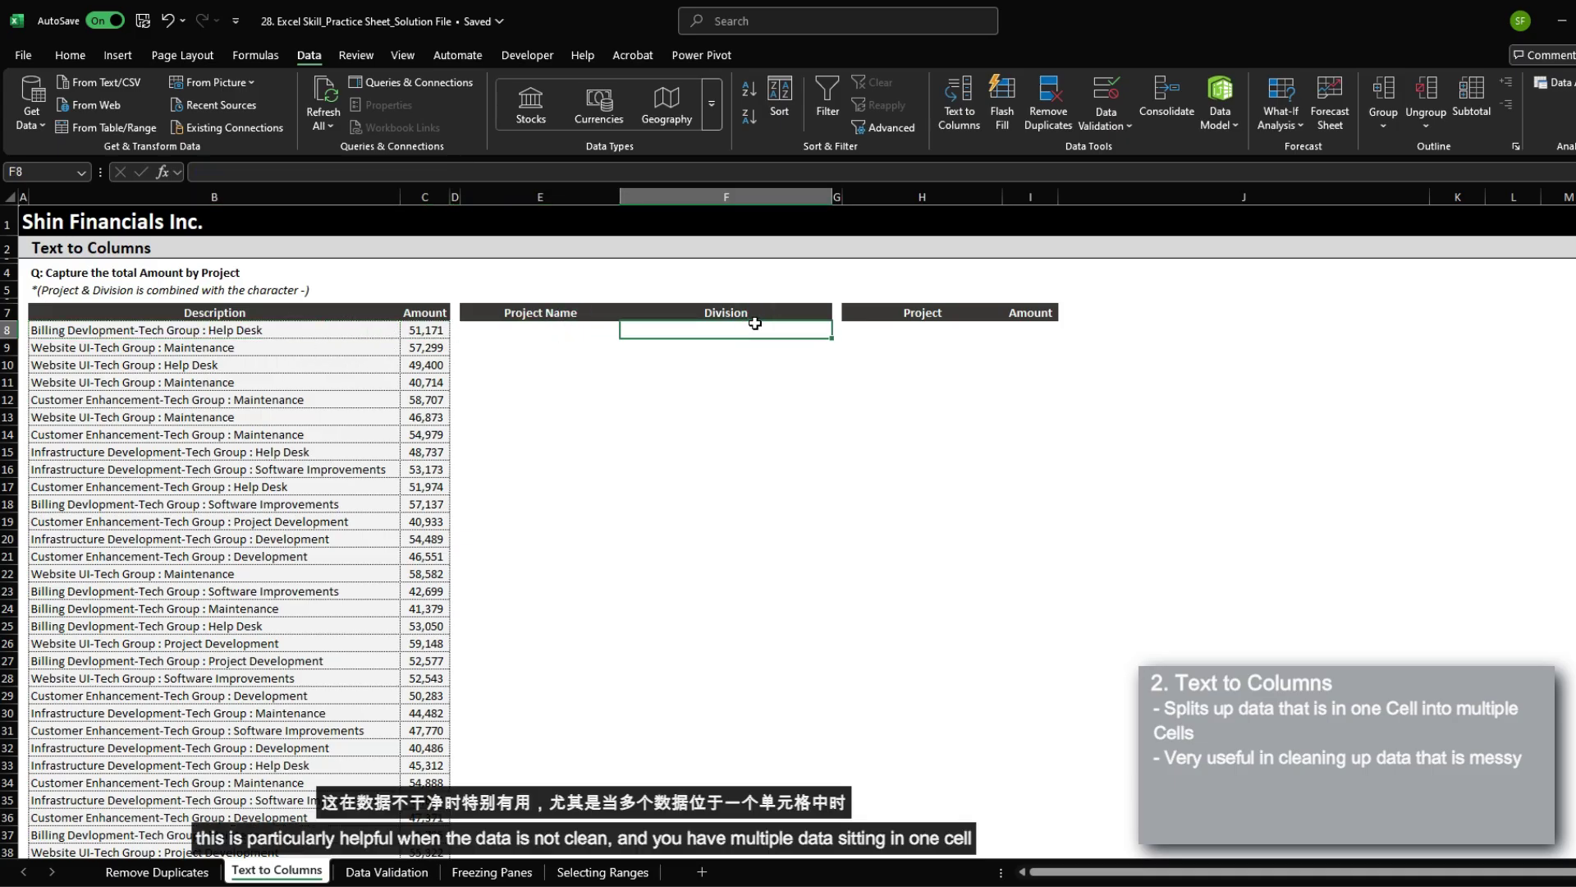
{"action": "left_click", "coordinate": [254, 330]}
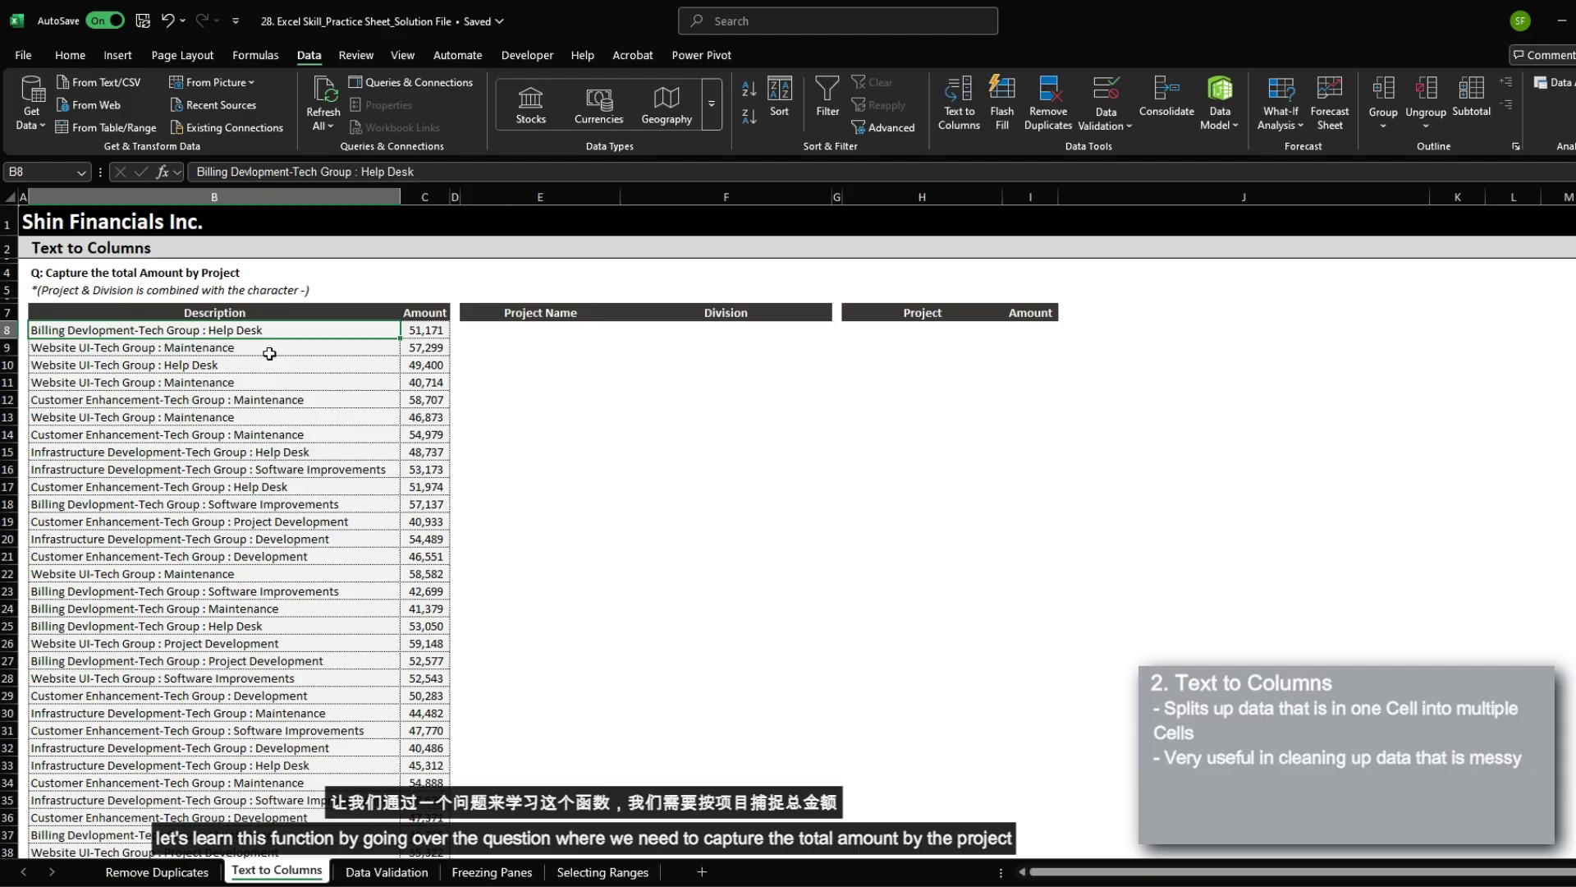
{"action": "left_click", "coordinate": [40, 274]}
{"action": "left_click", "coordinate": [47, 291]}
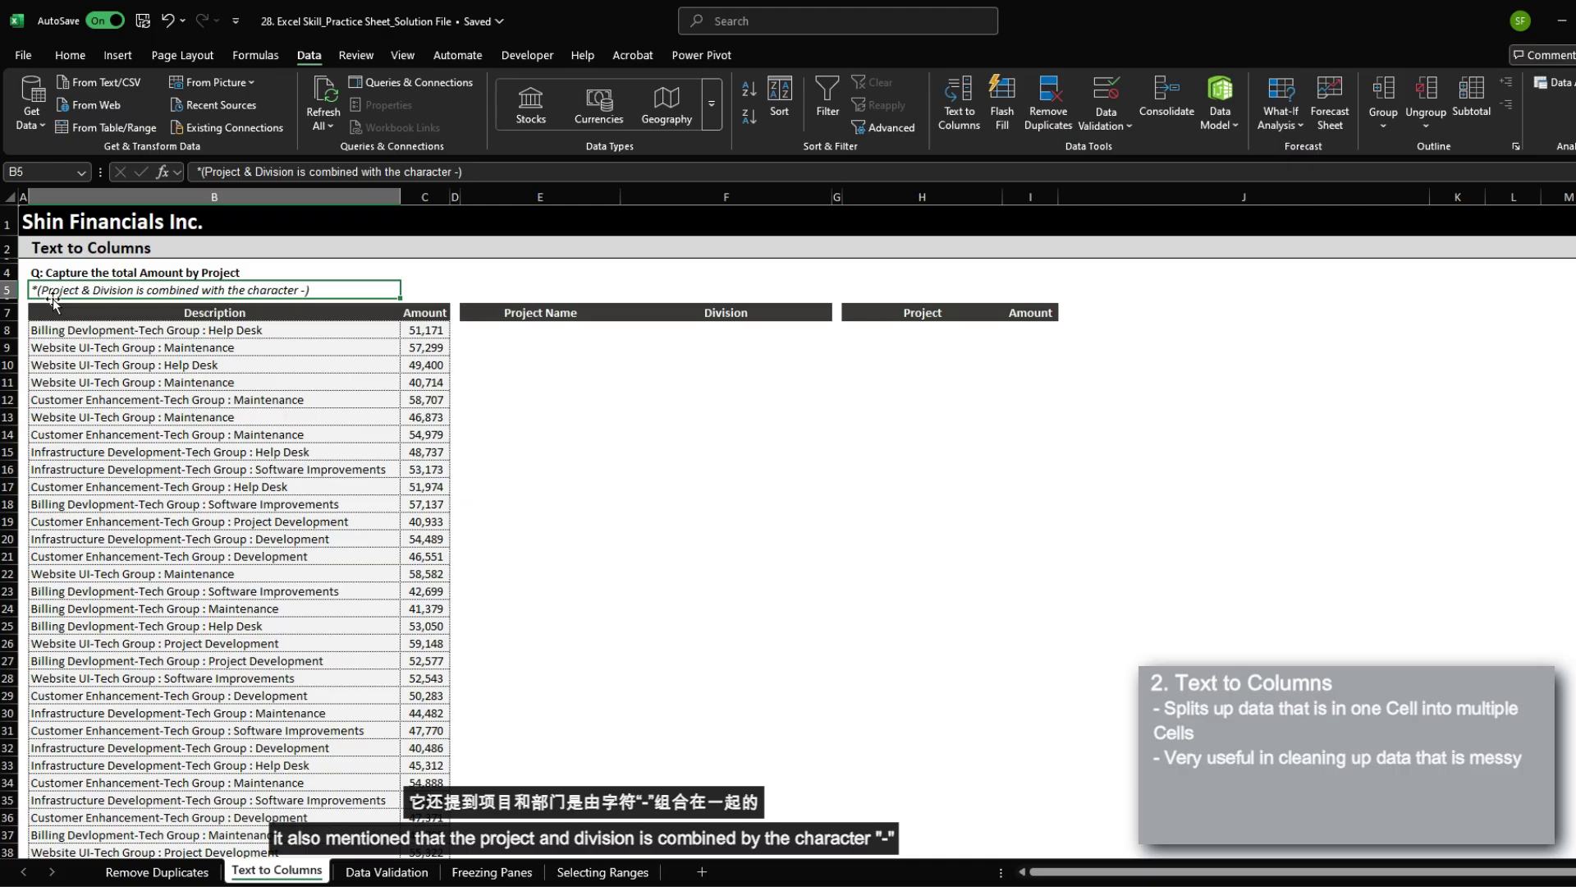
{"action": "left_click", "coordinate": [310, 283]}
{"action": "left_click", "coordinate": [299, 327]}
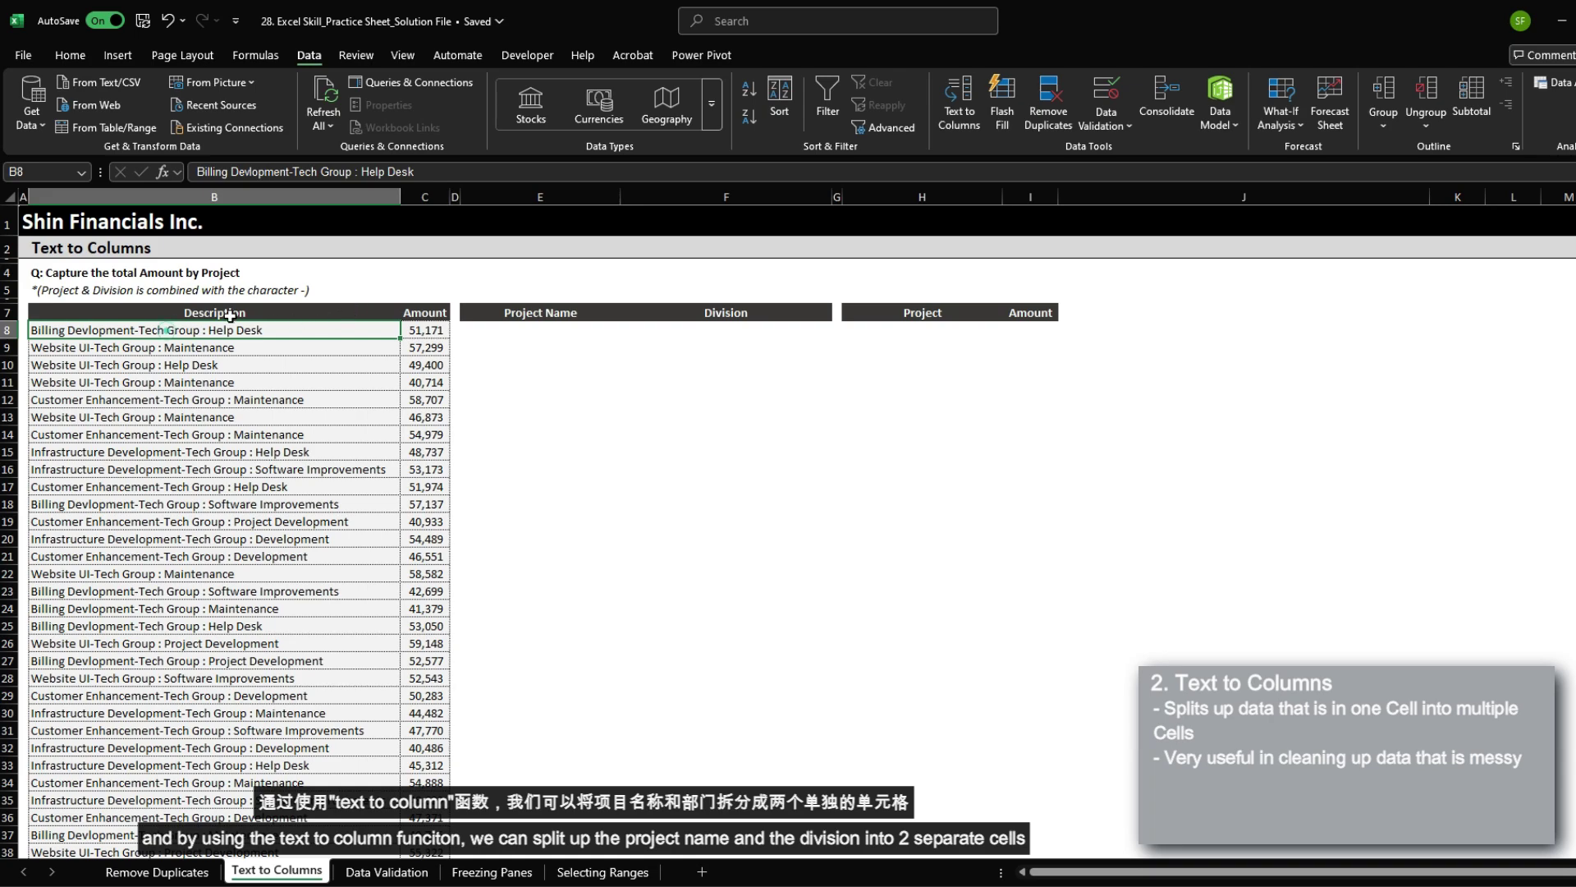
{"action": "left_click", "coordinate": [542, 311]}
{"action": "left_click", "coordinate": [509, 329]}
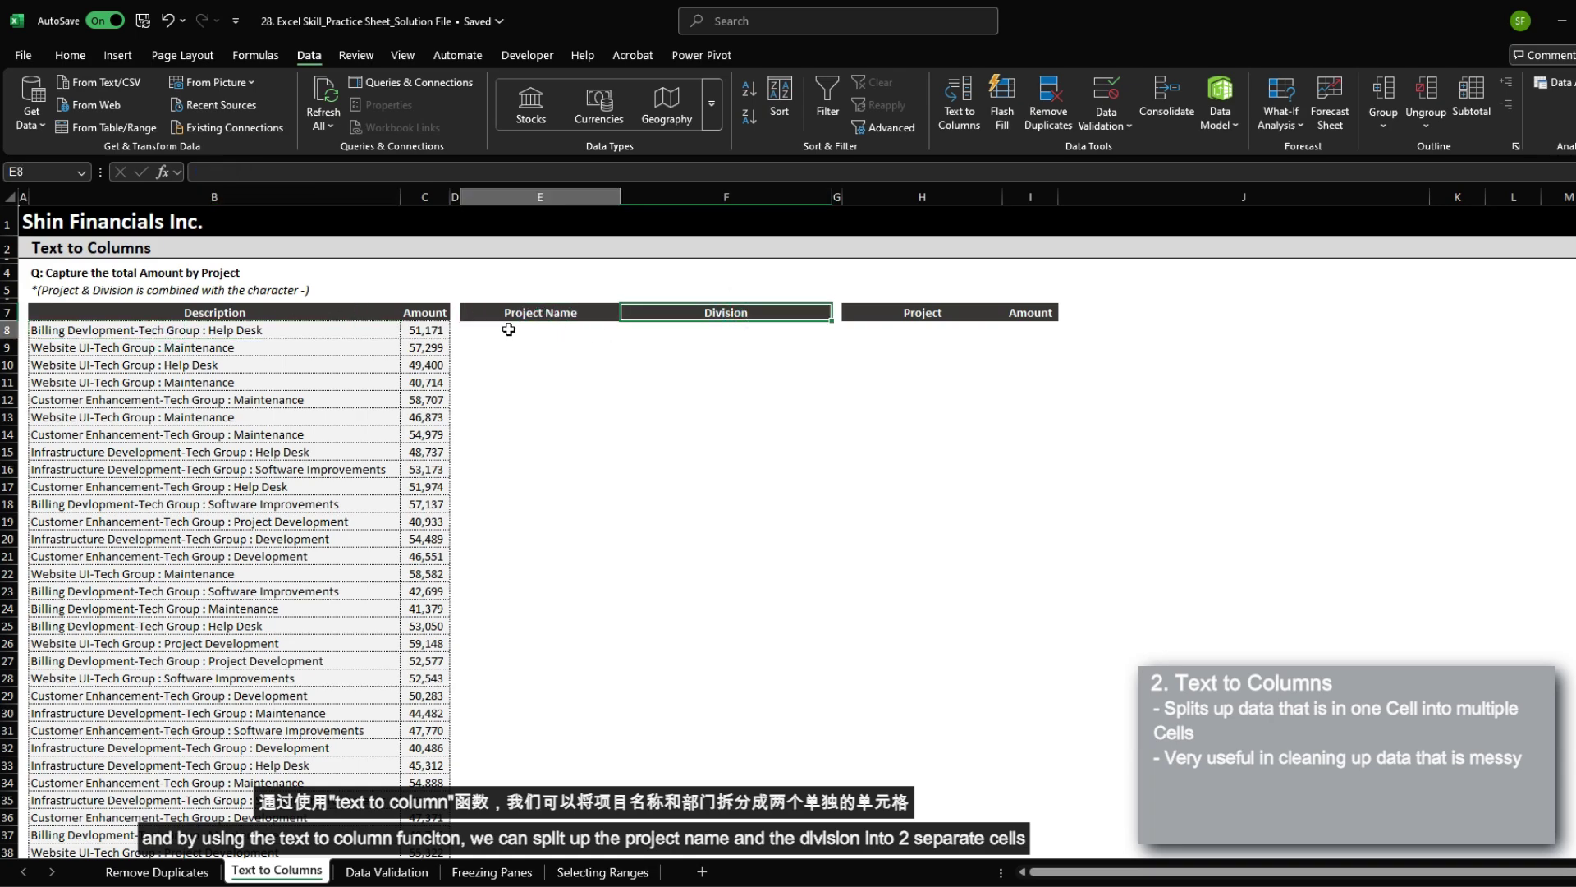
{"action": "left_click", "coordinate": [649, 330]}
Undo the last change and copy the Description entries from B8 to the end
{"action": "key", "text": "ctrl+z"}
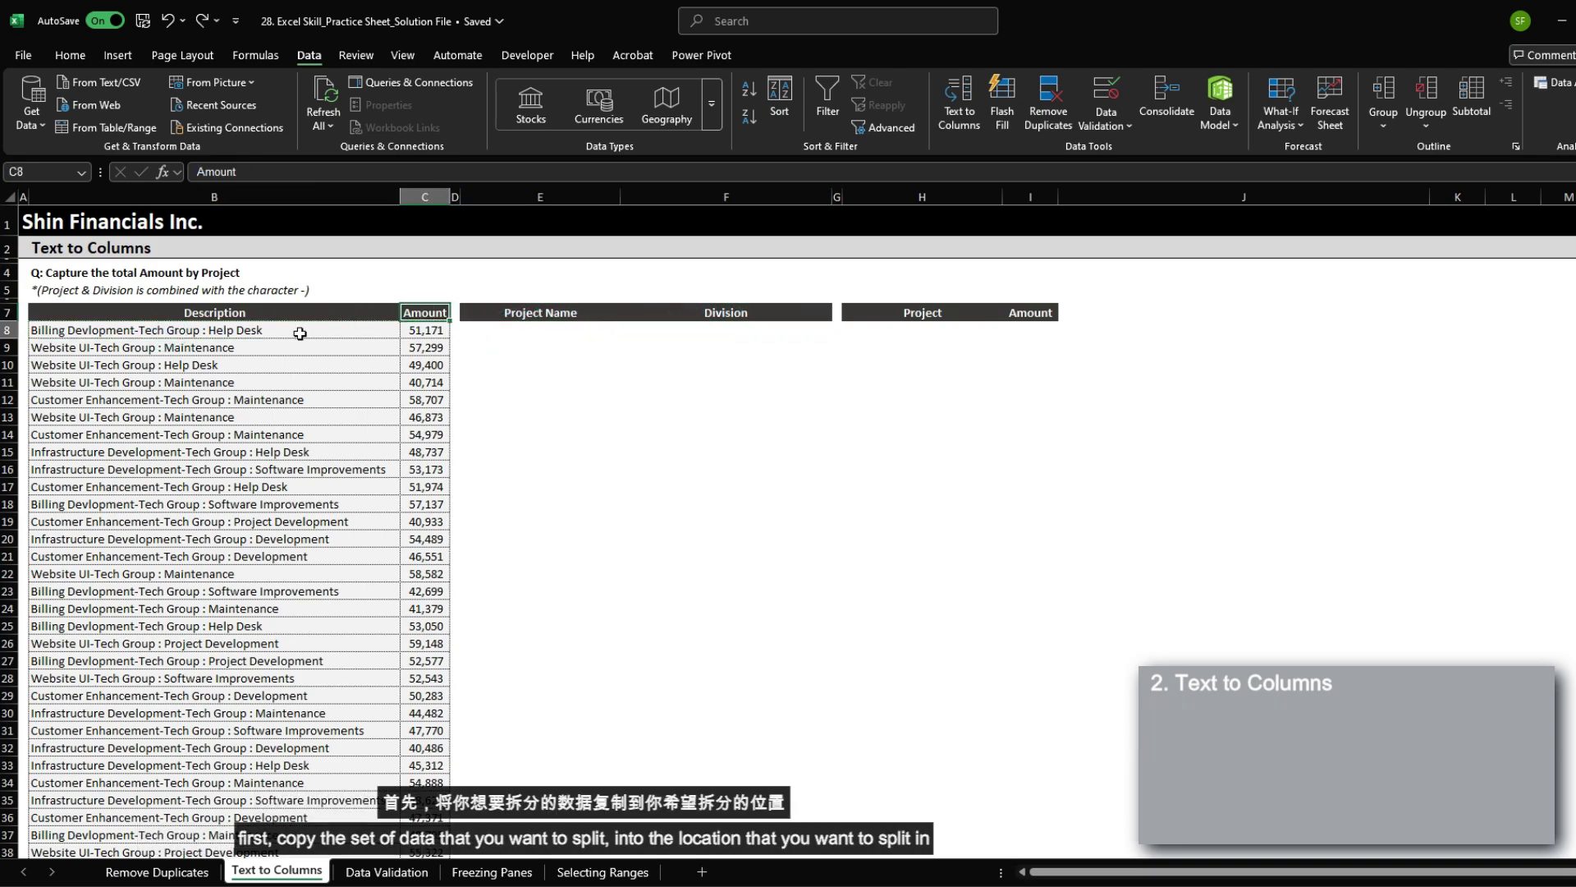
{"action": "left_click", "coordinate": [300, 334]}
{"action": "key", "text": "ctrl+shift+Down"}
{"action": "key", "text": "ctrl+c"}
{"action": "scroll", "coordinate": [300, 333], "scroll_direction": "up", "scroll_amount": 10}
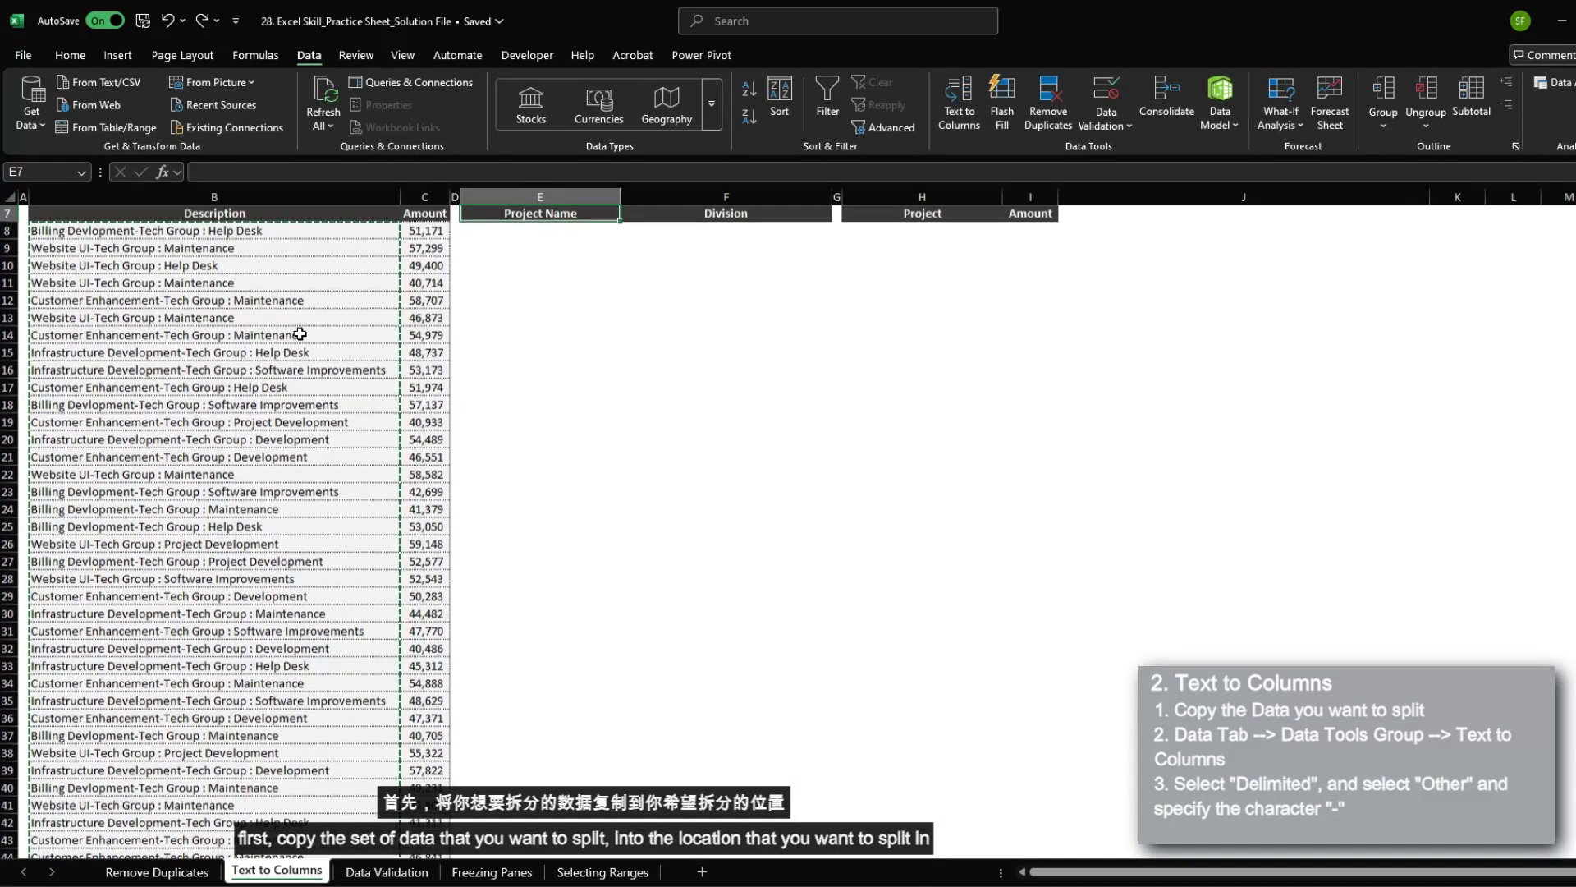
Paste the descriptions as values into E8 and select E8:E201
{"action": "key", "text": "ctrl+alt+v"}
{"action": "key", "text": "v"}
{"action": "key", "text": "Return"}
{"action": "key", "text": "Up"}
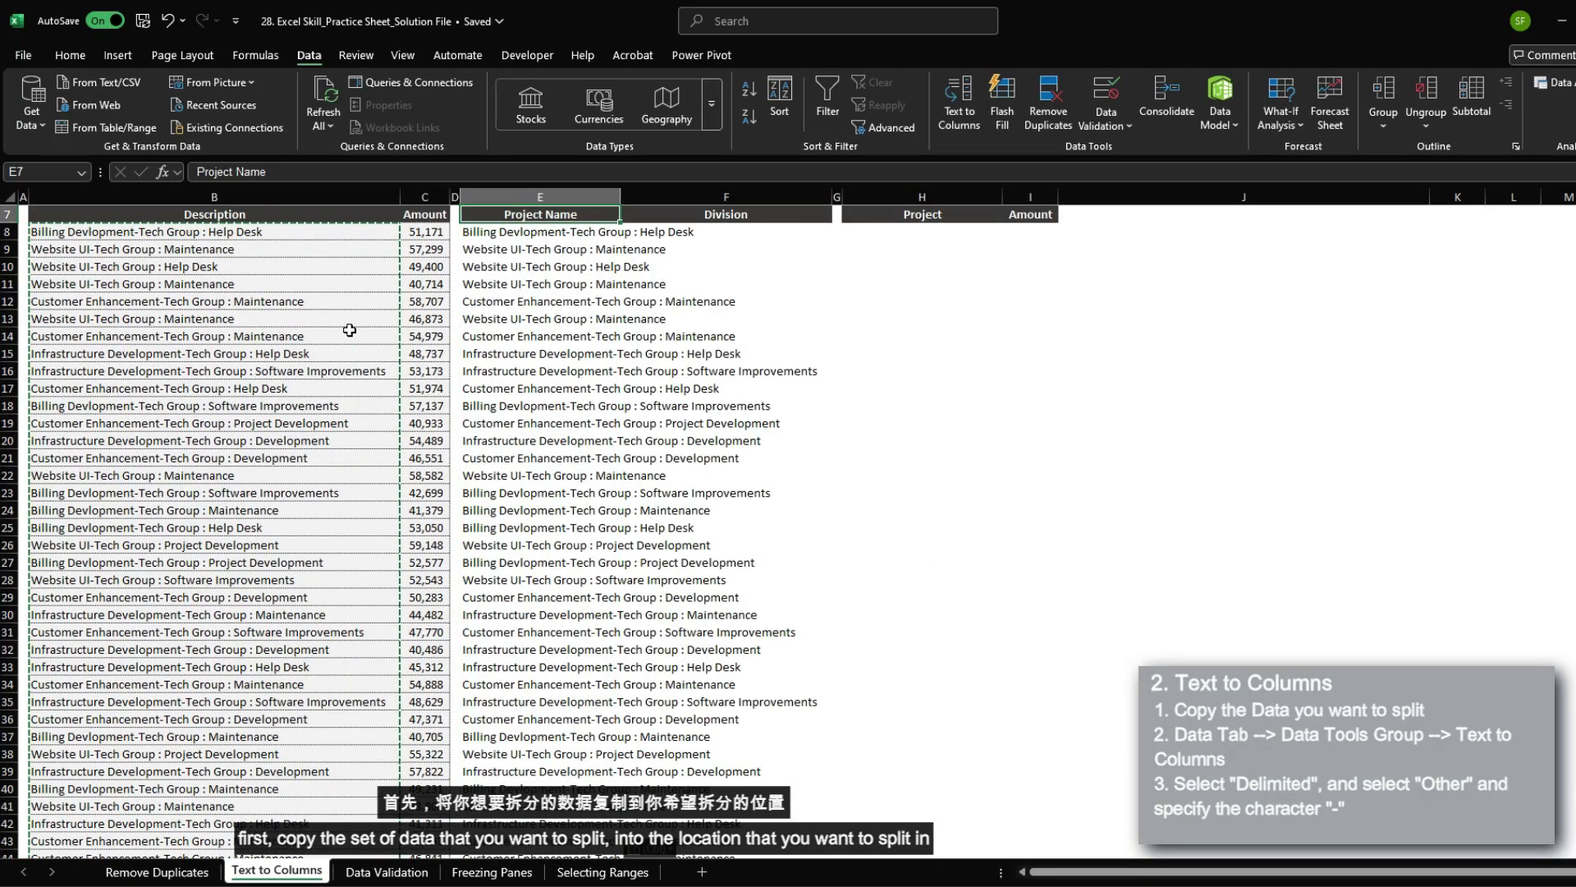
{"action": "scroll", "coordinate": [349, 329], "scroll_direction": "up", "scroll_amount": 2}
{"action": "left_click", "coordinate": [532, 329]}
{"action": "left_click", "coordinate": [661, 329]}
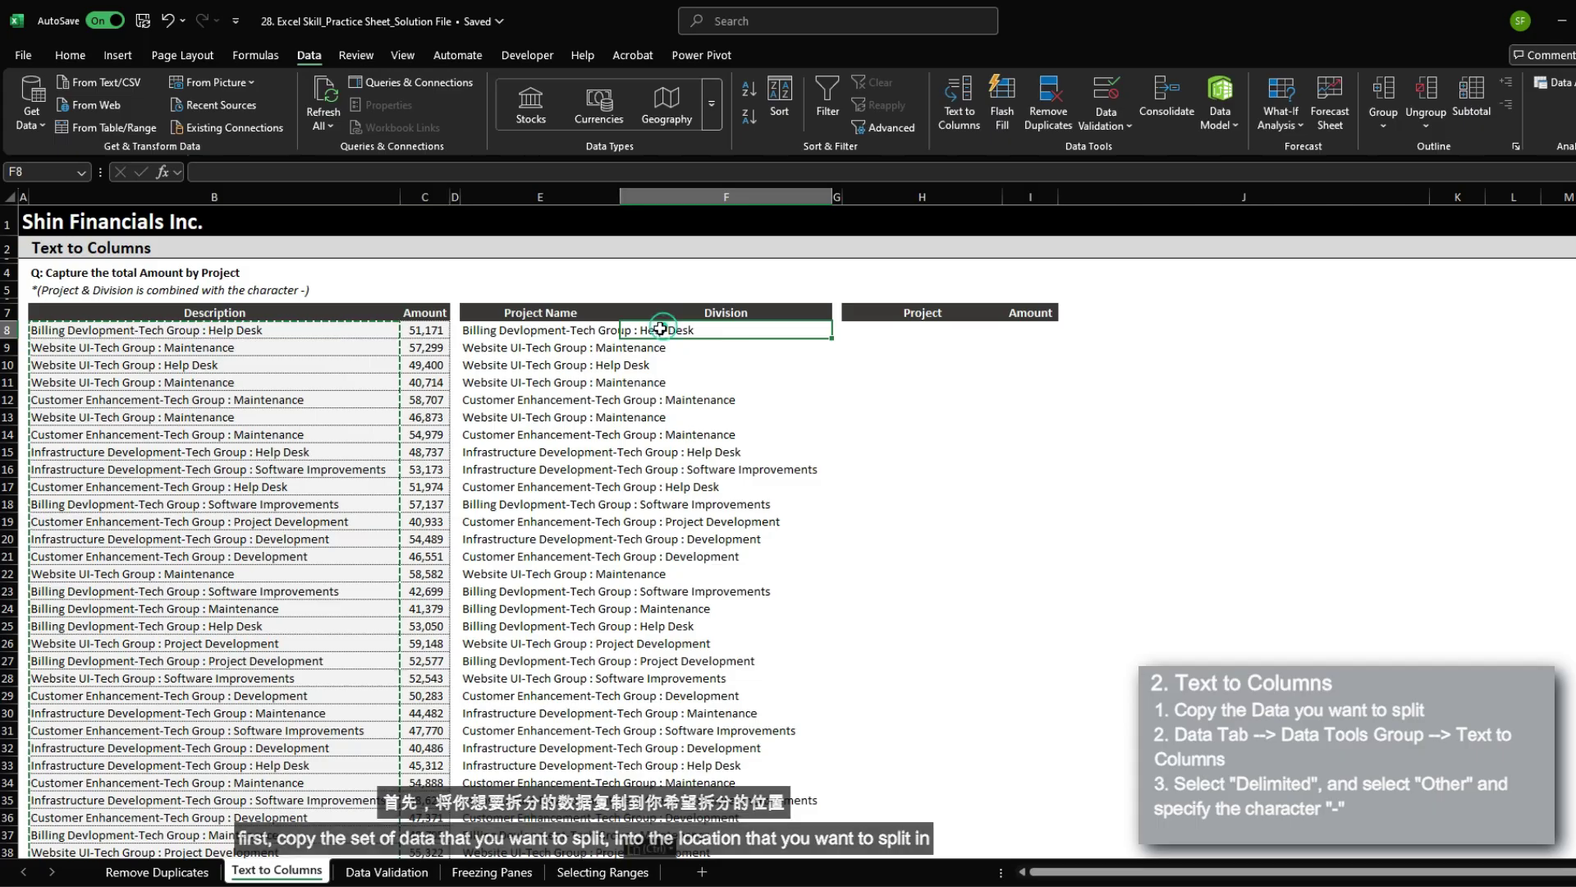
{"action": "left_click", "coordinate": [534, 329]}
{"action": "key", "text": "ctrl+shift+Down"}
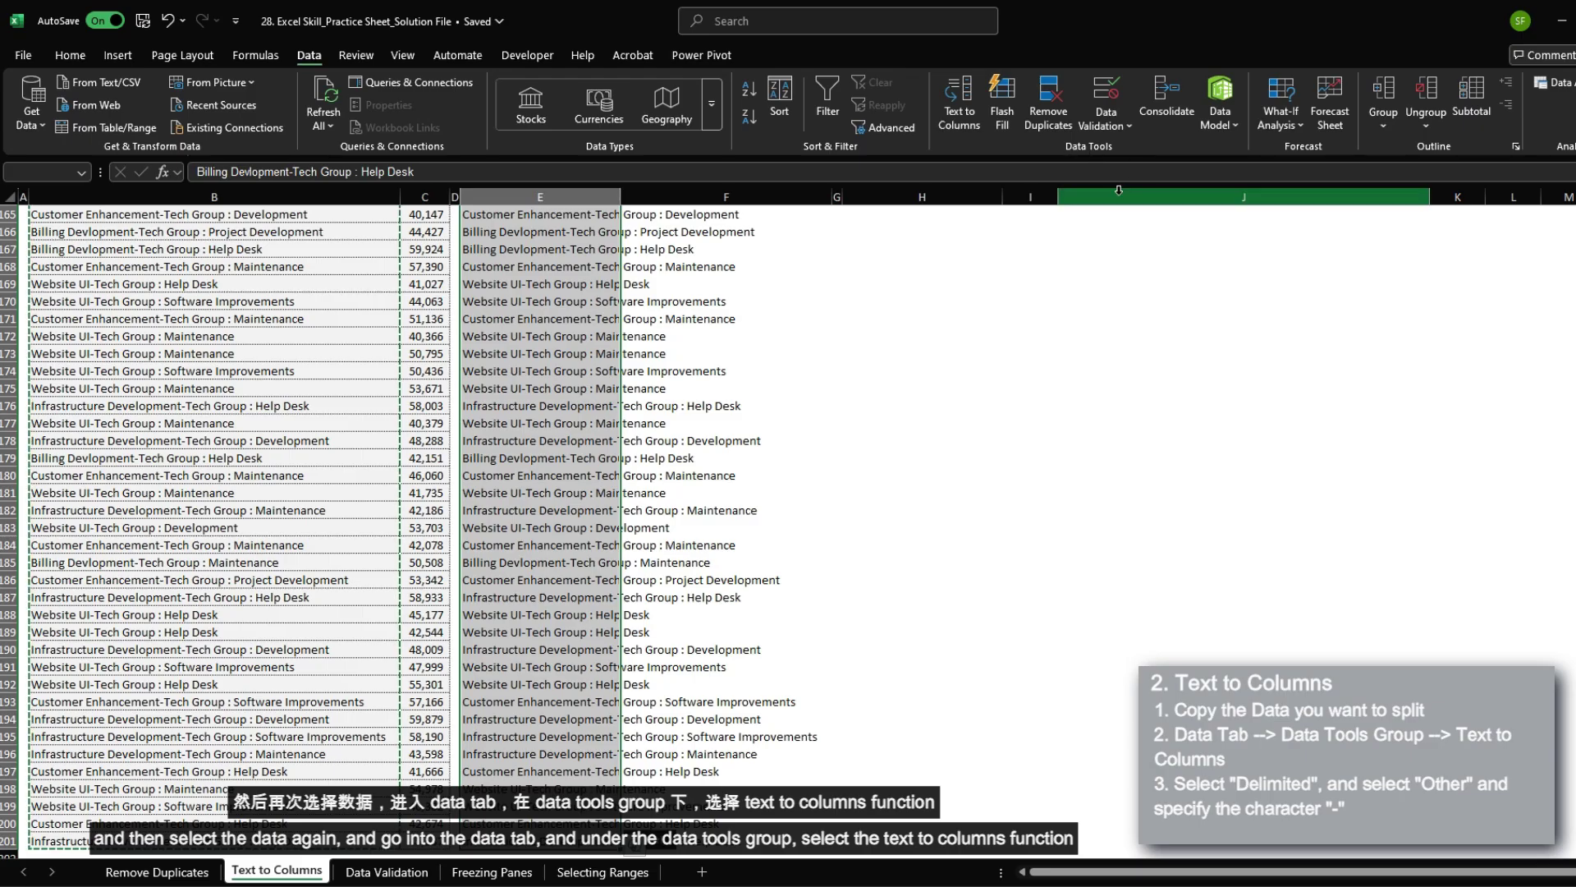
Split E8:E201 with Text to Columns, Delimited, using '-' instead of Tab as delimiter
{"action": "left_click", "coordinate": [960, 115]}
{"action": "left_click", "coordinate": [956, 320]}
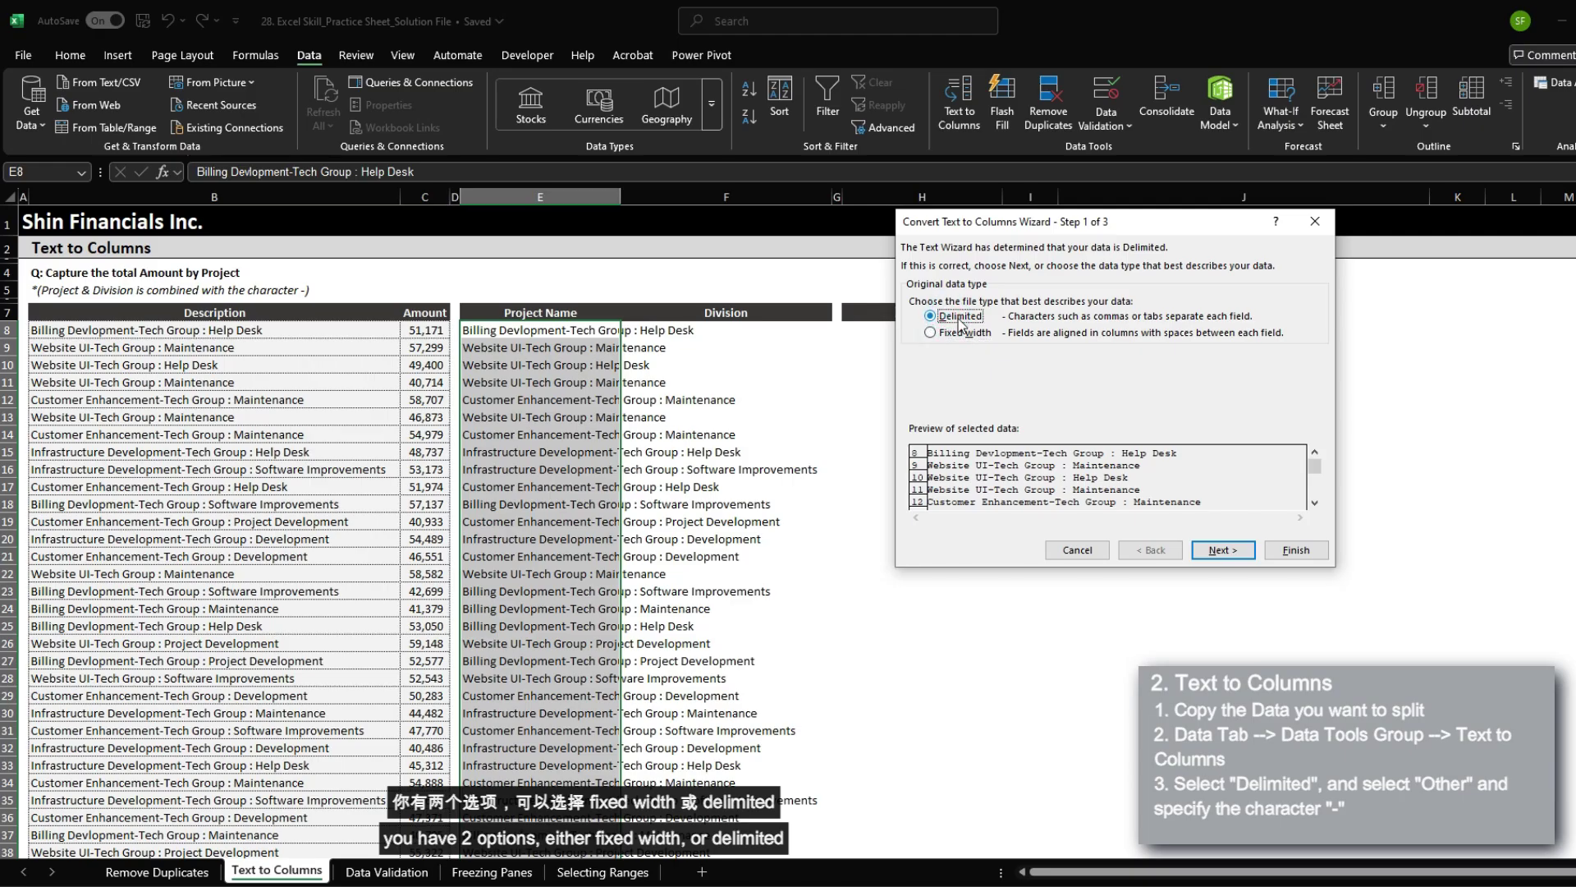
{"action": "left_click", "coordinate": [1222, 549]}
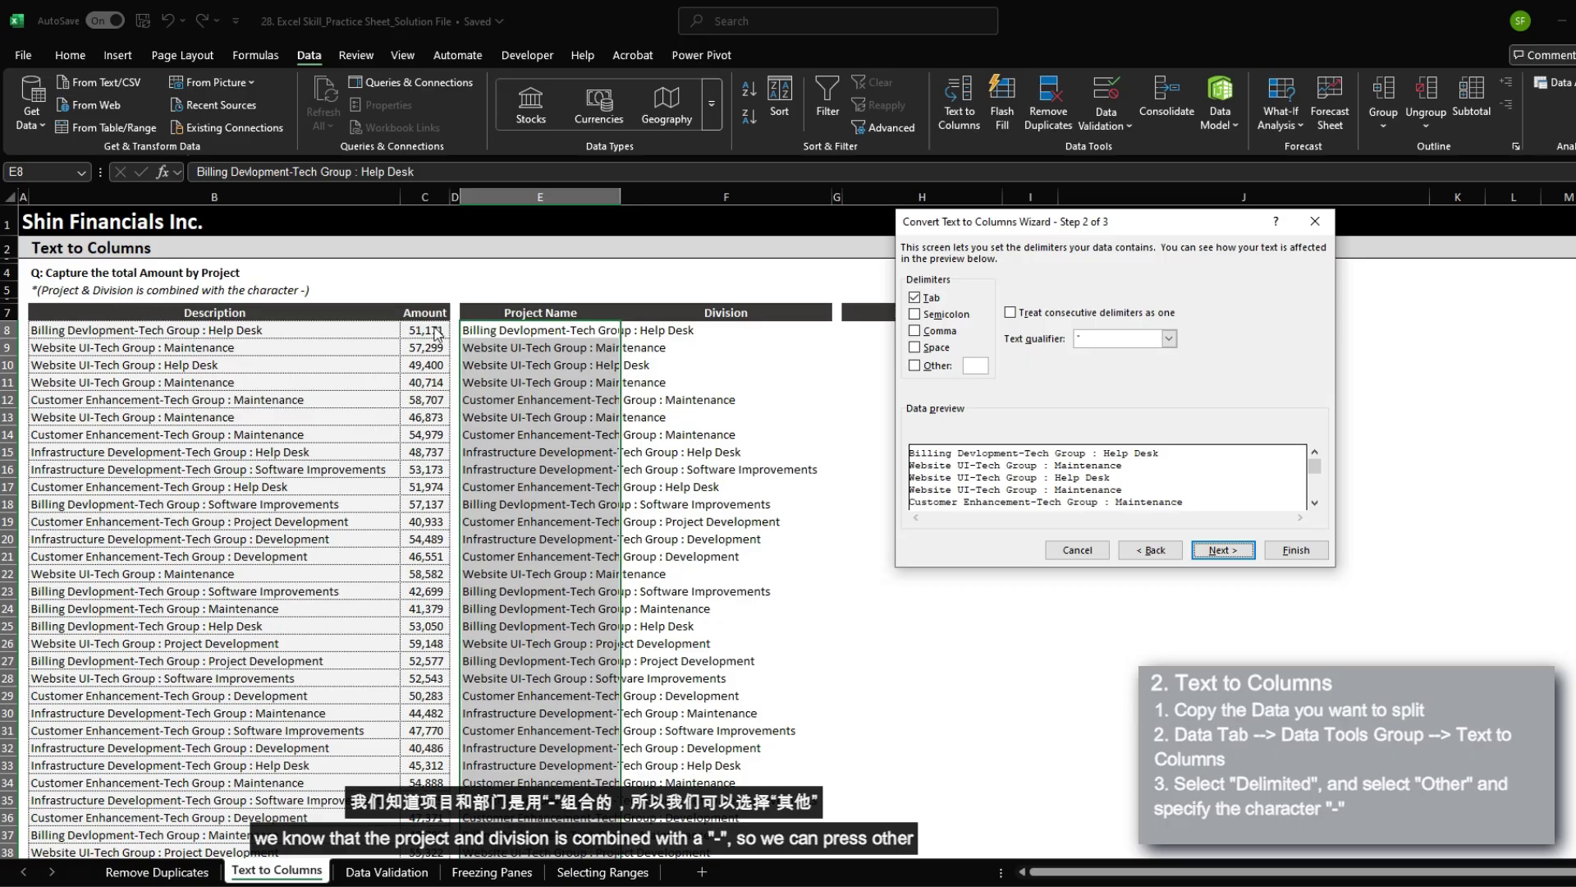
{"action": "left_click", "coordinate": [914, 365]}
{"action": "left_click", "coordinate": [914, 297]}
{"action": "left_click", "coordinate": [975, 365]}
{"action": "type", "text": "-"}
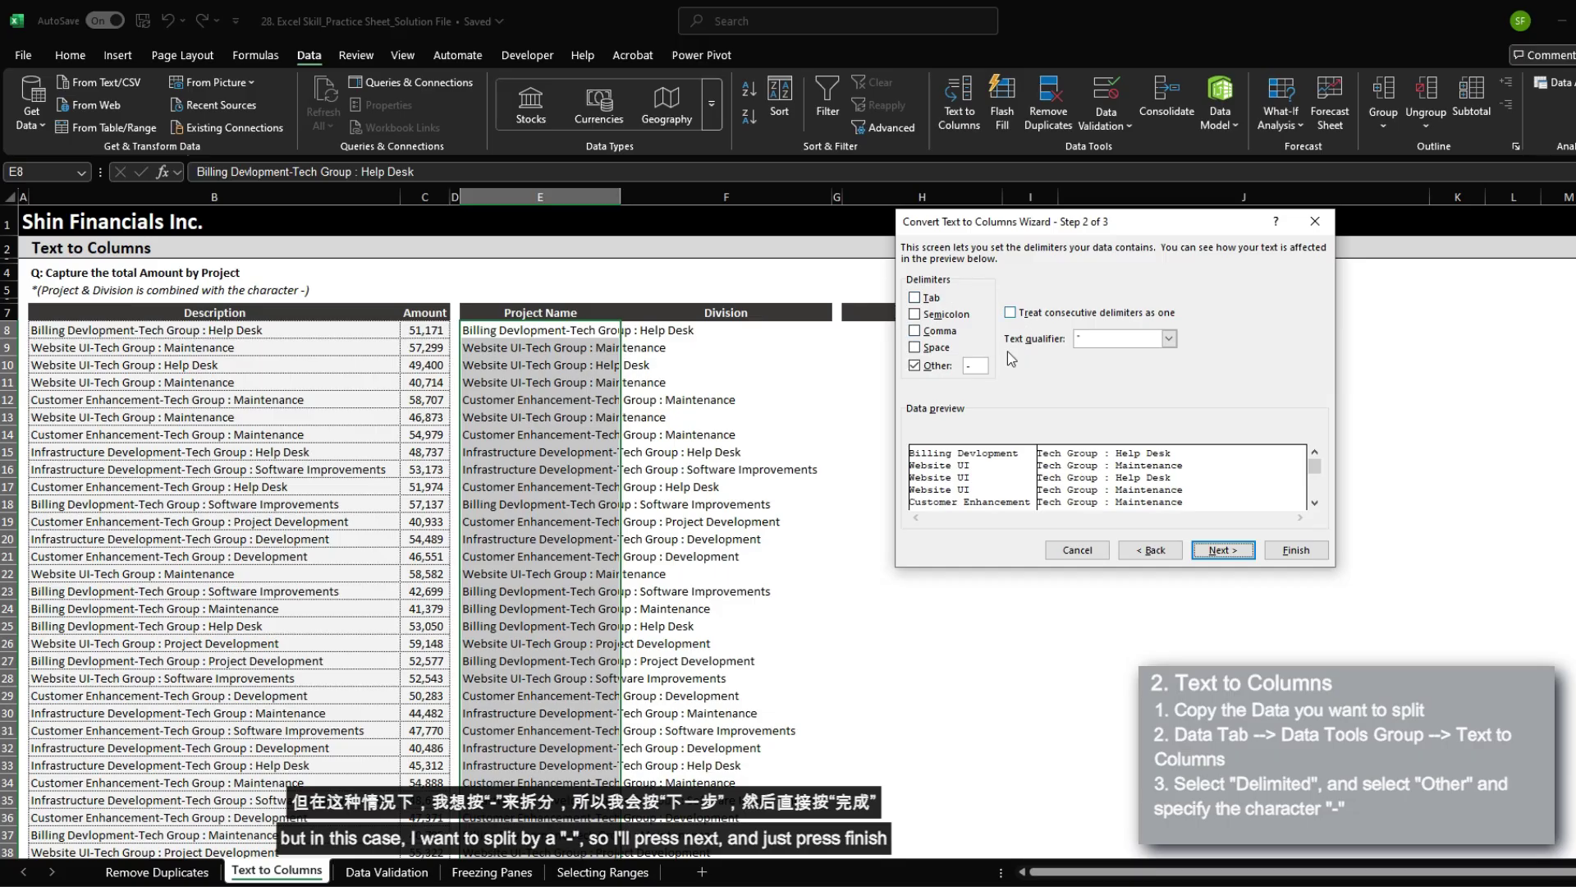
{"action": "left_click", "coordinate": [1223, 550]}
{"action": "left_click", "coordinate": [1295, 552]}
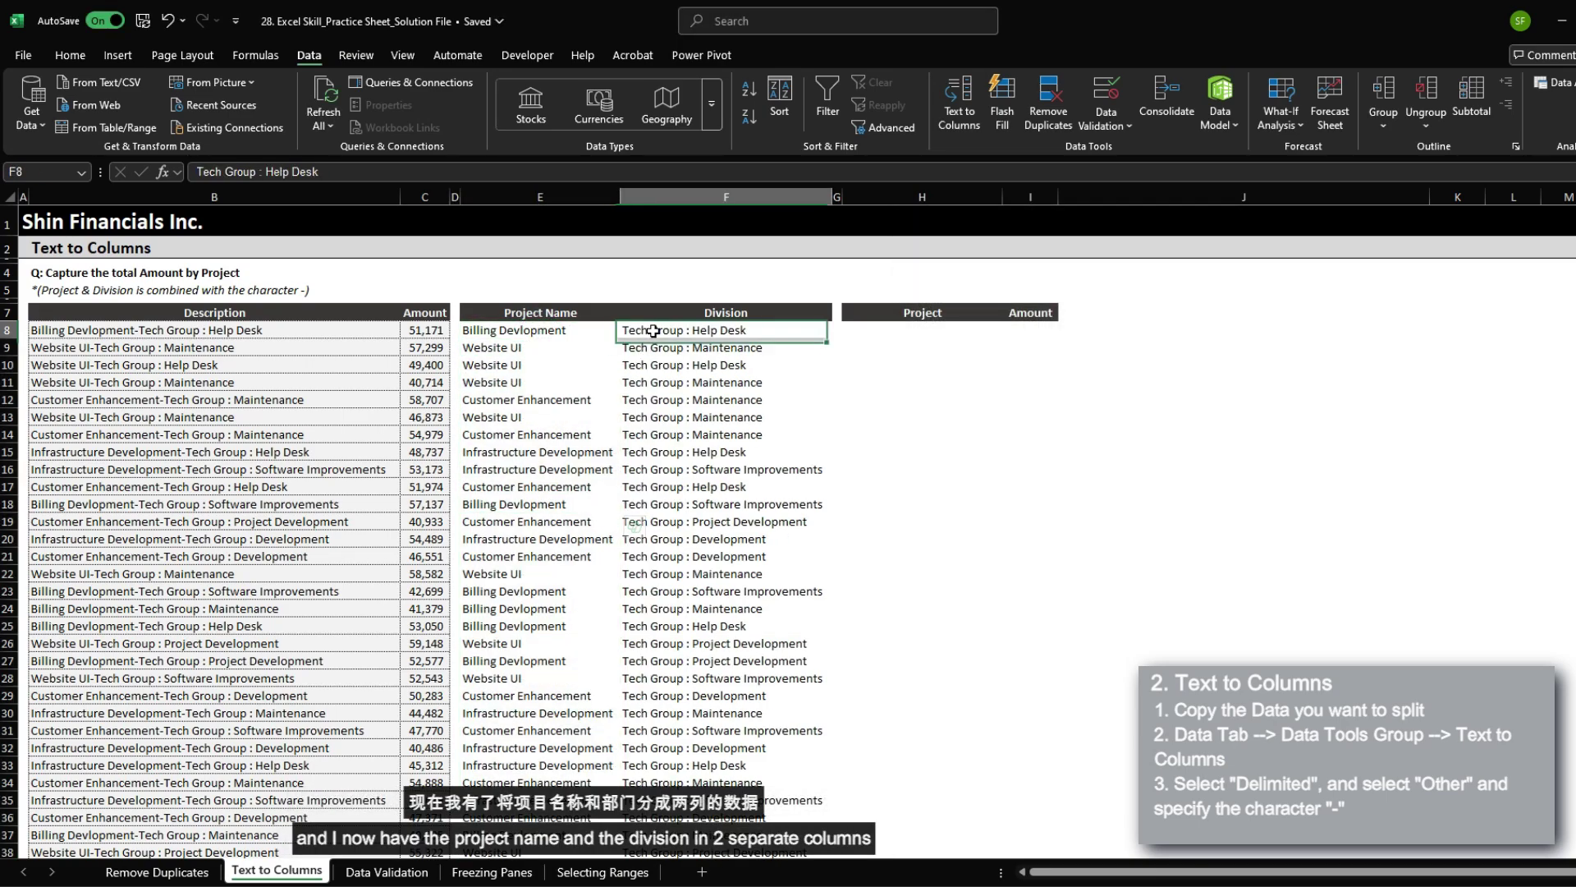
Copy the split project names E8:E201 and paste them as values into H8
{"action": "left_click_drag", "start_coordinate": [651, 329], "coordinate": [821, 567]}
{"action": "left_click_drag", "start_coordinate": [514, 330], "coordinate": [529, 453]}
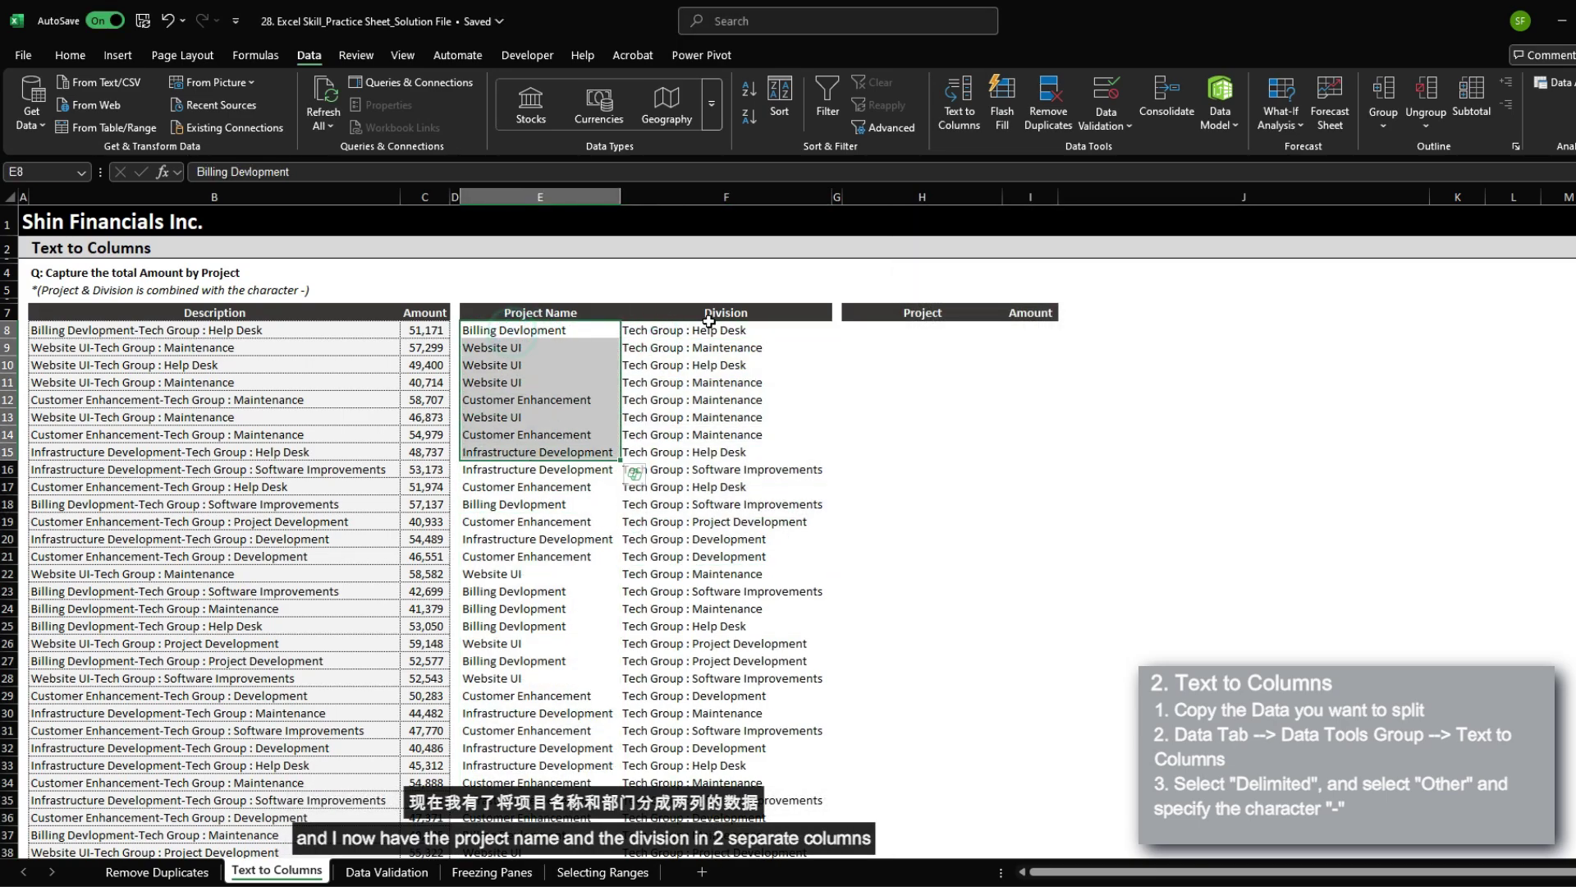
{"action": "left_click_drag", "start_coordinate": [698, 329], "coordinate": [698, 454]}
{"action": "left_click", "coordinate": [895, 325]}
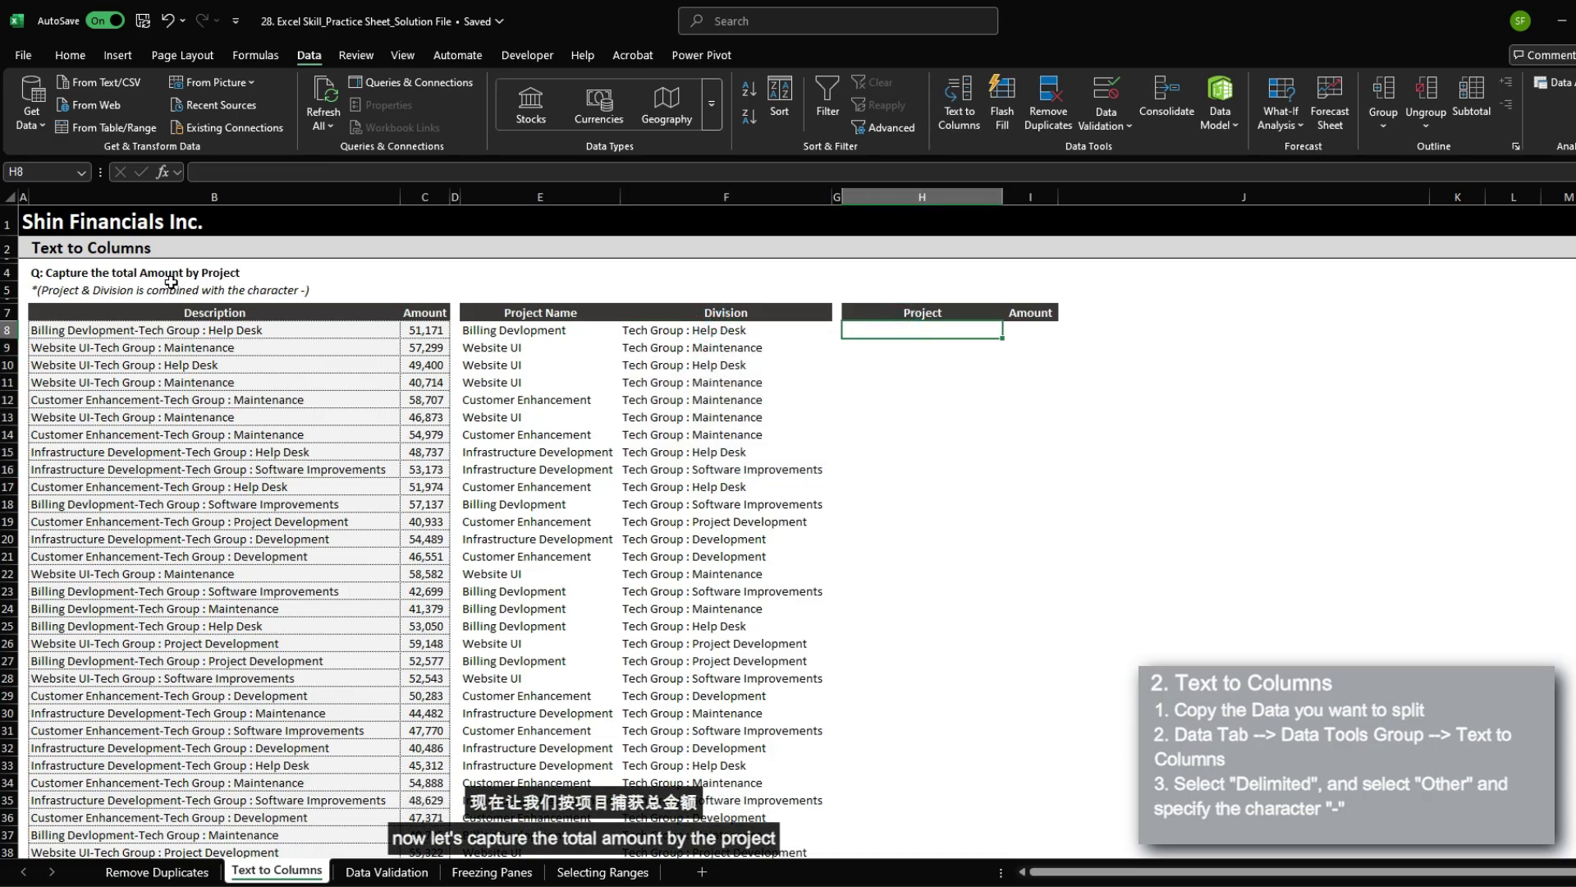
{"action": "key", "text": "Left"}
{"action": "key", "text": "Left"}
{"action": "key", "text": "Left"}
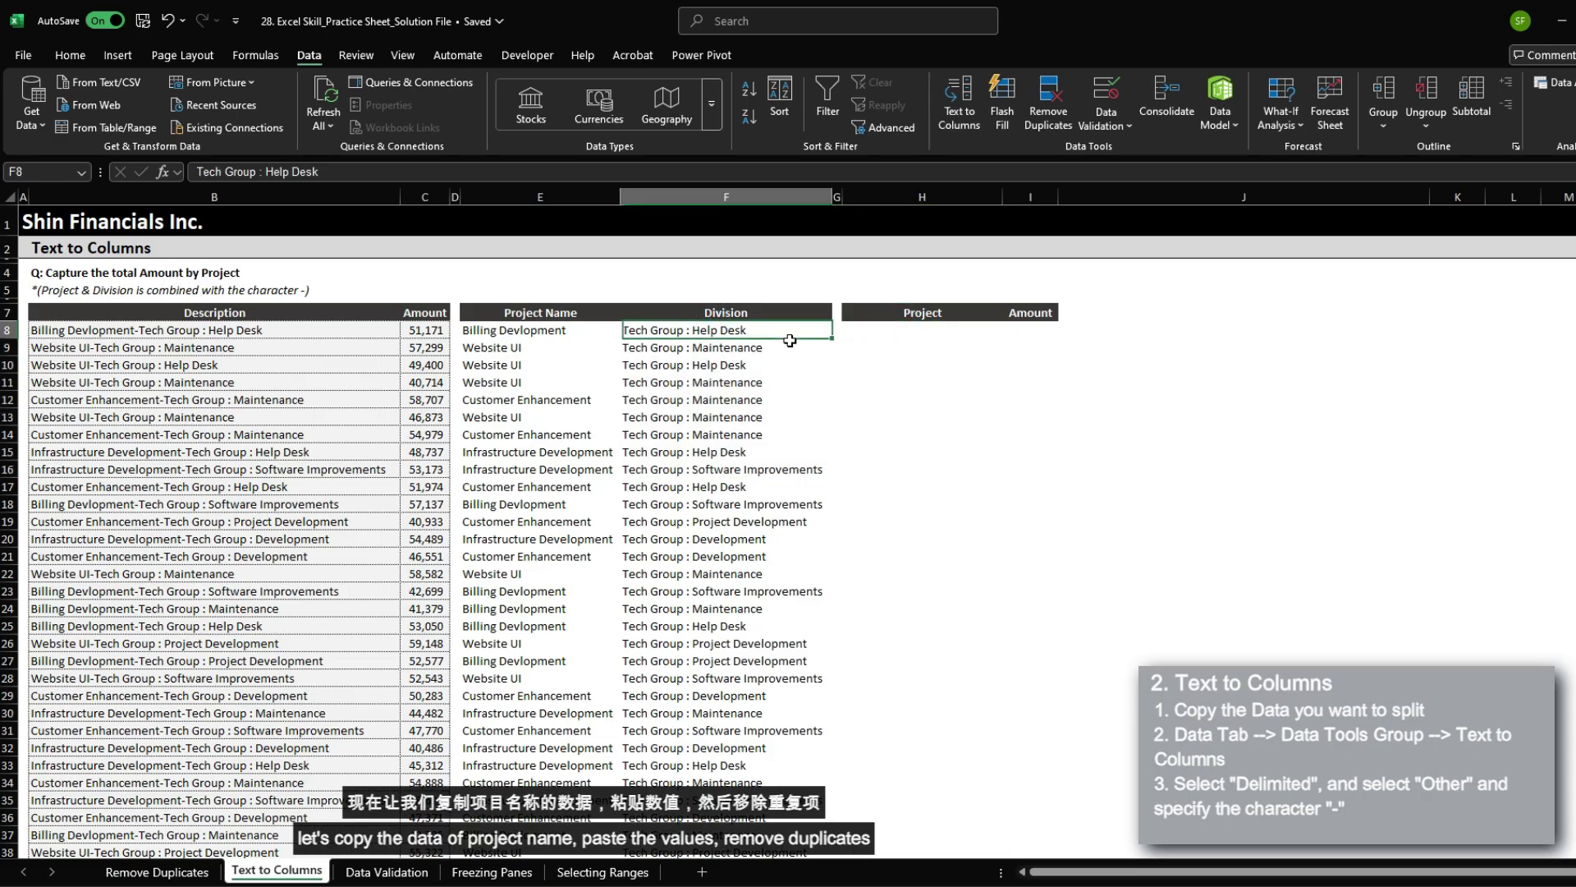
{"action": "key", "text": "ctrl+shift+Down"}
{"action": "key", "text": "ctrl+c"}
{"action": "key", "text": "Right"}
{"action": "key", "text": "Right"}
{"action": "key", "text": "Right"}
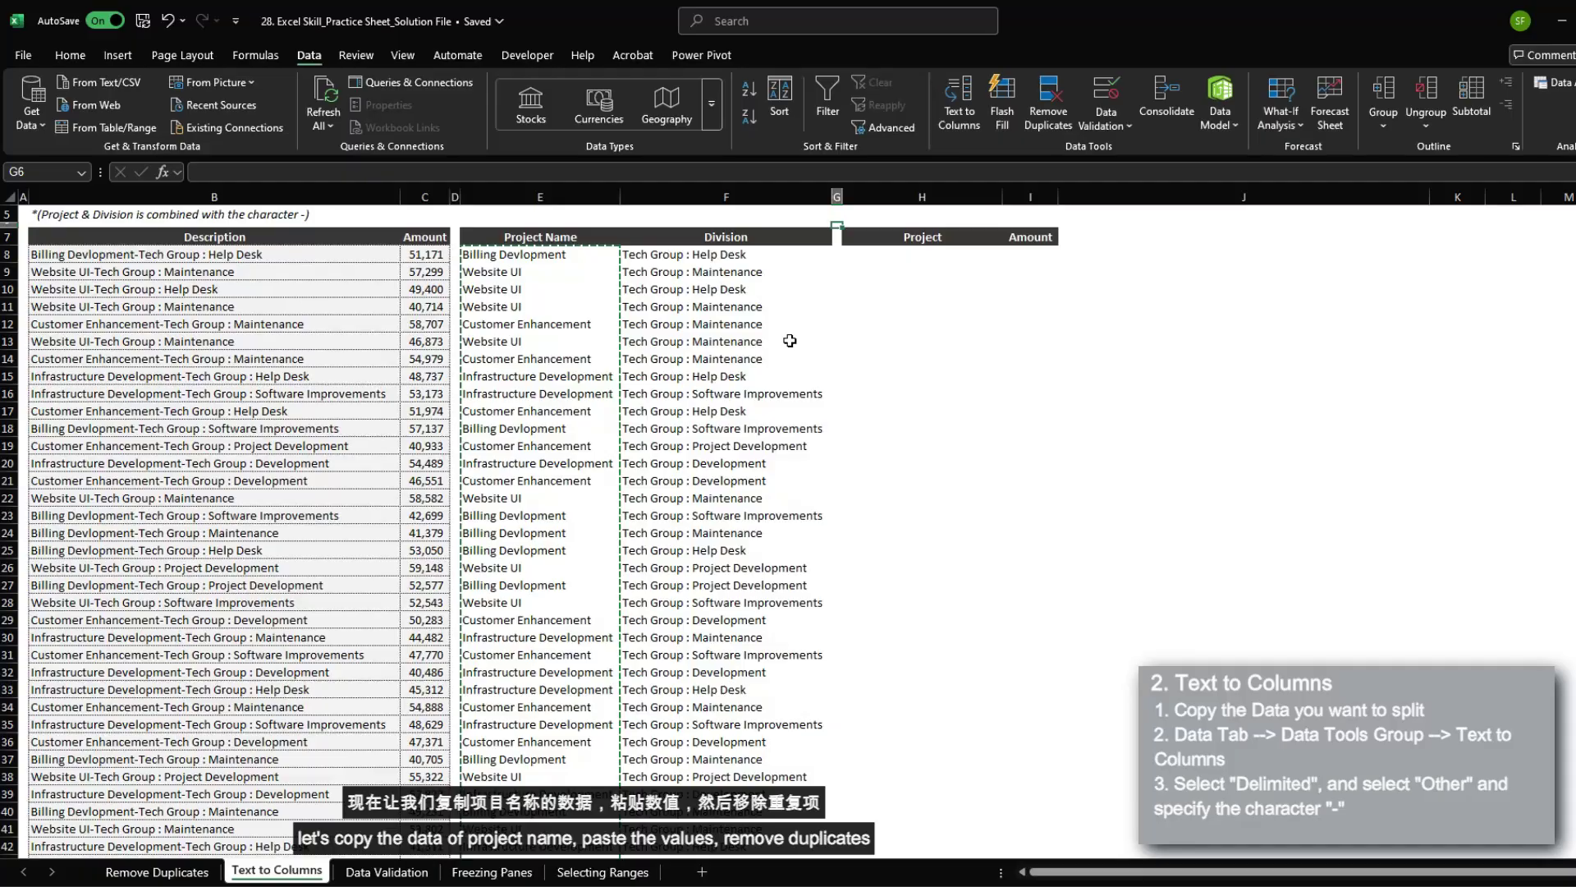
{"action": "key", "text": "ctrl+alt+v"}
{"action": "key", "text": "v"}
{"action": "key", "text": "Return"}
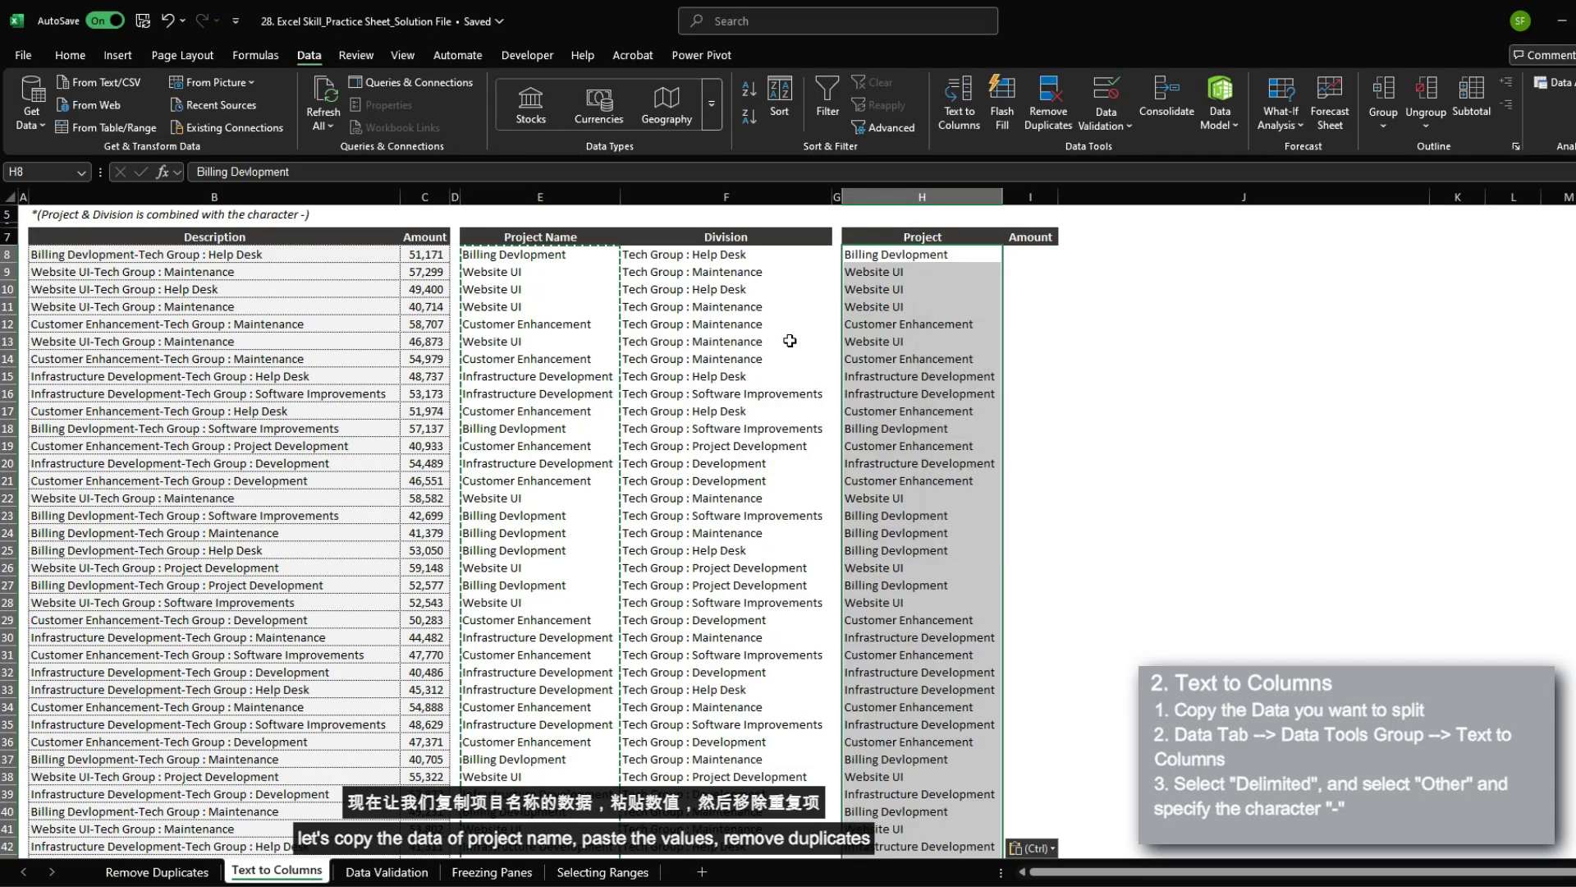
Remove duplicate project names within the current selection, leaving four projects in H8:H11
{"action": "left_click", "coordinate": [1052, 119]}
{"action": "left_click", "coordinate": [1018, 419]}
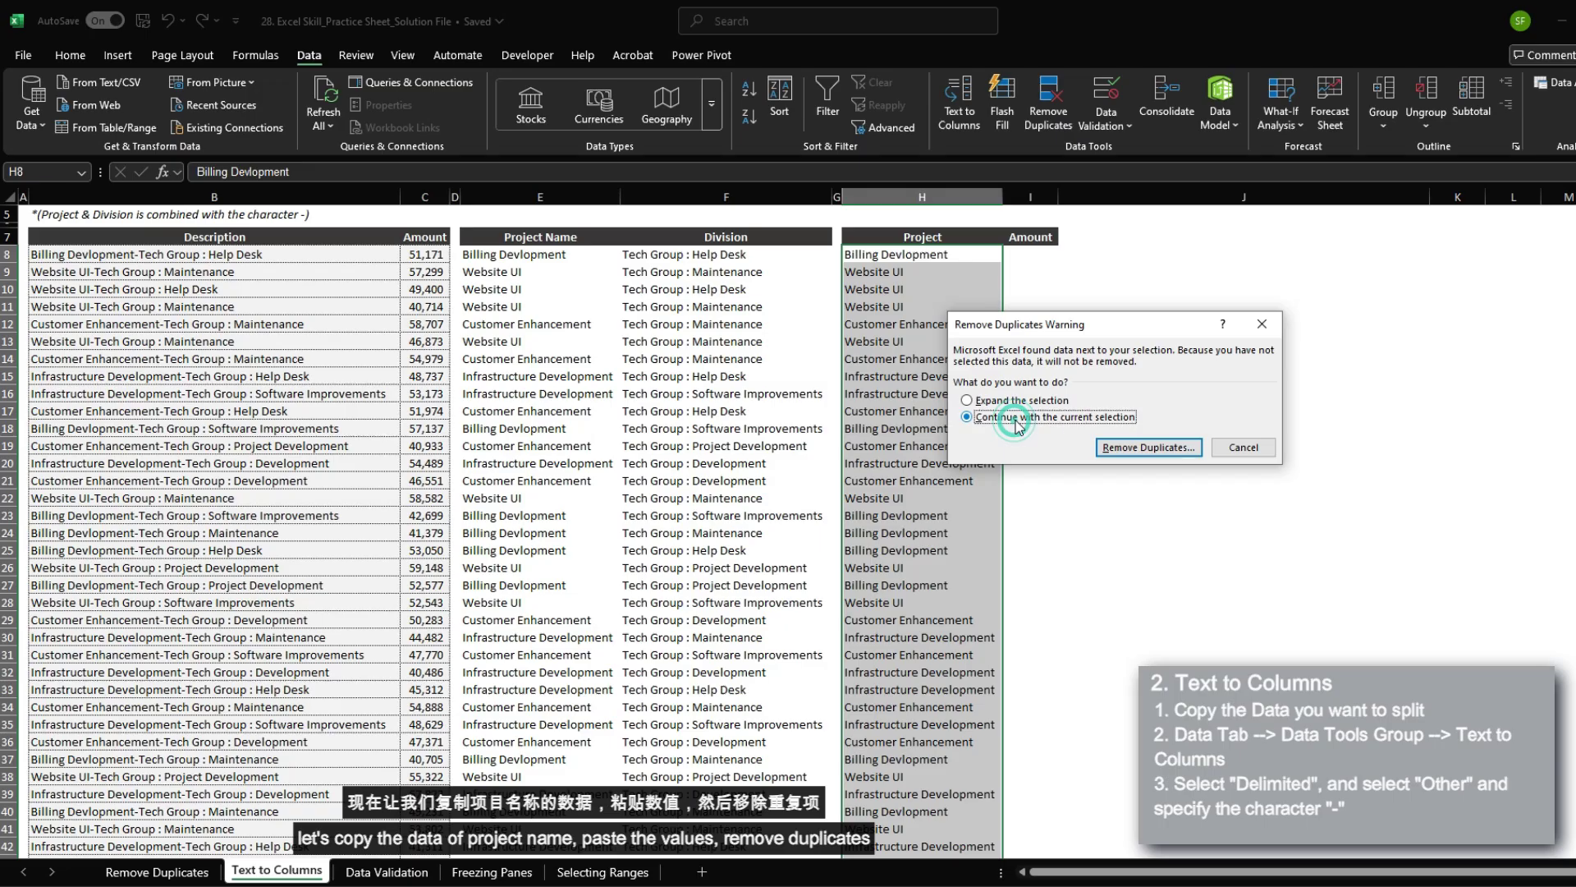
{"action": "left_click", "coordinate": [1149, 447]}
{"action": "left_click", "coordinate": [1193, 501]}
{"action": "key", "text": "Return"}
{"action": "left_click_drag", "start_coordinate": [899, 255], "coordinate": [941, 305]}
{"action": "scroll", "coordinate": [941, 353], "scroll_direction": "up", "scroll_amount": 2}
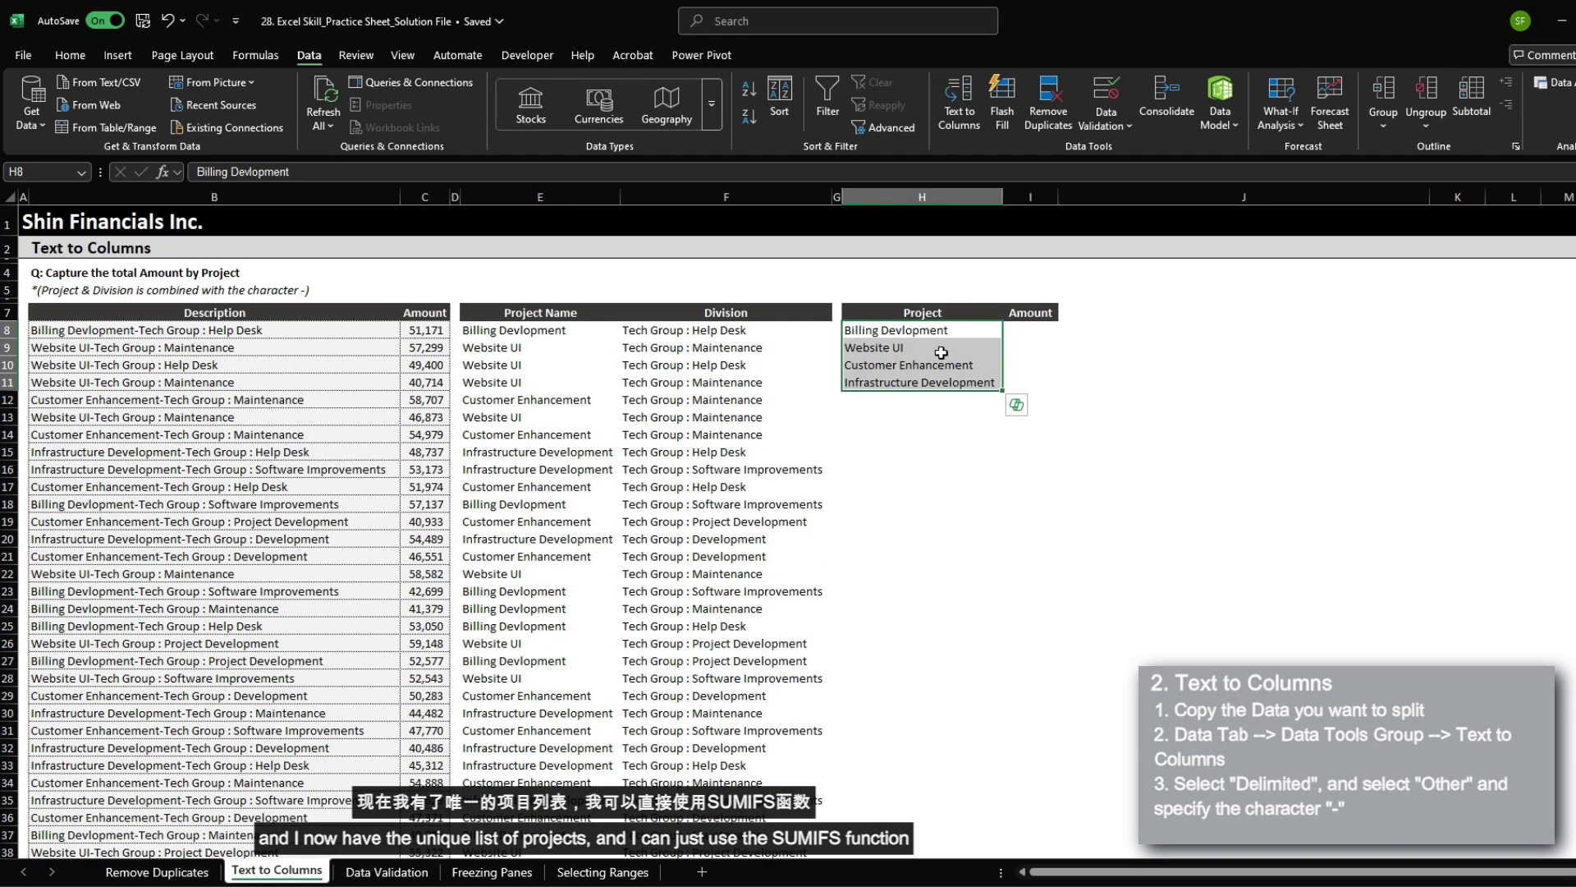
Enter =SUMIFS($C:$C,$E:$E,$H8) totals in I8:I11, then go to the Data Validation sheet
{"action": "left_click", "coordinate": [1040, 327]}
{"action": "type", "text": "=sumifs"}
{"action": "key", "text": "Tab"}
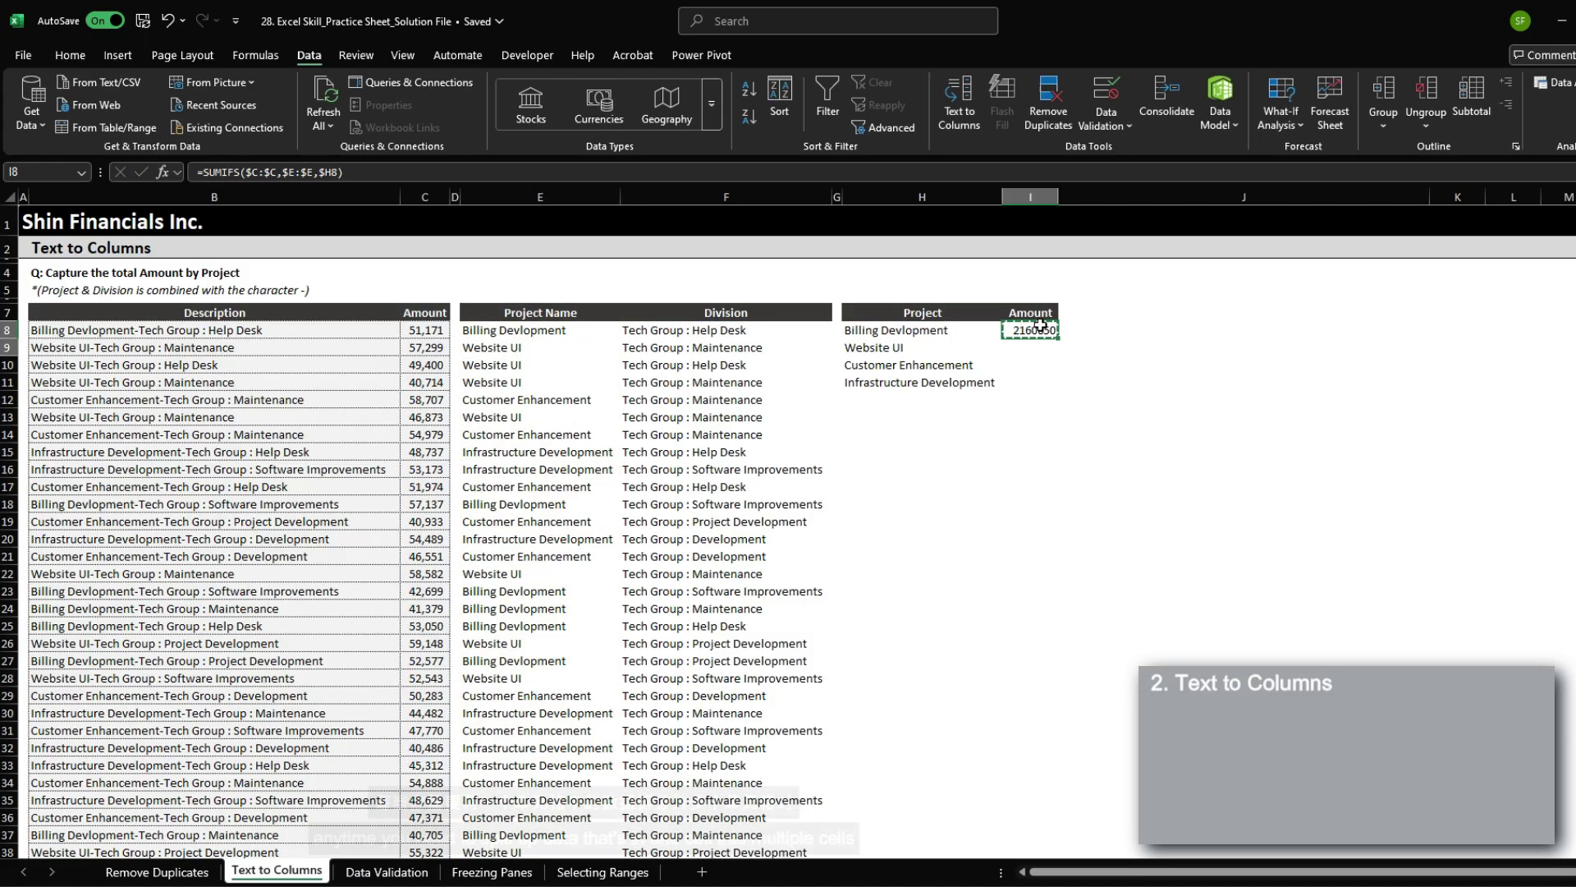
{"action": "key", "text": "ctrl+v"}
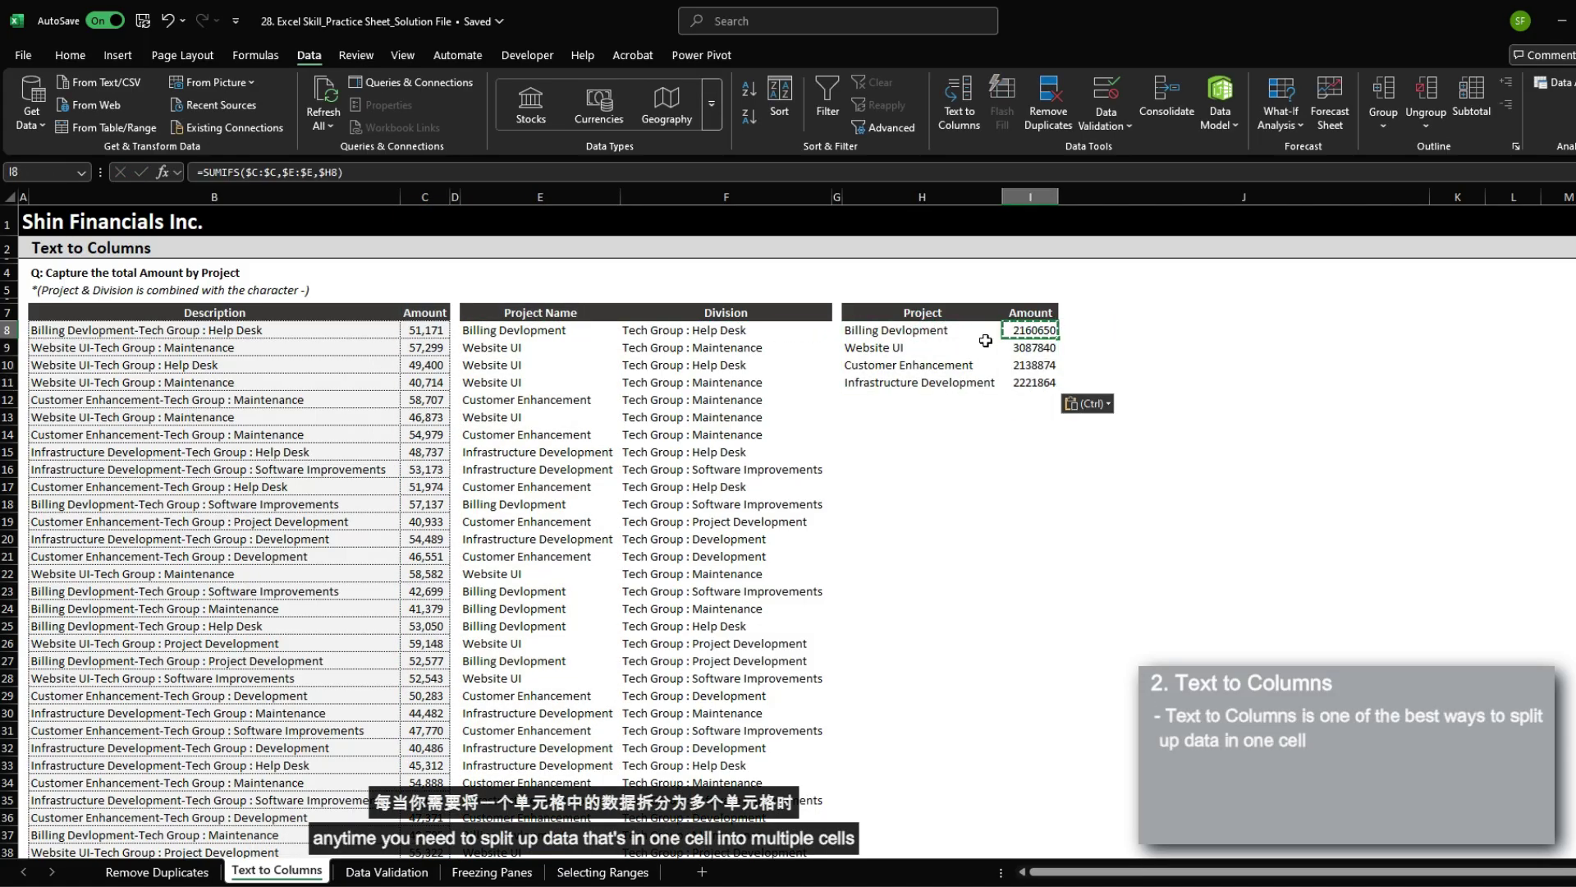
{"action": "left_click", "coordinate": [182, 328]}
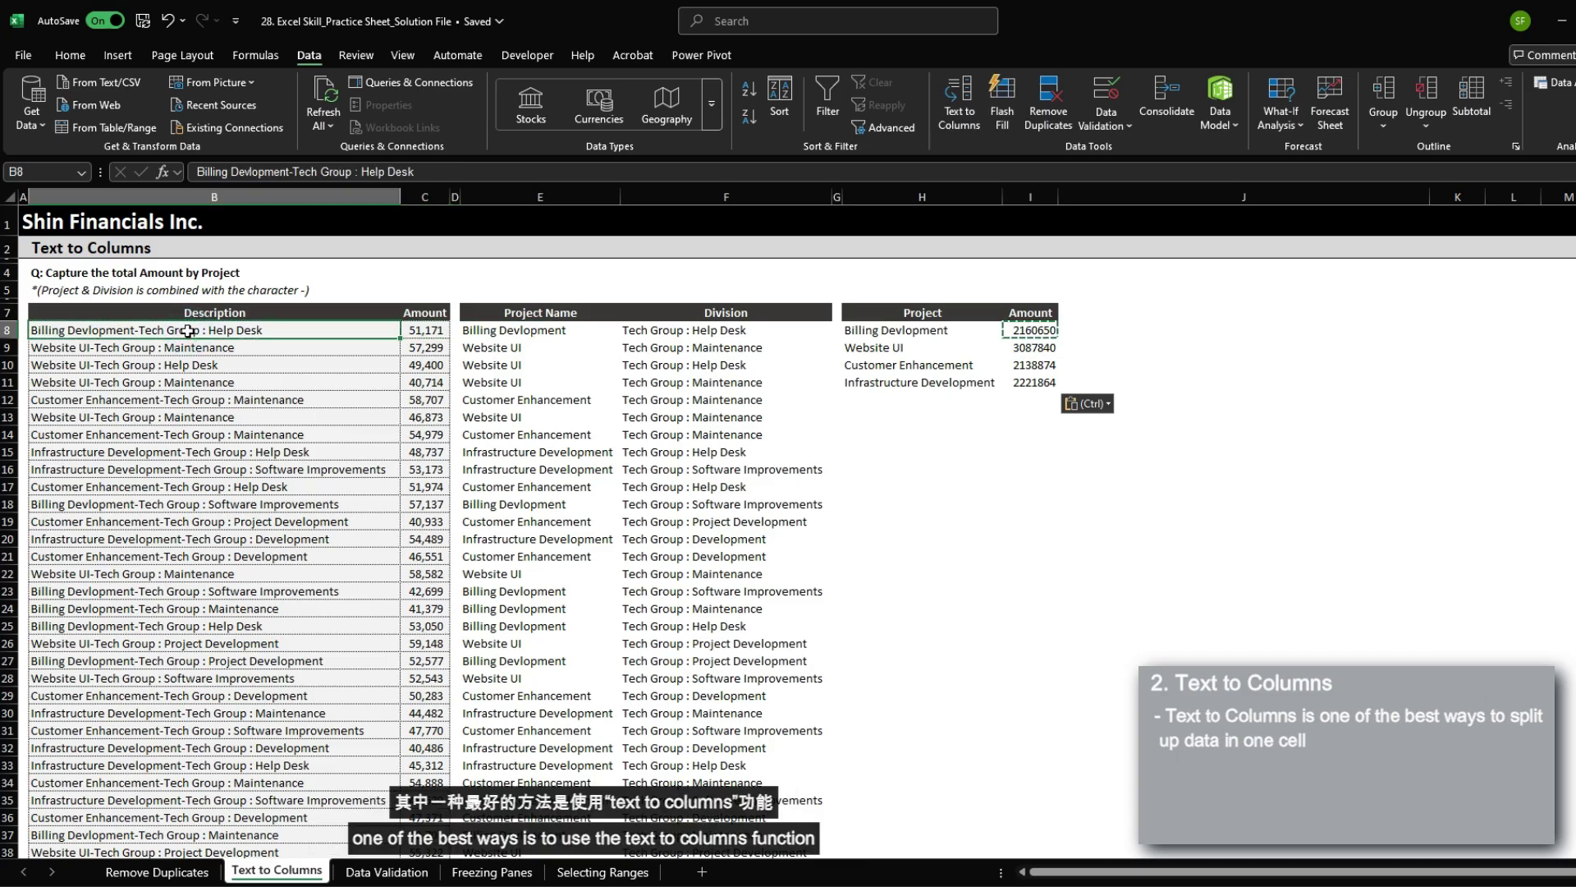
{"action": "left_click", "coordinate": [386, 871]}
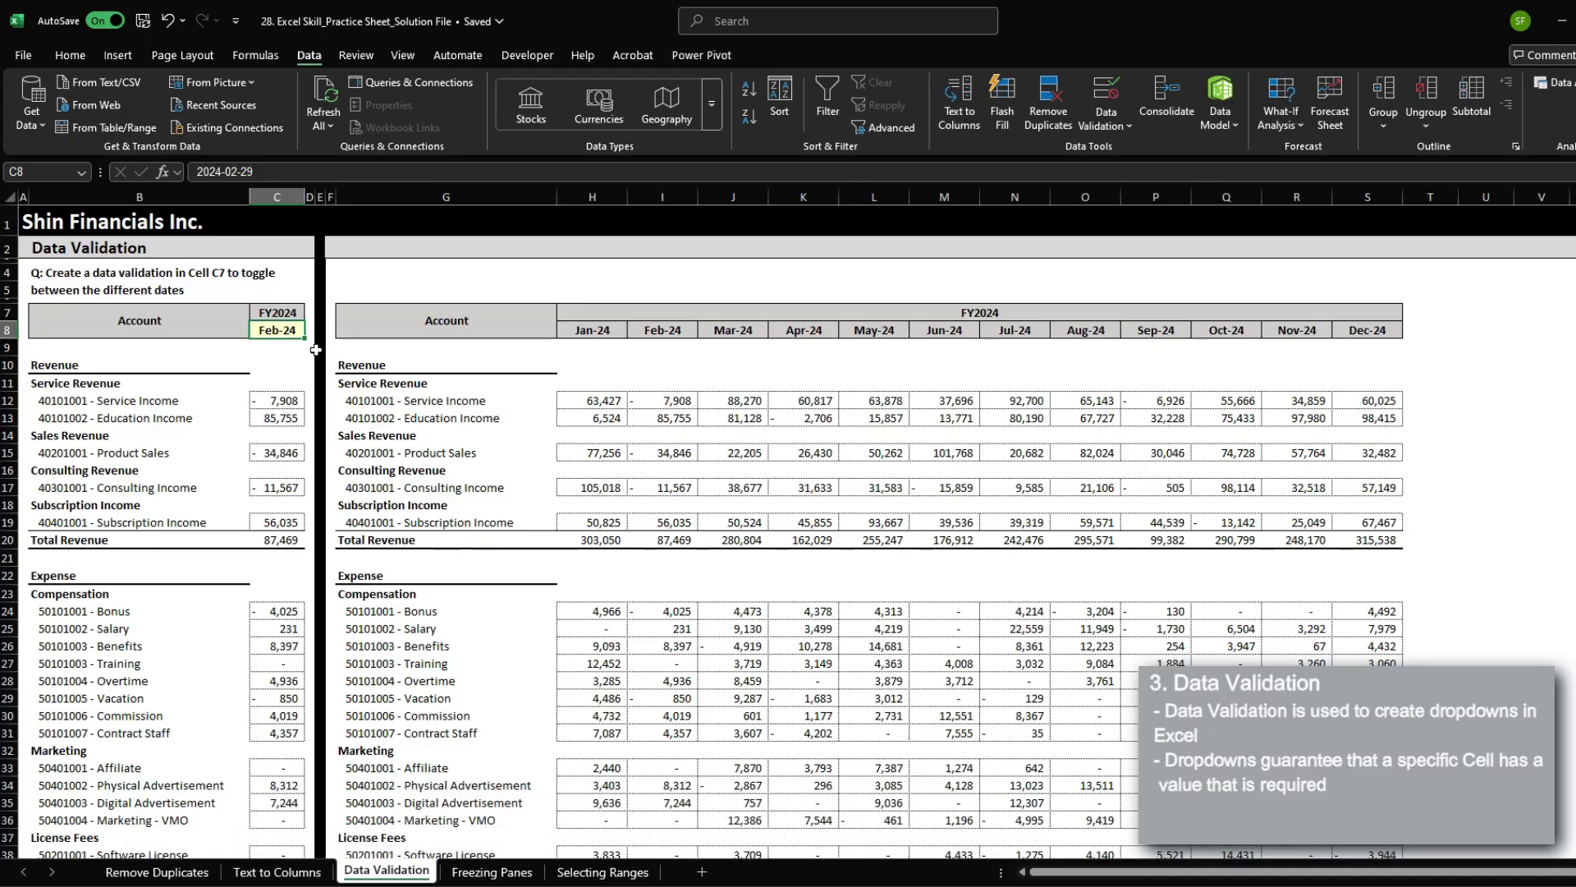
{"action": "left_click_drag", "start_coordinate": [137, 320], "coordinate": [259, 666]}
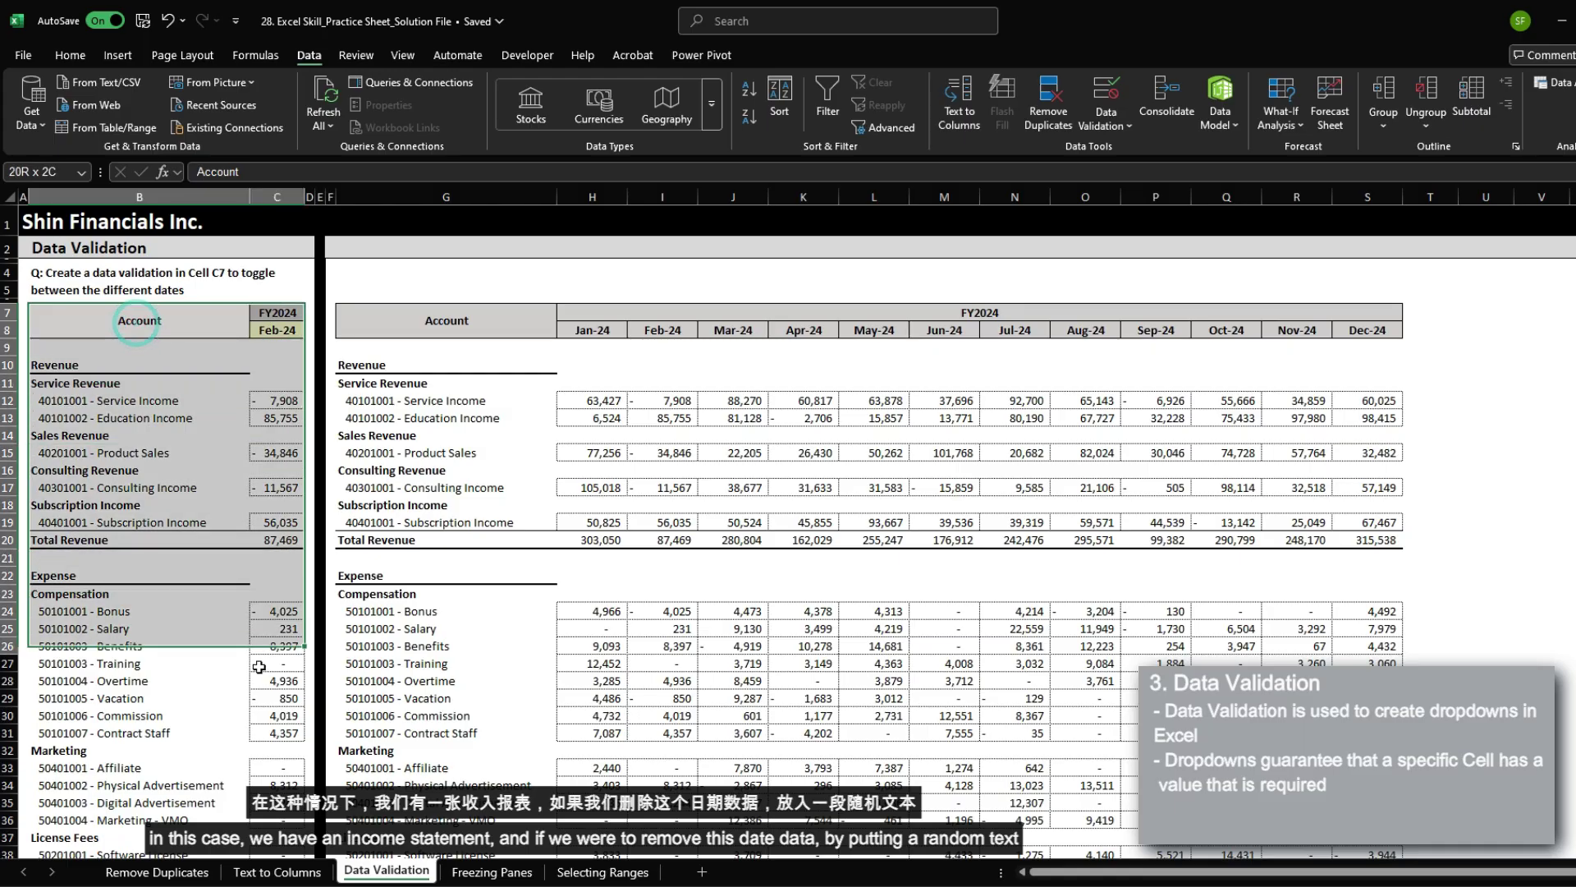
{"action": "left_click", "coordinate": [283, 330]}
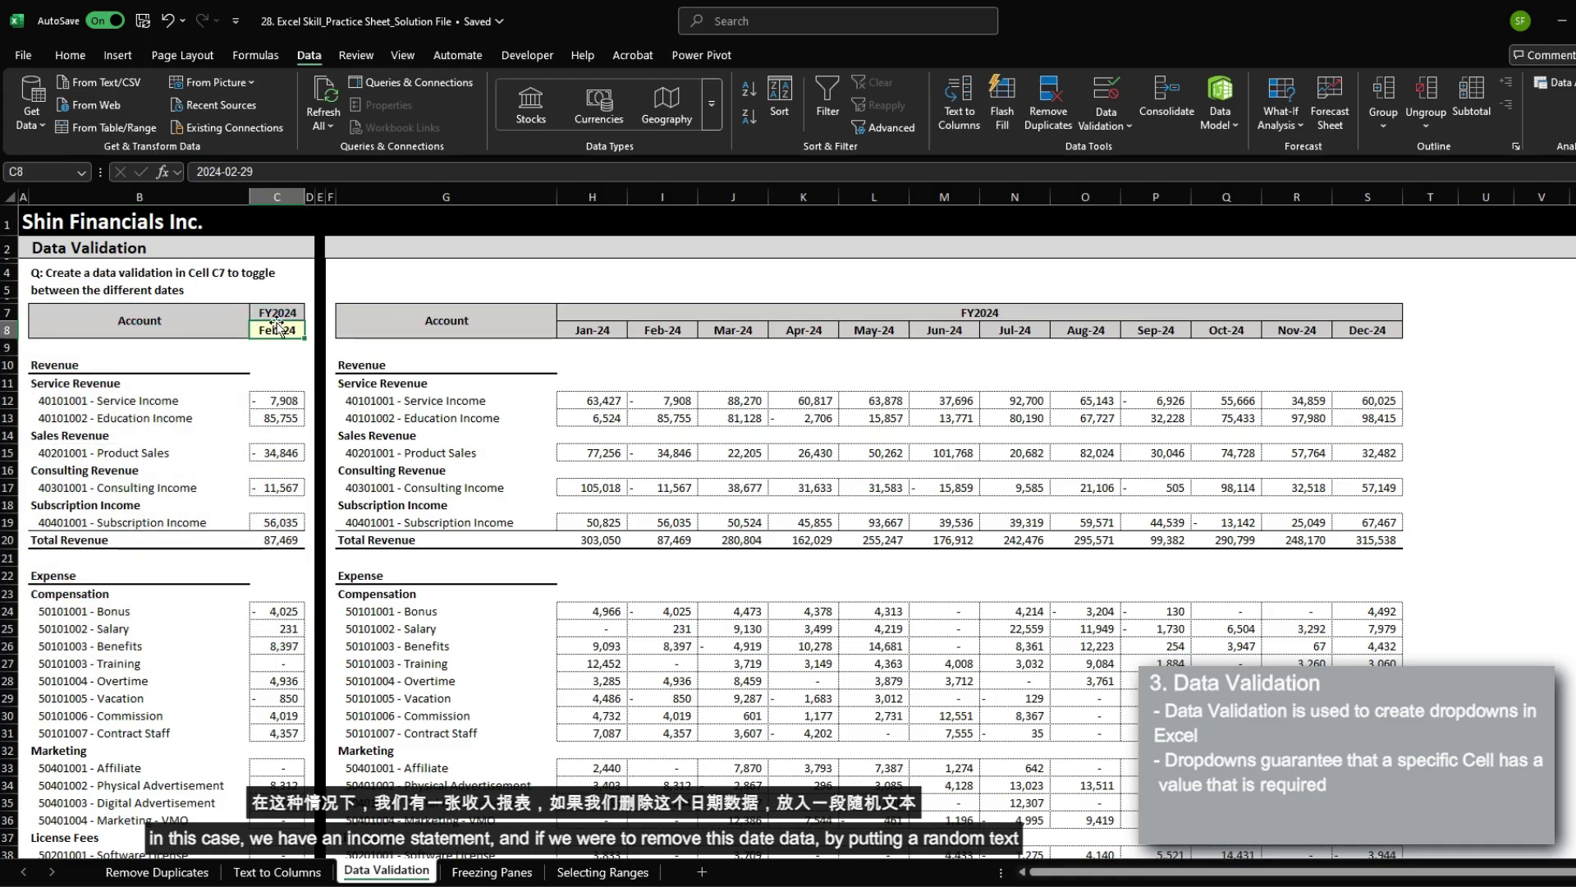
{"action": "type", "text": "fdajkl"}
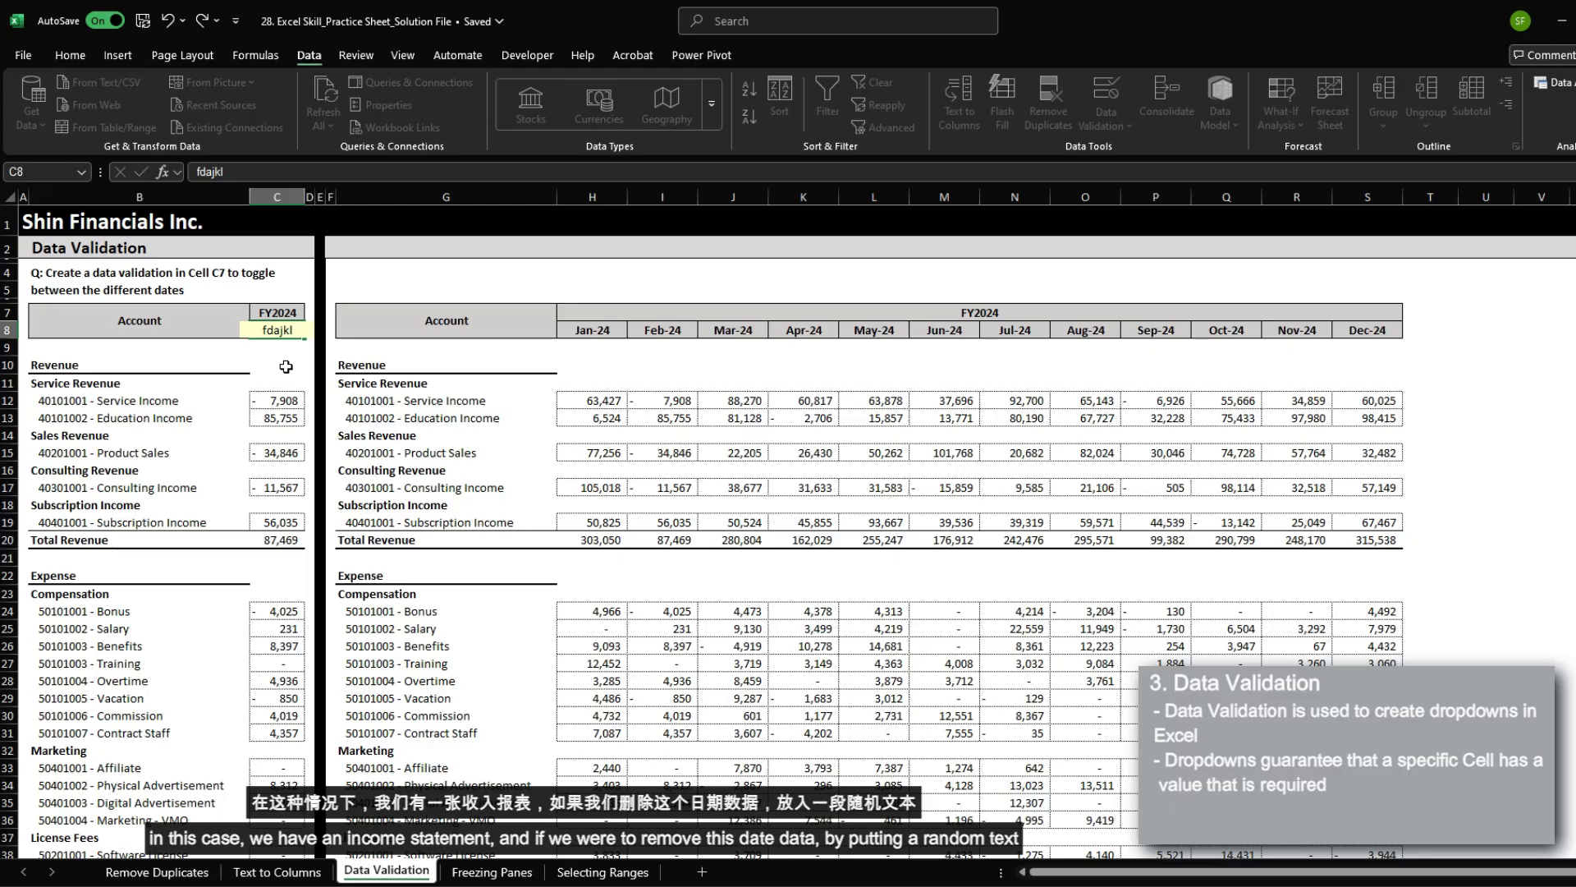
{"action": "key", "text": "ctrl+Return"}
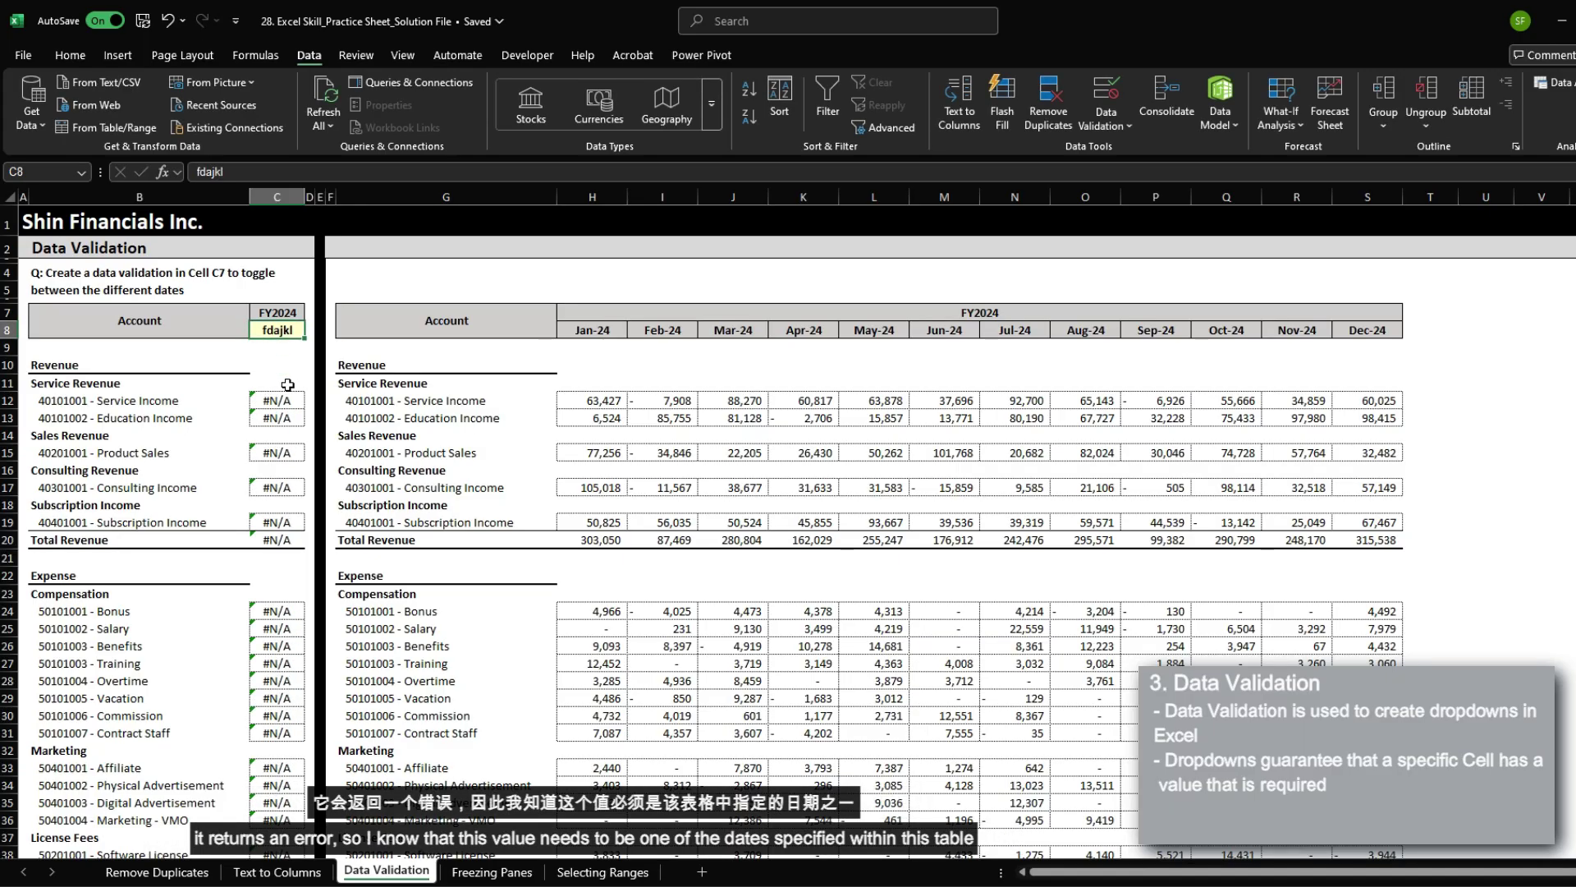
{"action": "key", "text": "ctrl+z"}
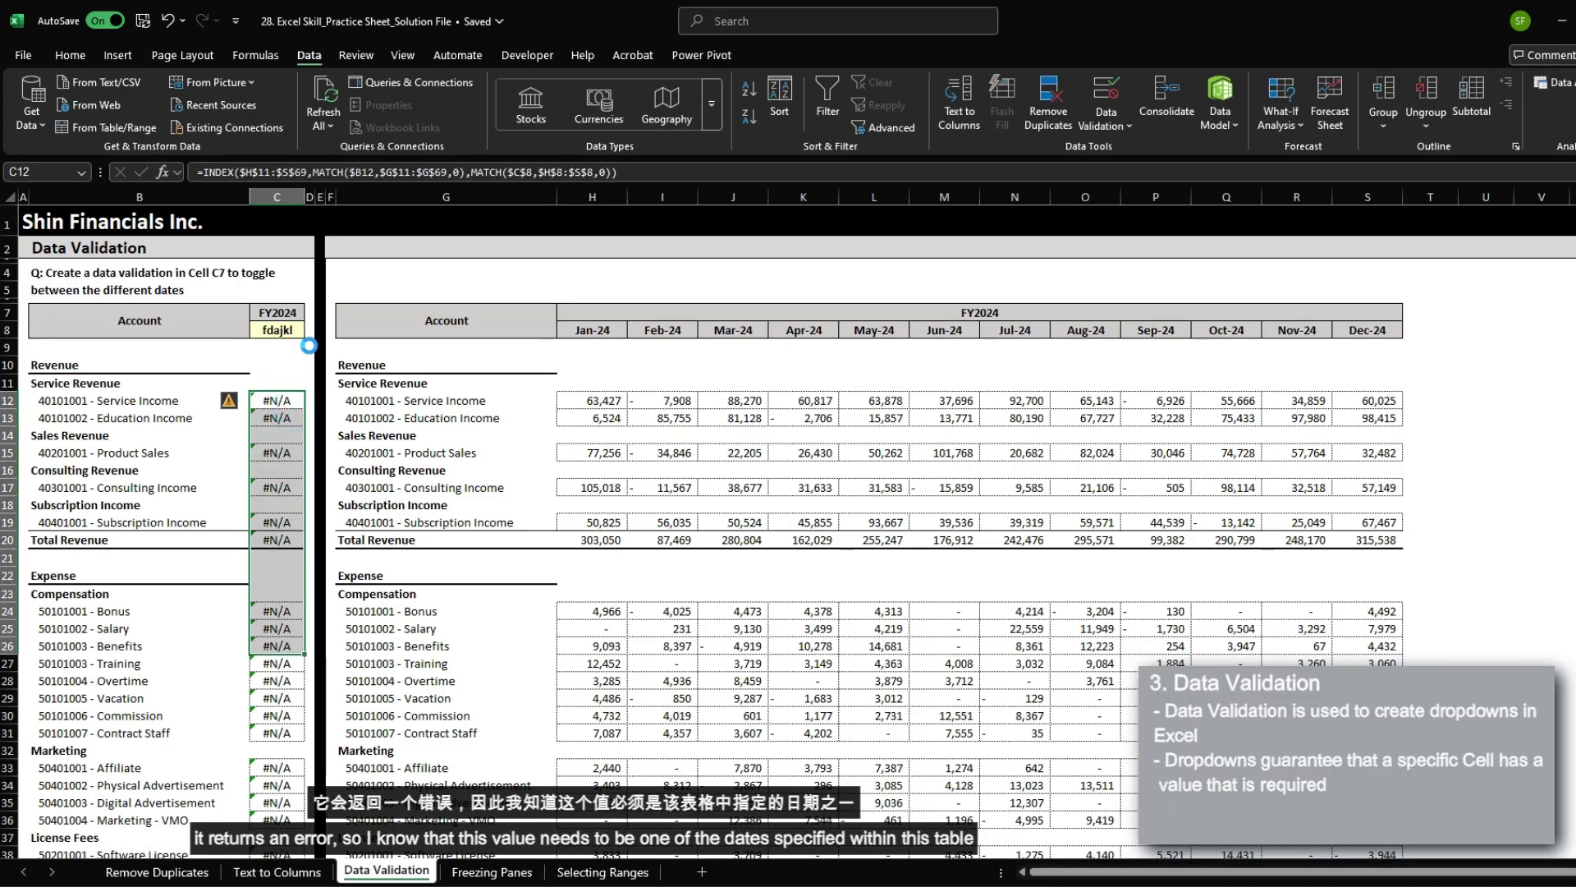
{"action": "left_click_drag", "start_coordinate": [584, 333], "coordinate": [1377, 328]}
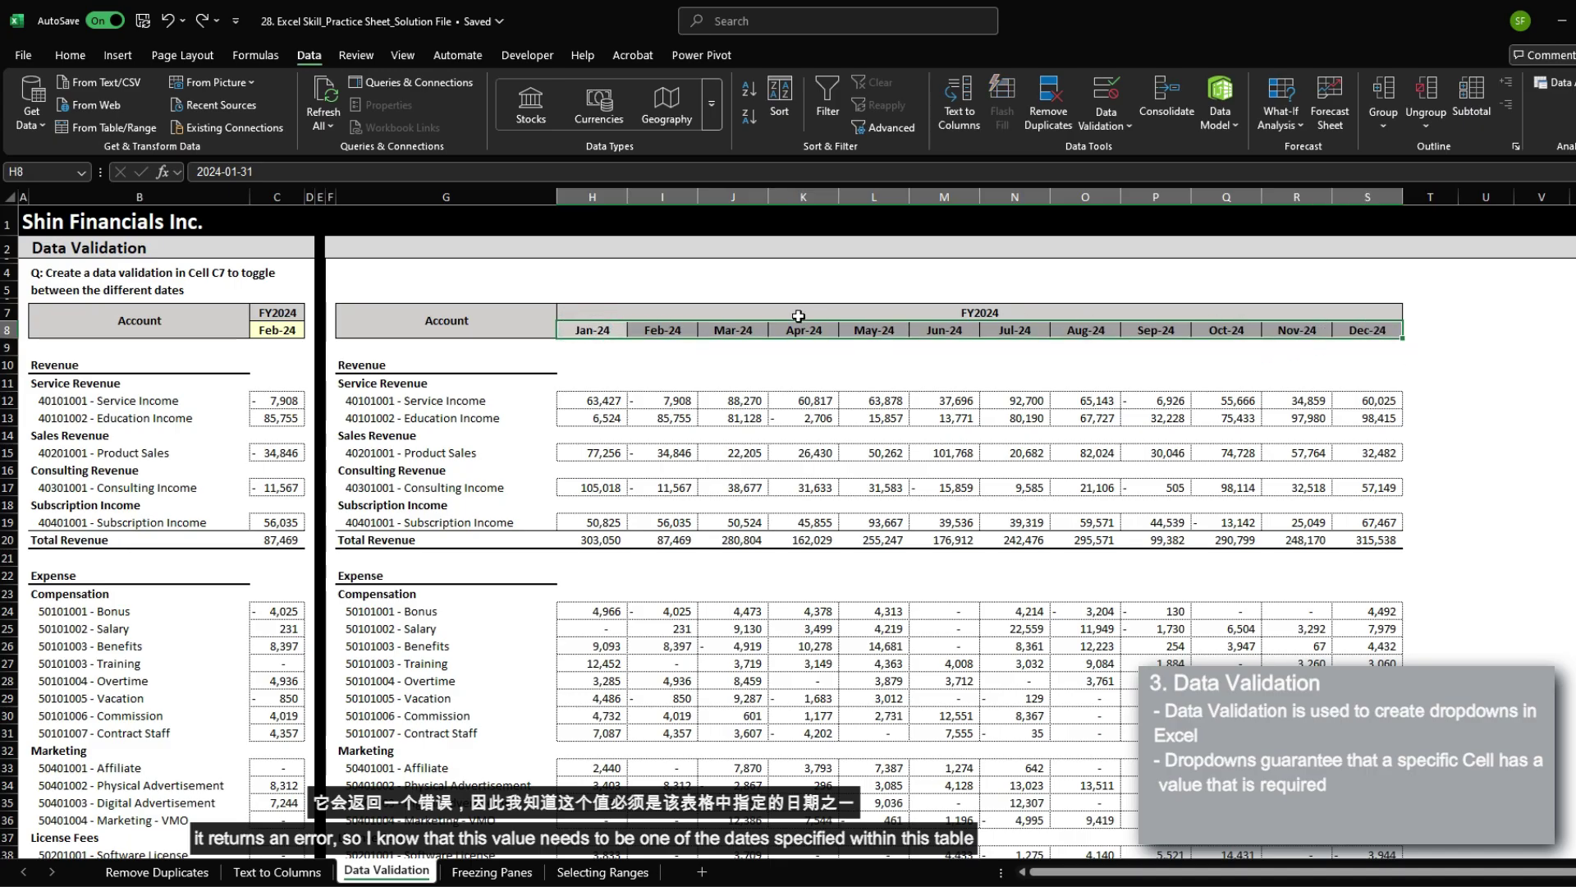
{"action": "left_click", "coordinate": [279, 330]}
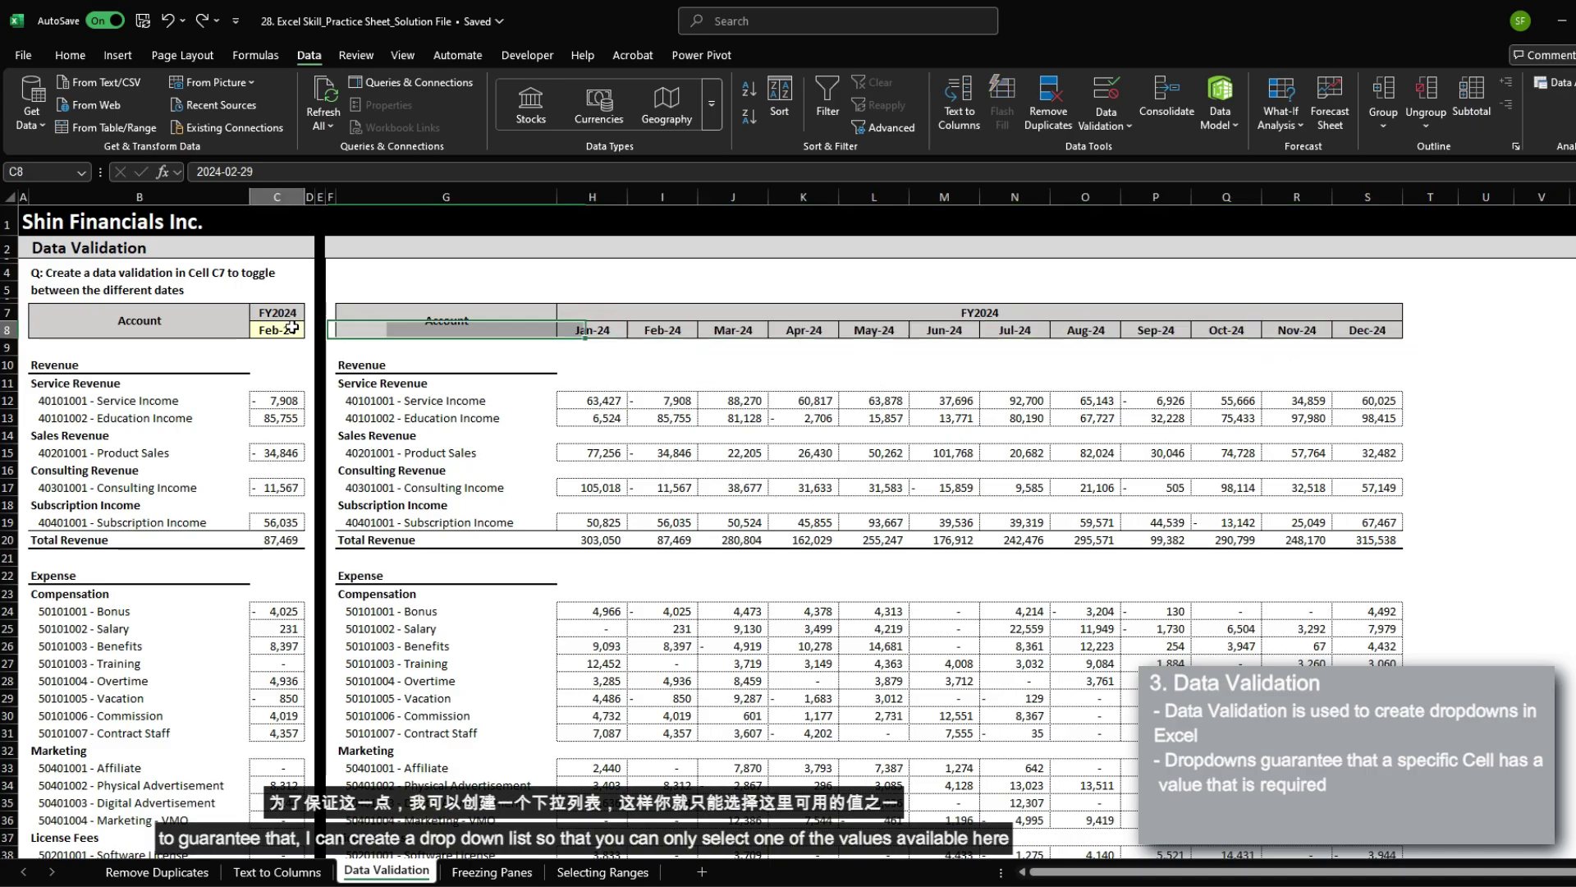
{"action": "left_click_drag", "start_coordinate": [588, 332], "coordinate": [1405, 338]}
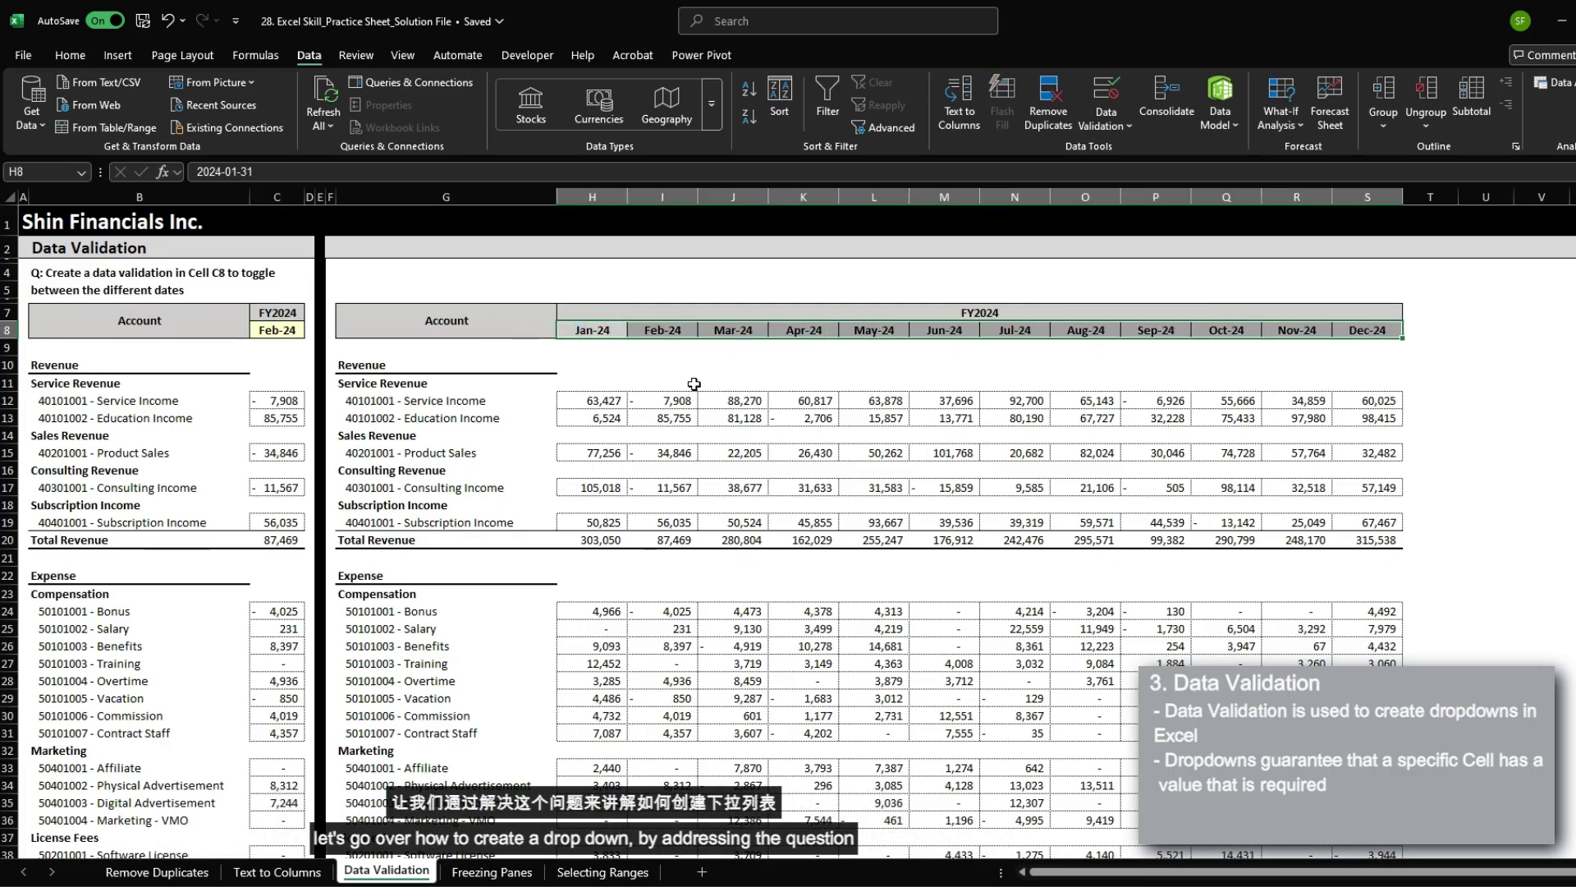
{"action": "left_click", "coordinate": [279, 334]}
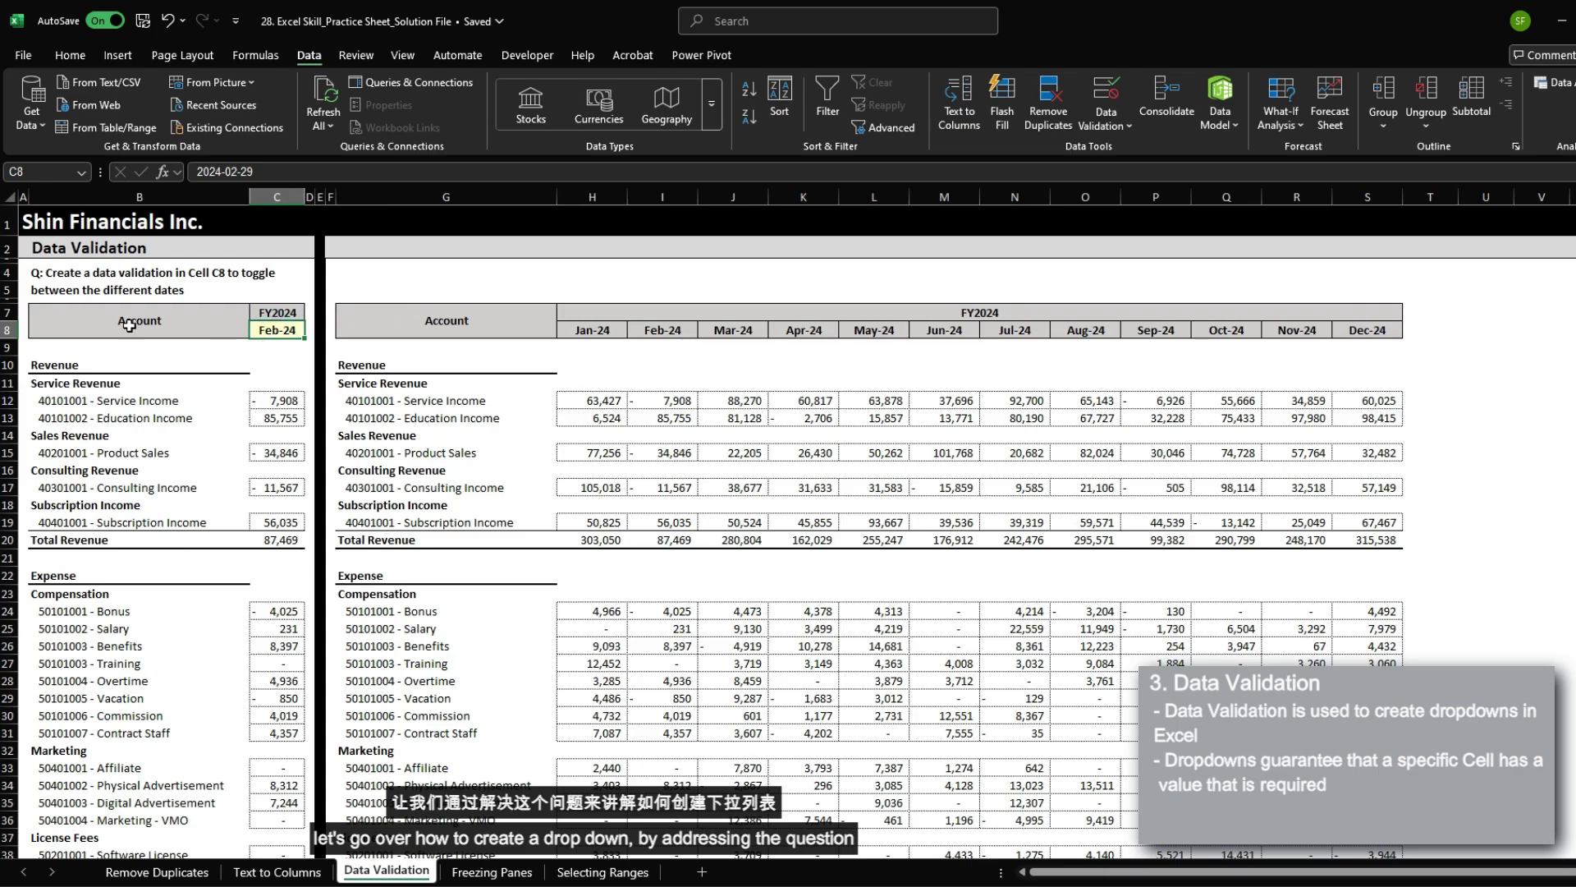
{"action": "left_click", "coordinate": [24, 274]}
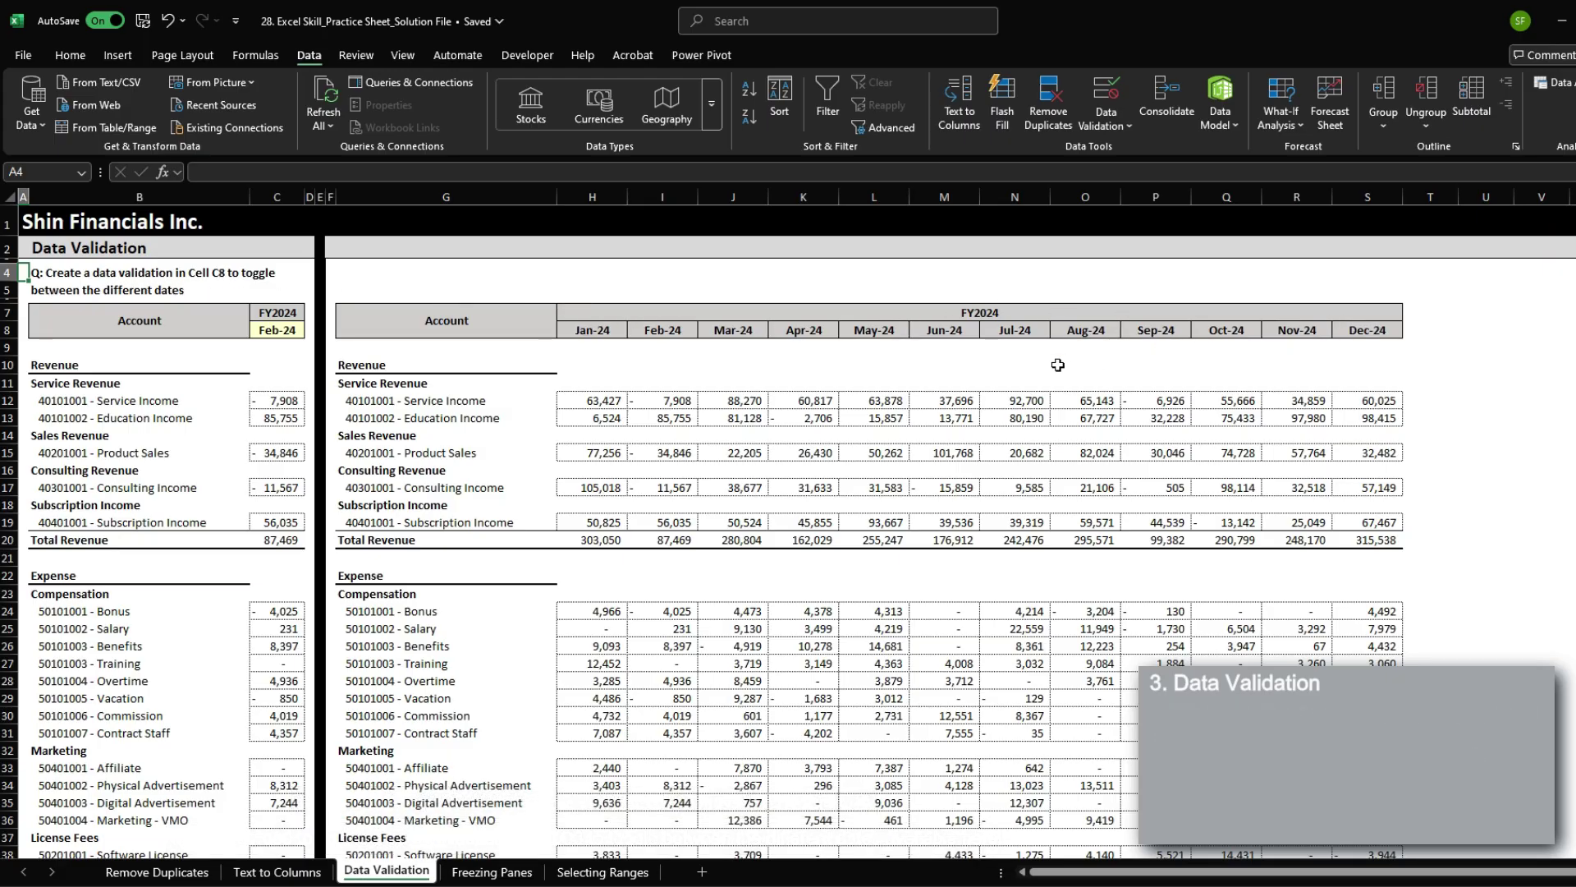
Give C8 a List validation with source =$H$8:$S$8, the Jan-24 to Dec-24 headers
{"action": "left_click", "coordinate": [283, 337]}
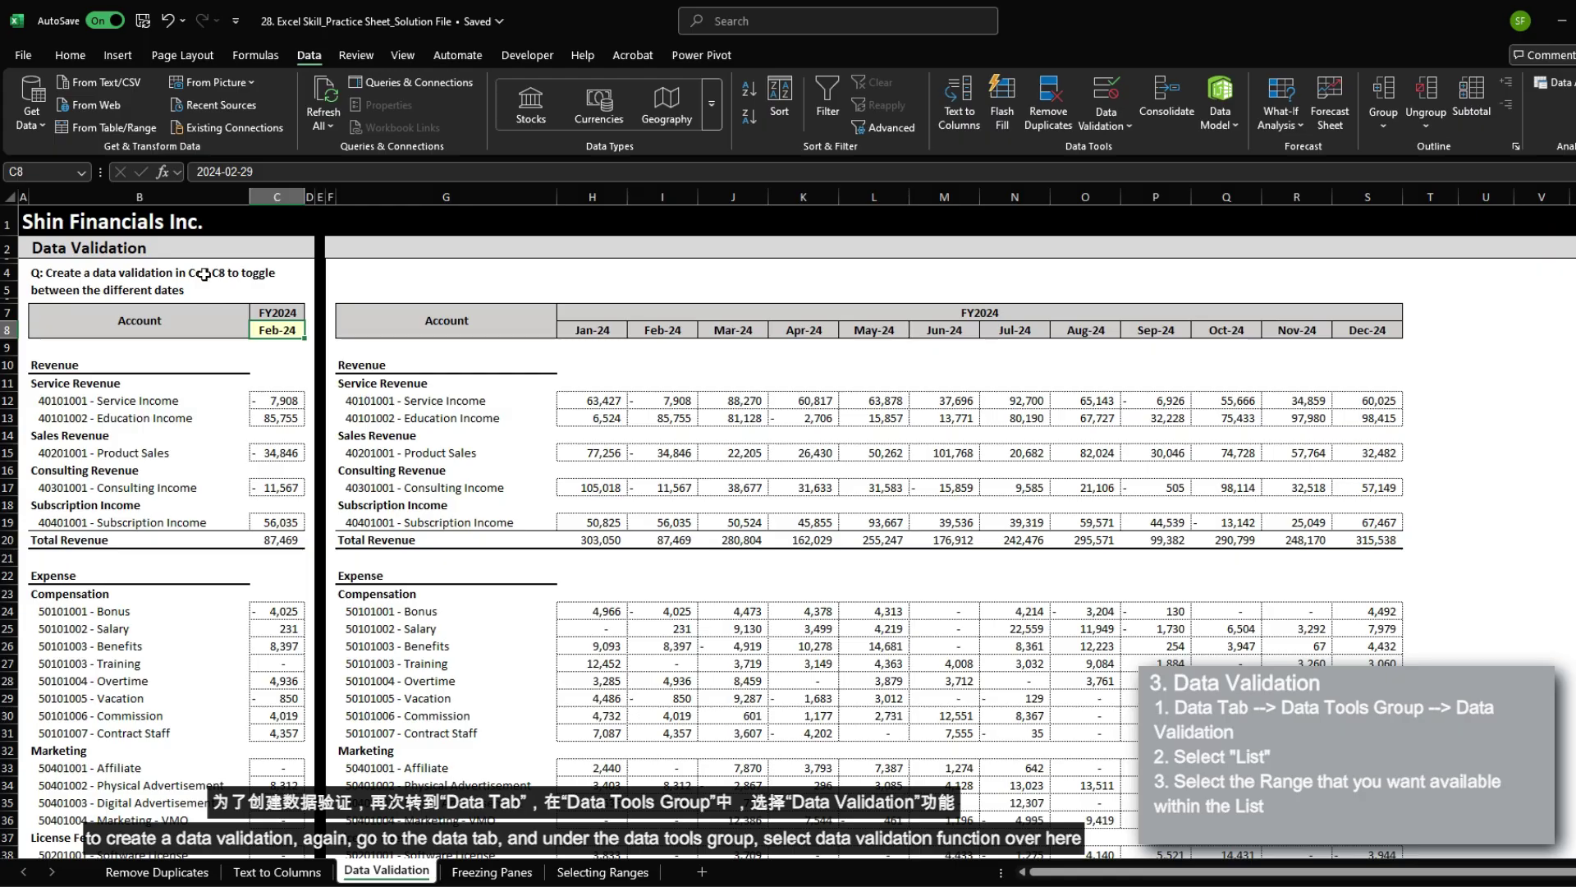
{"action": "left_click", "coordinate": [1121, 125]}
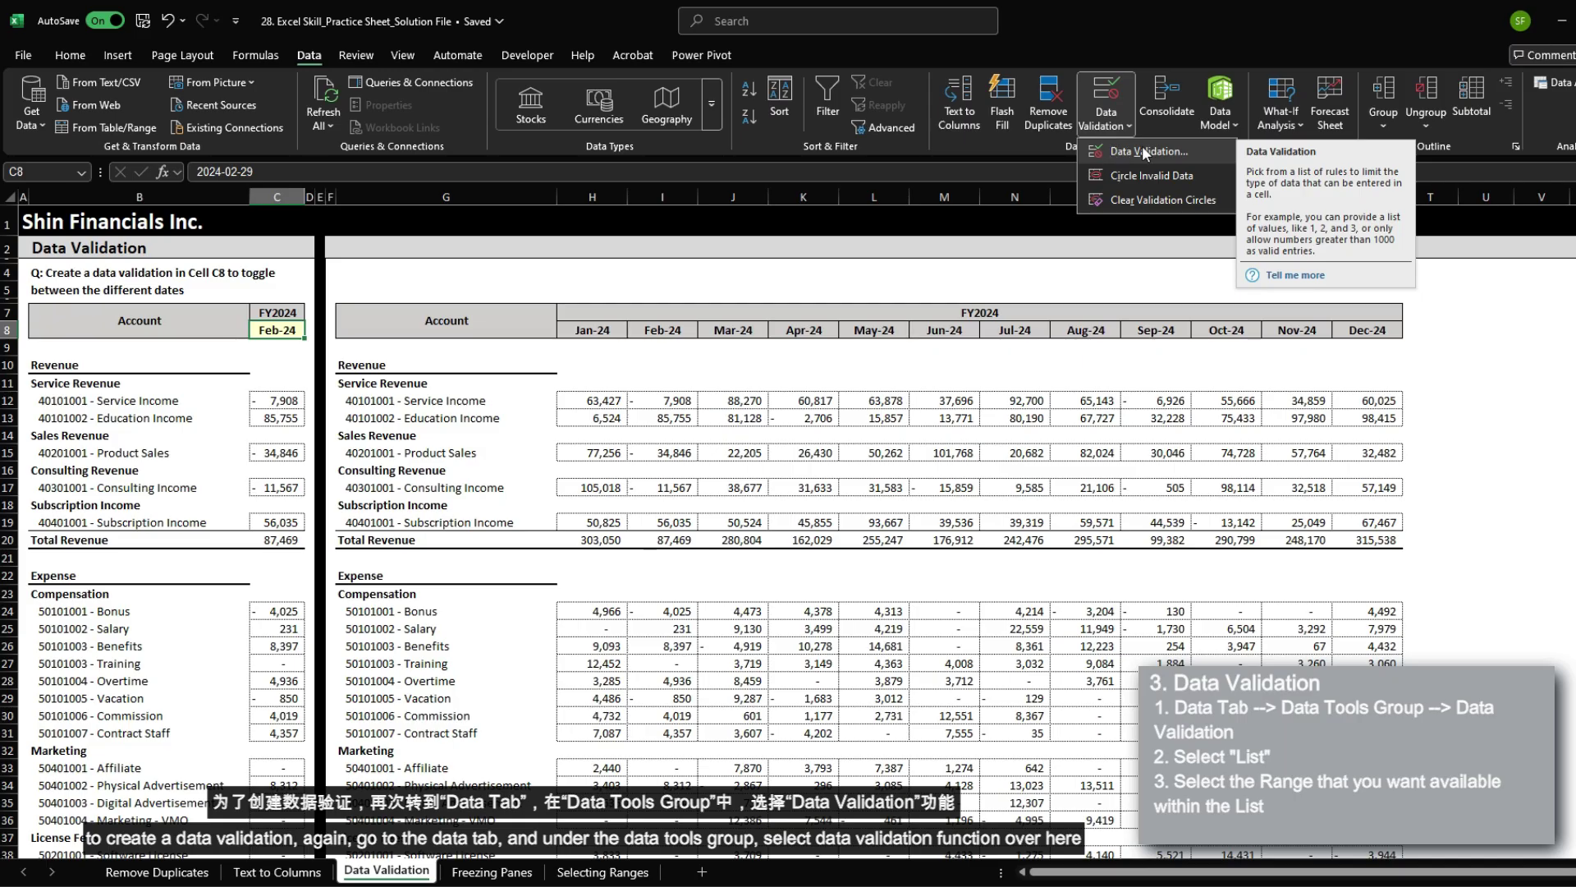
{"action": "left_click", "coordinate": [1137, 151]}
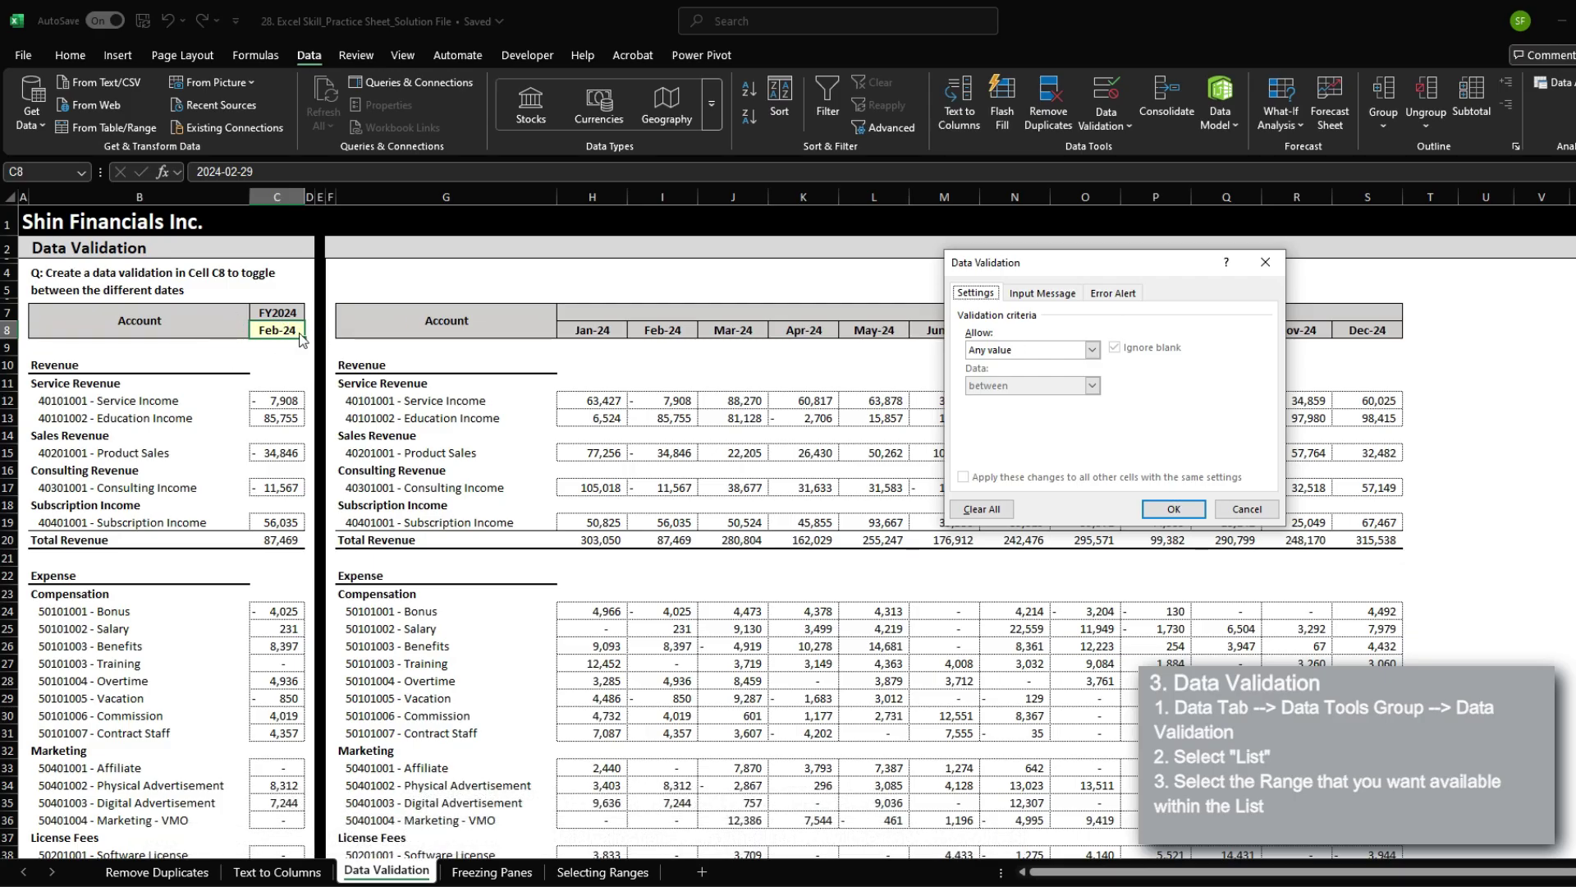
{"action": "left_click", "coordinate": [1006, 351]}
{"action": "left_click", "coordinate": [1006, 352]}
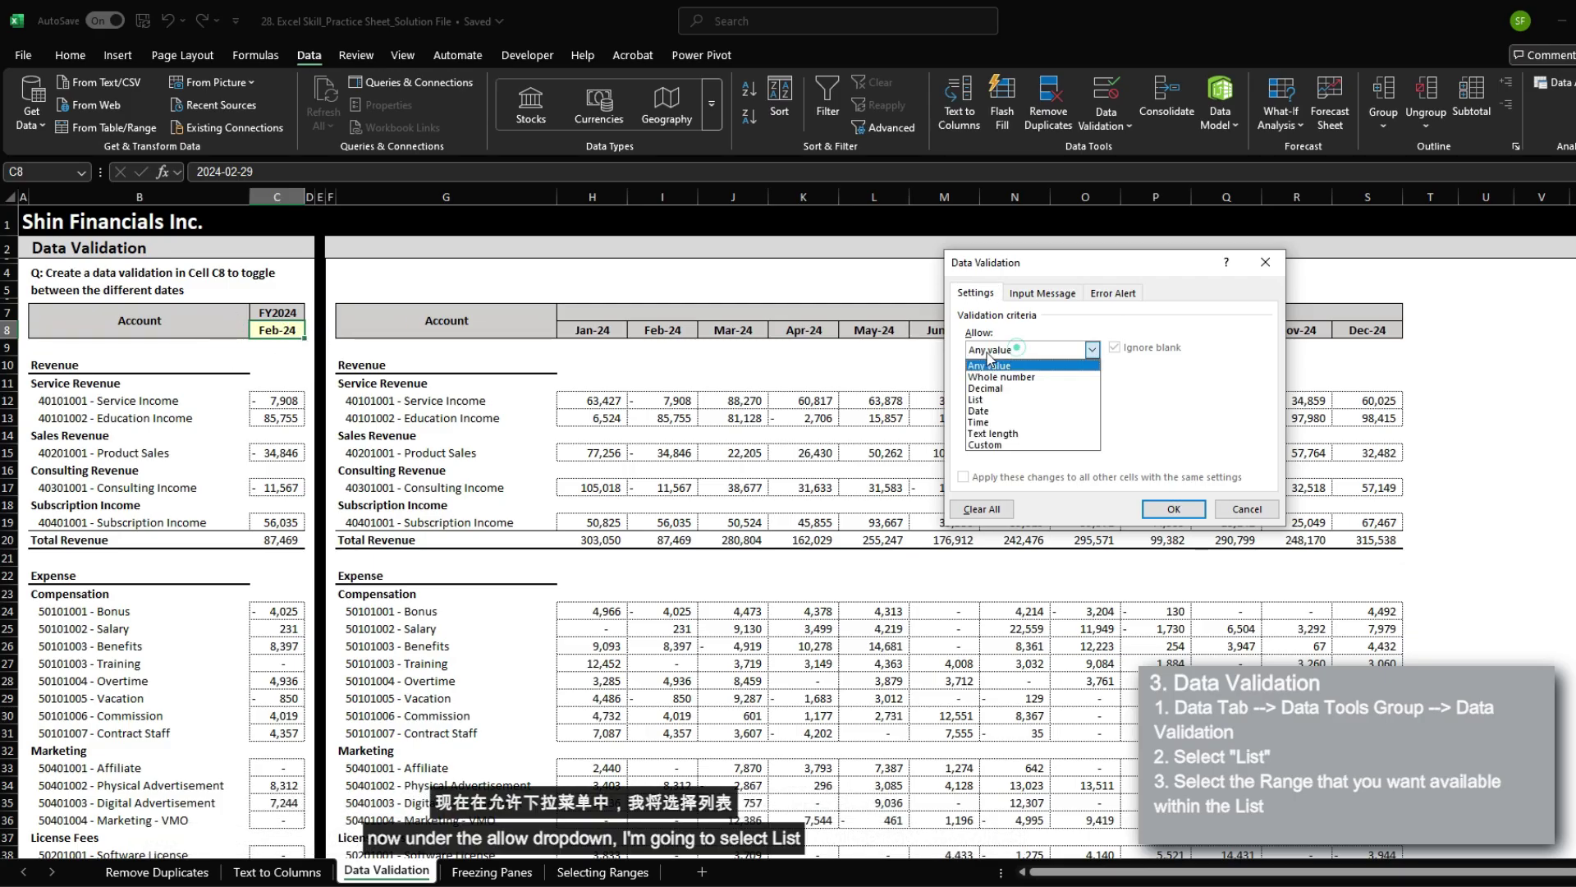
{"action": "left_click", "coordinate": [993, 400]}
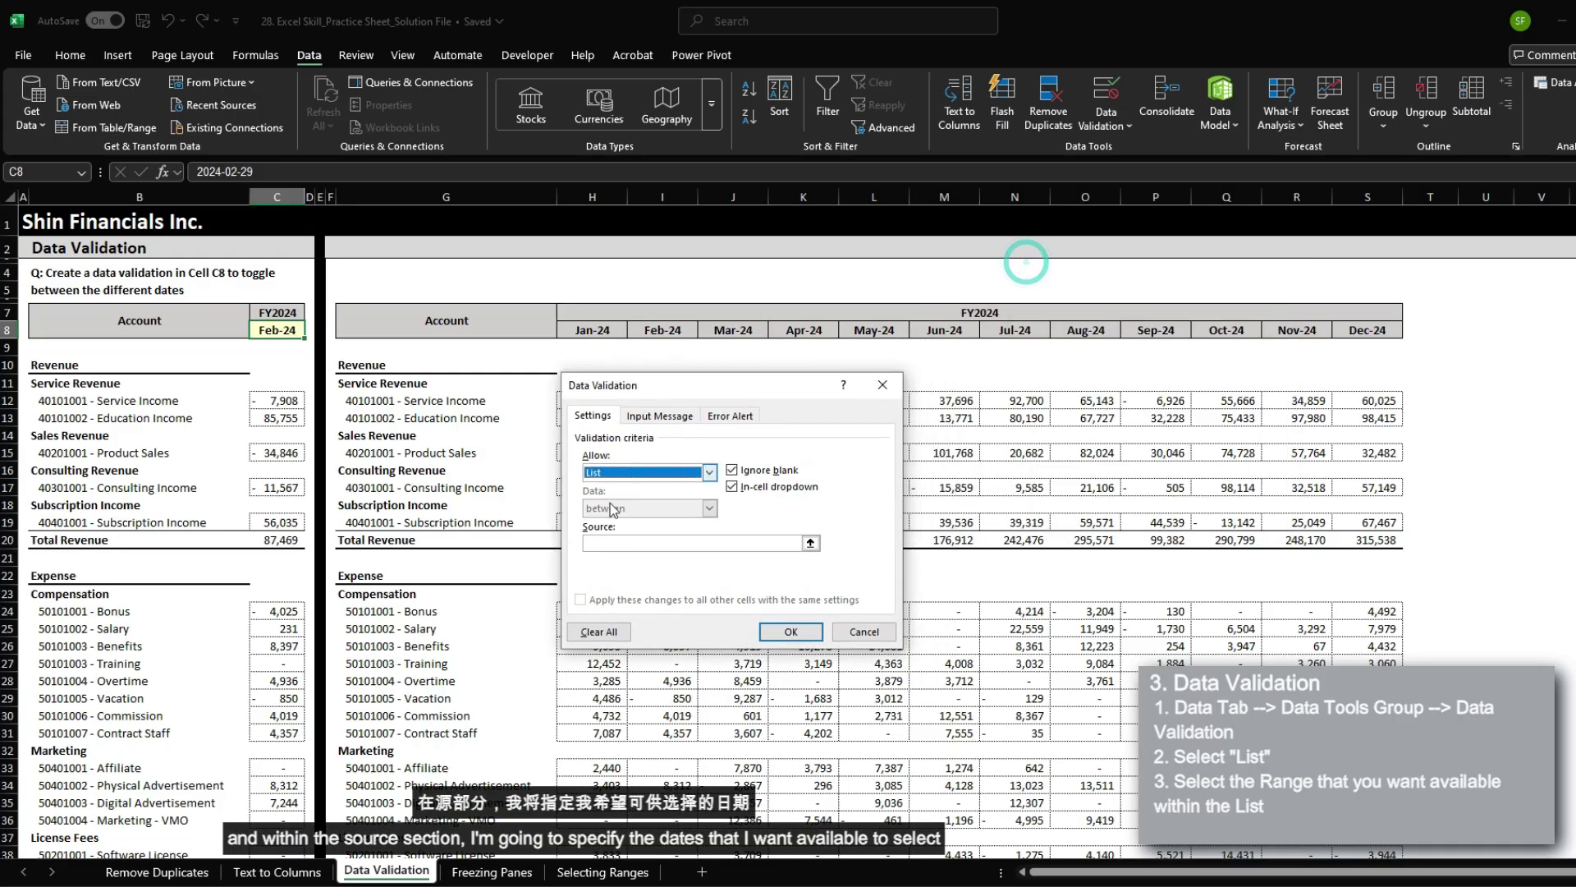
{"action": "left_click", "coordinate": [614, 542]}
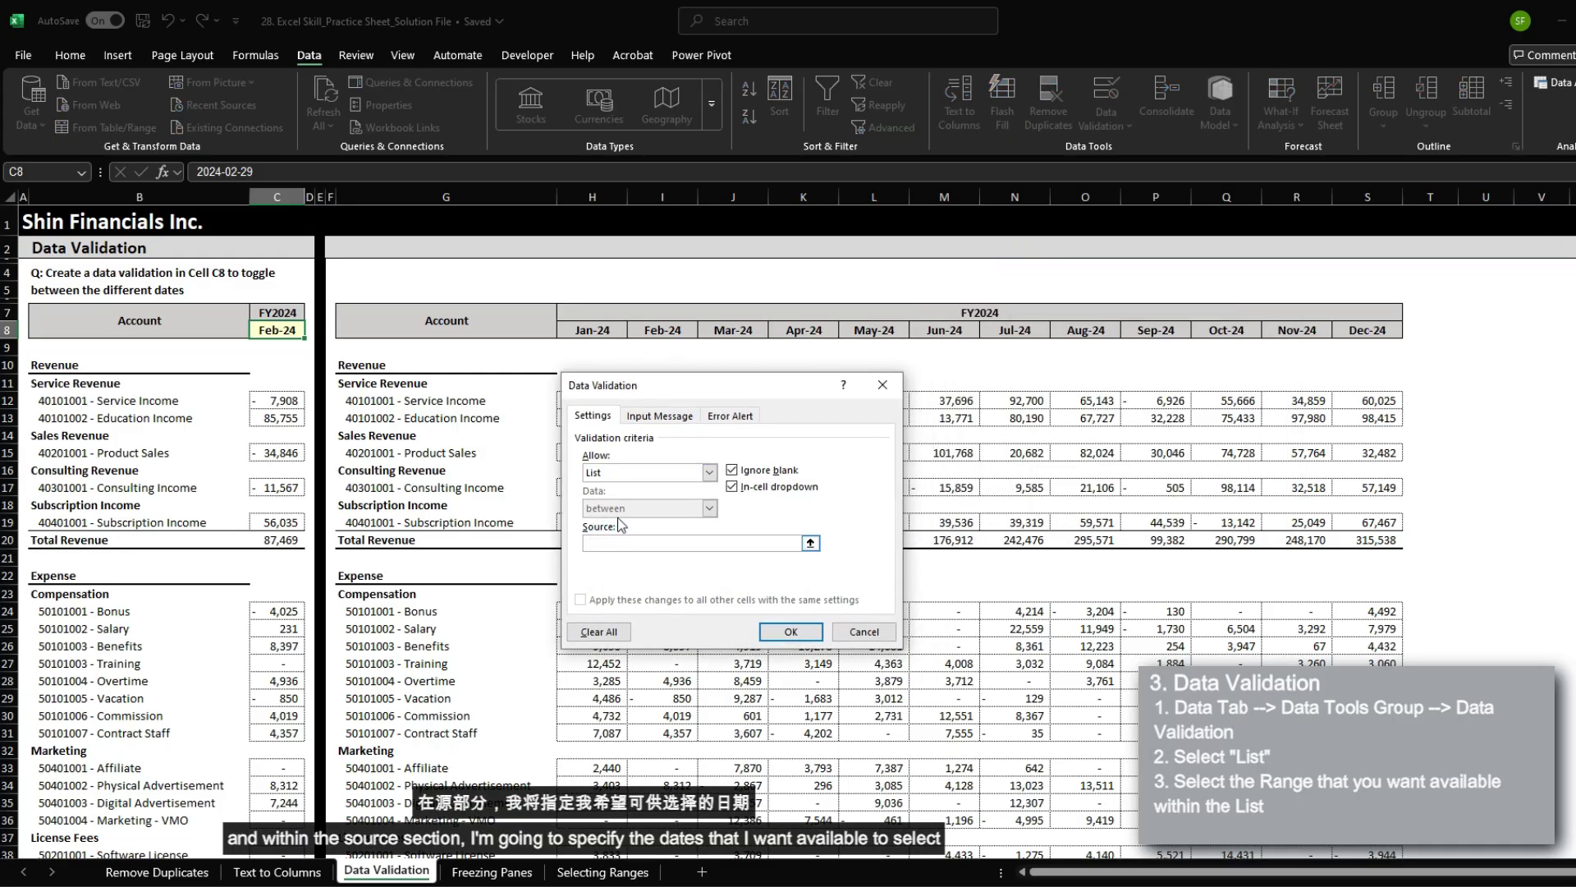
{"action": "left_click_drag", "start_coordinate": [598, 332], "coordinate": [1388, 332]}
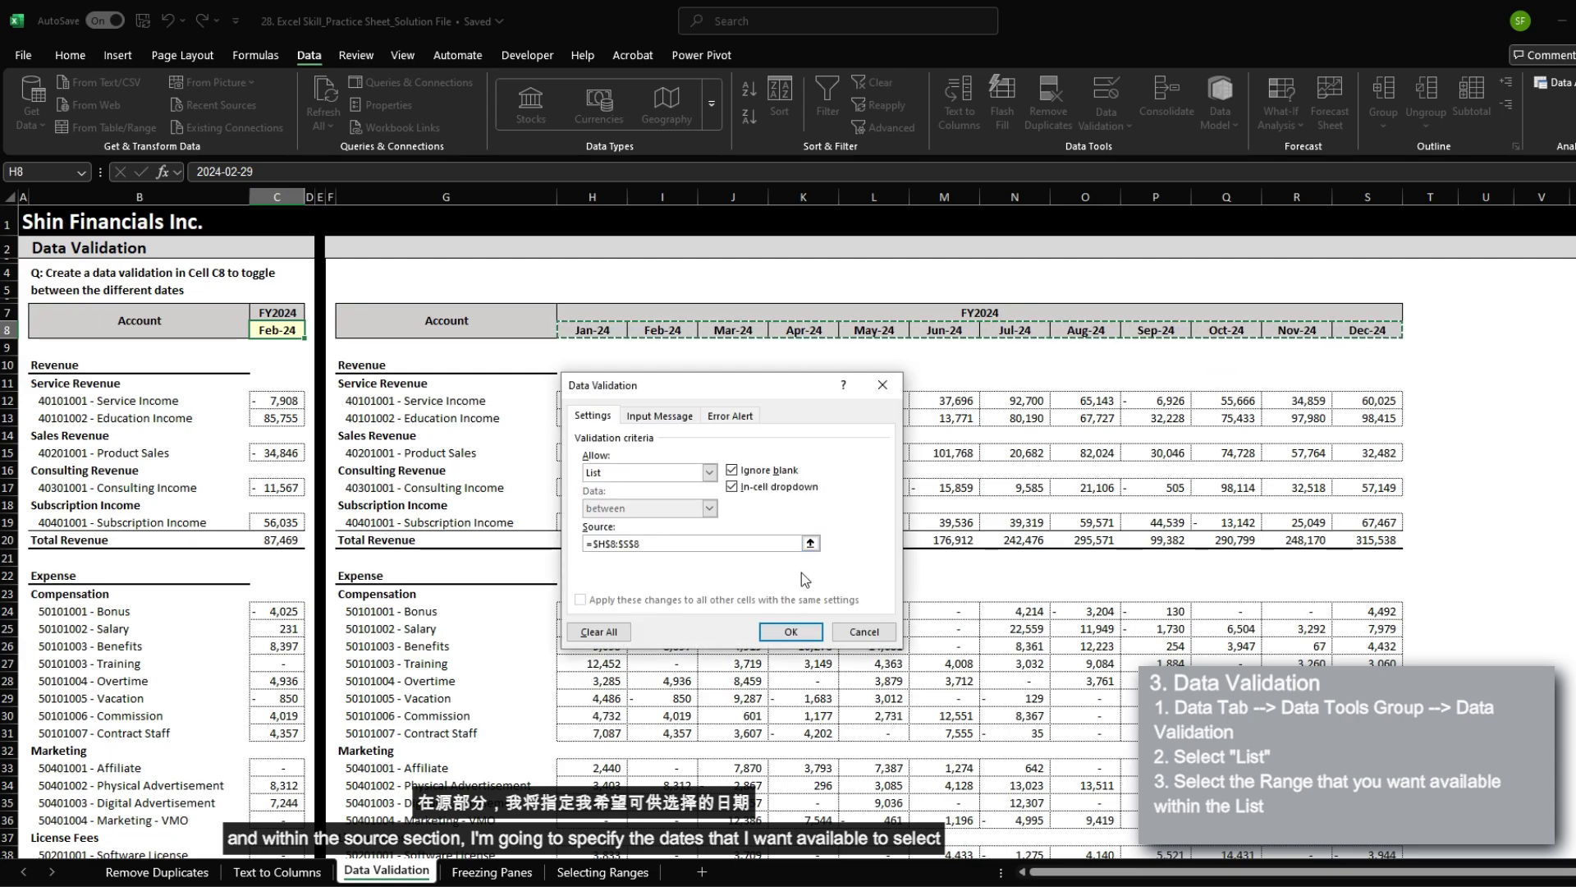
{"action": "left_click", "coordinate": [790, 632]}
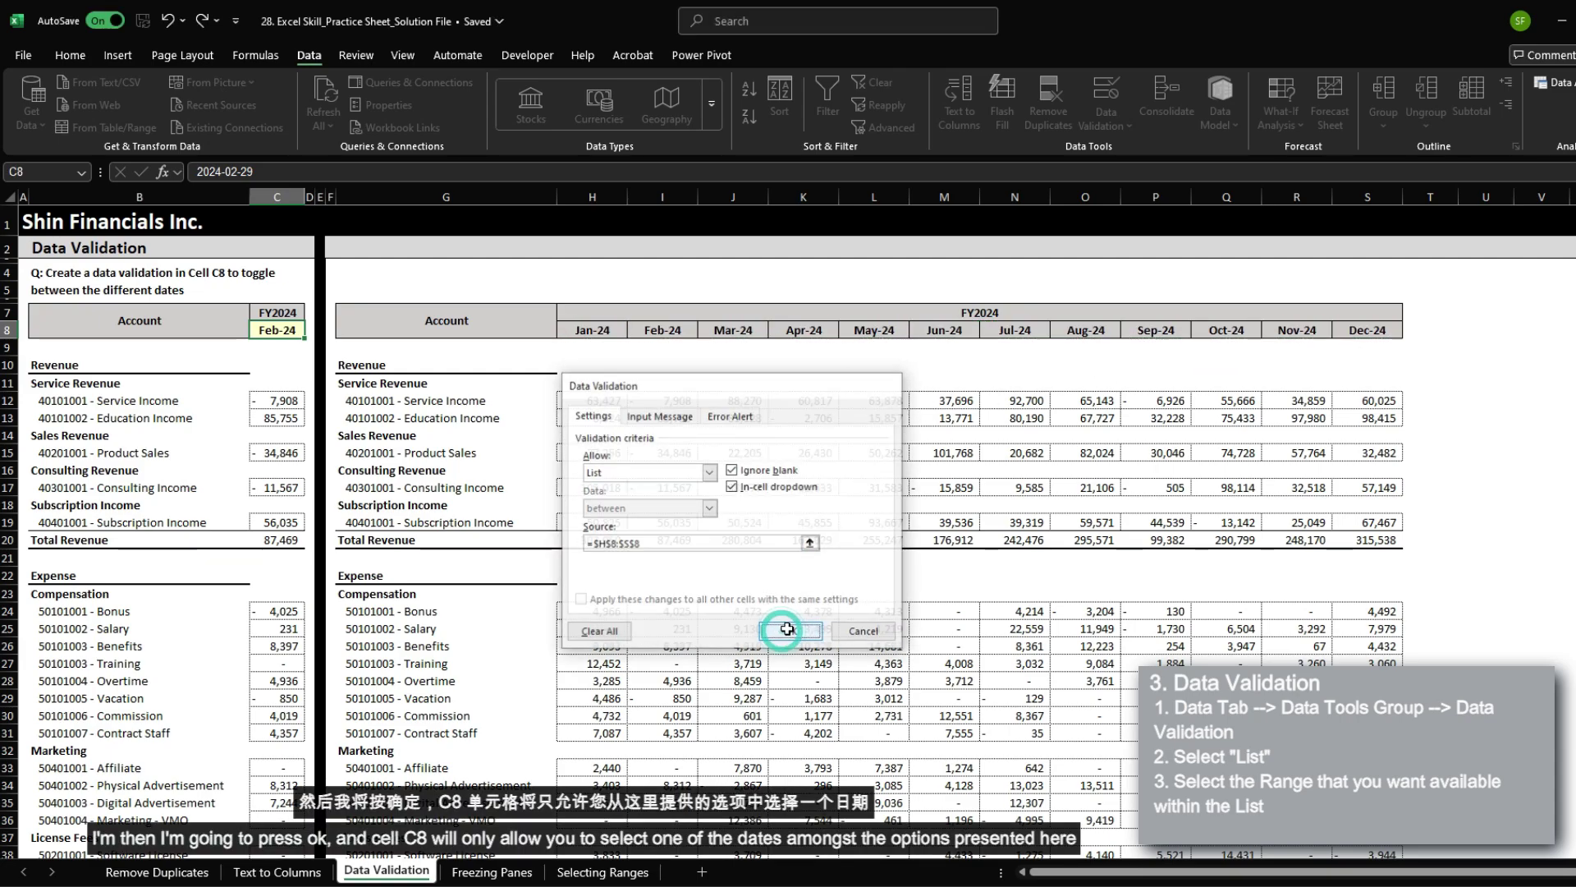
Test C8's dropdown with Aug-24 and Dec-24, and confirm invalid text 'fdjakl' is rejected
{"action": "left_click", "coordinate": [312, 330]}
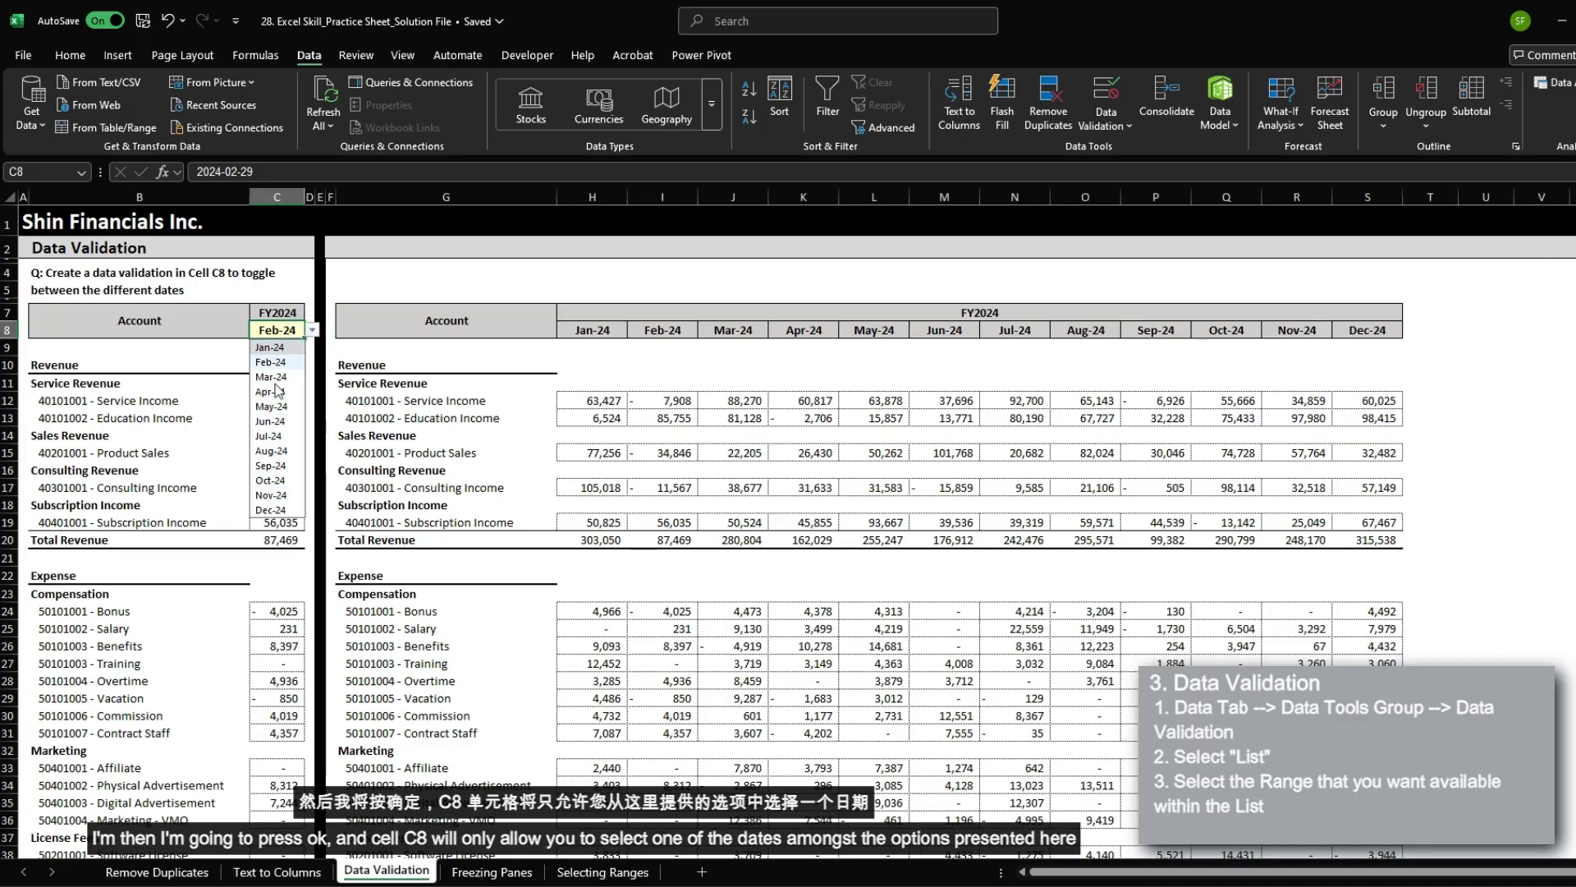
{"action": "left_click", "coordinate": [279, 452]}
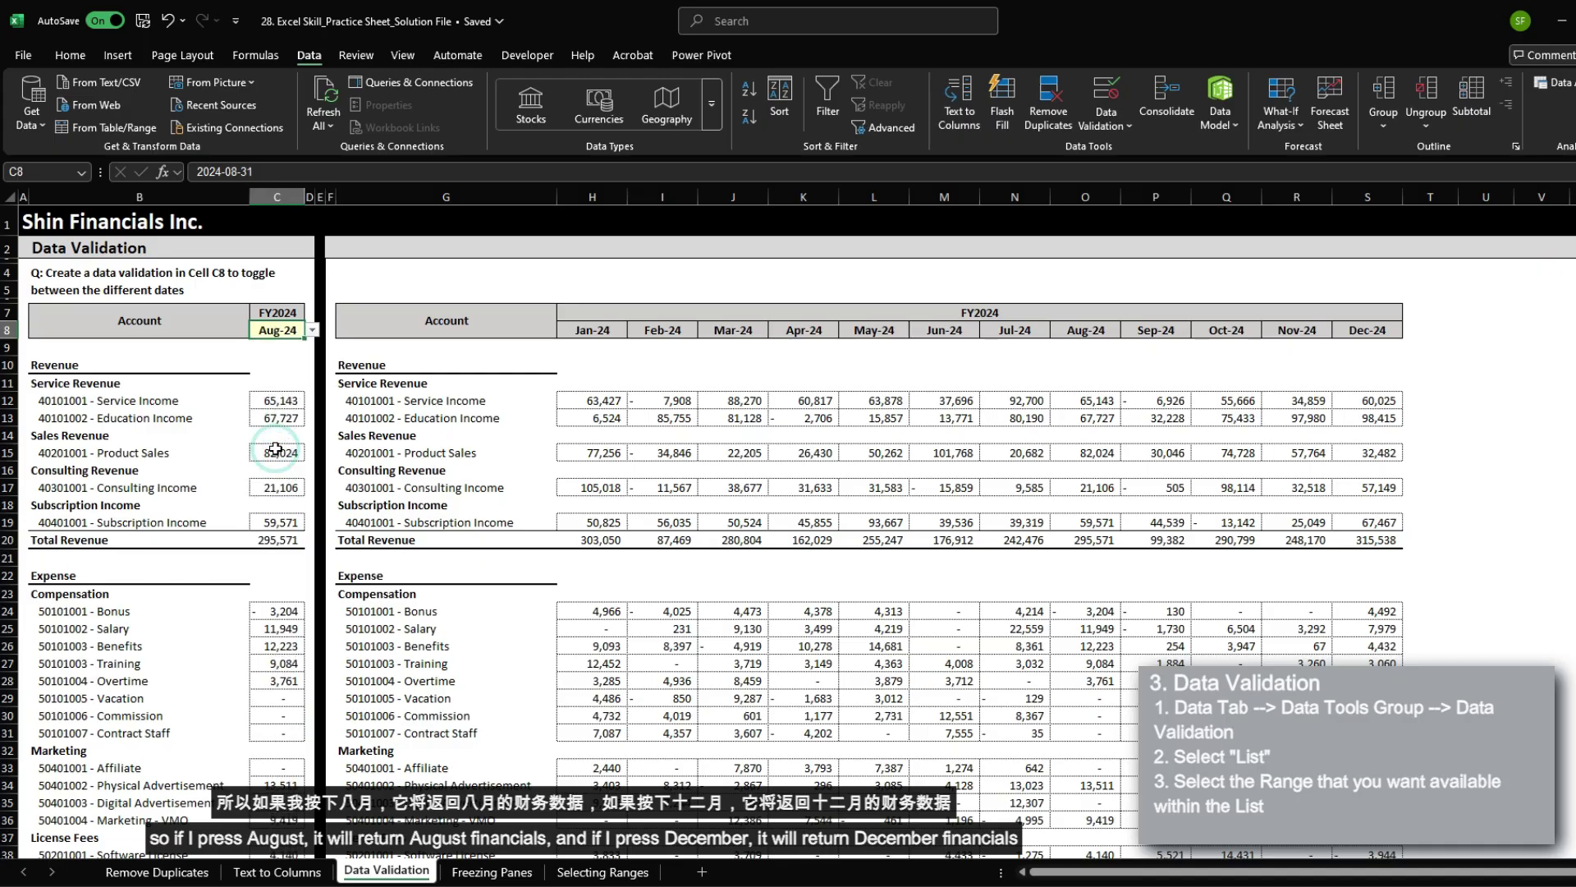
{"action": "left_click", "coordinate": [313, 331]}
{"action": "left_click", "coordinate": [283, 514]}
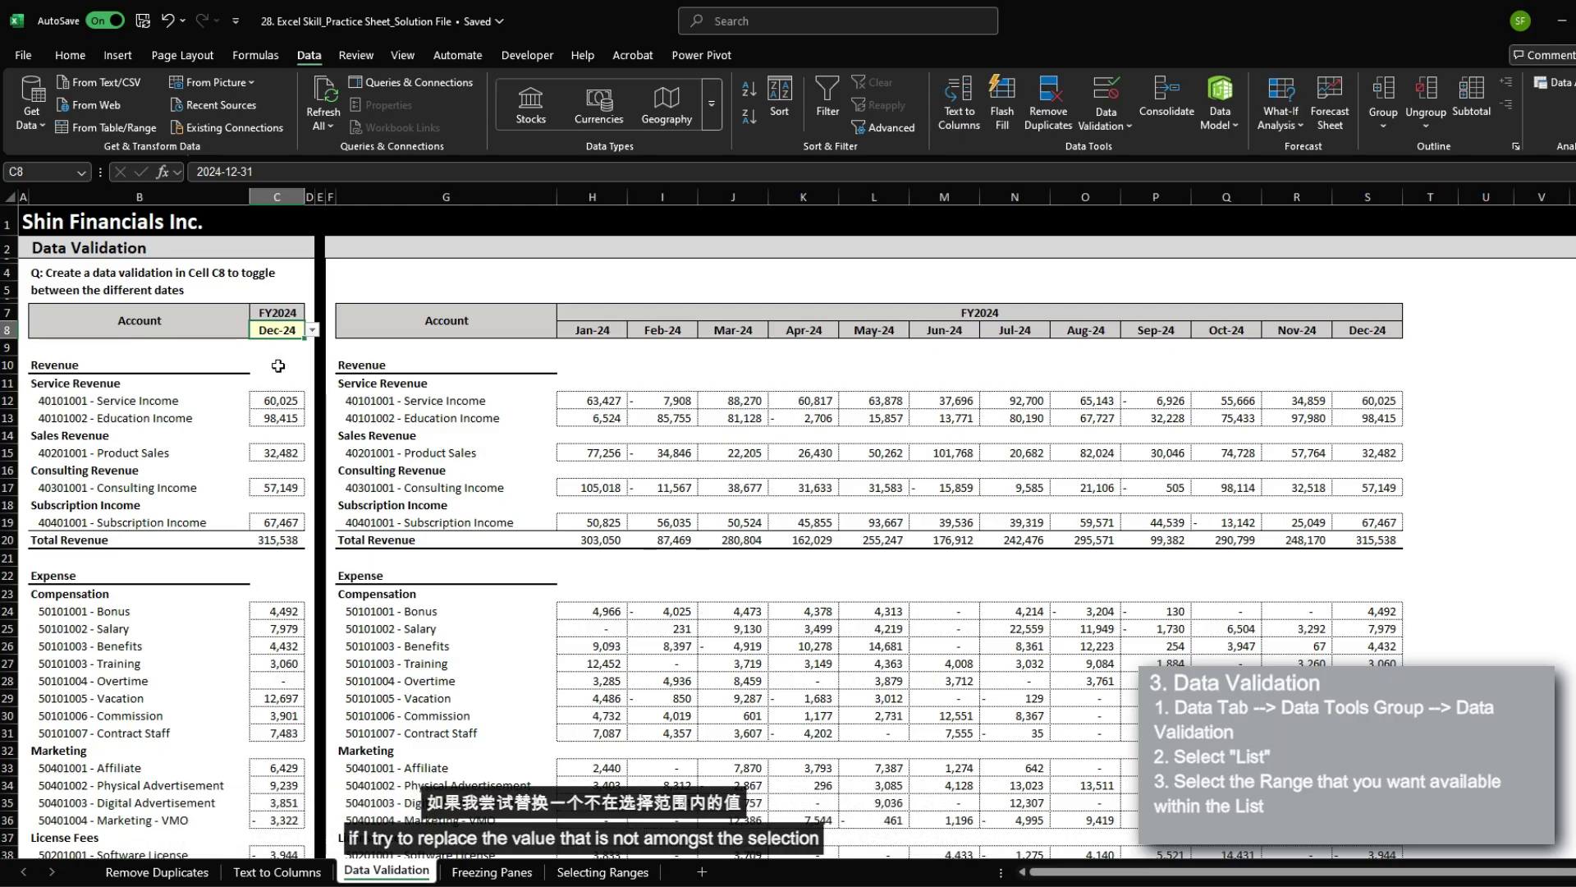
{"action": "type", "text": "fdjakl"}
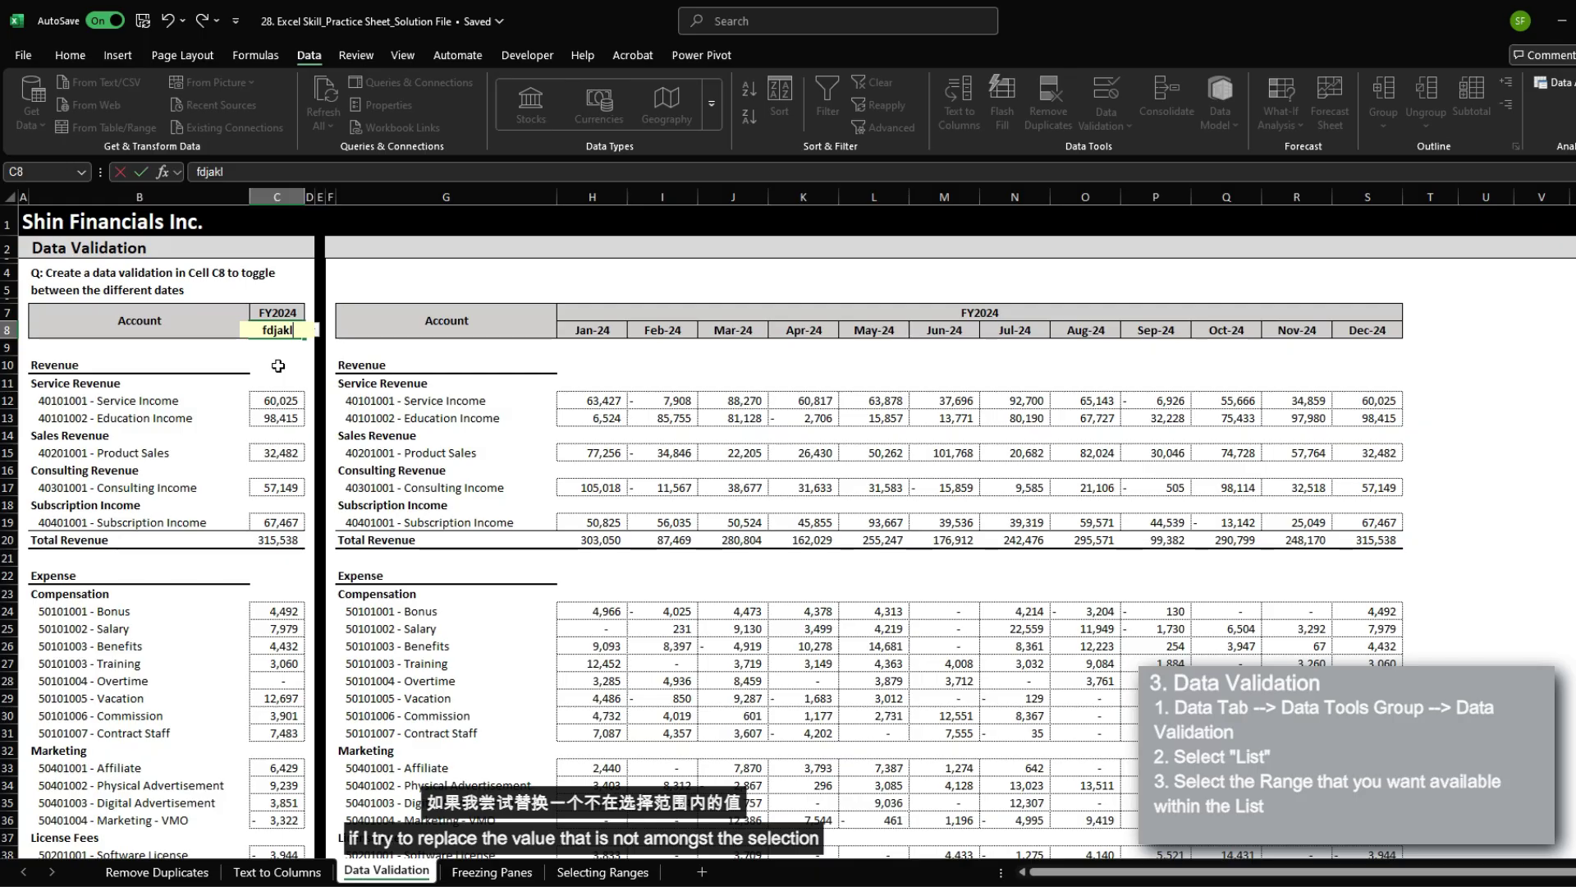
{"action": "key", "text": "Return"}
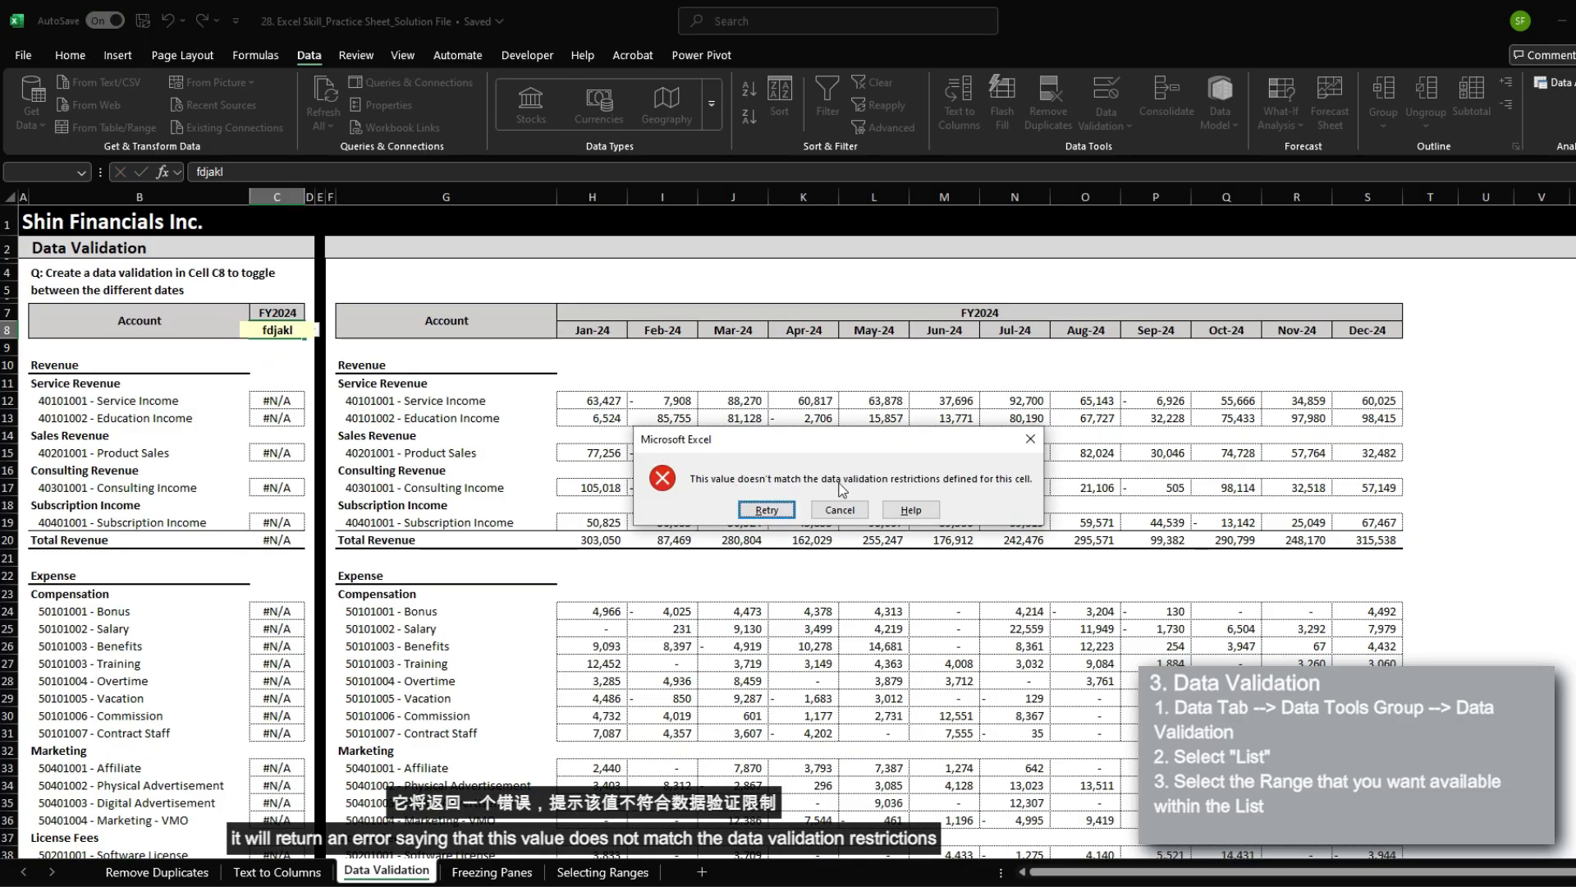
{"action": "left_click", "coordinate": [1030, 438]}
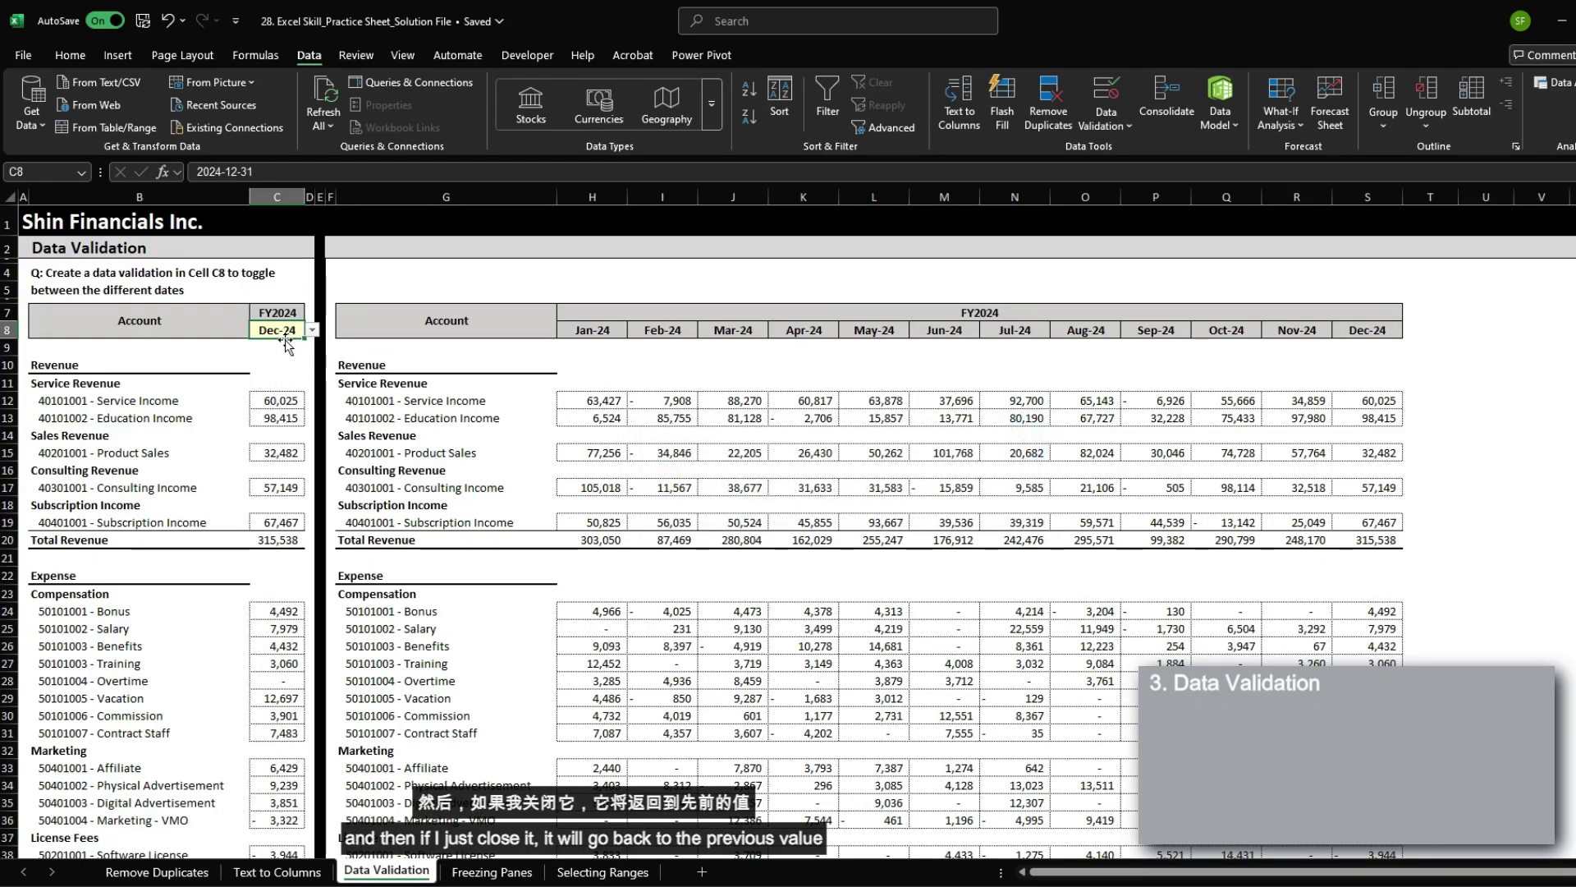
Review the account and monthly figures, then pick Jul-24 in C8 to show July's statement
{"action": "left_click", "coordinate": [312, 329]}
{"action": "left_click", "coordinate": [181, 354]}
{"action": "left_click_drag", "start_coordinate": [180, 365], "coordinate": [277, 732]}
{"action": "left_click_drag", "start_coordinate": [589, 397], "coordinate": [1370, 616]}
{"action": "left_click", "coordinate": [1018, 608]}
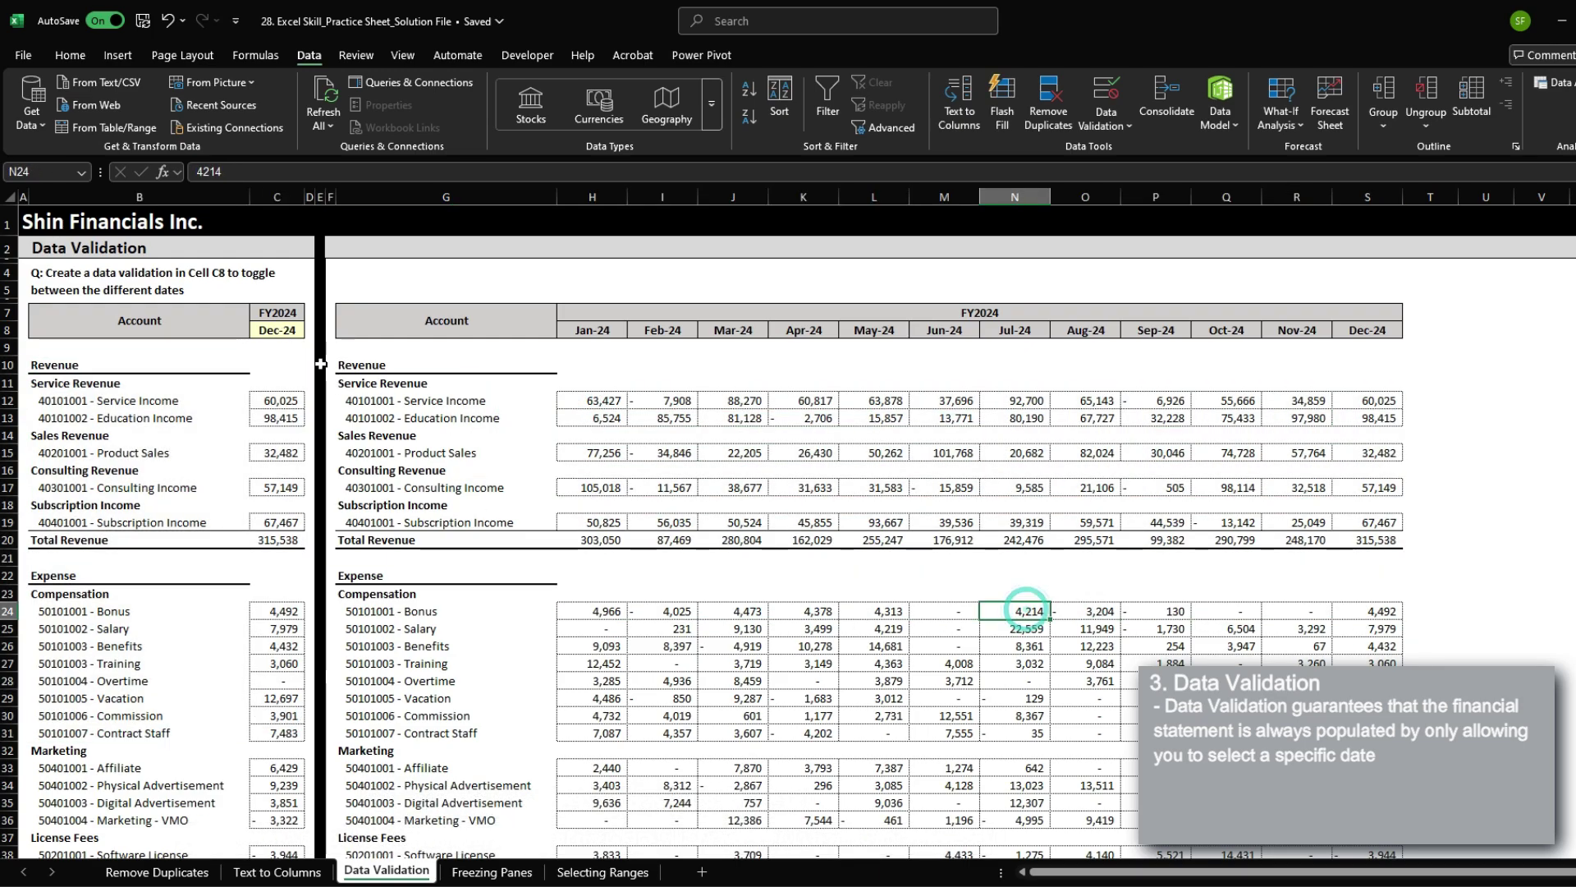
{"action": "left_click", "coordinate": [278, 329]}
{"action": "left_click", "coordinate": [312, 329]}
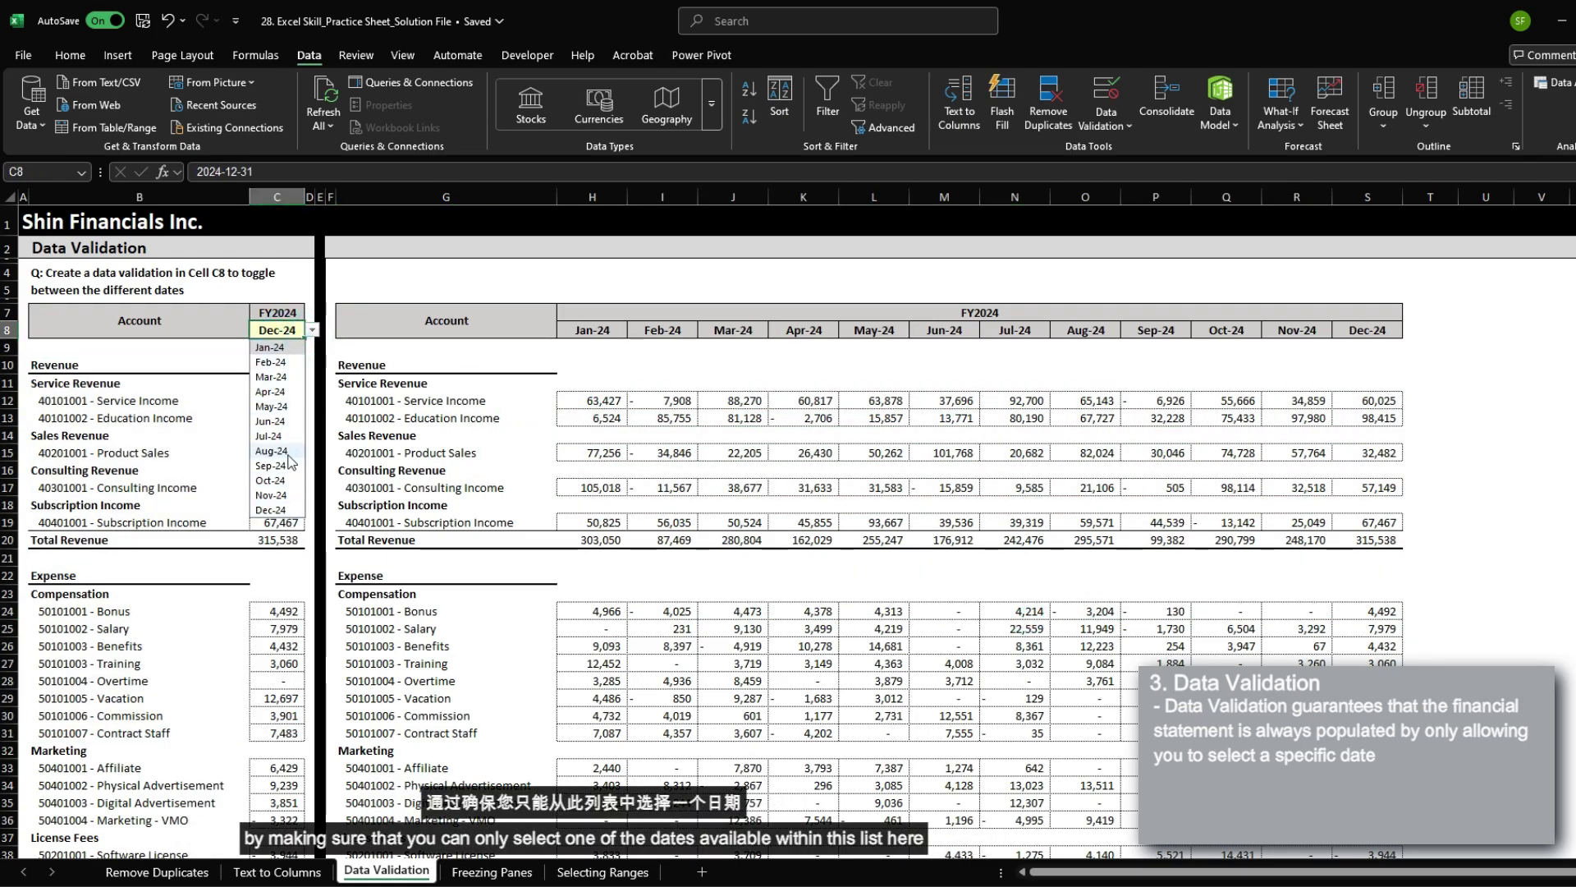
{"action": "left_click", "coordinate": [270, 435]}
{"action": "left_click_drag", "start_coordinate": [591, 329], "coordinate": [1354, 457]}
{"action": "left_click", "coordinate": [294, 329]}
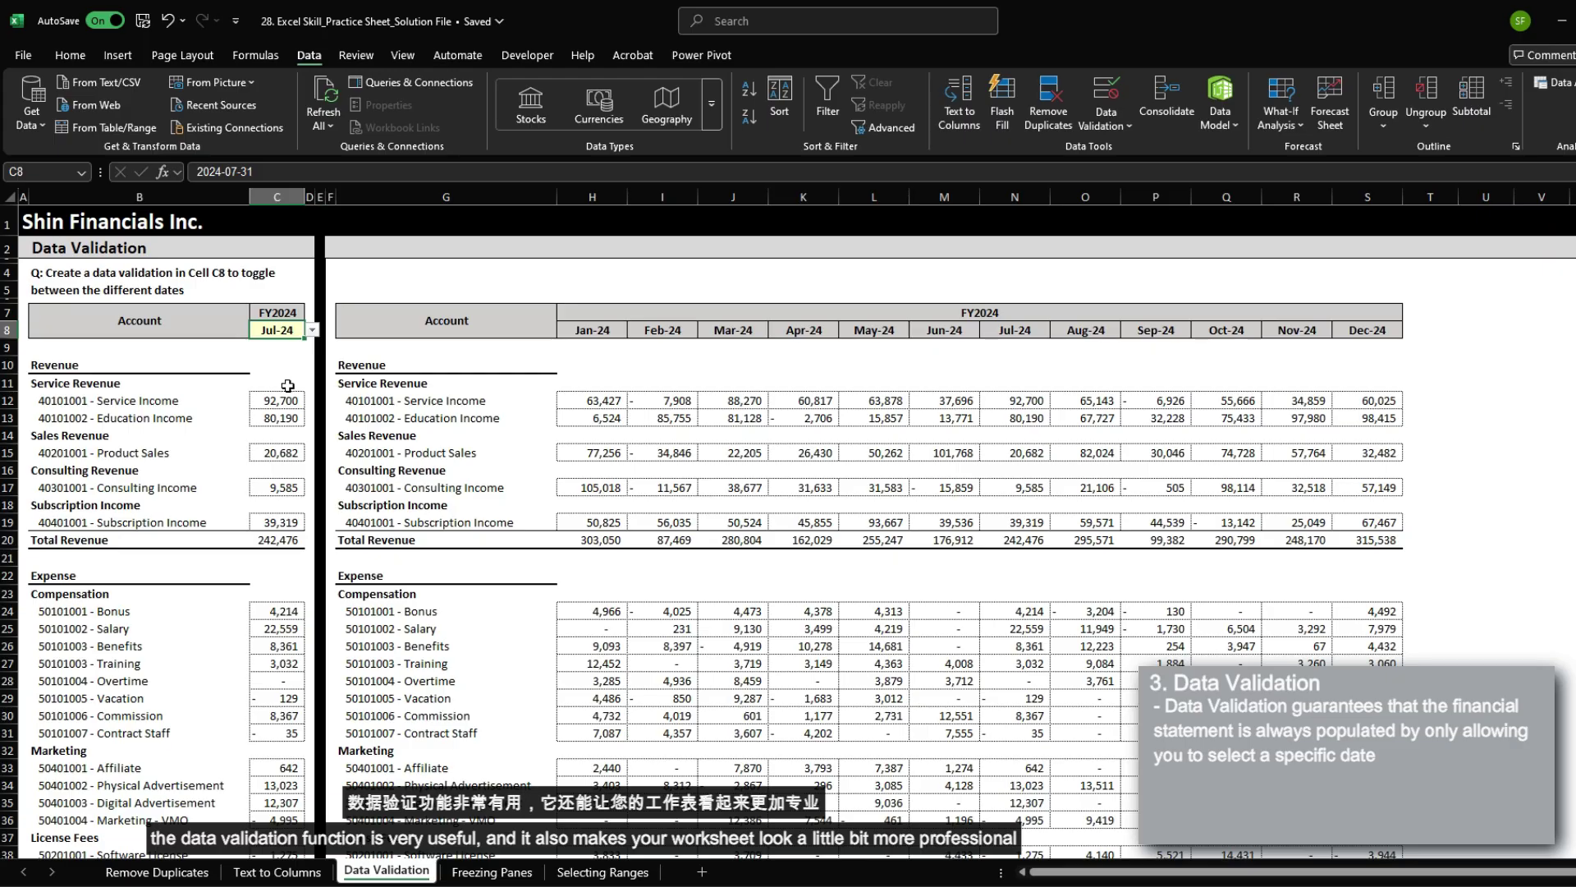
Open the Freezing Panes sheet and review the Nov-24 figures and row 24 values
{"action": "left_click", "coordinate": [492, 871]}
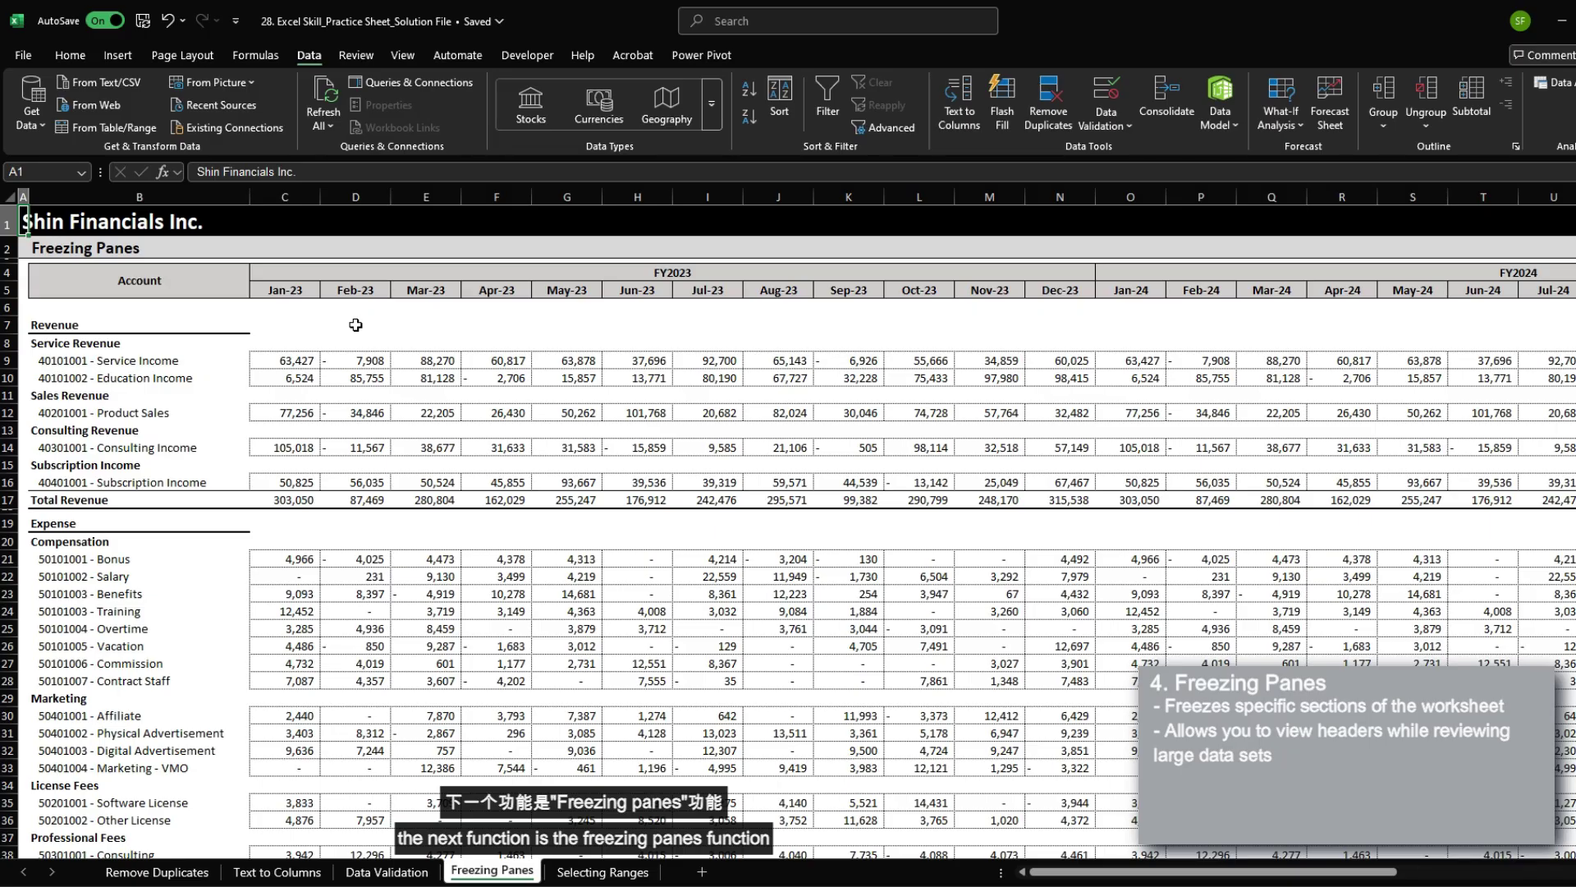
{"action": "left_click", "coordinate": [281, 358]}
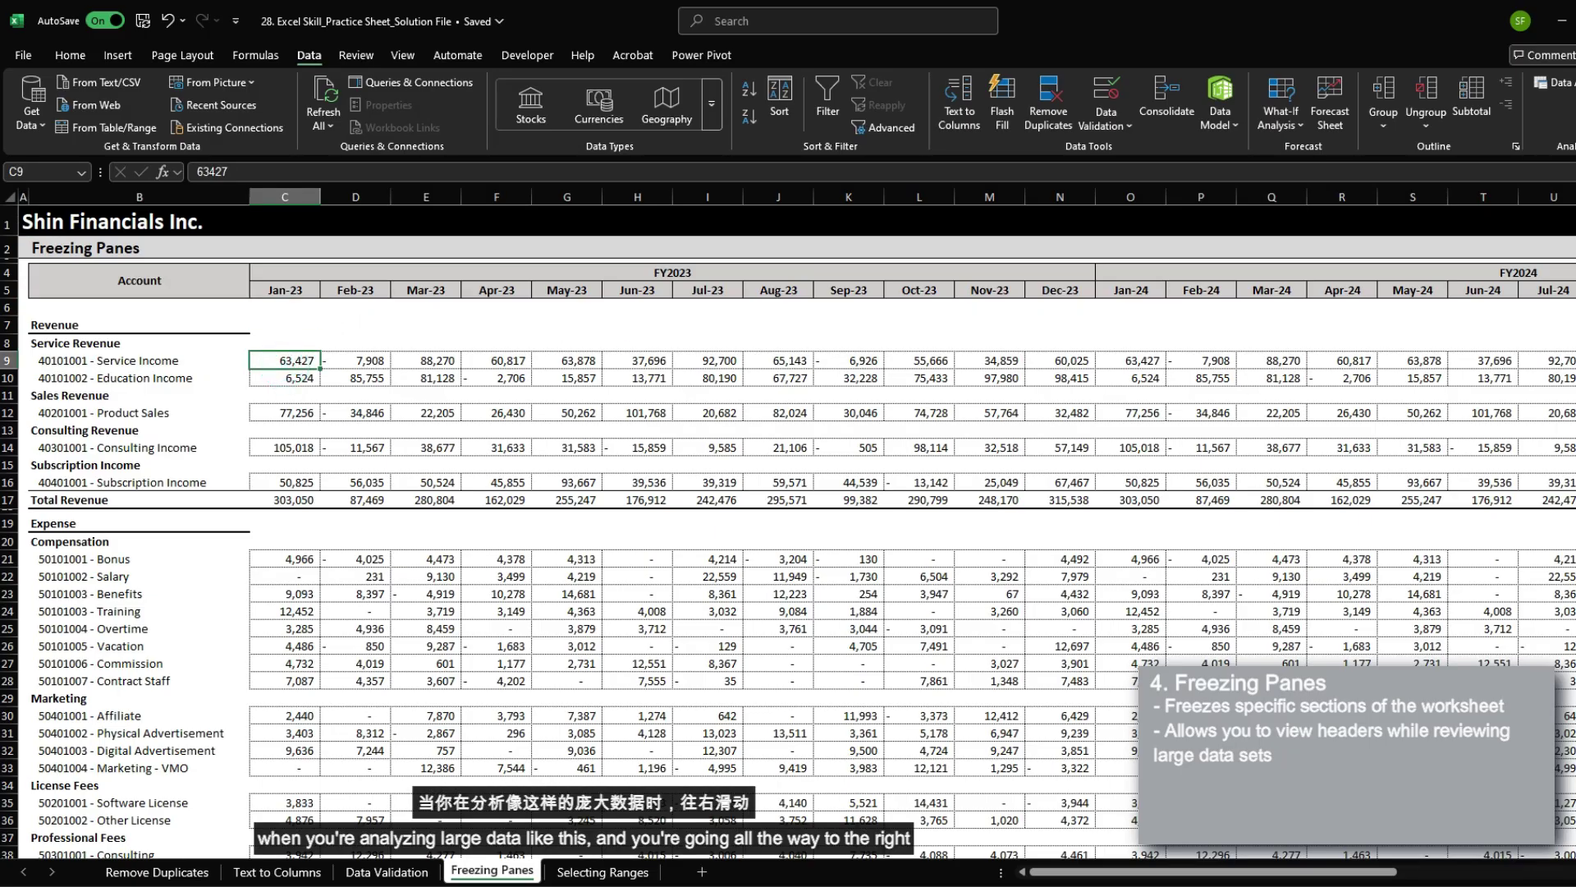
{"action": "left_click_drag", "start_coordinate": [1105, 875], "coordinate": [1343, 875]}
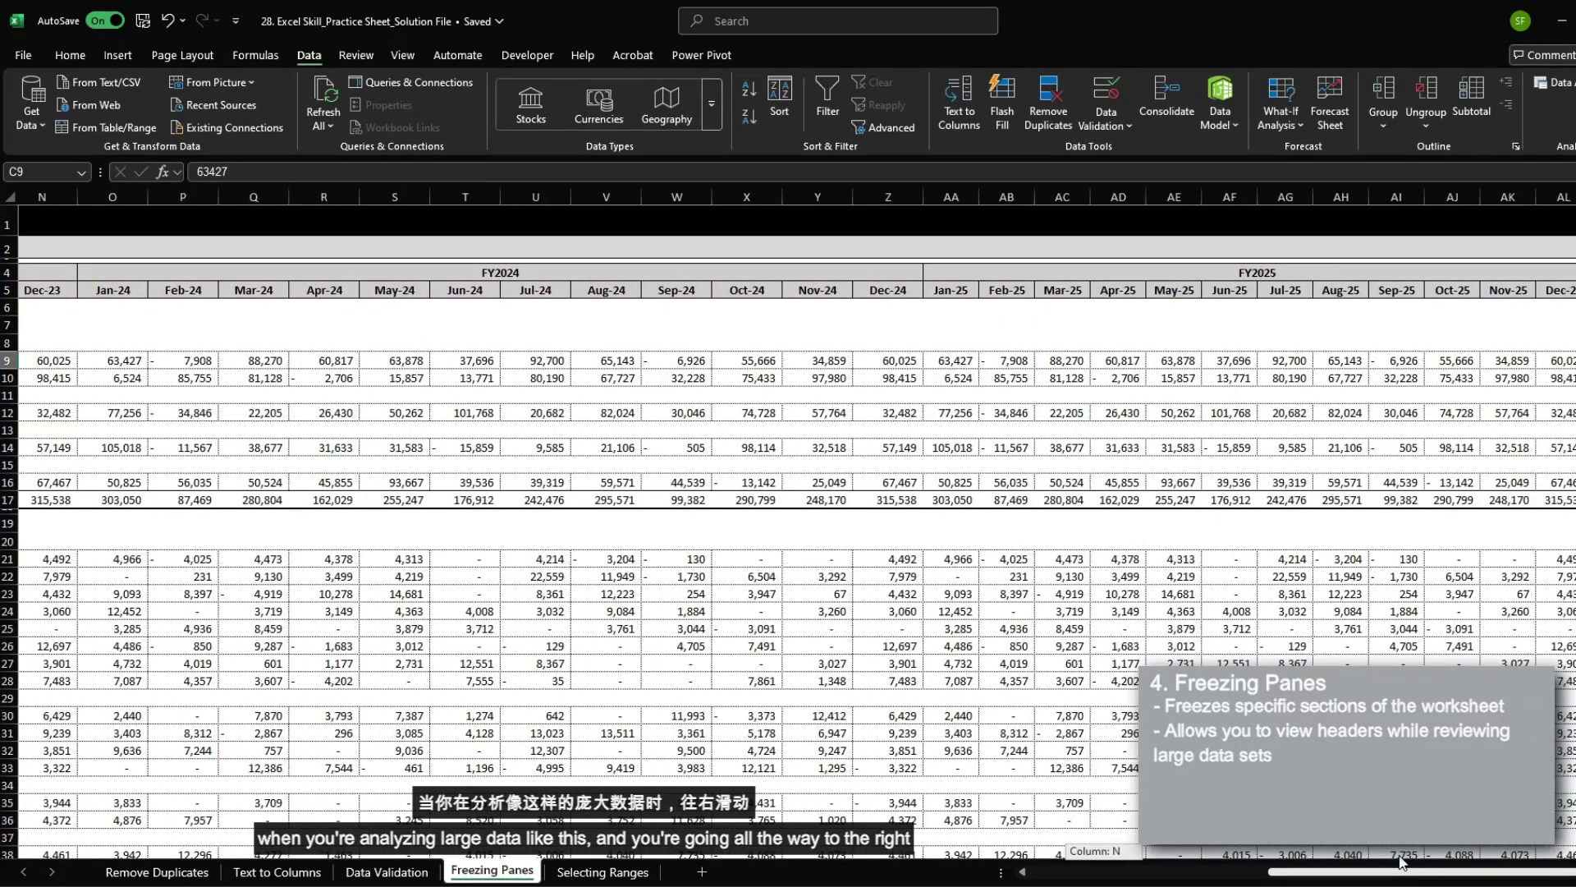
{"action": "left_click_drag", "start_coordinate": [817, 360], "coordinate": [819, 639]}
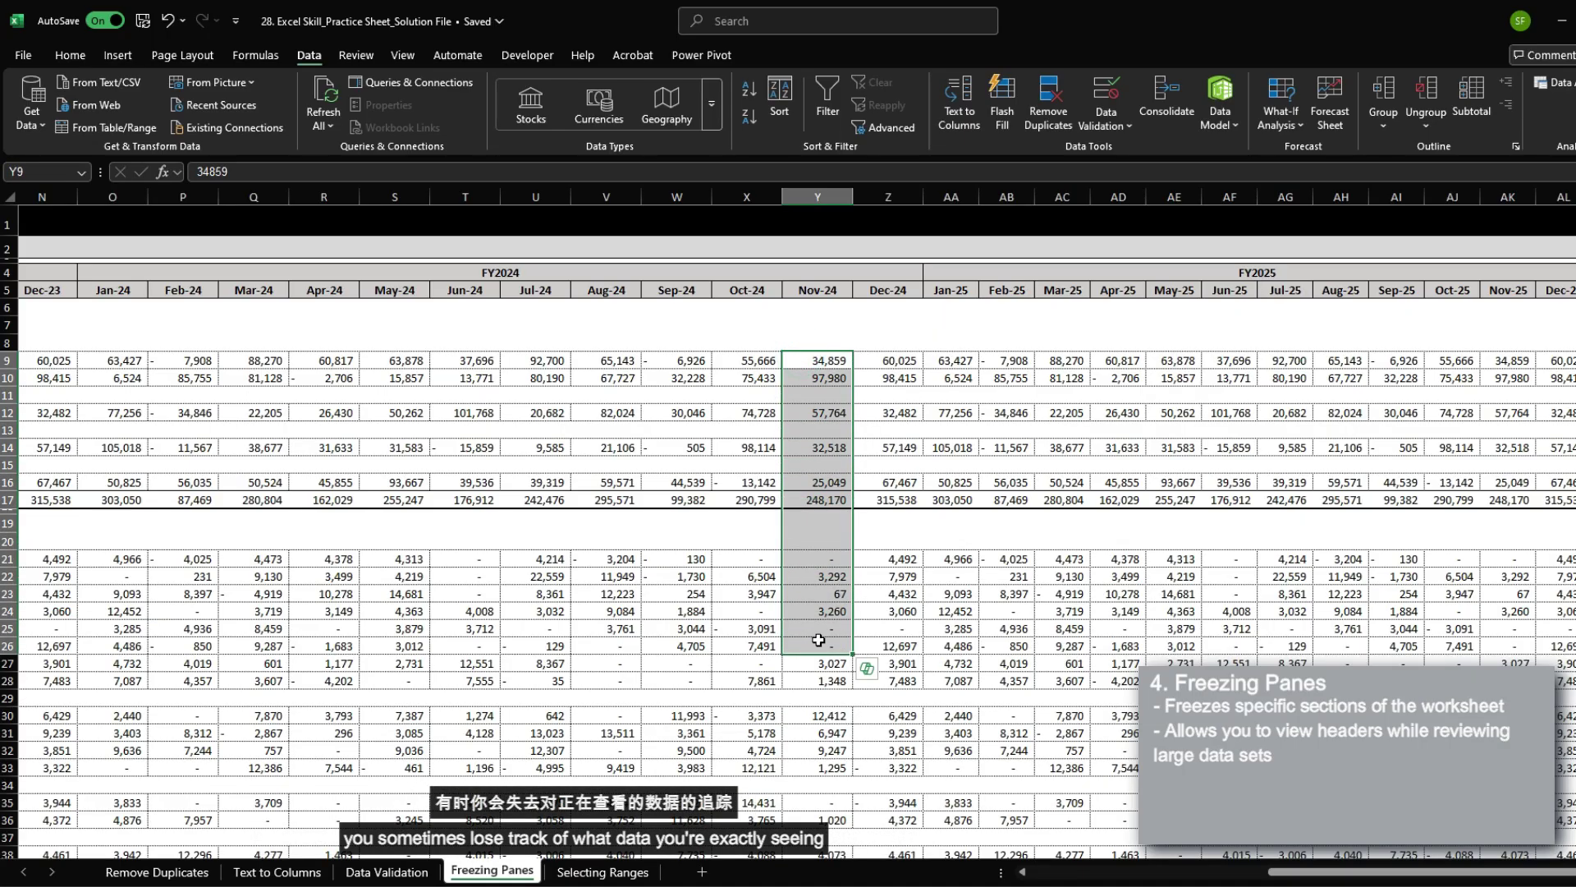
{"action": "left_click_drag", "start_coordinate": [817, 361], "coordinate": [821, 645]}
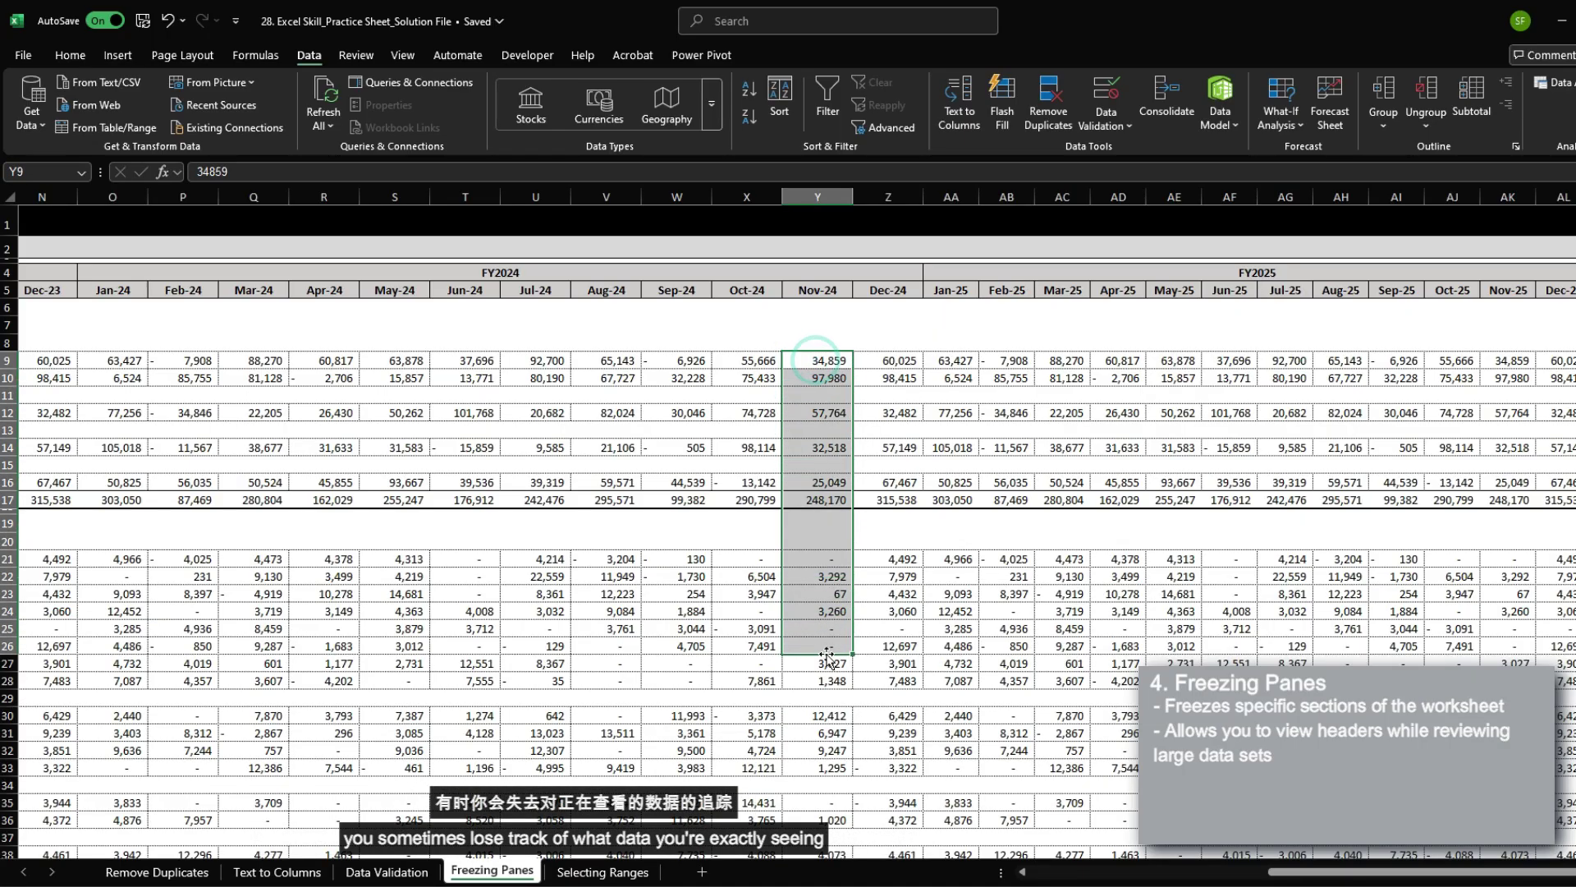
{"action": "left_click", "coordinate": [822, 612]}
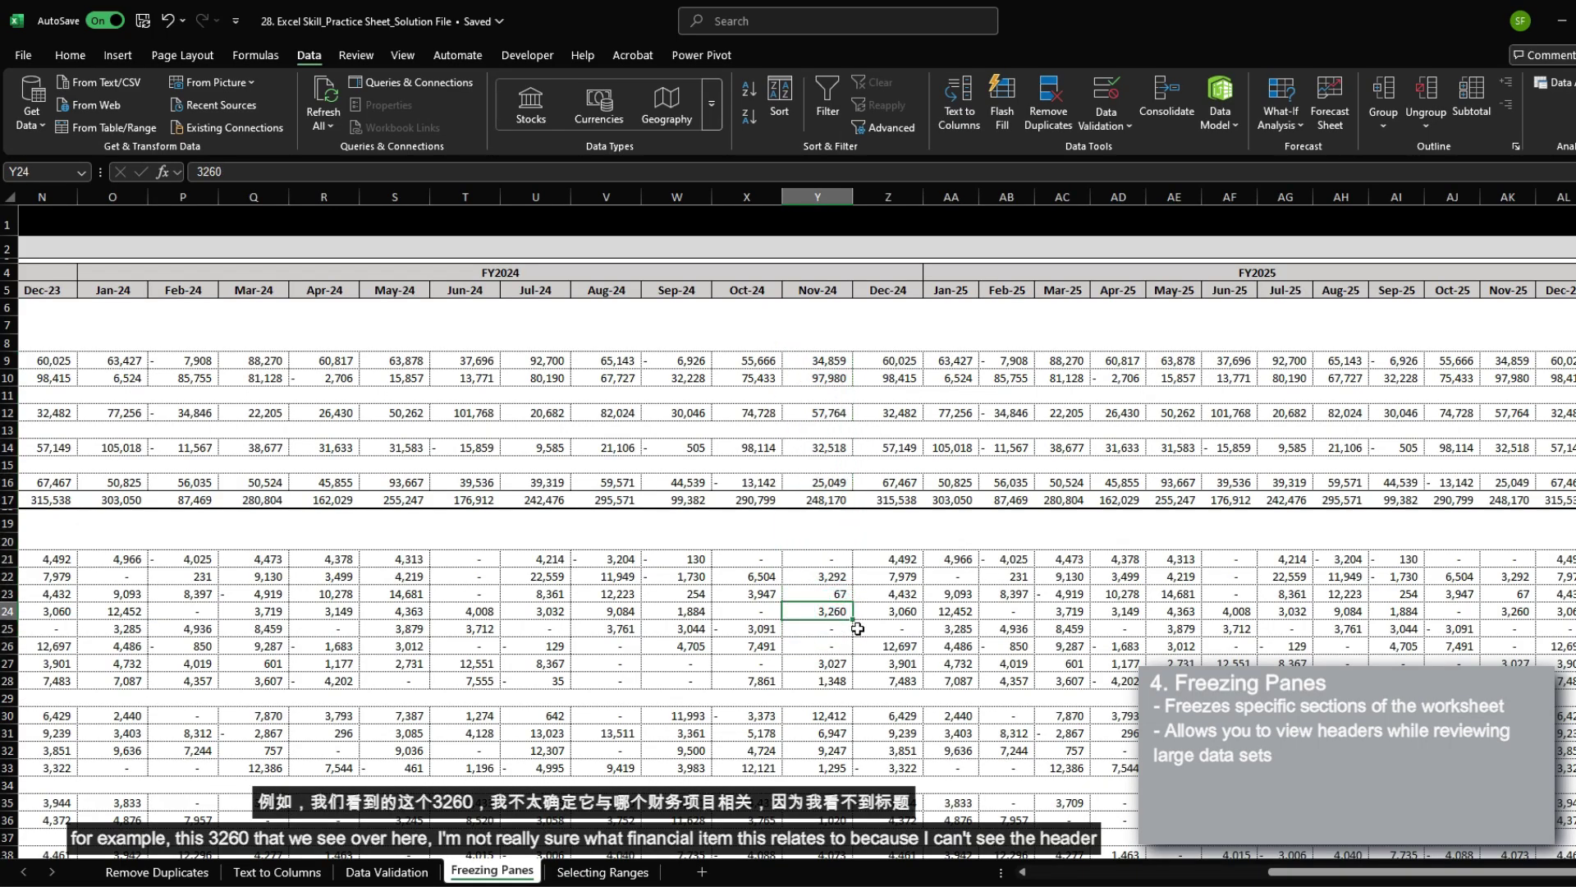
{"action": "left_click", "coordinate": [831, 617]}
{"action": "left_click_drag", "start_coordinate": [815, 612], "coordinate": [49, 613]}
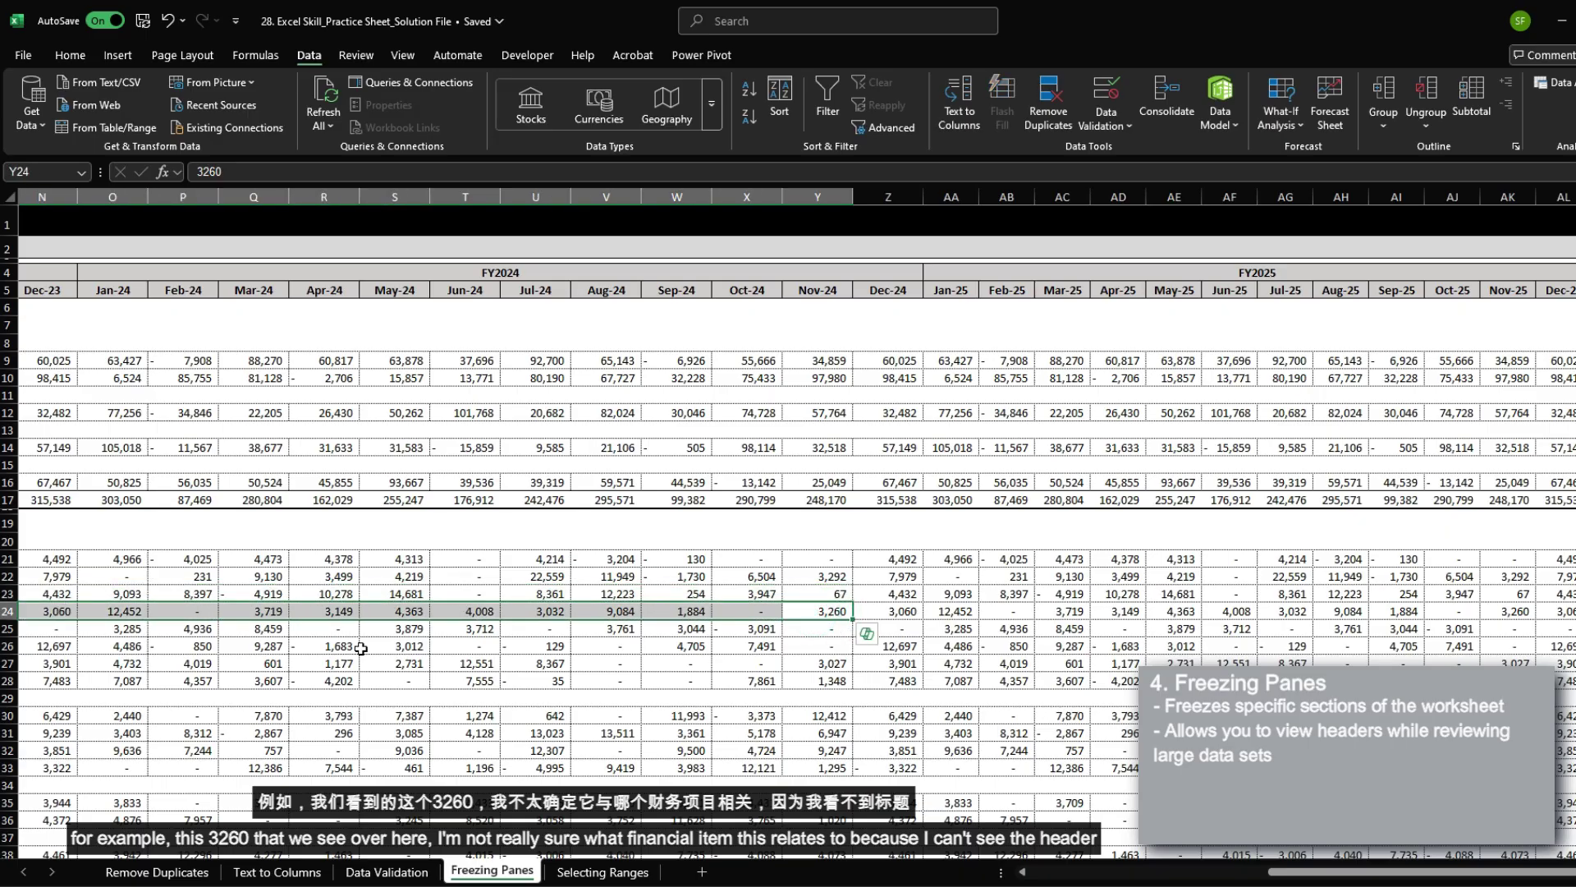
{"action": "left_click_drag", "start_coordinate": [1324, 883], "coordinate": [1086, 875]}
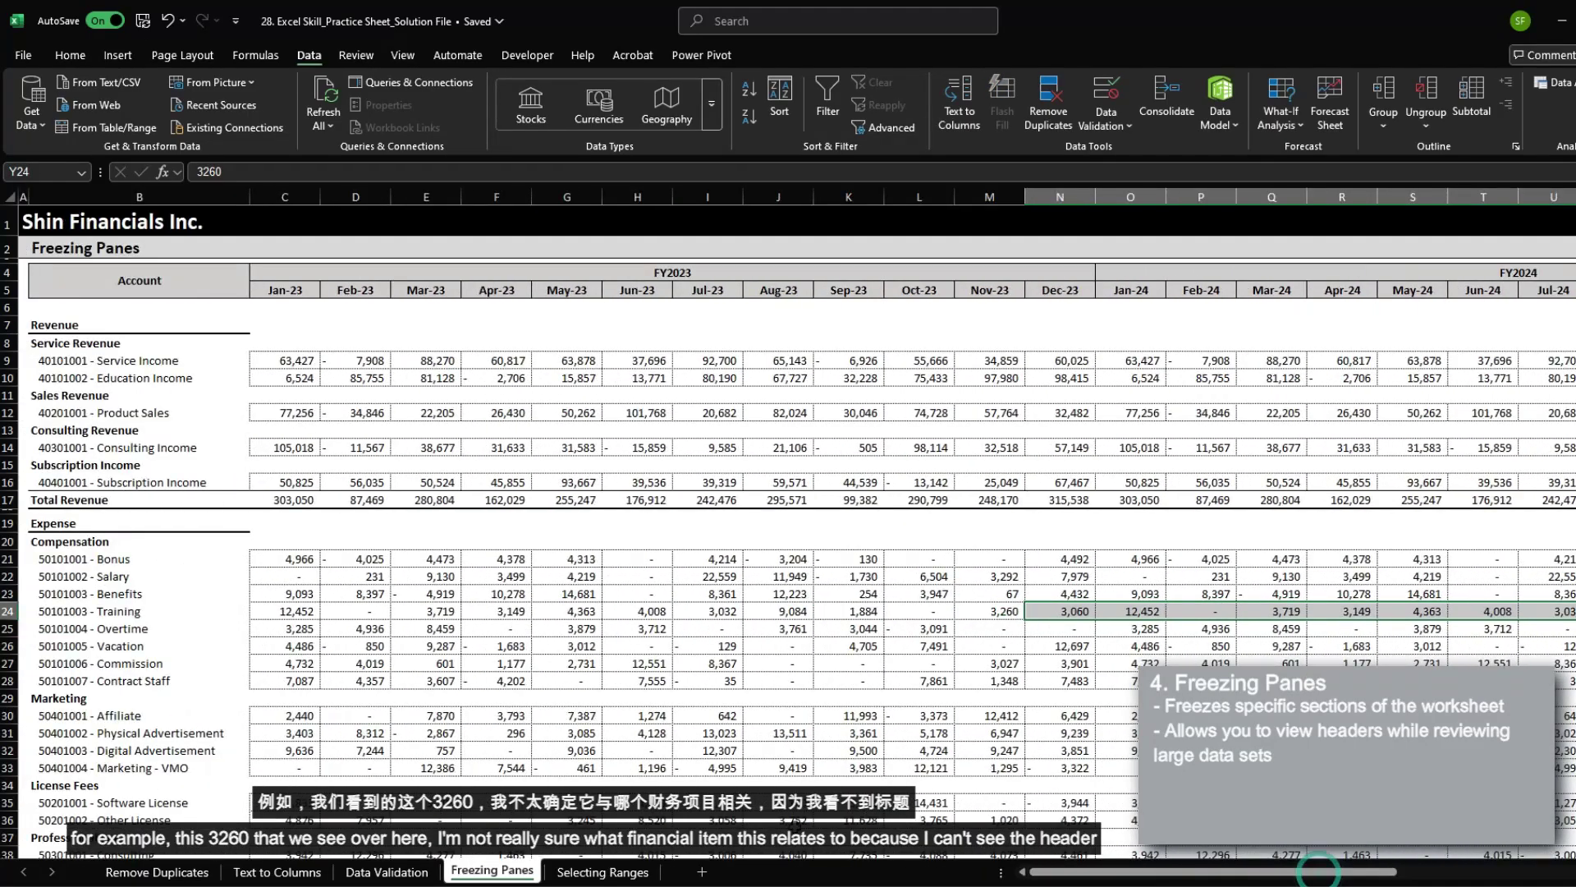
Make C6 the active cell, with column B account names and row 5 month headers above and left of it
{"action": "left_click", "coordinate": [123, 610]}
{"action": "left_click", "coordinate": [271, 307]}
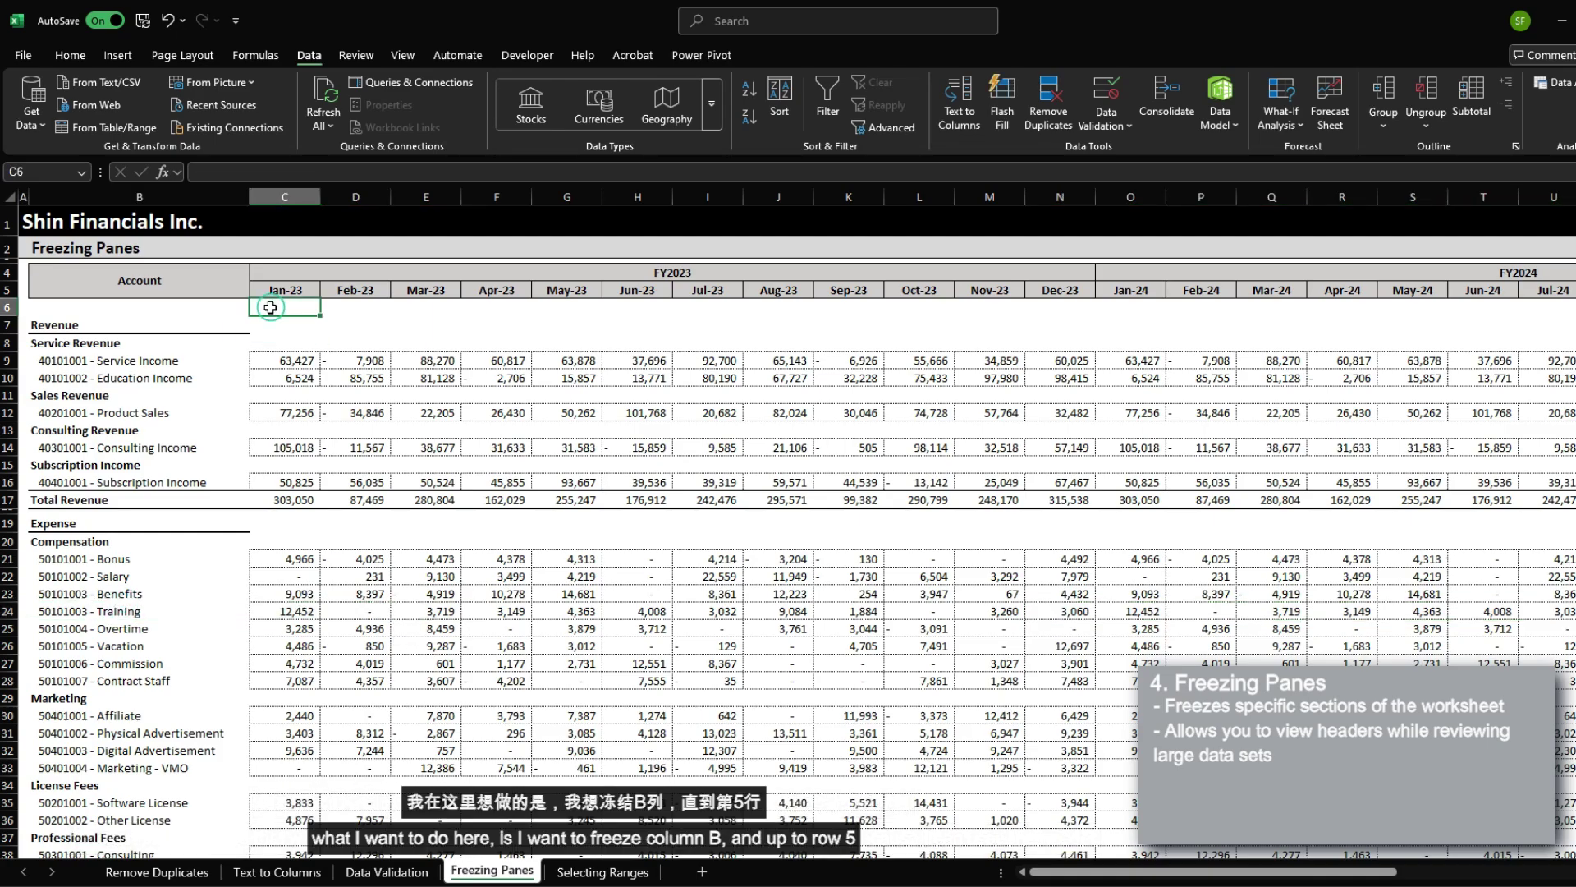
{"action": "left_click_drag", "start_coordinate": [187, 222], "coordinate": [183, 800]}
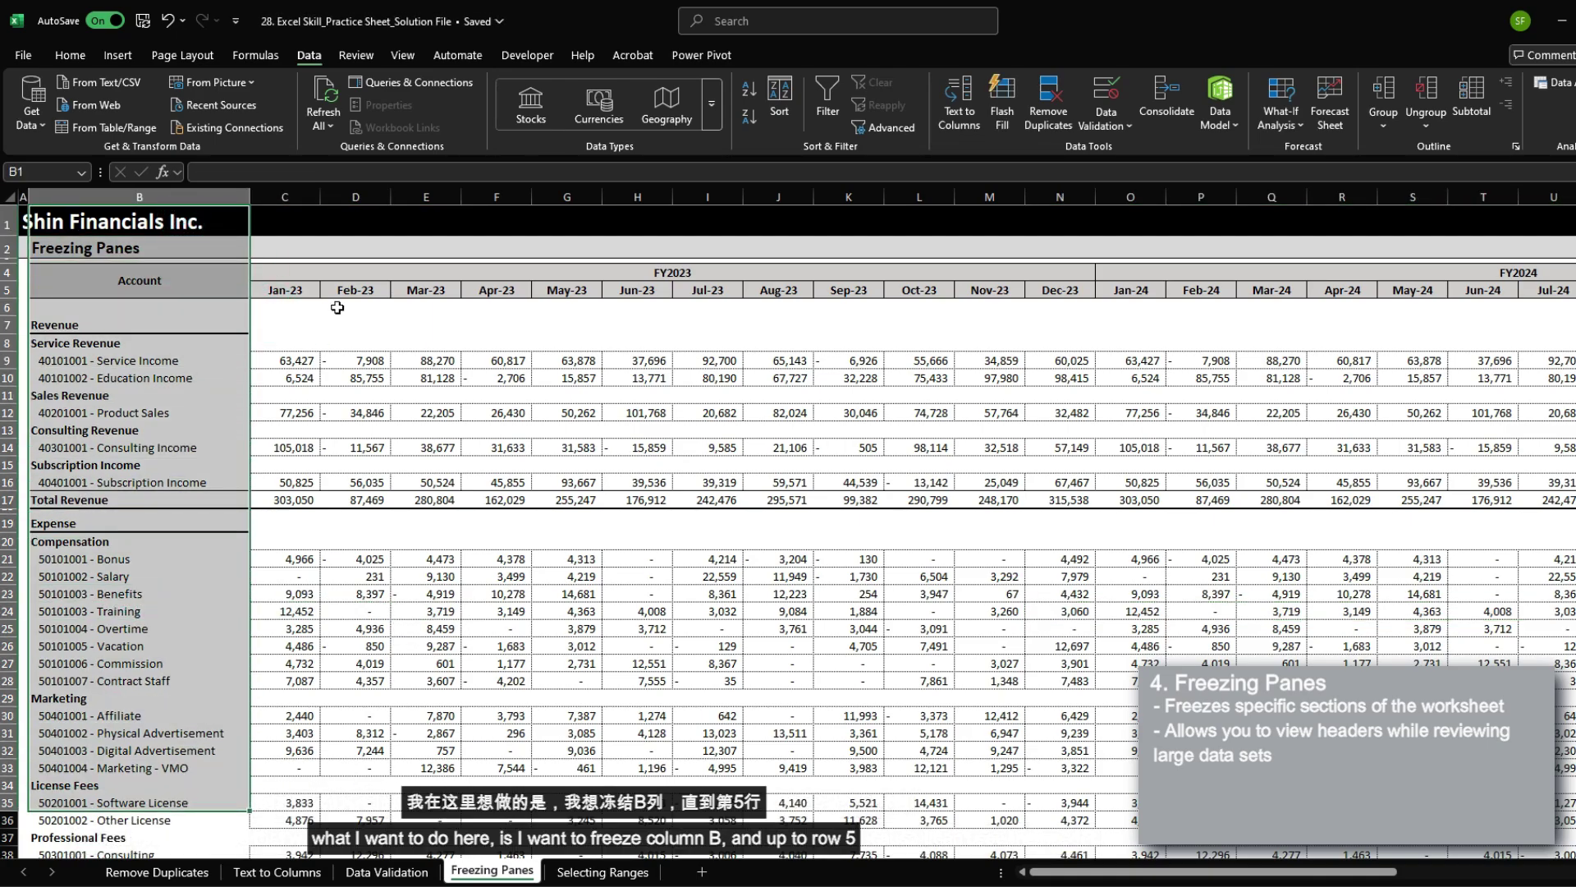
{"action": "left_click", "coordinate": [293, 308]}
{"action": "left_click_drag", "start_coordinate": [283, 291], "coordinate": [1214, 293]}
{"action": "left_click_drag", "start_coordinate": [77, 342], "coordinate": [123, 680]}
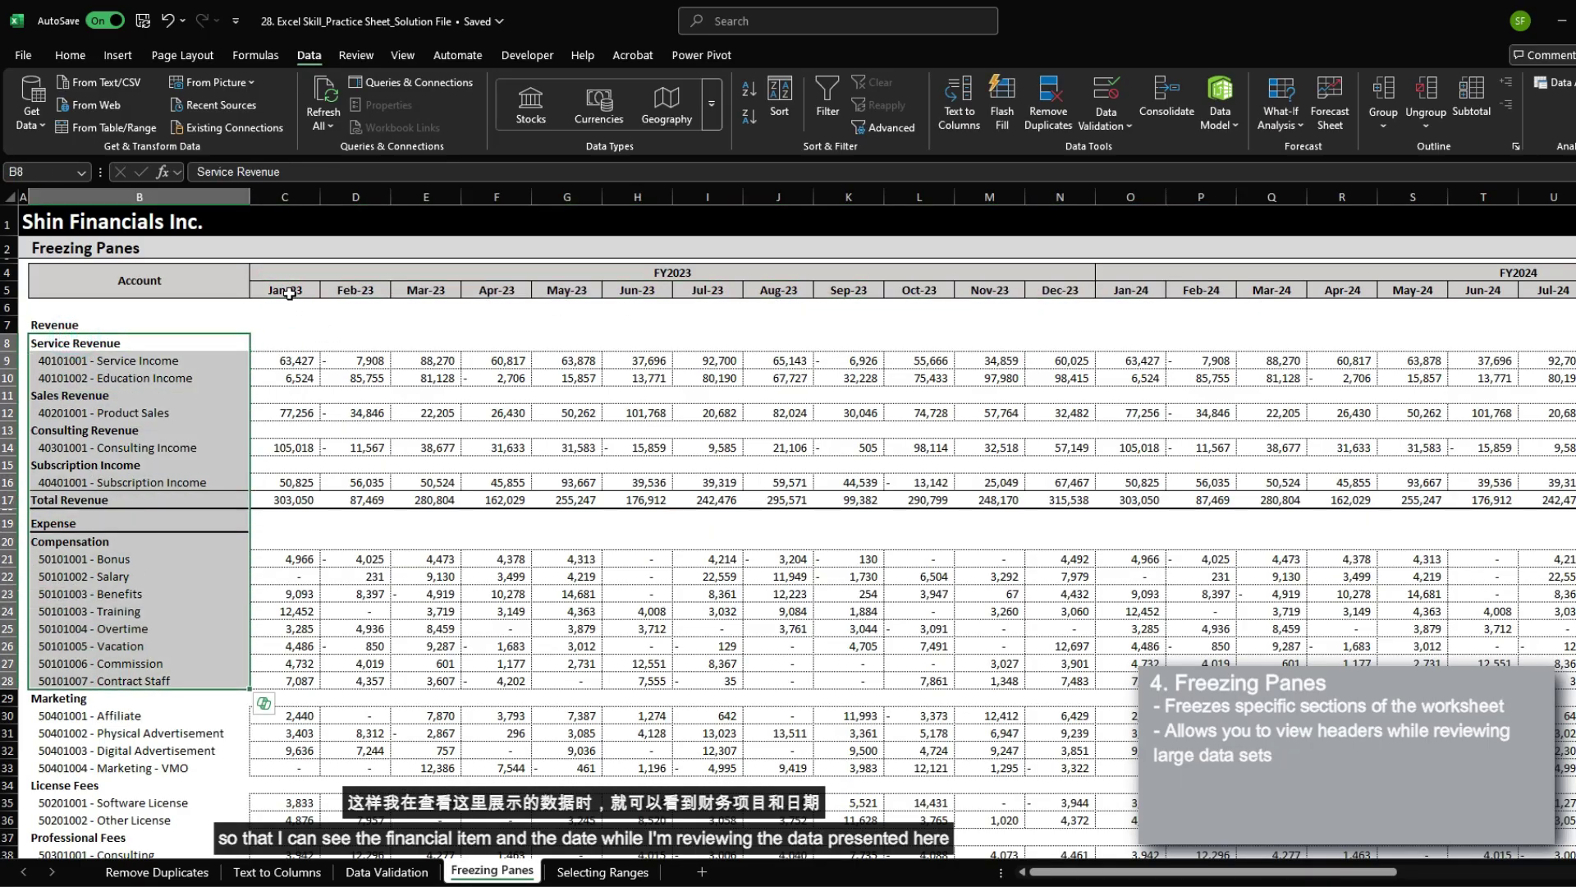
{"action": "left_click_drag", "start_coordinate": [288, 294], "coordinate": [944, 293]}
{"action": "scroll", "coordinate": [1071, 780], "scroll_direction": "down", "scroll_amount": 4}
{"action": "scroll", "coordinate": [1096, 814], "scroll_direction": "down", "scroll_amount": 8}
{"action": "scroll", "coordinate": [812, 611], "scroll_direction": "up", "scroll_amount": 12}
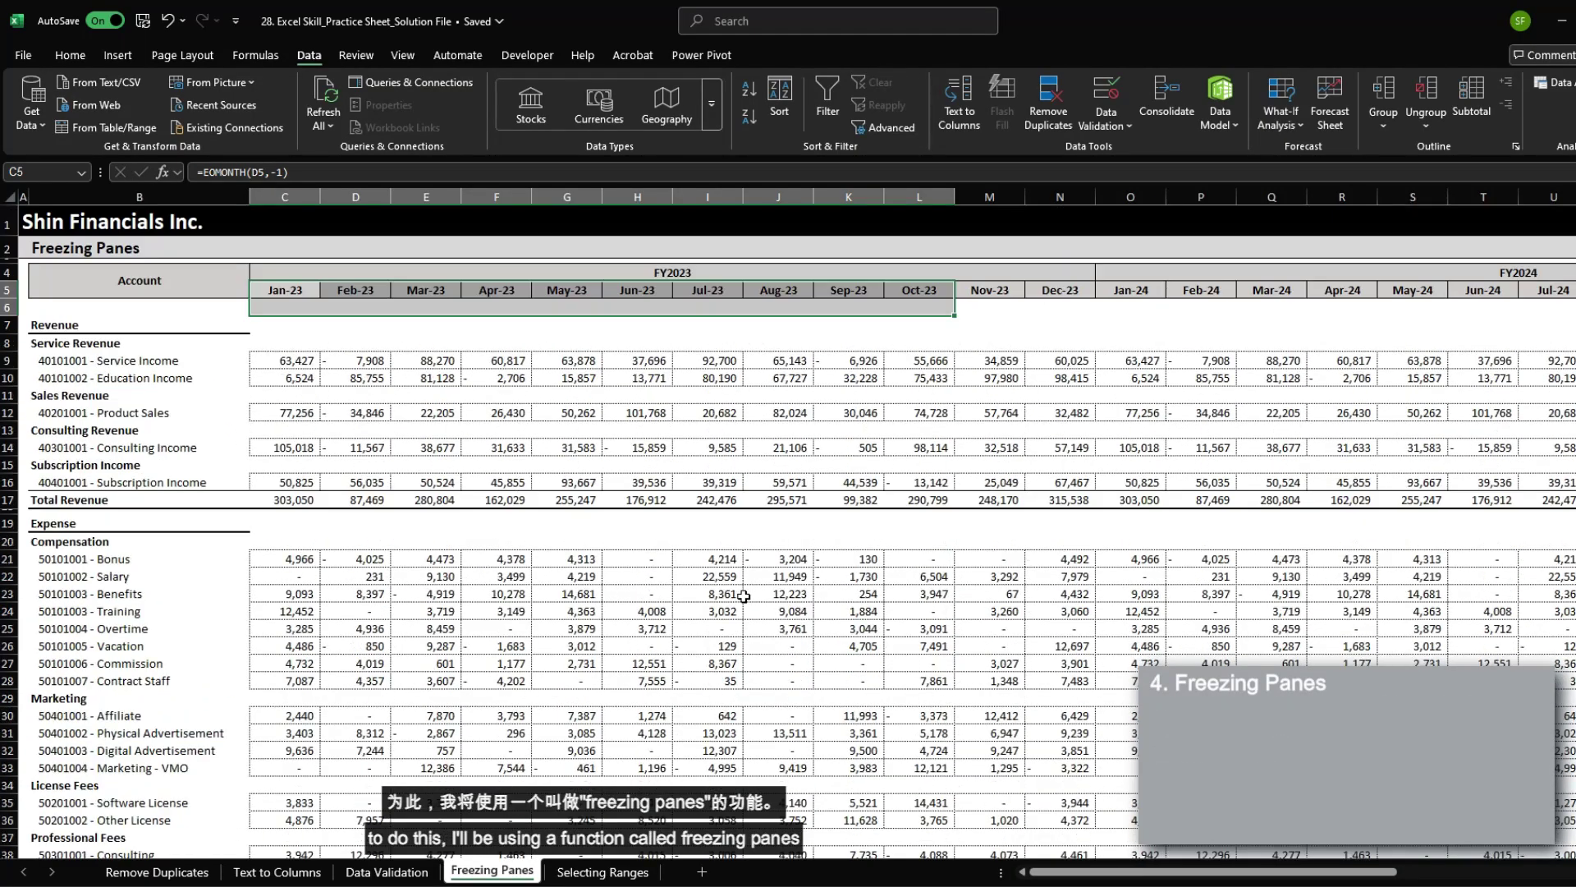
{"action": "left_click", "coordinate": [277, 306]}
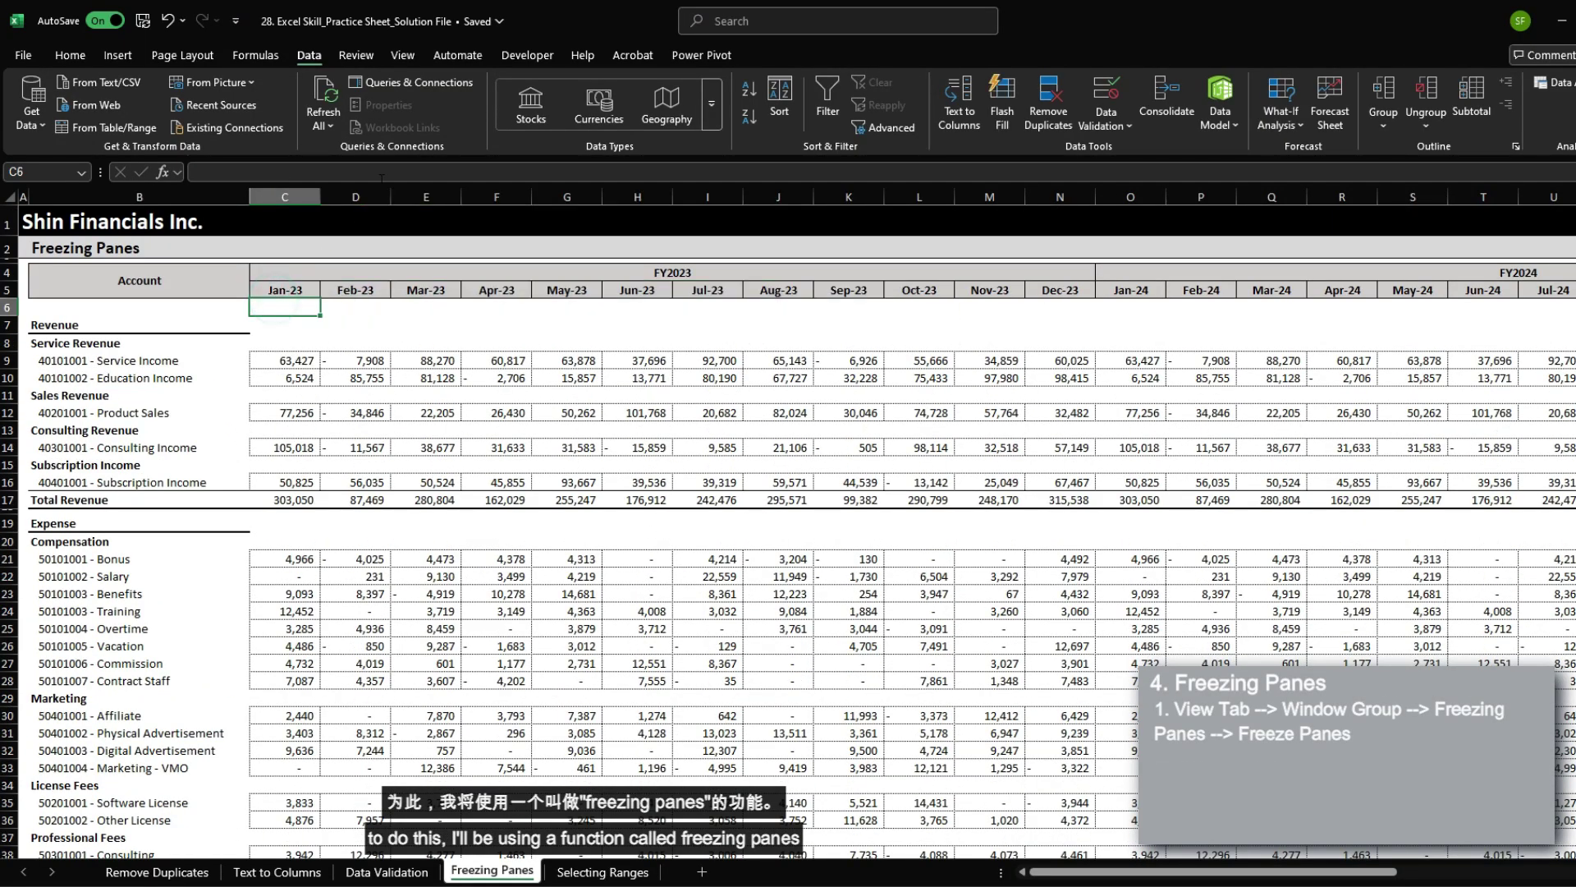
{"action": "left_click", "coordinate": [403, 54]}
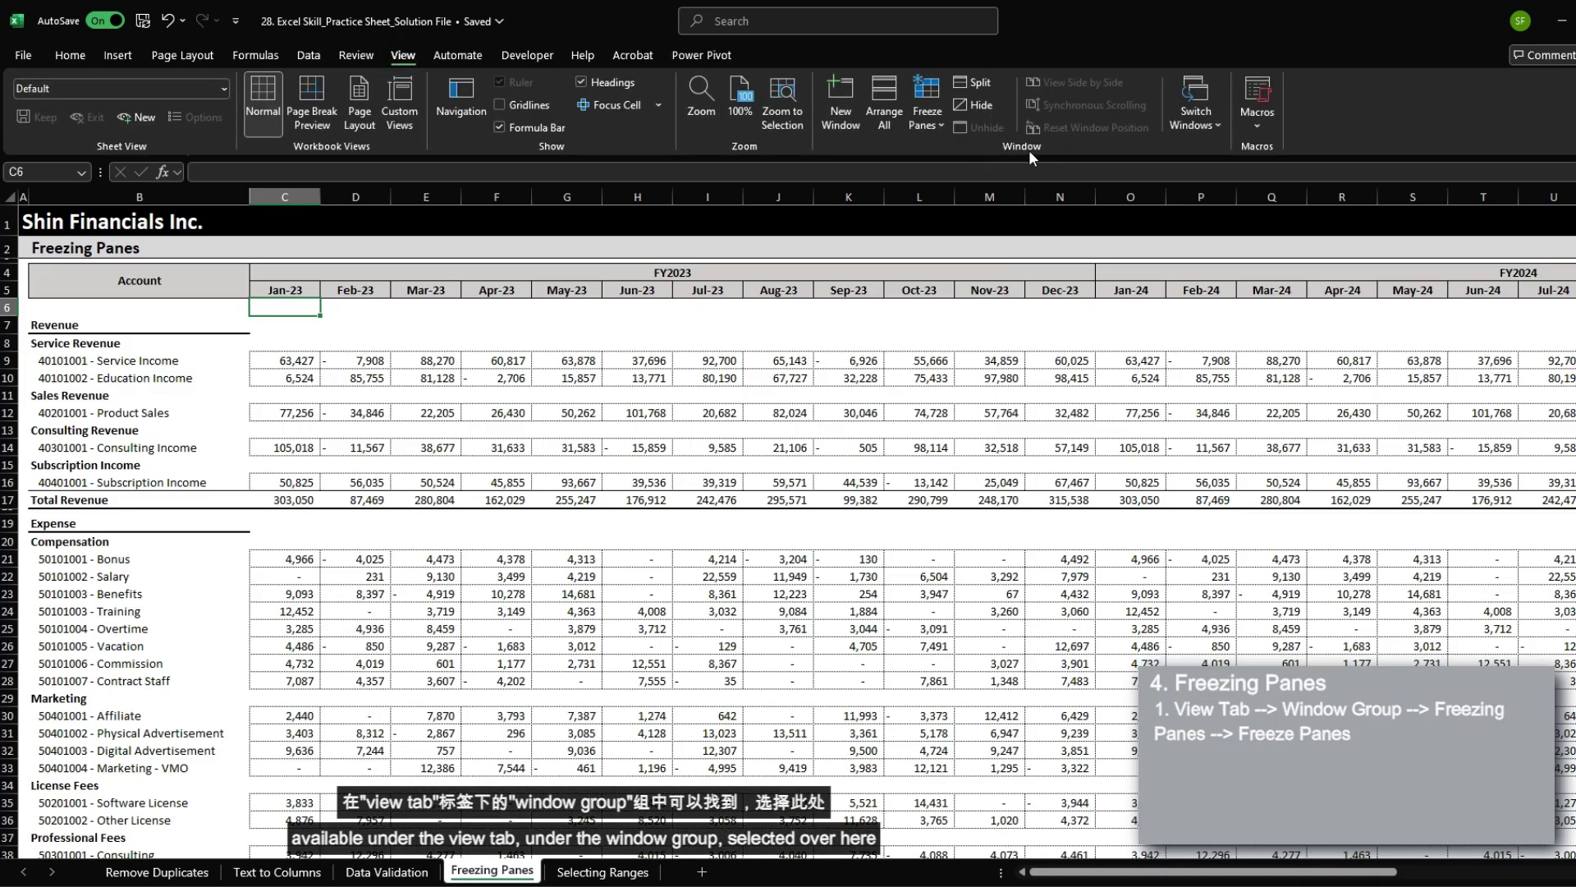
Apply Freeze Panes at C6, locking account column B and header rows 1–5
{"action": "left_click", "coordinate": [922, 122]}
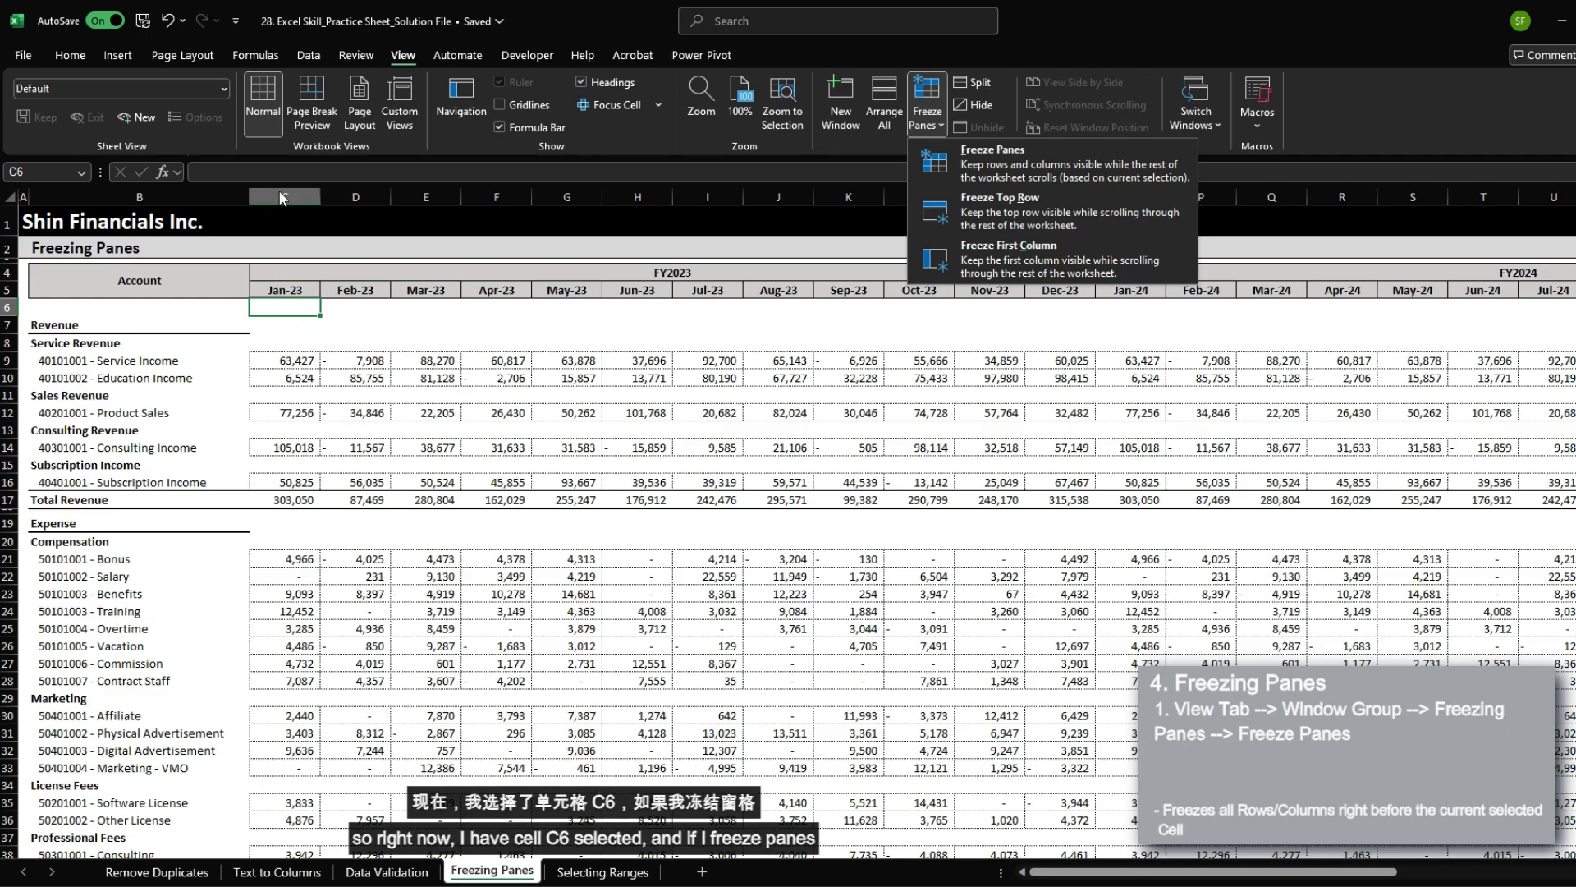
{"action": "left_click", "coordinate": [962, 170]}
{"action": "left_click", "coordinate": [165, 305]}
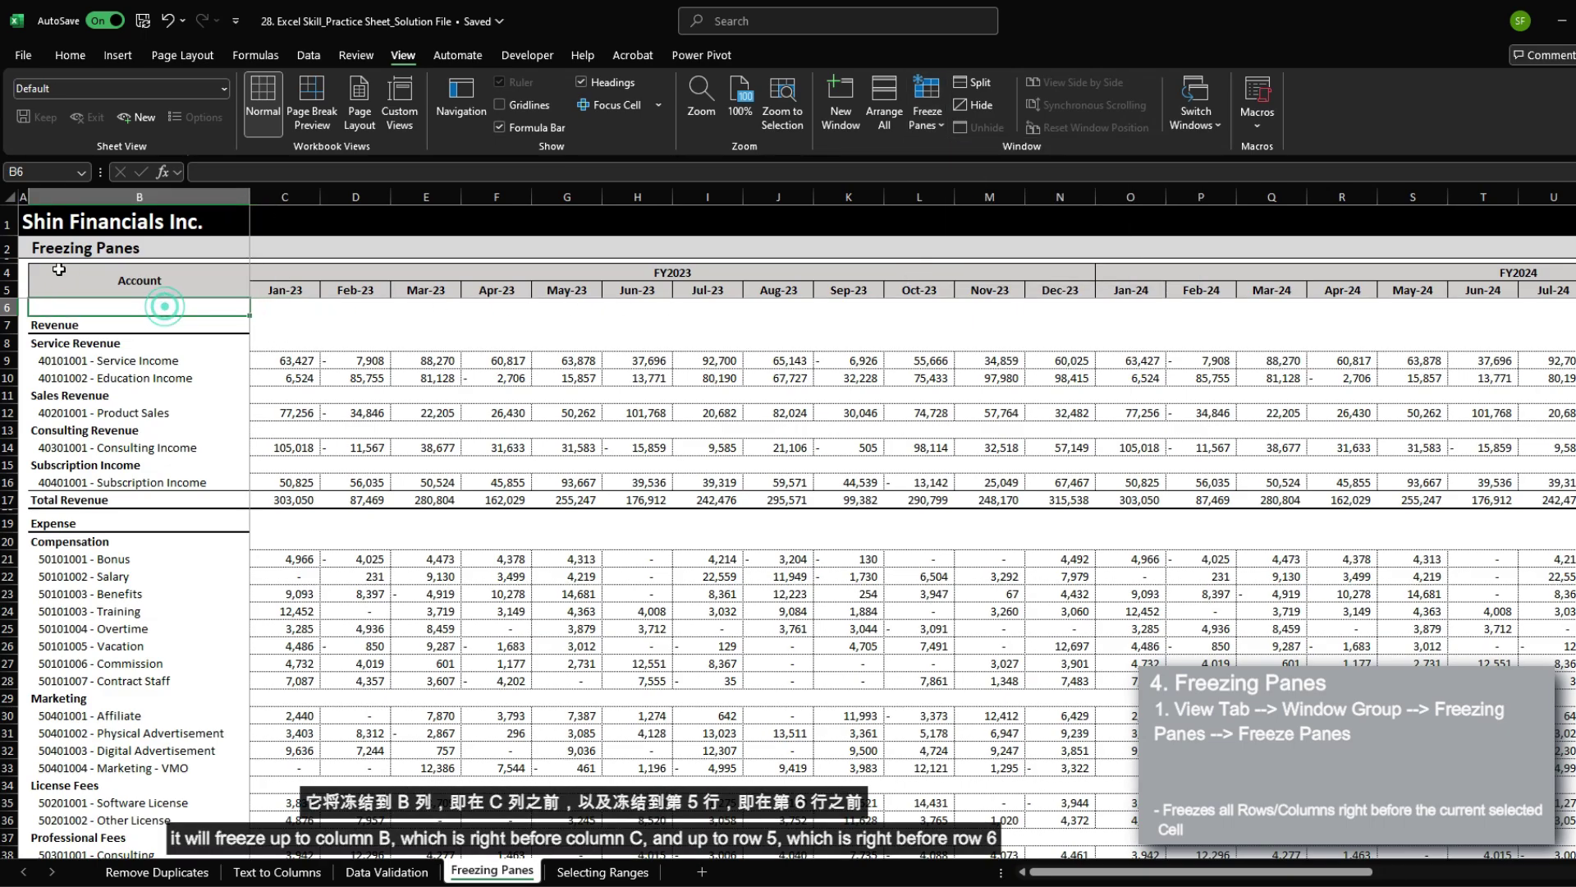
{"action": "left_click", "coordinate": [290, 307]}
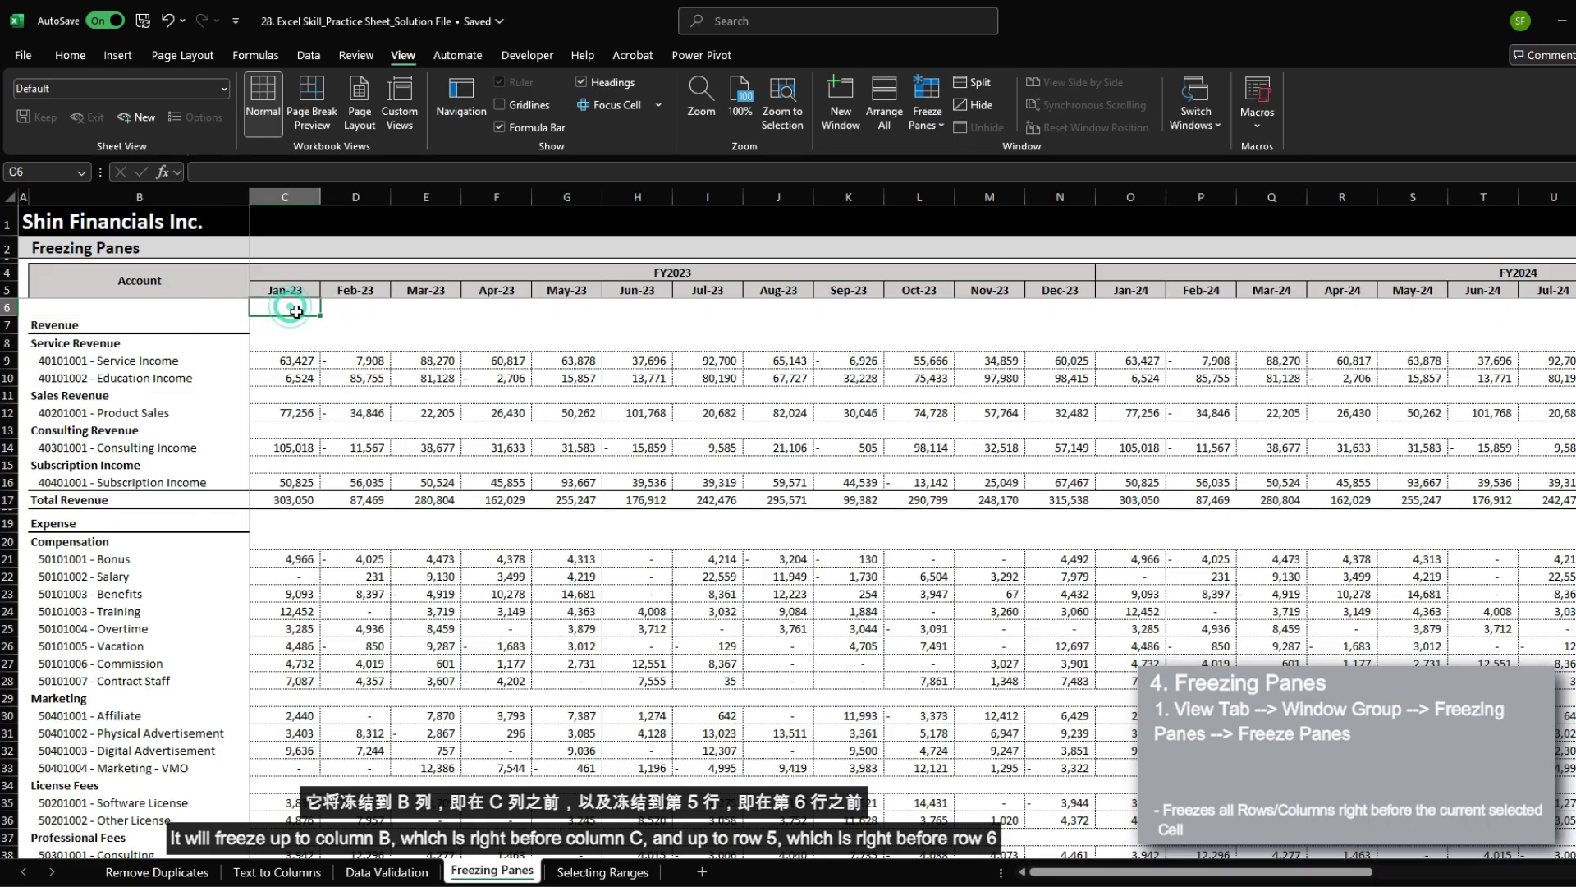
{"action": "left_click", "coordinate": [200, 290]}
Scroll around the data (W12, AF35, AE9) to confirm the frozen headers stay visible
{"action": "left_click", "coordinate": [287, 308]}
{"action": "left_click_drag", "start_coordinate": [1118, 872], "coordinate": [1388, 858]}
{"action": "left_click_drag", "start_coordinate": [54, 325], "coordinate": [123, 768]}
{"action": "scroll", "coordinate": [129, 482], "scroll_direction": "down", "scroll_amount": 3}
{"action": "scroll", "coordinate": [129, 482], "scroll_direction": "up", "scroll_amount": 3}
{"action": "left_click", "coordinate": [652, 402]}
{"action": "scroll", "coordinate": [871, 533], "scroll_direction": "down", "scroll_amount": 3}
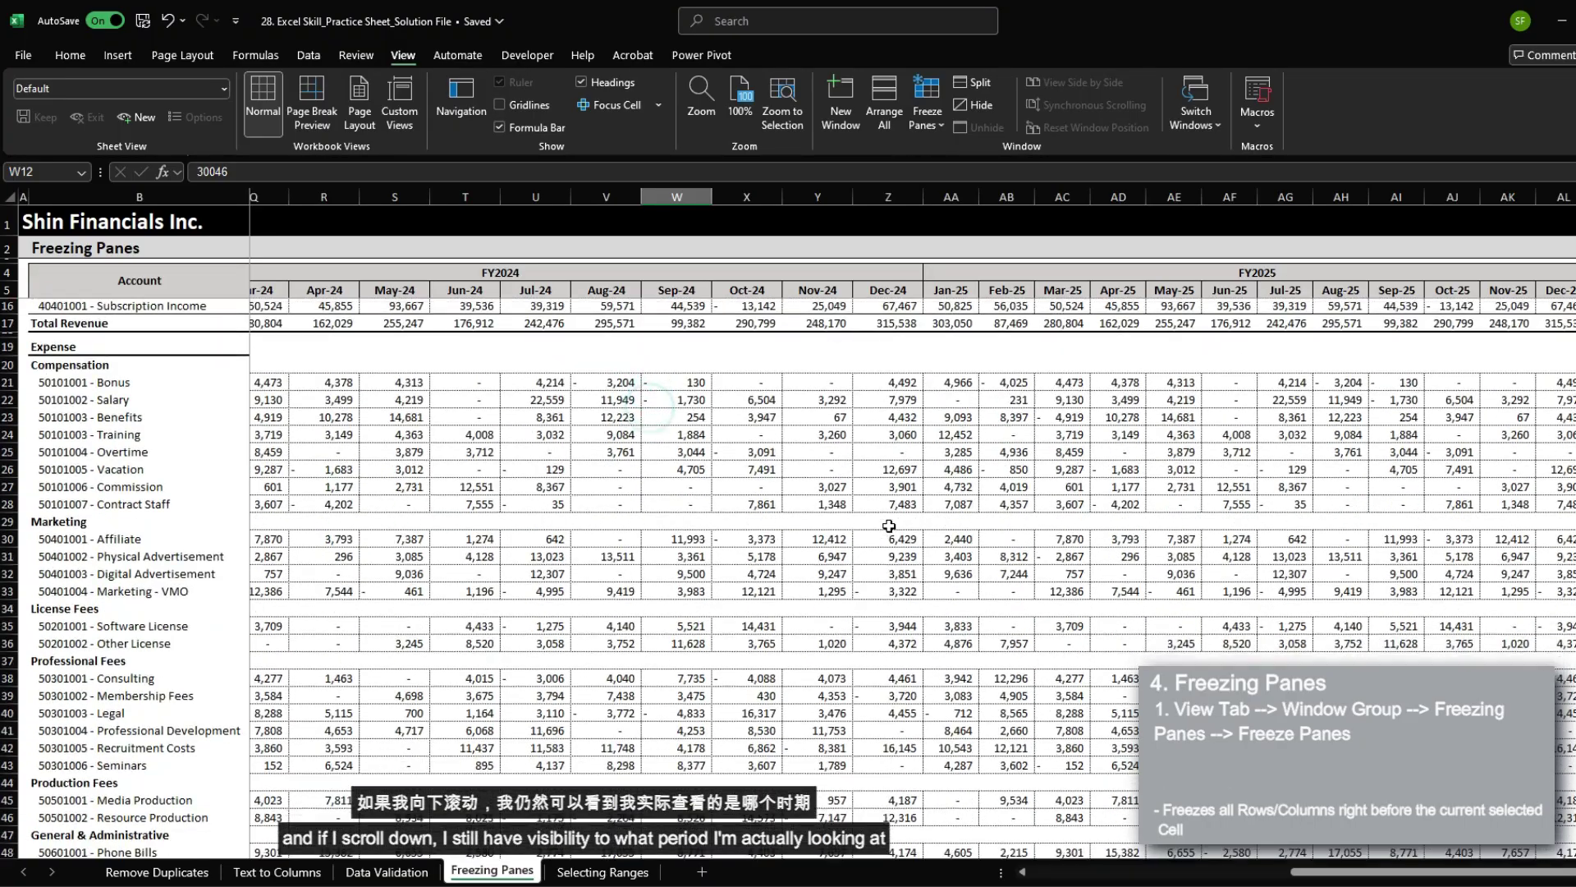
{"action": "scroll", "coordinate": [889, 525], "scroll_direction": "up", "scroll_amount": 3}
{"action": "left_click_drag", "start_coordinate": [606, 290], "coordinate": [1543, 289]}
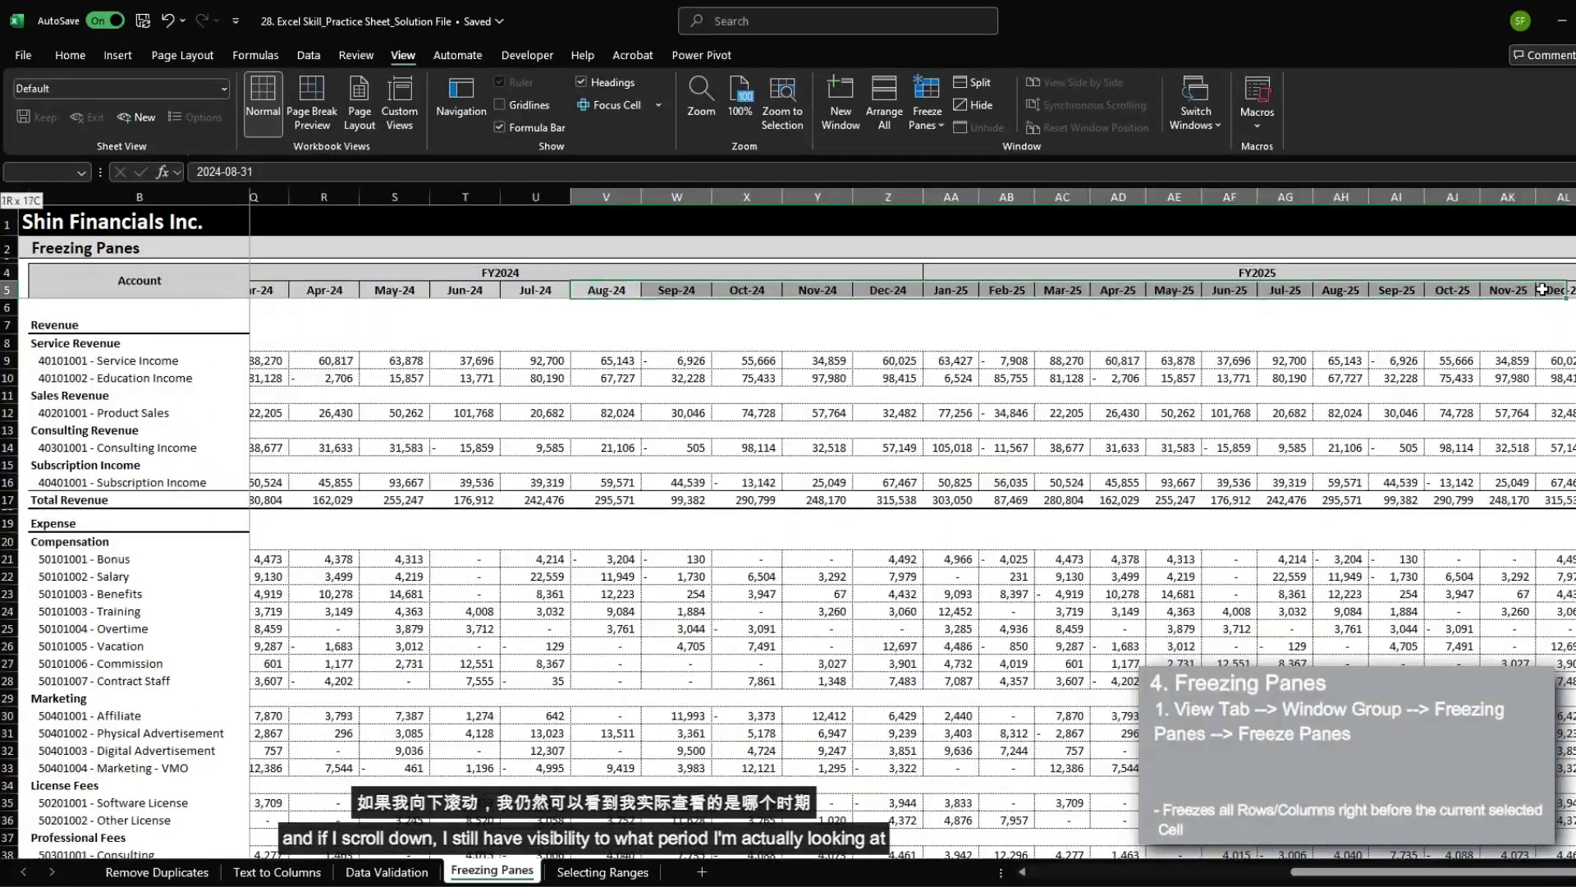
{"action": "scroll", "coordinate": [1062, 378], "scroll_direction": "down", "scroll_amount": 15}
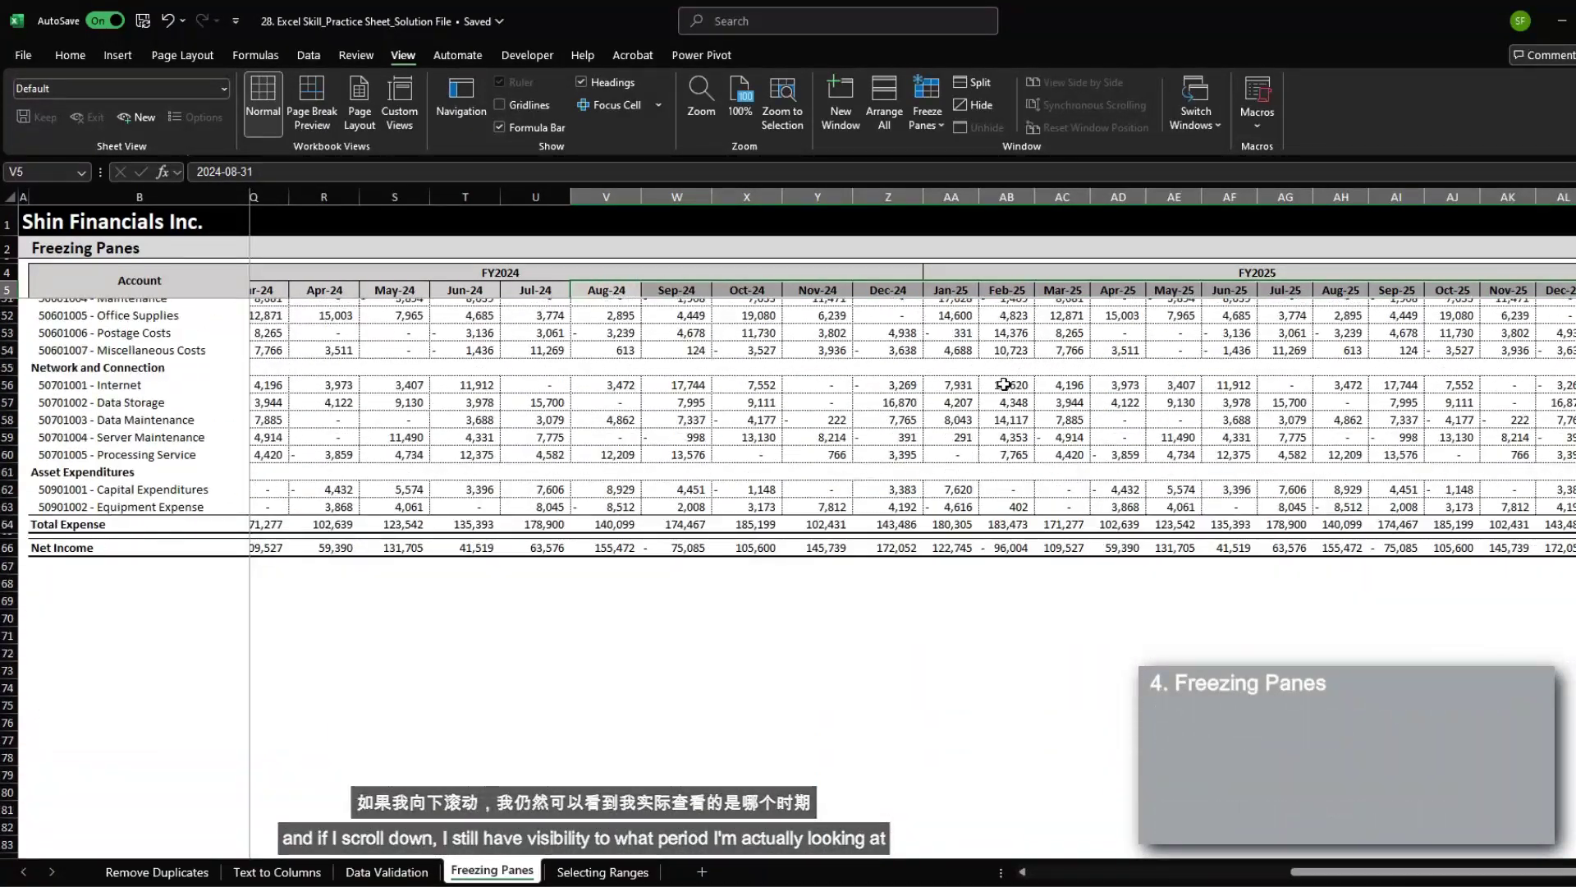
{"action": "scroll", "coordinate": [1280, 451], "scroll_direction": "up", "scroll_amount": 8}
{"action": "left_click", "coordinate": [1283, 443]}
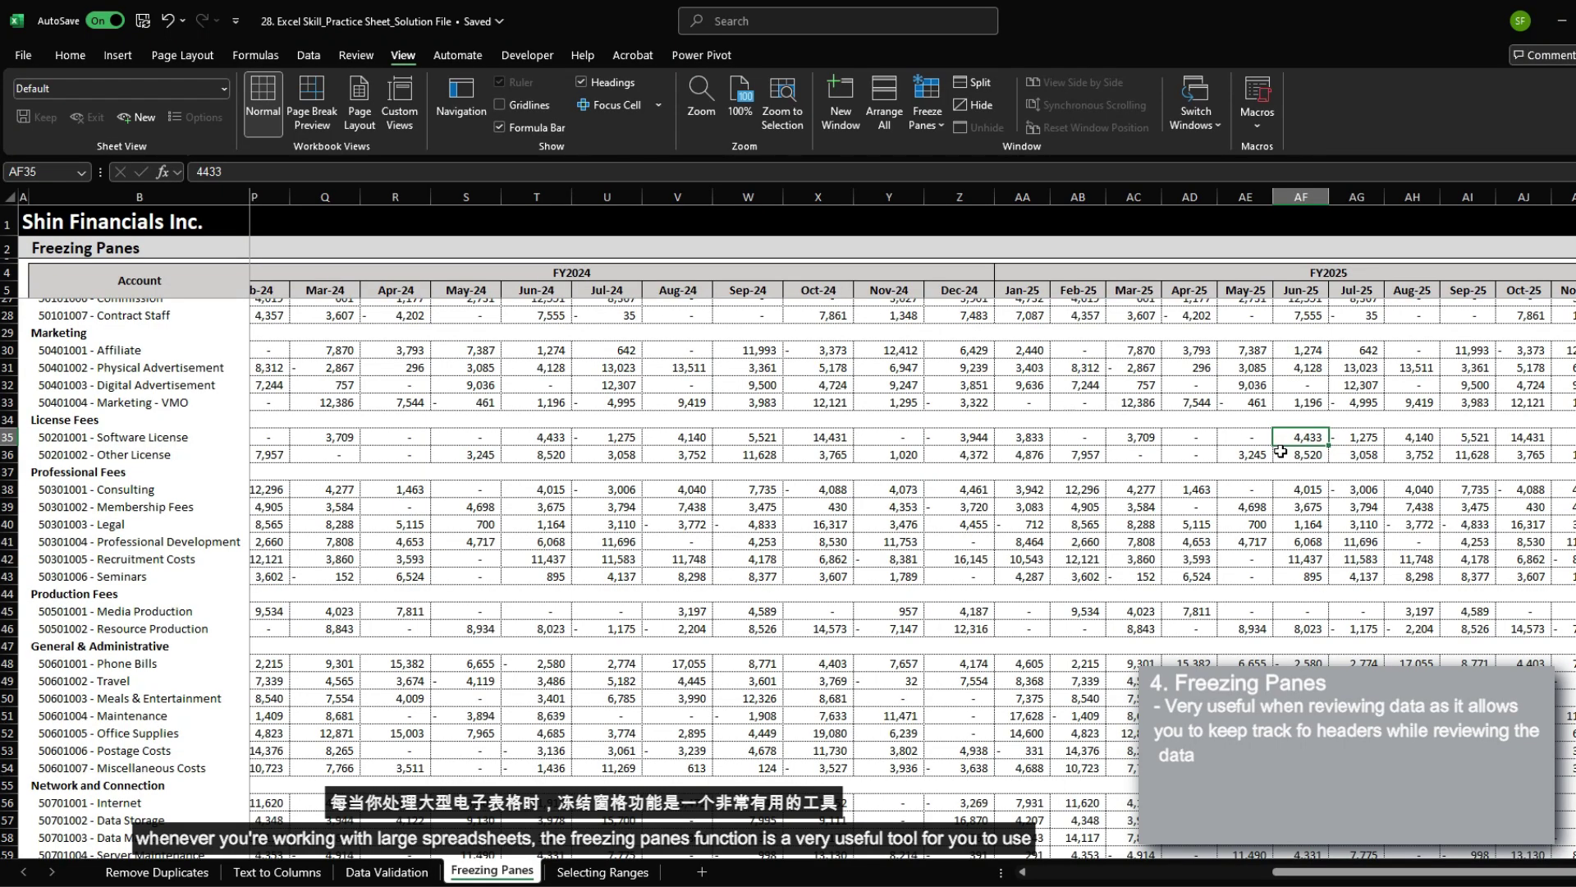
{"action": "scroll", "coordinate": [1280, 451], "scroll_direction": "up", "scroll_amount": 7}
{"action": "left_click", "coordinate": [1269, 361]}
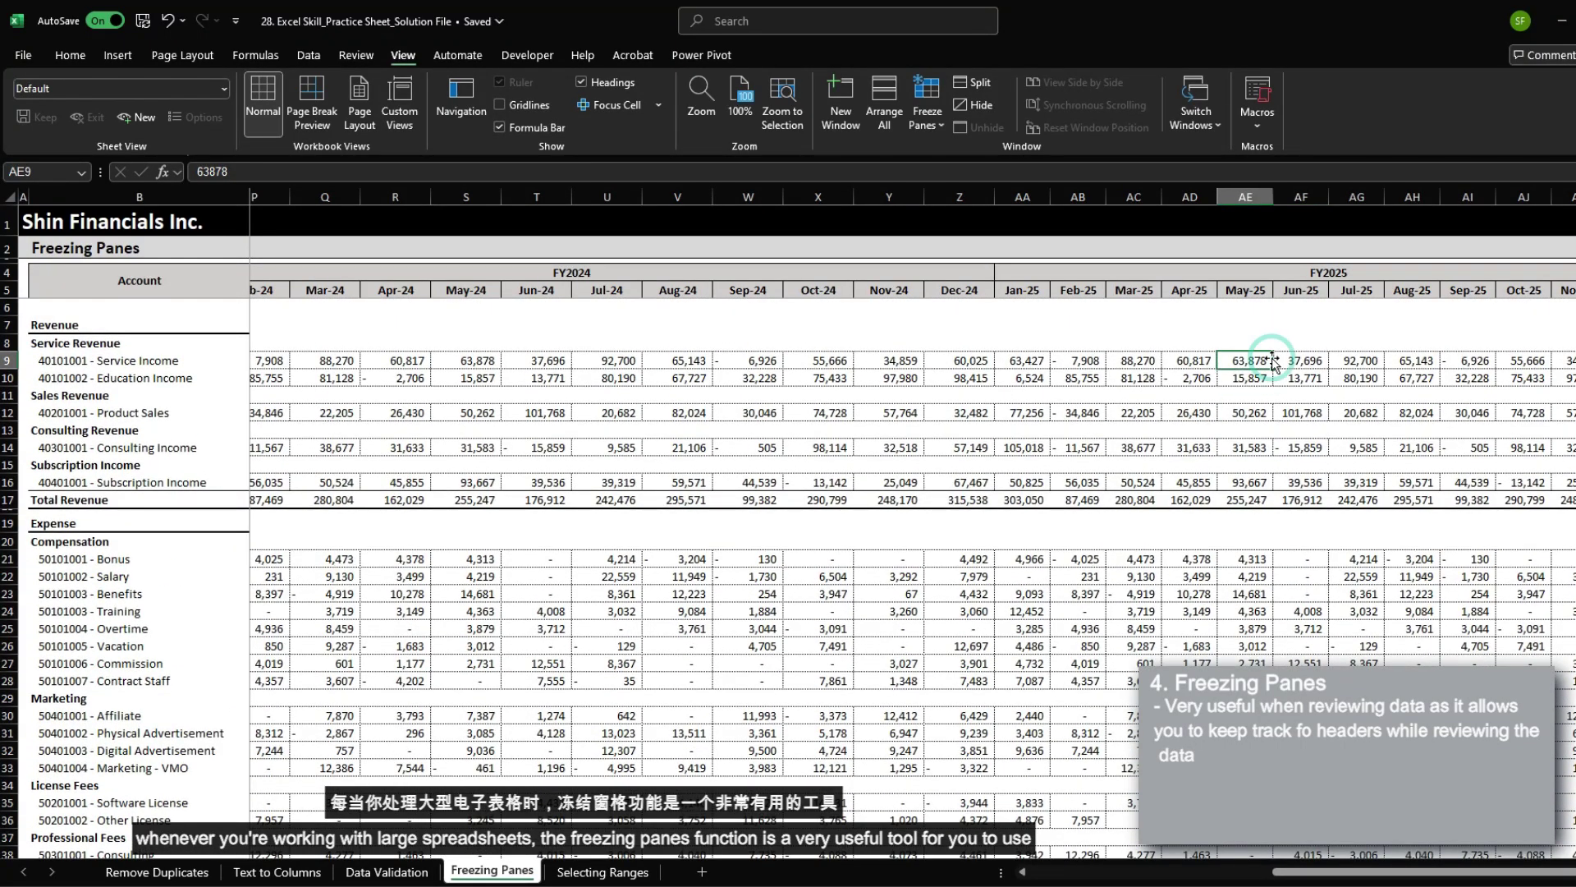
Return to the top-left of the data and switch to the Selecting Ranges sheet
{"action": "key", "text": "Home"}
{"action": "key", "text": "Left"}
{"action": "key", "text": "Up"}
{"action": "key", "text": "Up"}
{"action": "key", "text": "Up"}
{"action": "key", "text": "Up"}
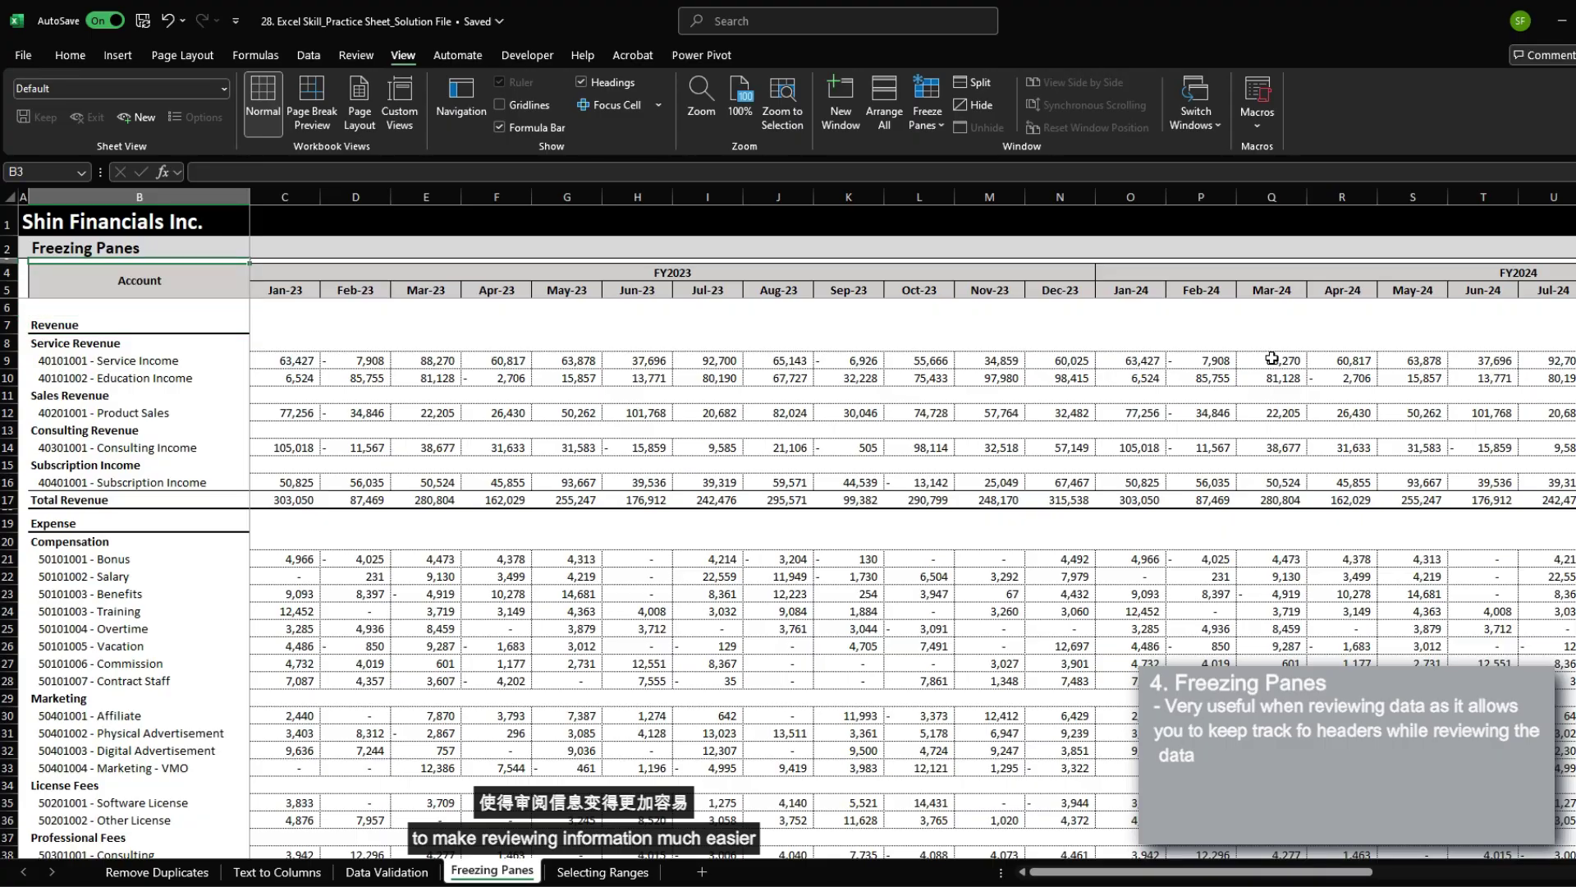
{"action": "key", "text": "ctrl+Page_Down"}
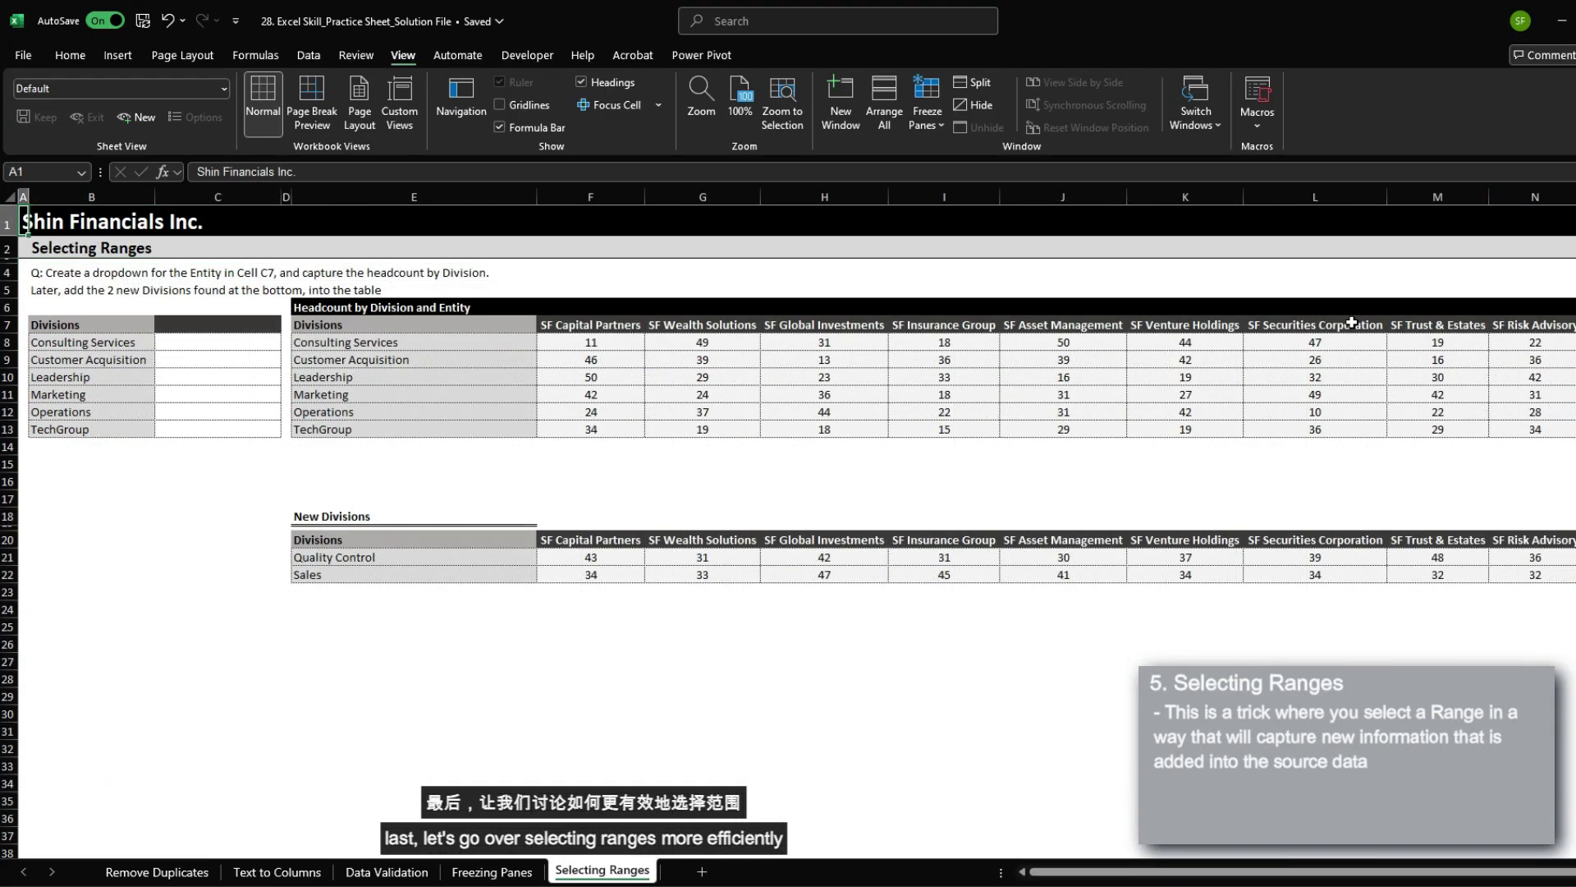
{"action": "left_click_drag", "start_coordinate": [491, 325], "coordinate": [936, 429]}
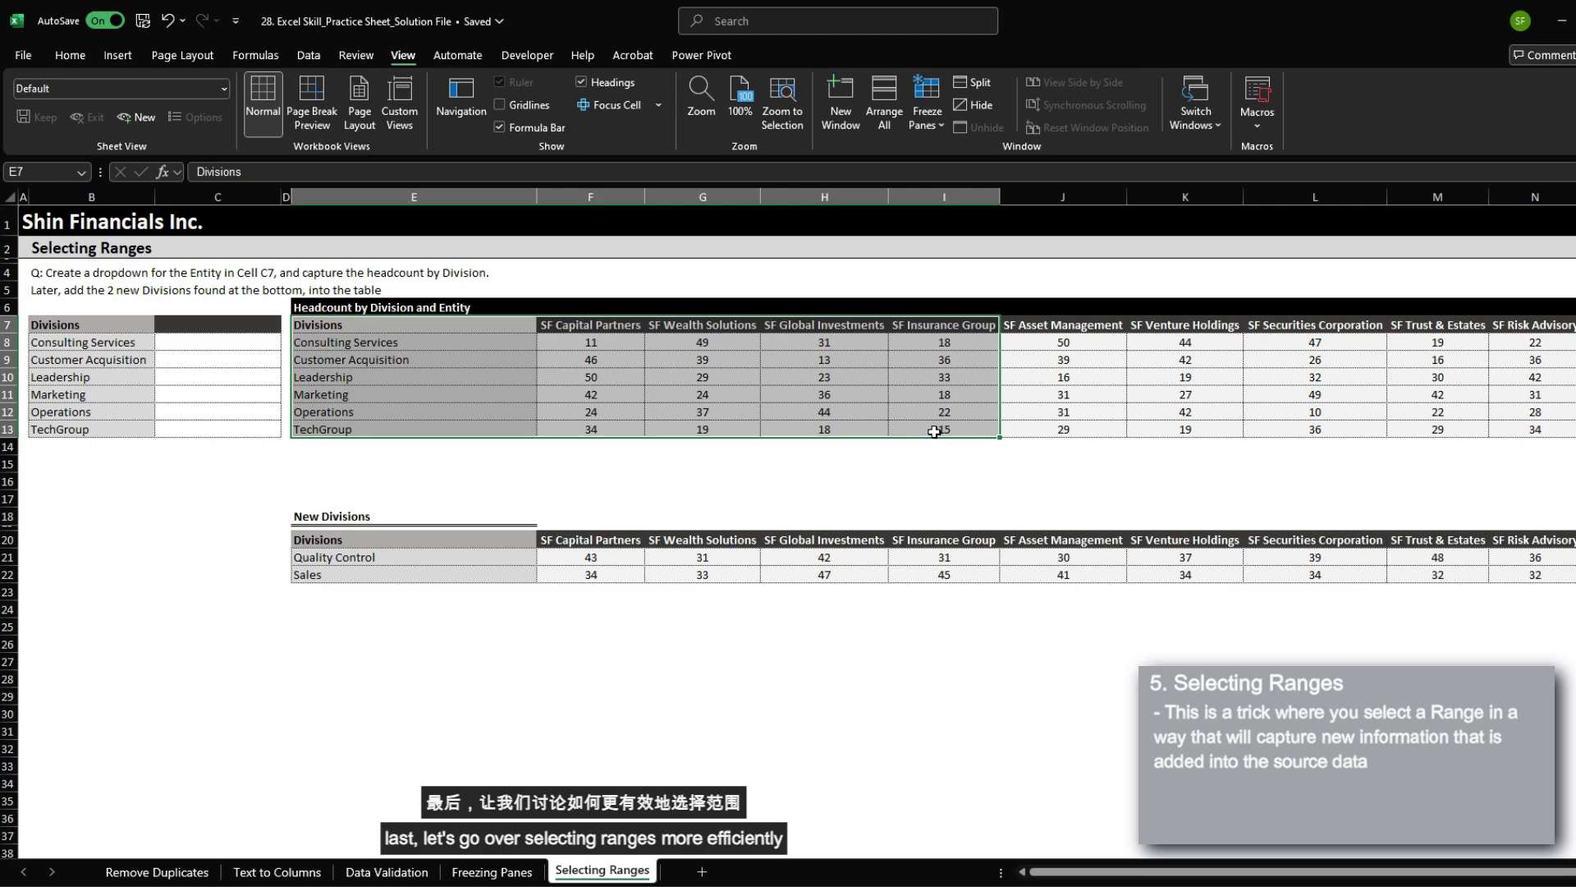
{"action": "left_click", "coordinate": [48, 272]}
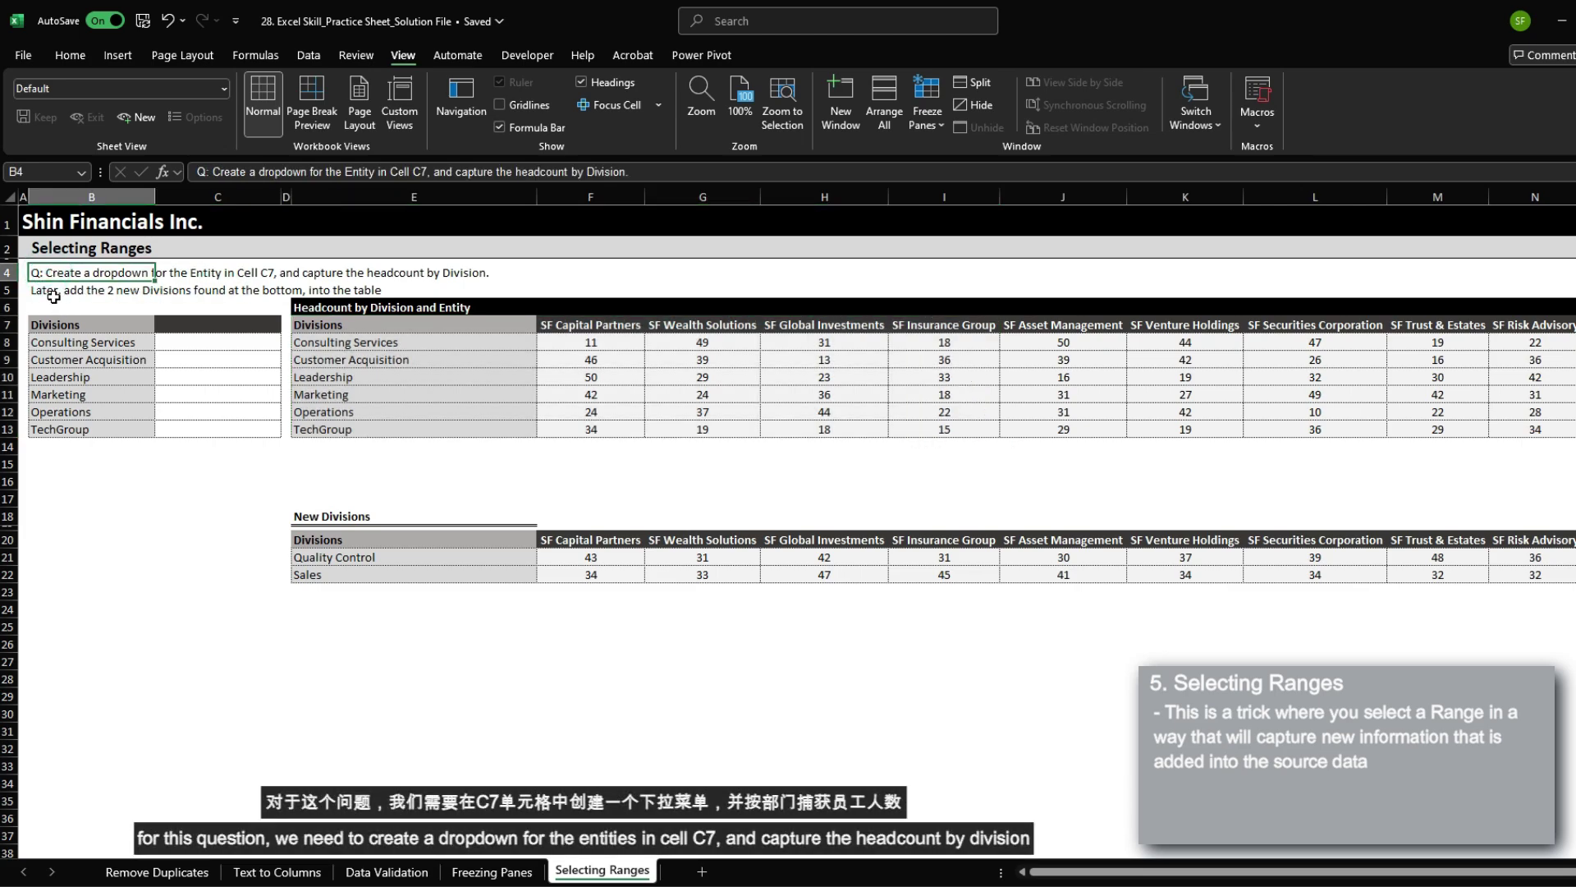
{"action": "left_click", "coordinate": [180, 274]}
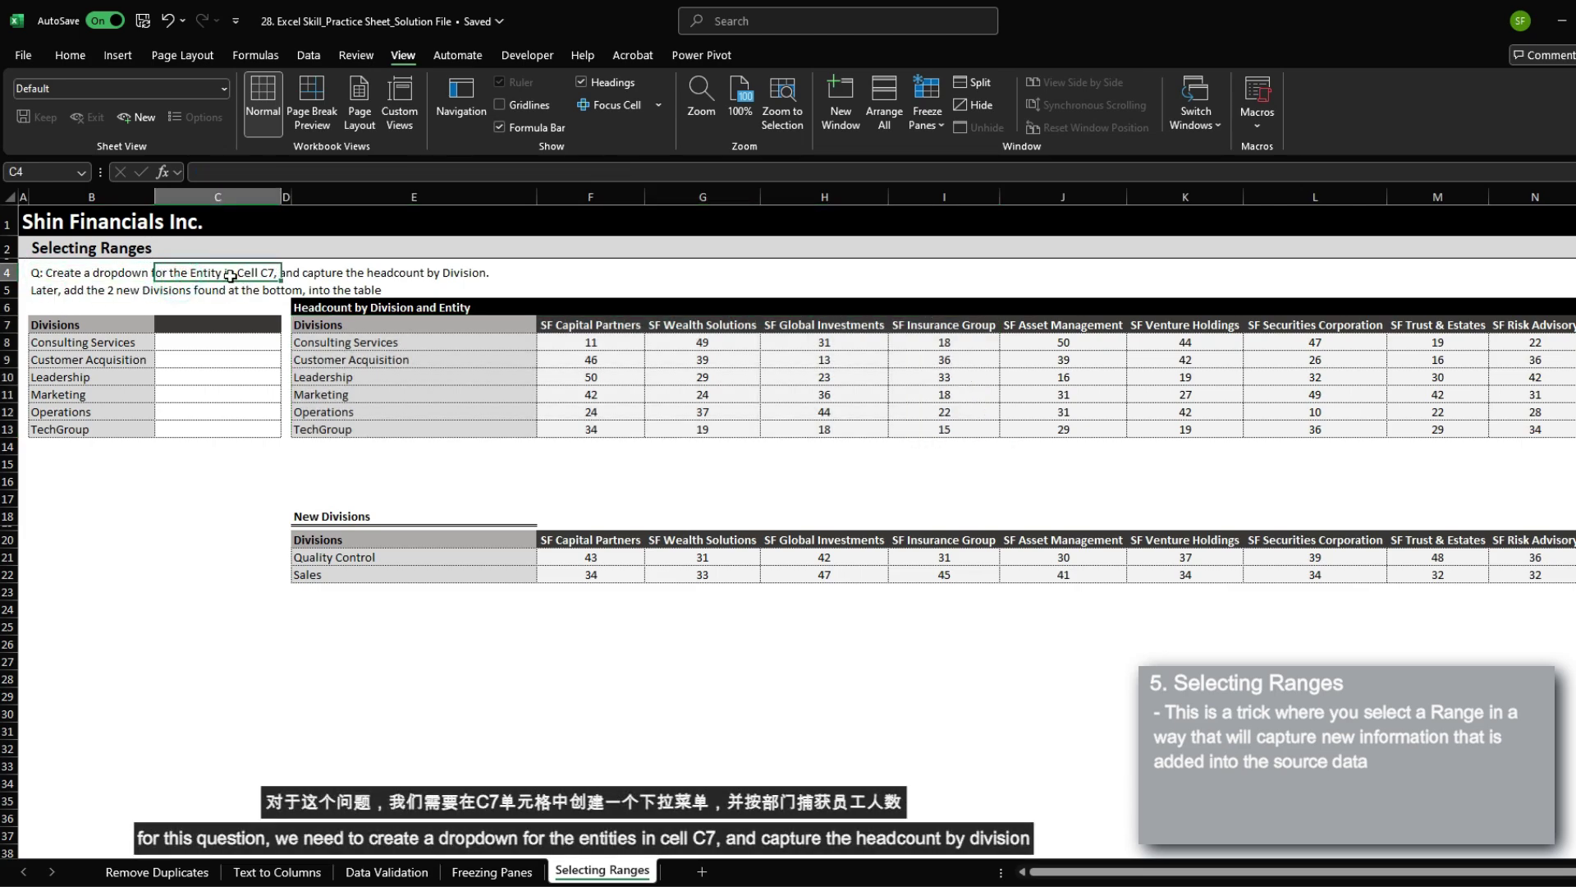
{"action": "key", "text": "Down"}
{"action": "key", "text": "Down"}
{"action": "key", "text": "Down"}
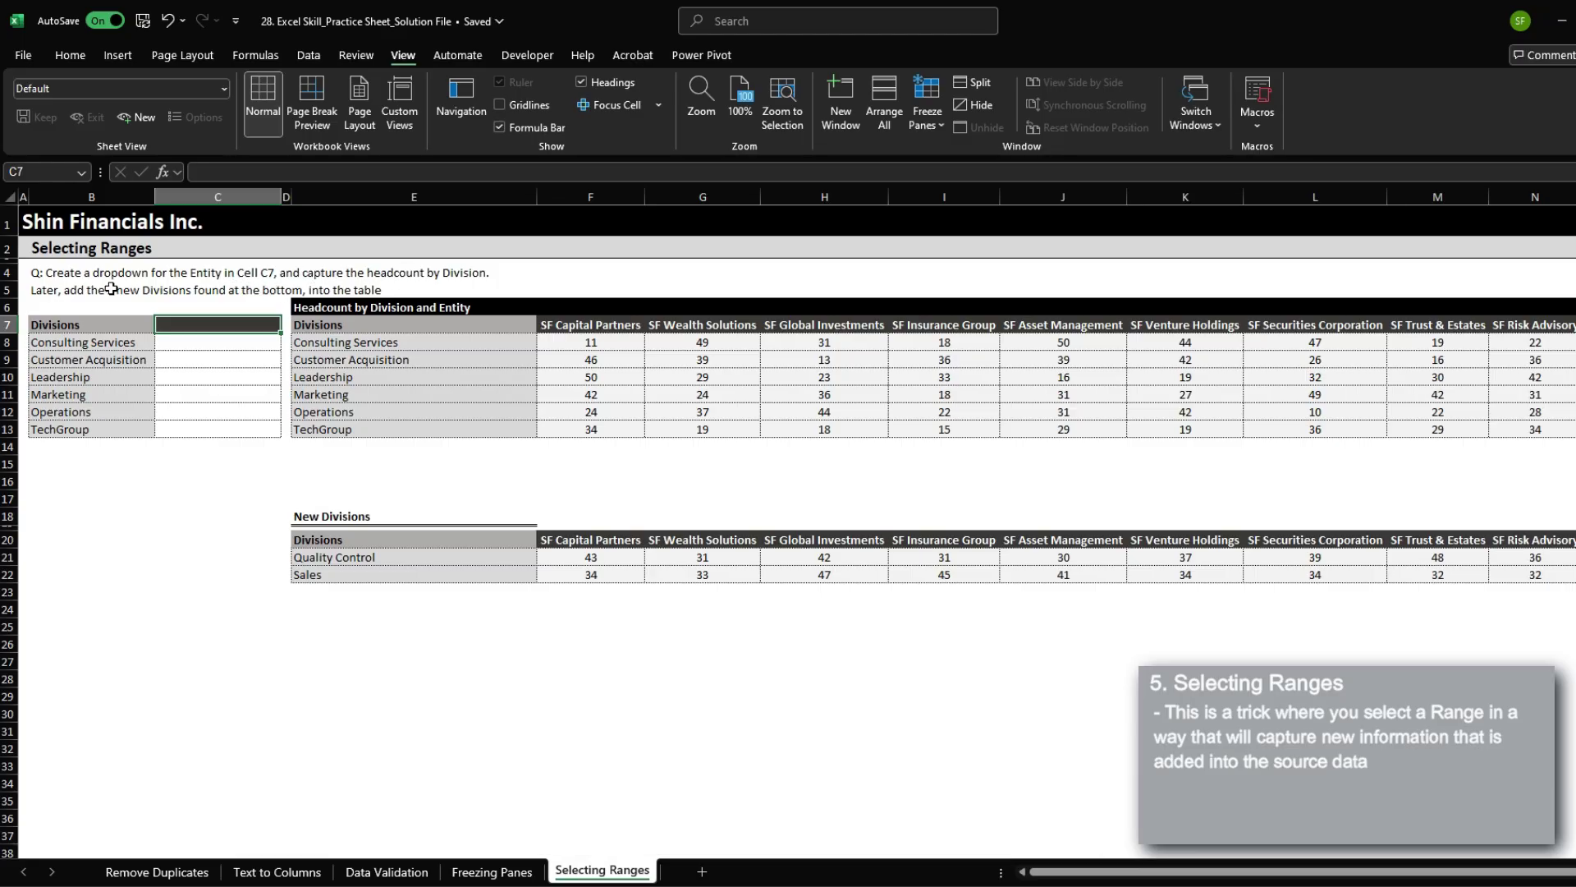
{"action": "left_click", "coordinate": [57, 287]}
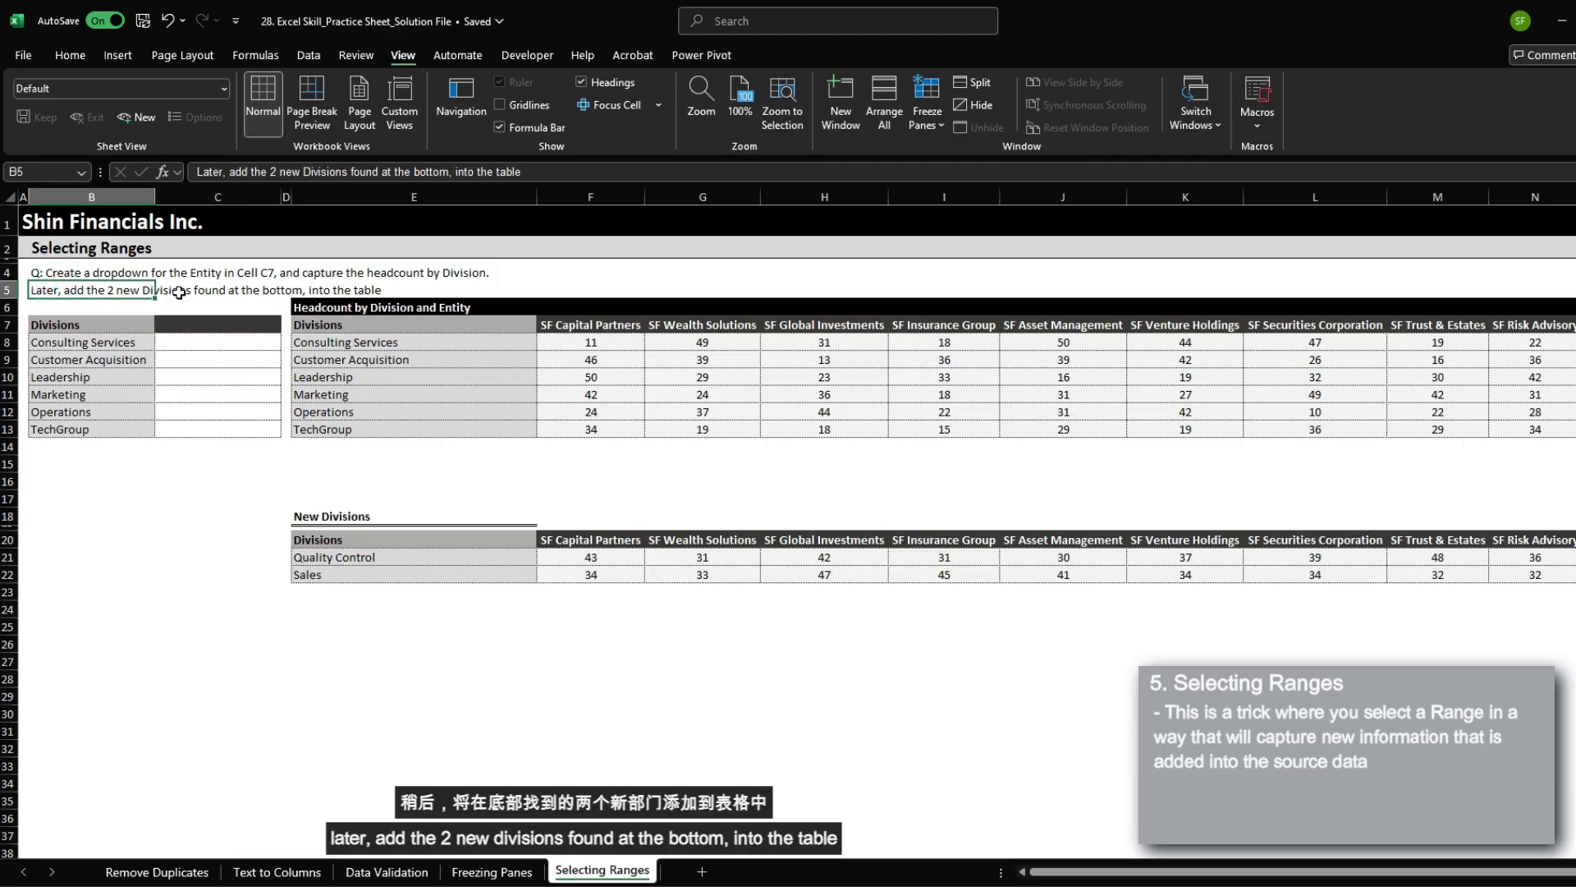
{"action": "left_click_drag", "start_coordinate": [588, 325], "coordinate": [922, 422]}
{"action": "left_click_drag", "start_coordinate": [588, 325], "coordinate": [1469, 330]}
{"action": "left_click_drag", "start_coordinate": [450, 343], "coordinate": [426, 428]}
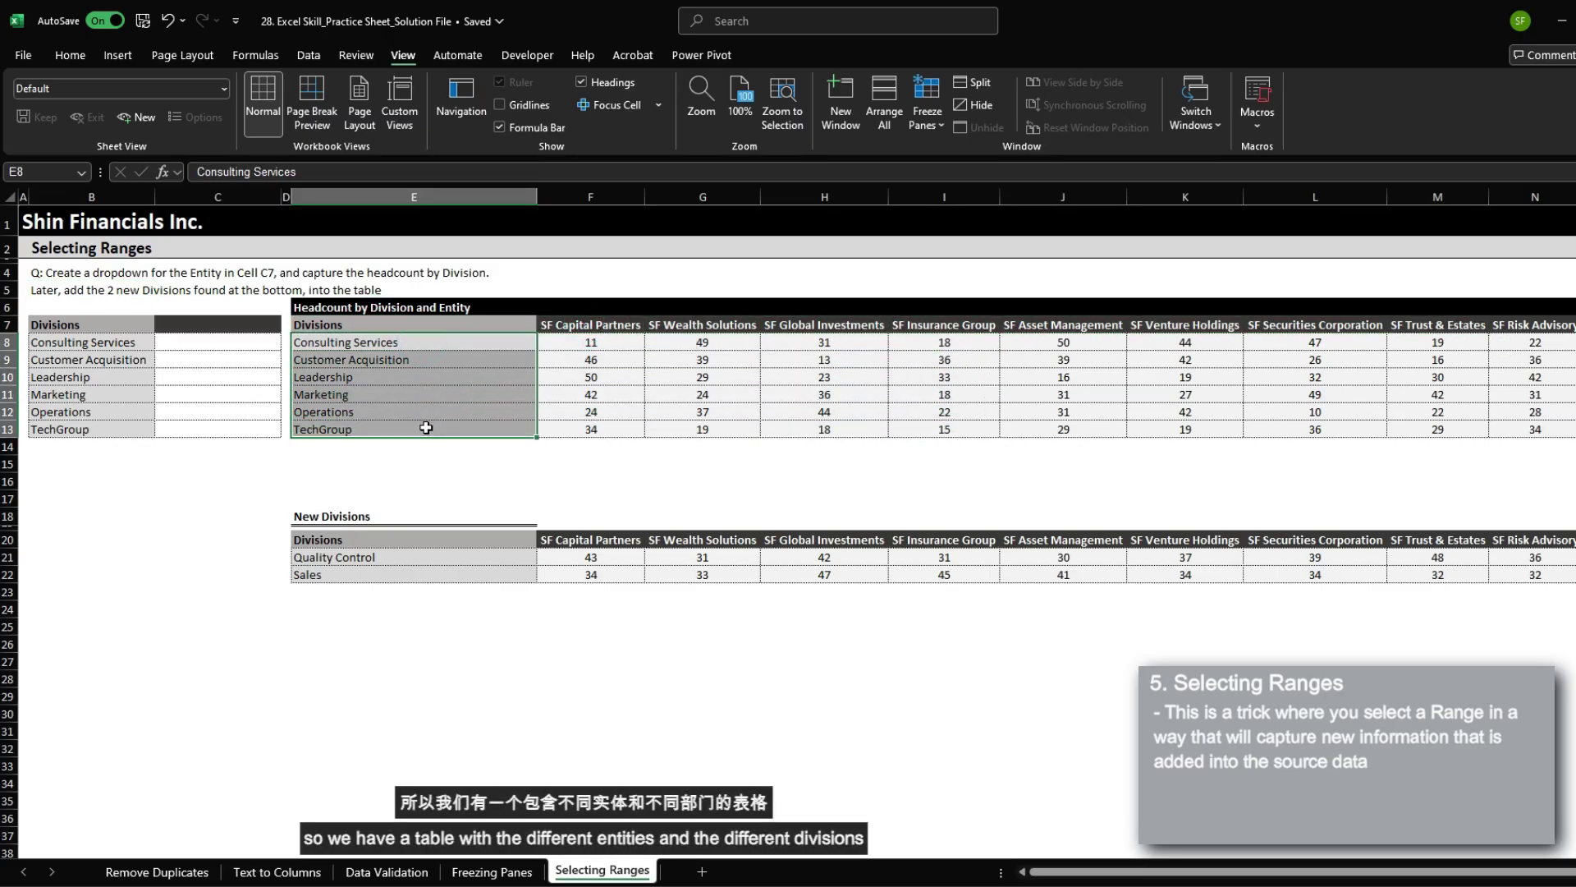
{"action": "left_click_drag", "start_coordinate": [403, 556], "coordinate": [988, 584]}
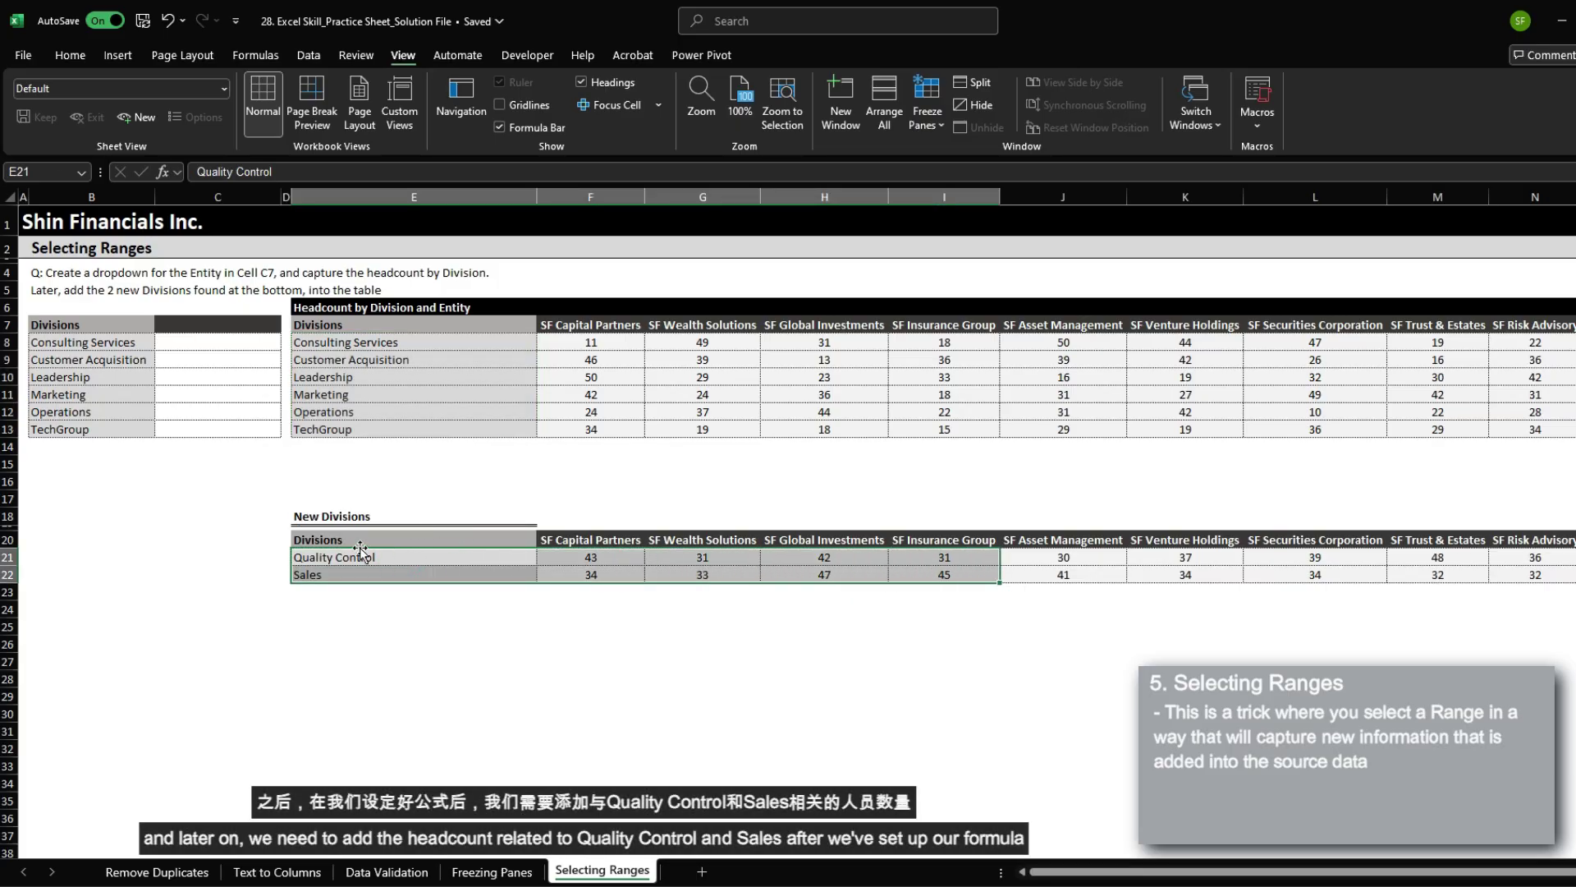
{"action": "left_click_drag", "start_coordinate": [214, 336], "coordinate": [218, 425]}
{"action": "left_click", "coordinate": [236, 328]}
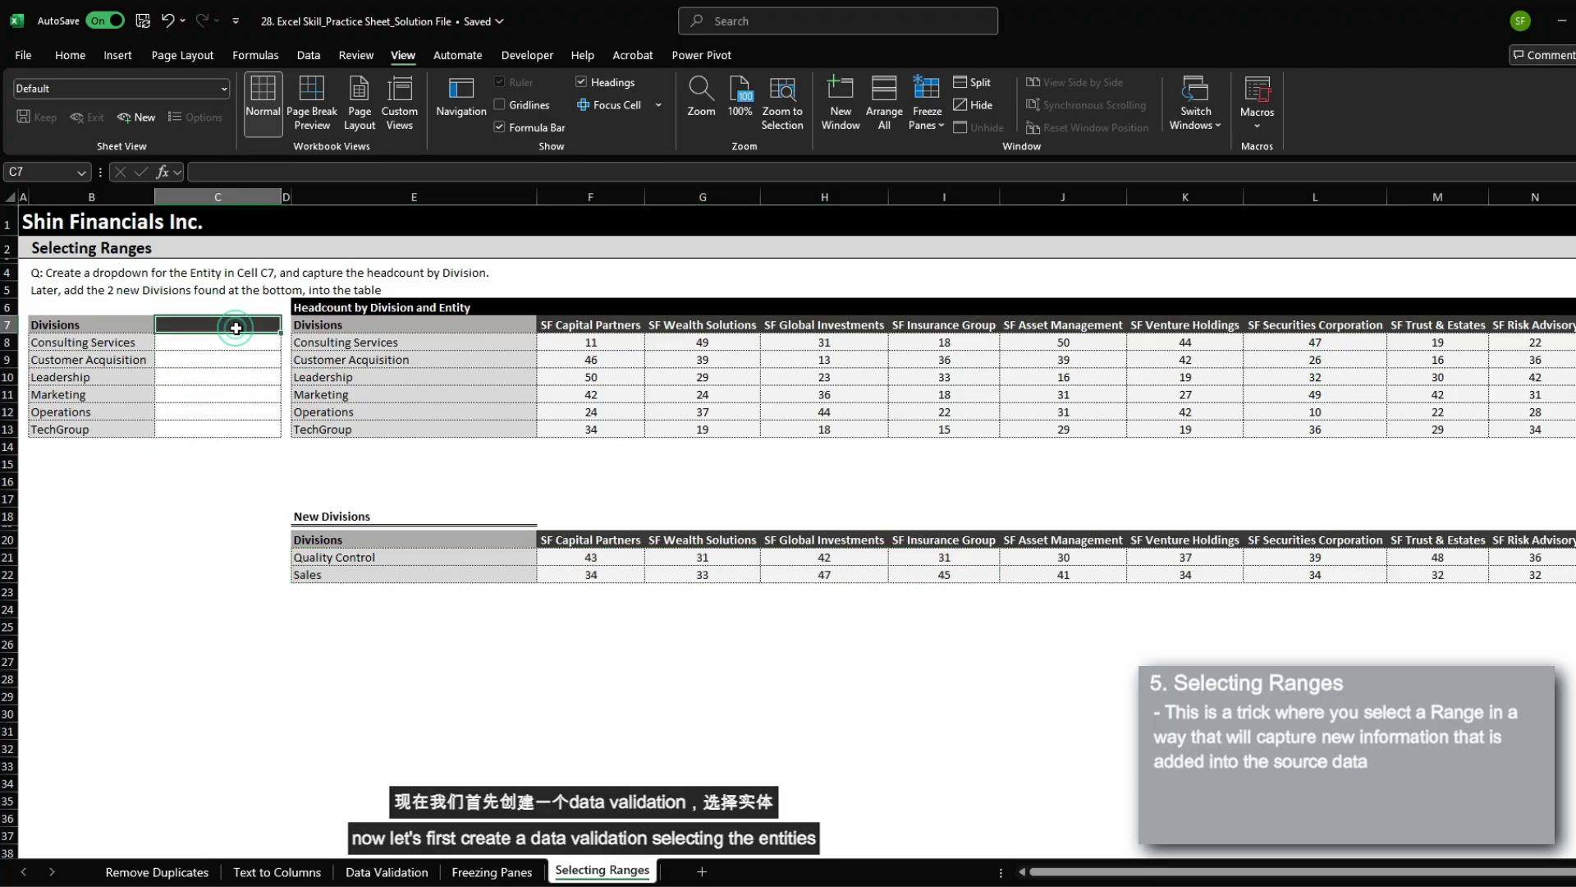
{"action": "left_click_drag", "start_coordinate": [576, 322], "coordinate": [697, 324]}
{"action": "left_click", "coordinate": [204, 320]}
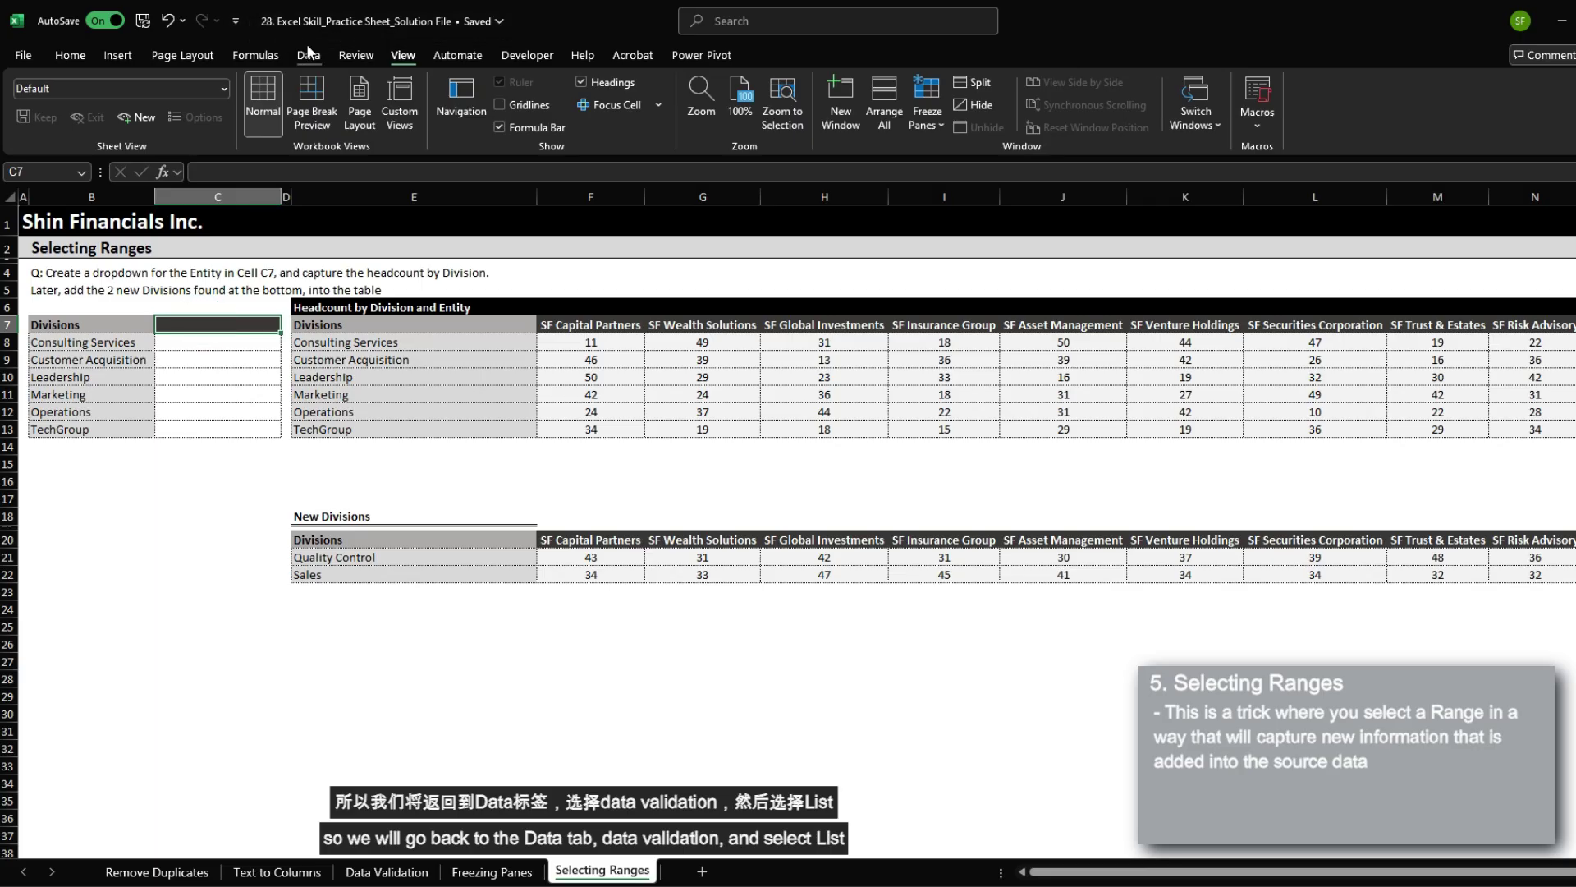
Add List data validation to C7 with source $F$7:$O$7, the entity headers
{"action": "left_click", "coordinate": [308, 51]}
{"action": "left_click", "coordinate": [1126, 121]}
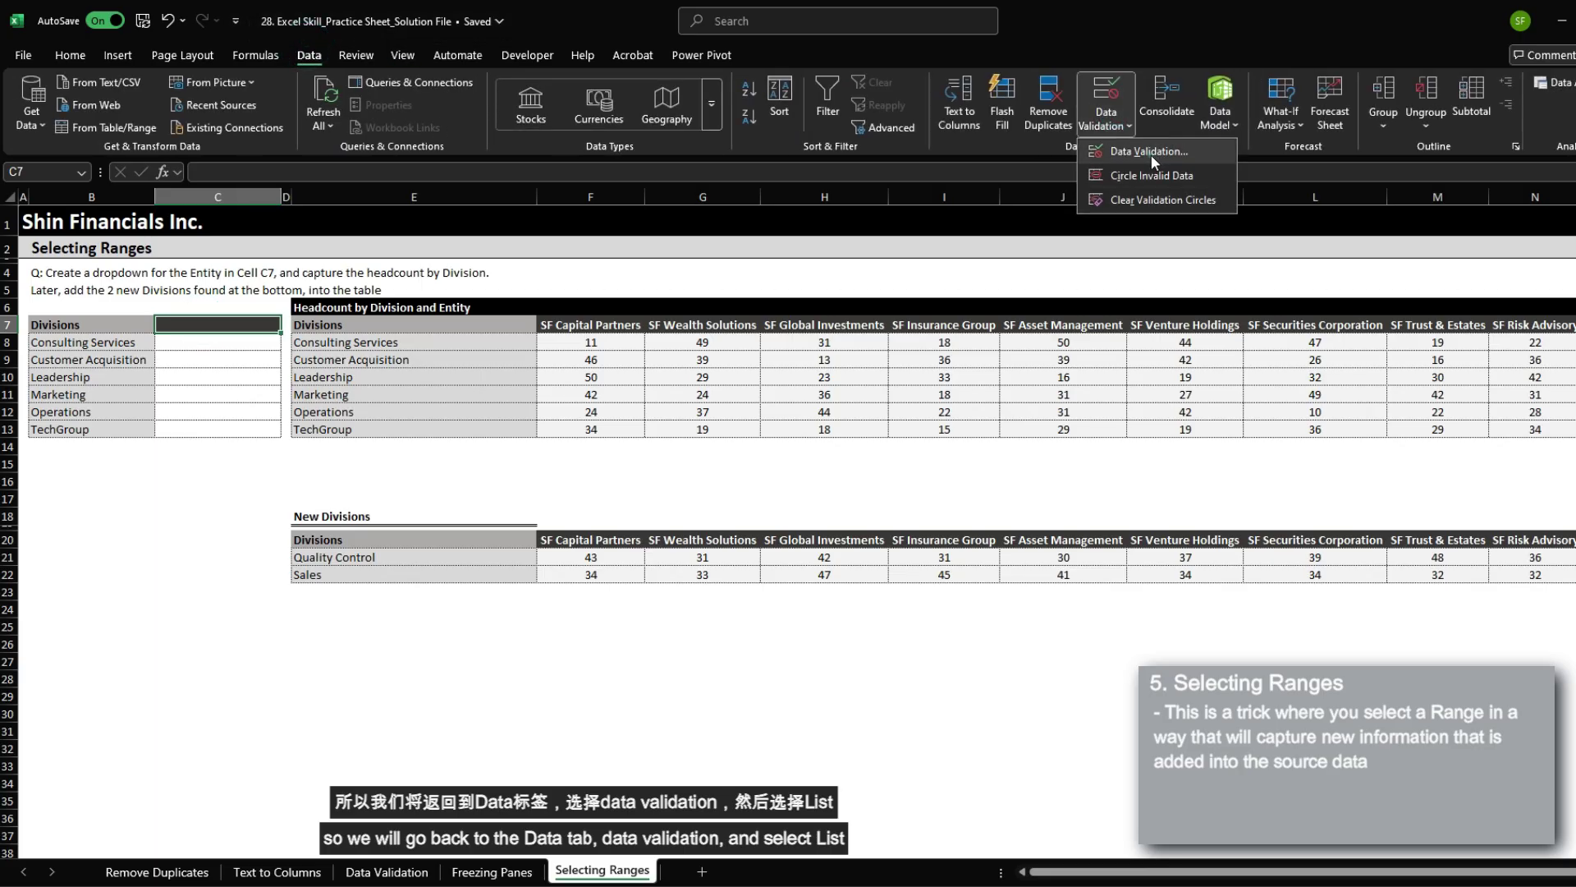
{"action": "left_click", "coordinate": [1151, 154]}
{"action": "left_click", "coordinate": [413, 569]}
{"action": "left_click", "coordinate": [395, 617]}
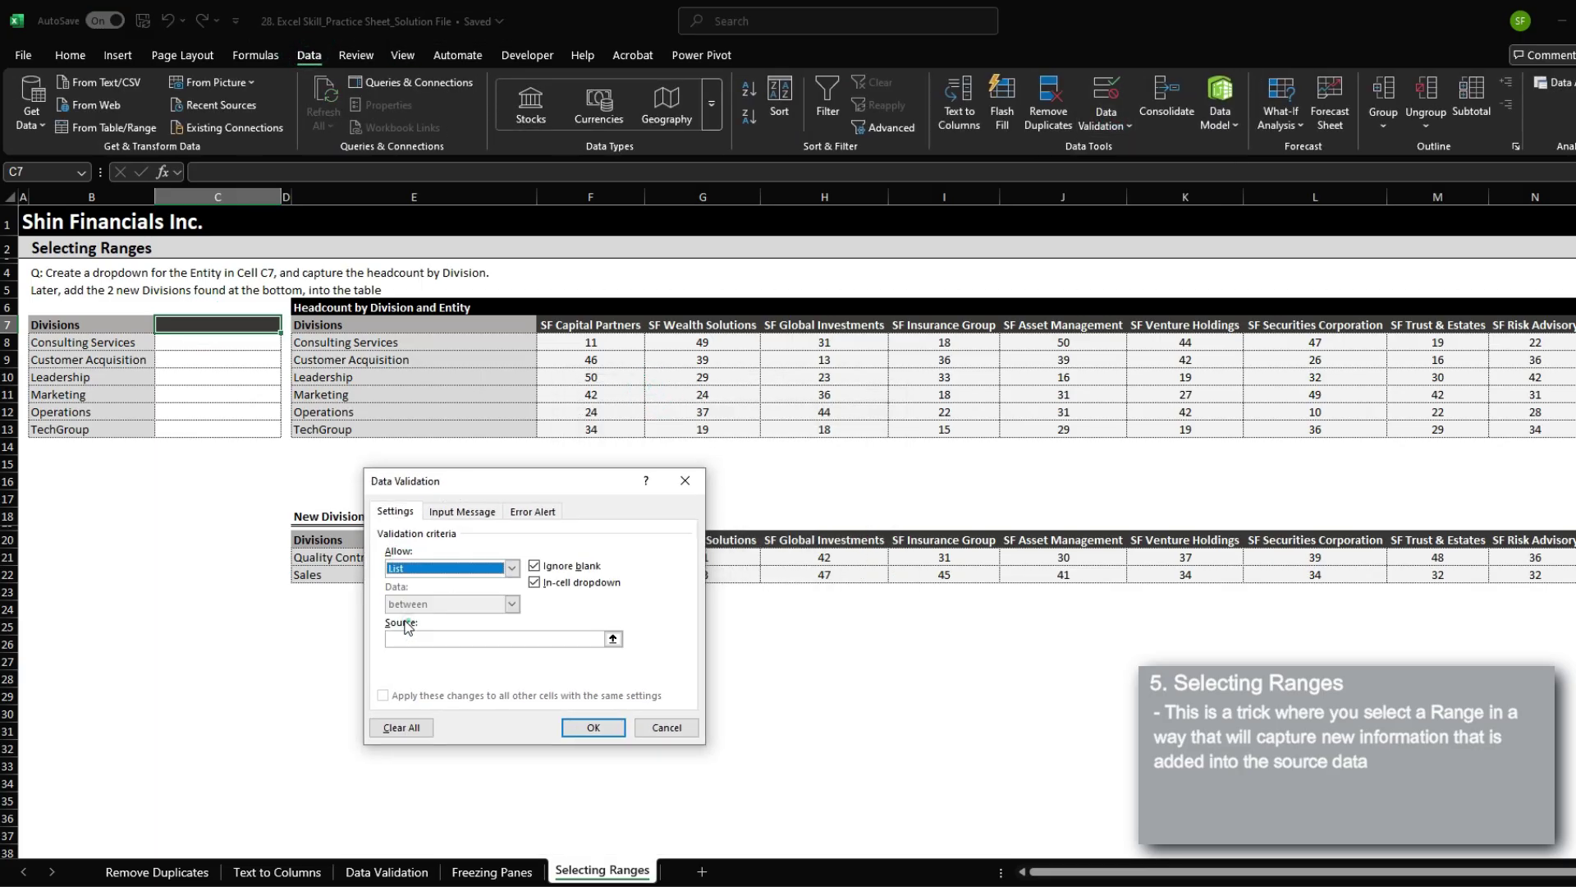
{"action": "left_click", "coordinate": [411, 637]}
{"action": "left_click", "coordinate": [592, 326]}
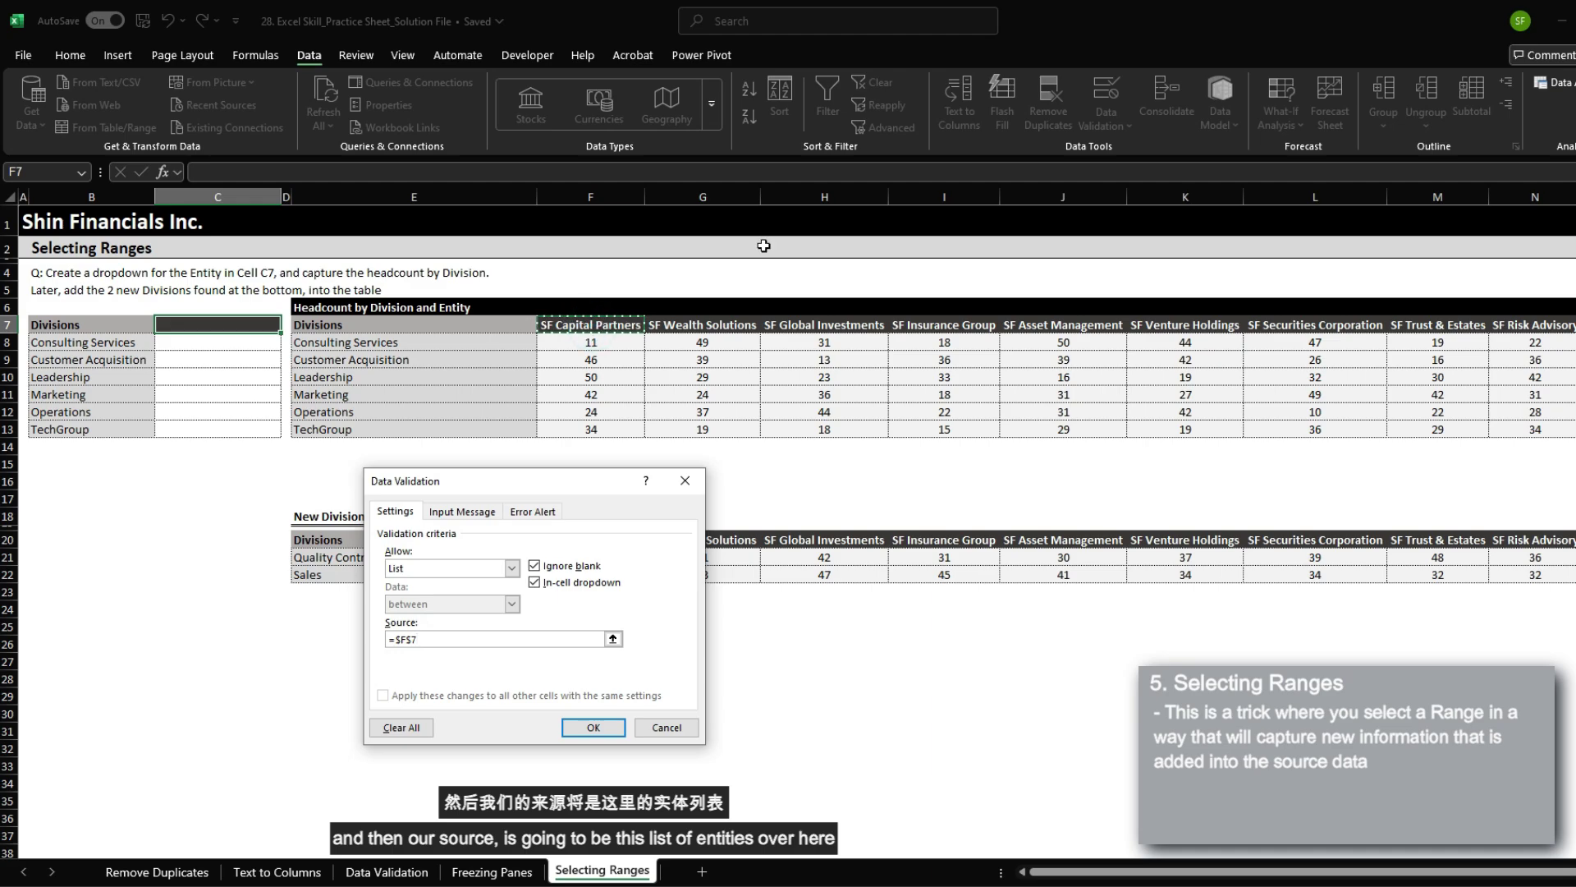
{"action": "key", "text": "ctrl+shift+Right"}
{"action": "left_click", "coordinate": [594, 725]}
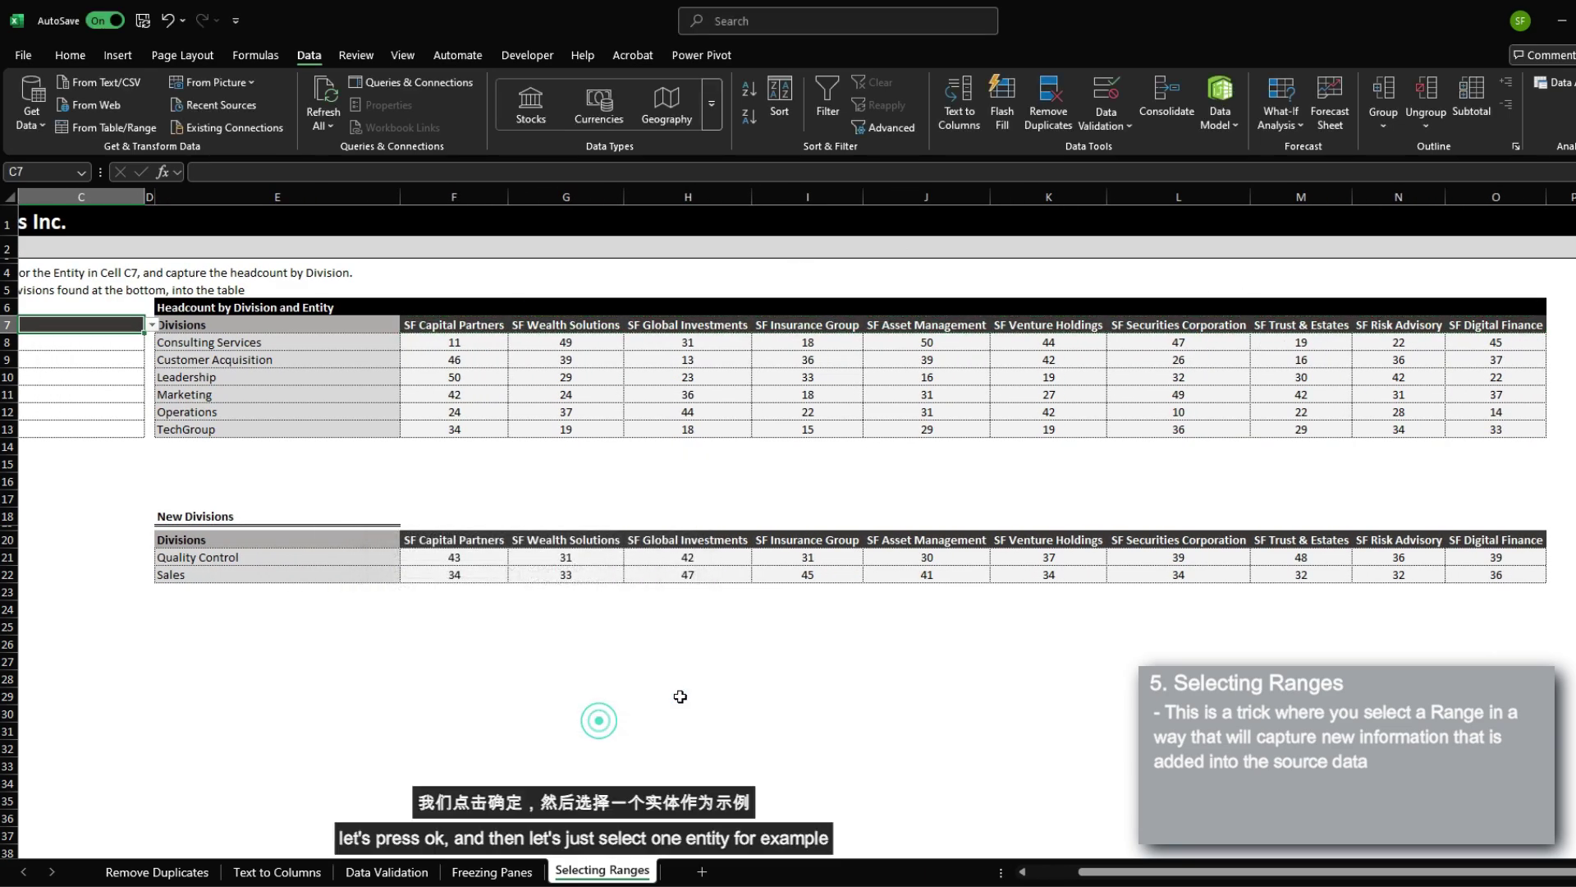
Choose SF Insurance Group from C7's dropdown
{"action": "scroll", "coordinate": [493, 509], "scroll_direction": "left", "scroll_amount": 2}
{"action": "left_click", "coordinate": [289, 326]}
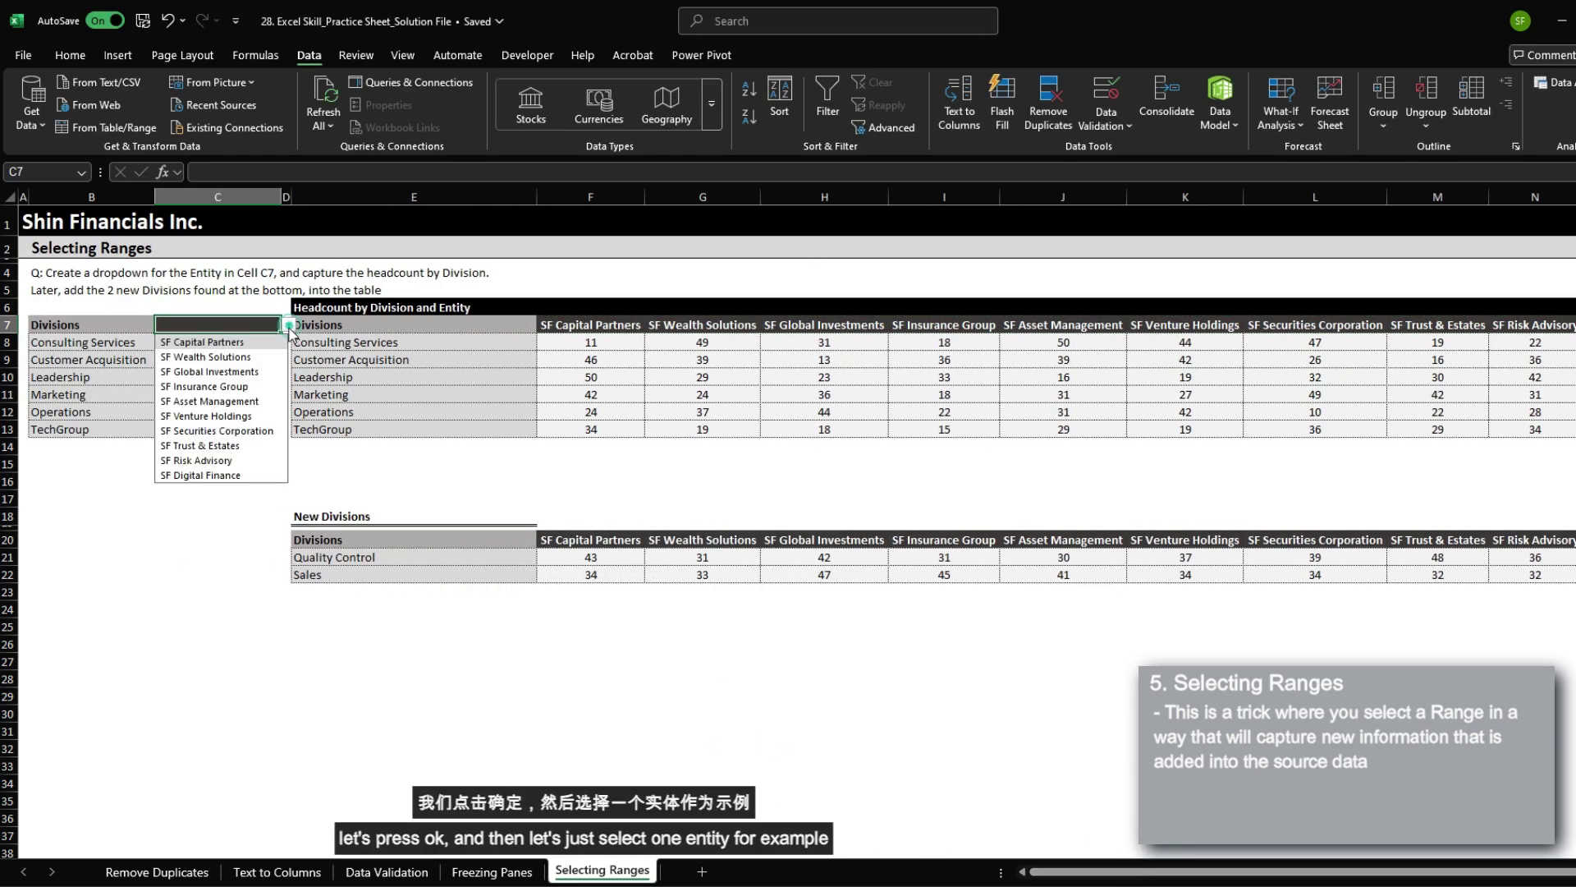
{"action": "left_click", "coordinate": [234, 385]}
{"action": "left_click", "coordinate": [243, 343]}
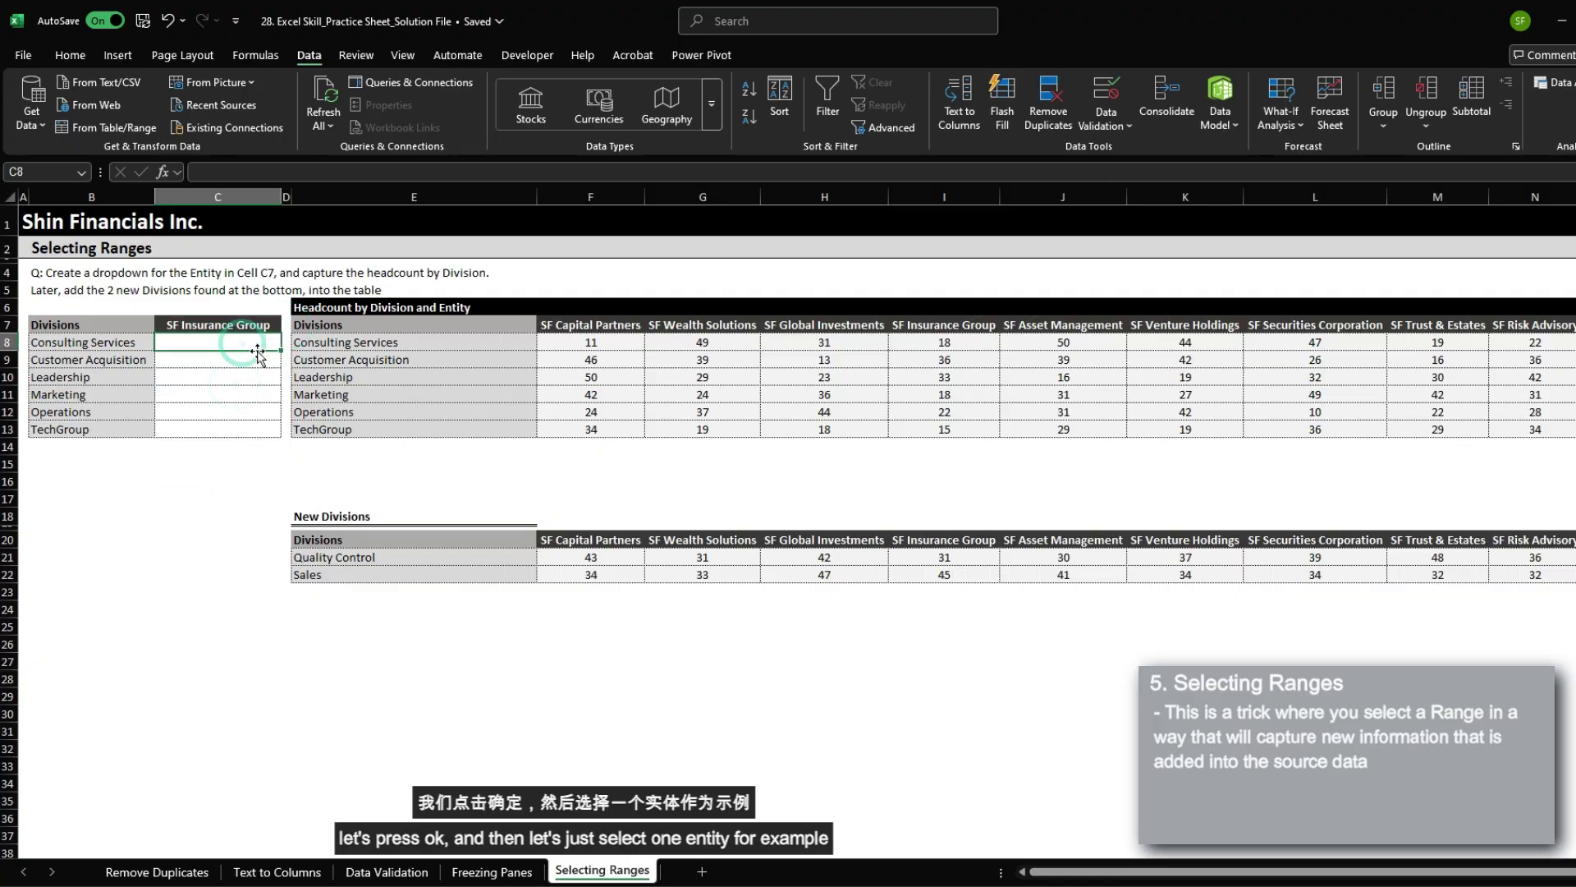
{"action": "left_click_drag", "start_coordinate": [475, 339], "coordinate": [484, 427]}
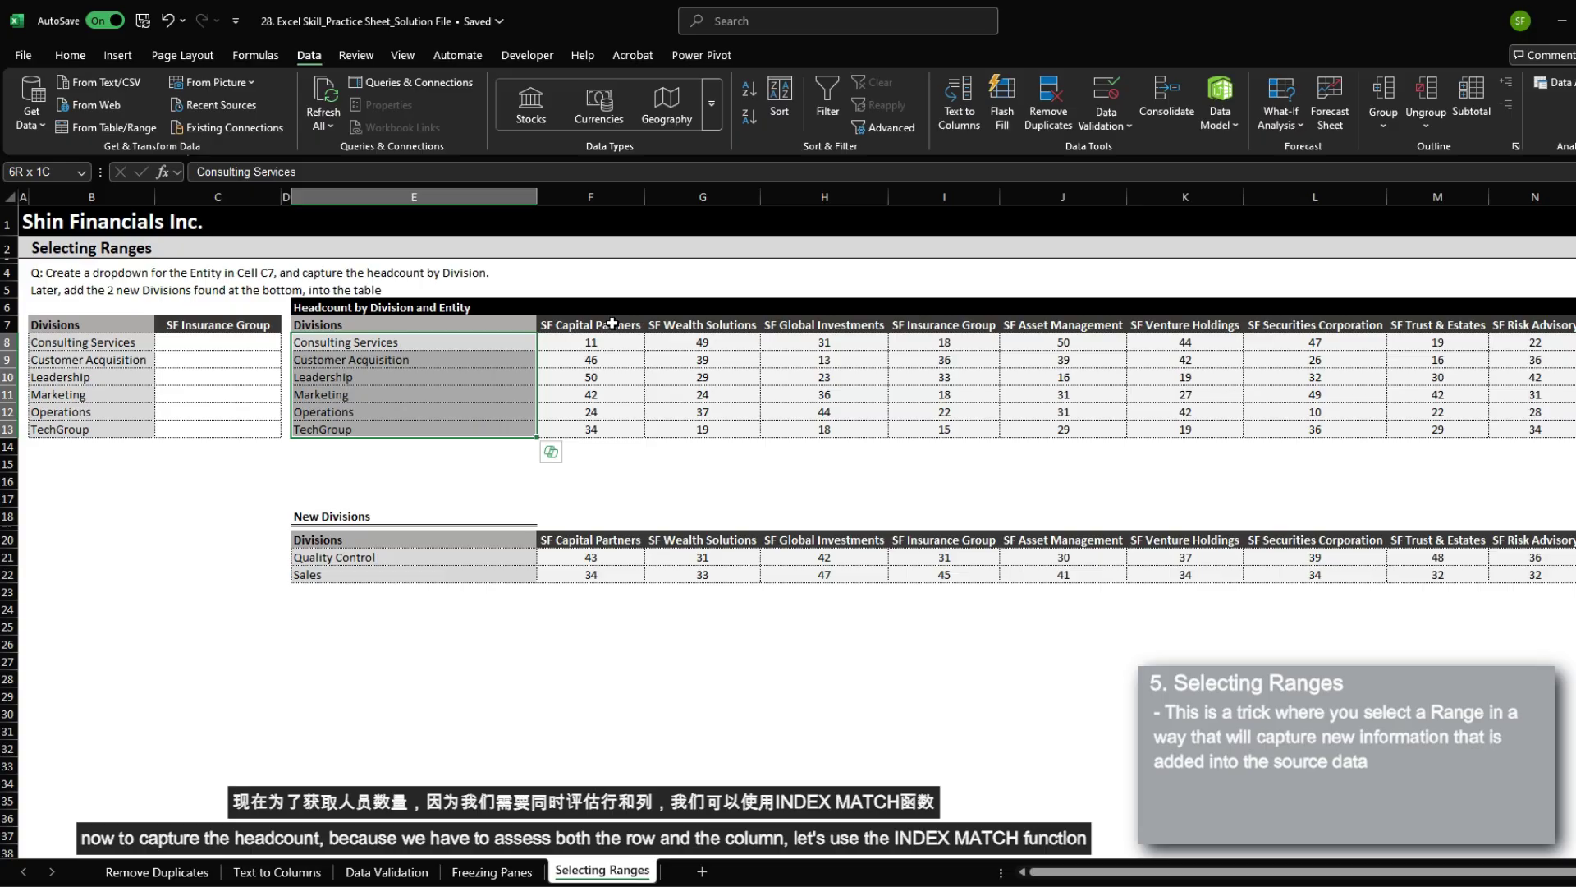
Enter =INDEX($F$8:$O$13,MATCH($B8,$E$8:$E$13,0),MATCH(C$7,$F$7:$O$7,0)) in C8
{"action": "left_click_drag", "start_coordinate": [611, 324], "coordinate": [1064, 324]}
{"action": "left_click", "coordinate": [278, 339]}
{"action": "type", "text": "=INDEX"}
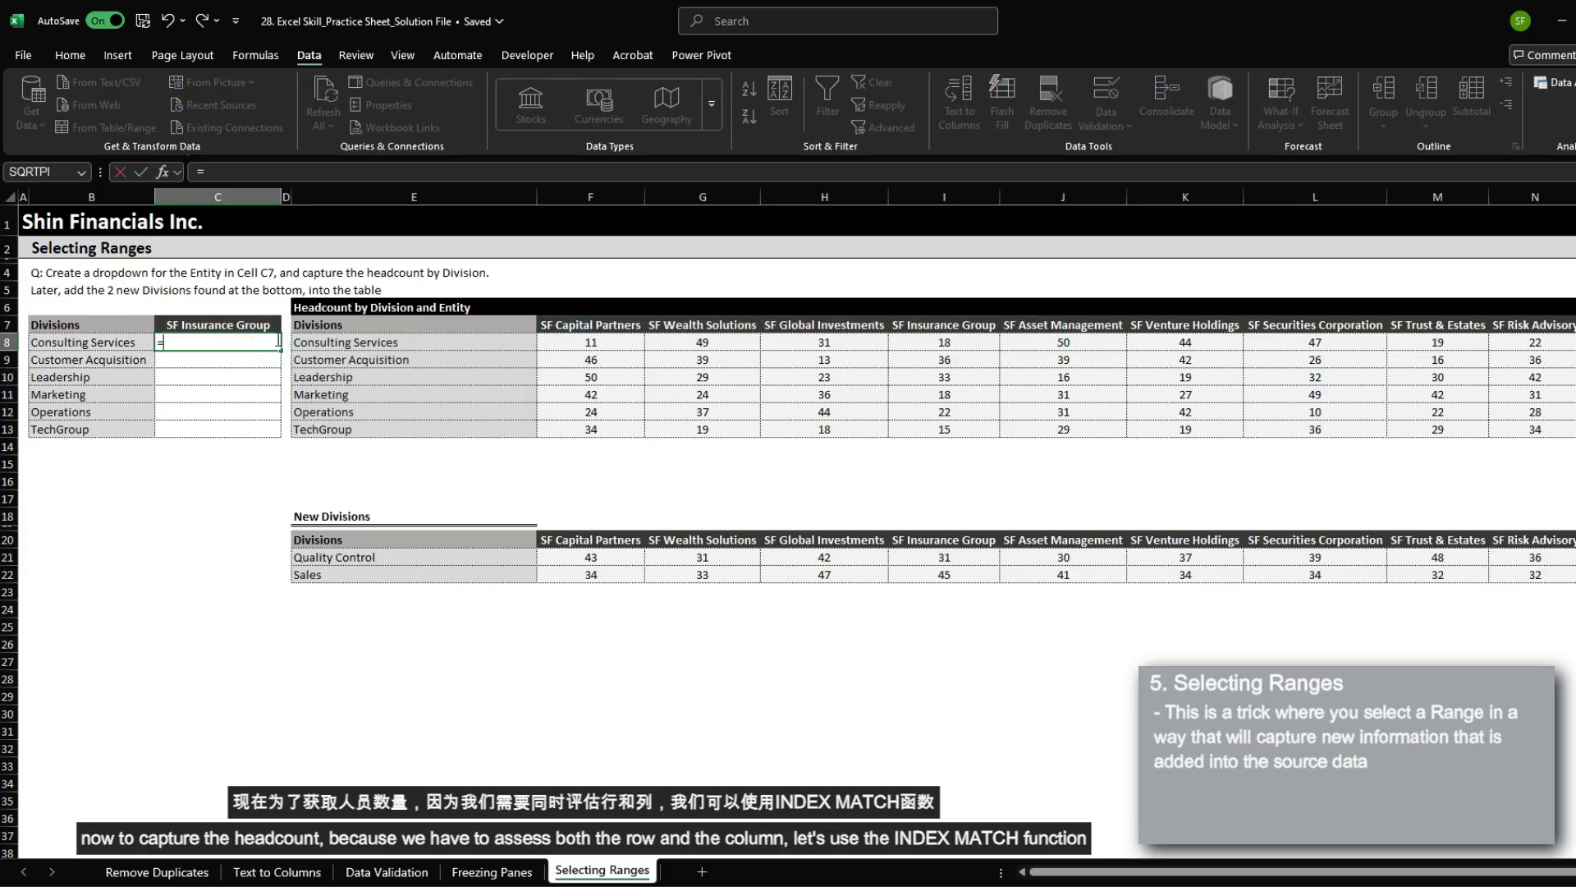
{"action": "key", "text": "Tab"}
{"action": "key", "text": "Right"}
{"action": "key", "text": "Right"}
{"action": "key", "text": "Right"}
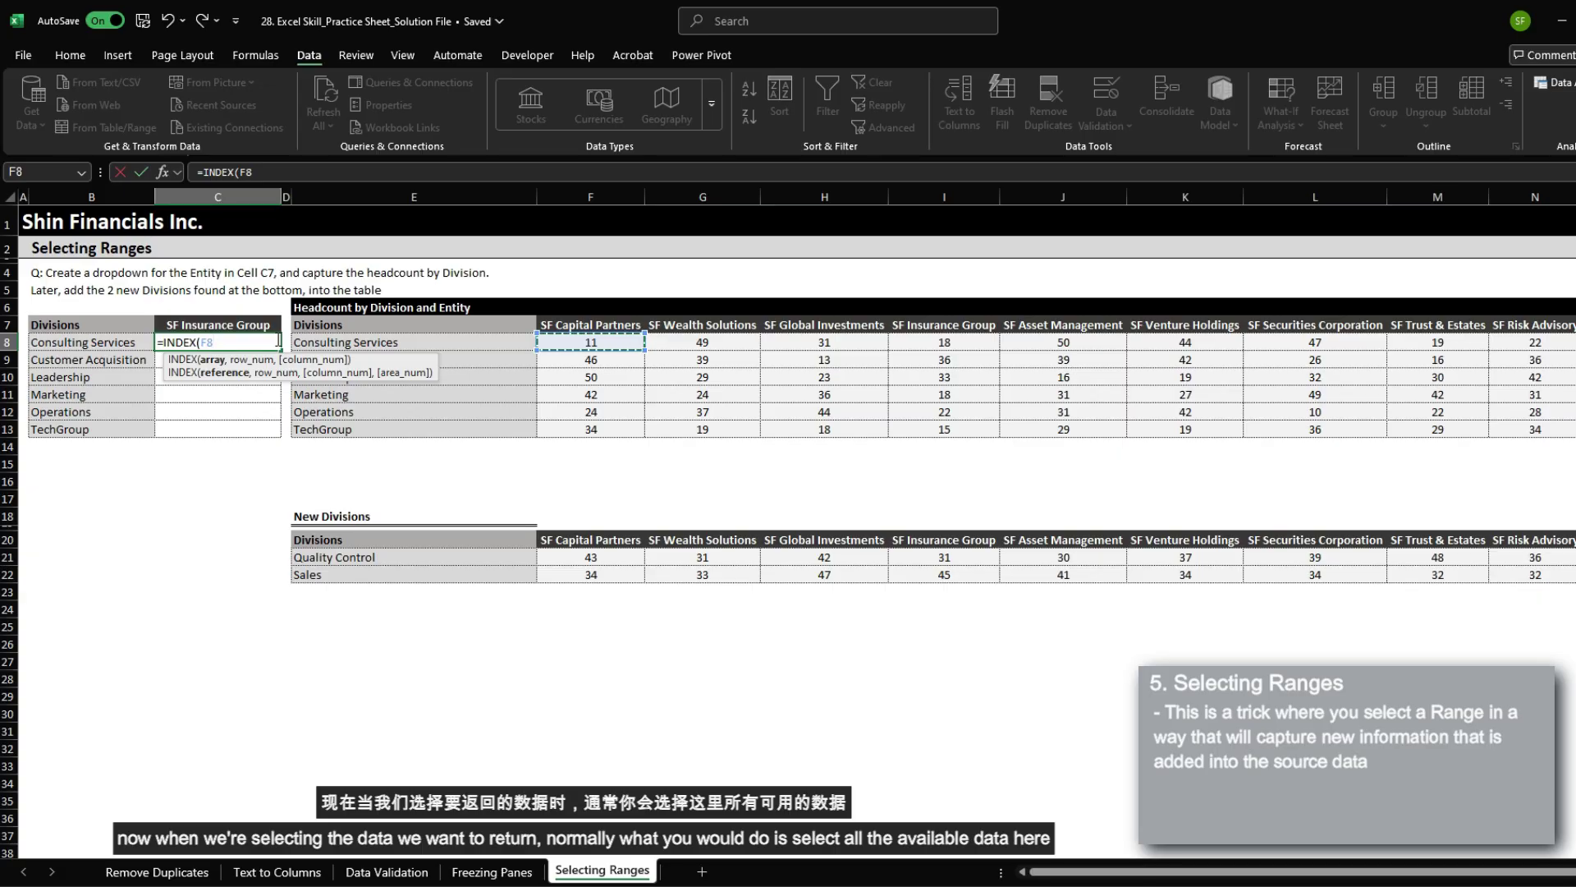
{"action": "key", "text": "ctrl+shift+Right"}
{"action": "key", "text": "ctrl+shift+Down"}
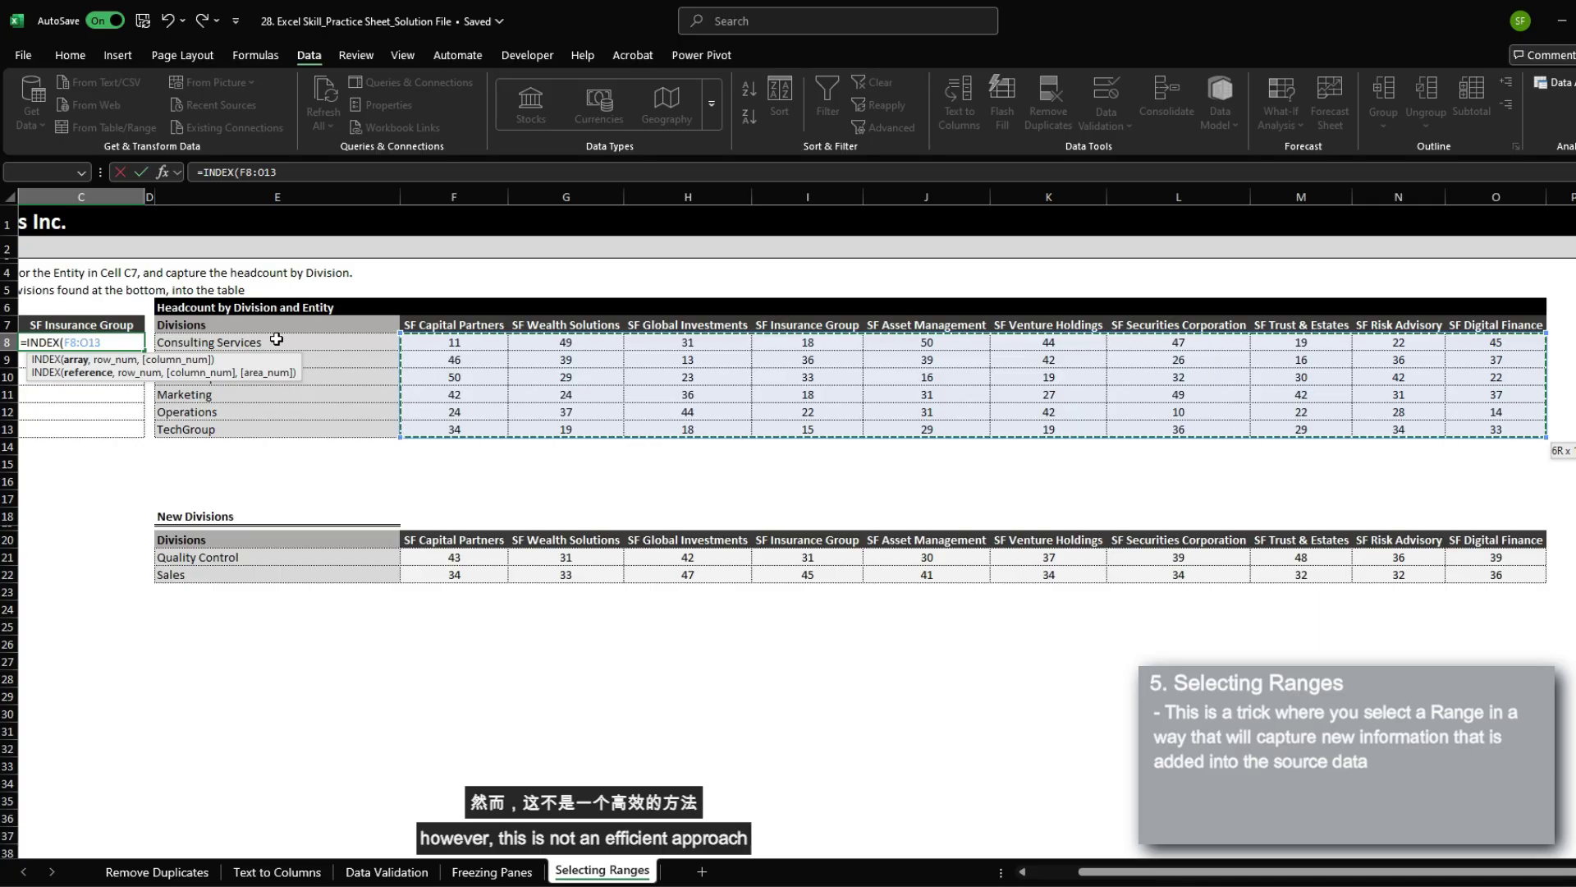
{"action": "key", "text": "F4"}
{"action": "type", "text": ","}
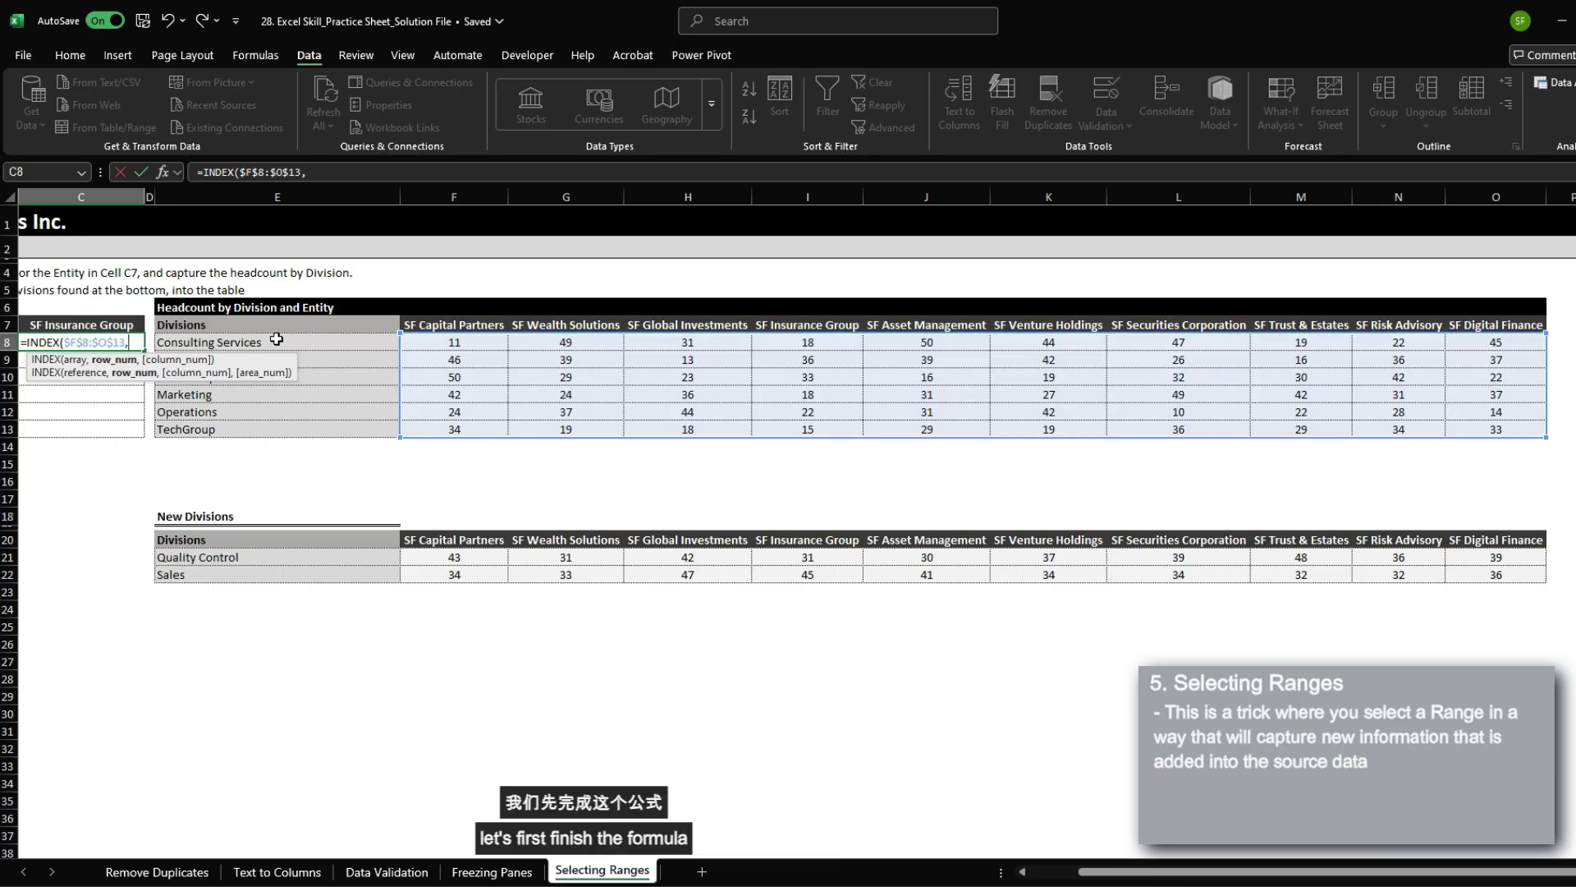
{"action": "type", "text": "MATCH($B8,$E$8:$E$13,0),MATCH(C$7,$F$7:$O$7,0))"}
{"action": "key", "text": "ctrl+Return"}
Copy the C8 formula down to C13, giving 18, 36, 33, 18, 22, 15
{"action": "key", "text": "ctrl+c"}
{"action": "key", "text": "shift+Down"}
{"action": "key", "text": "shift+Down"}
{"action": "key", "text": "shift+Down"}
{"action": "key", "text": "shift+Down"}
{"action": "key", "text": "shift+Down"}
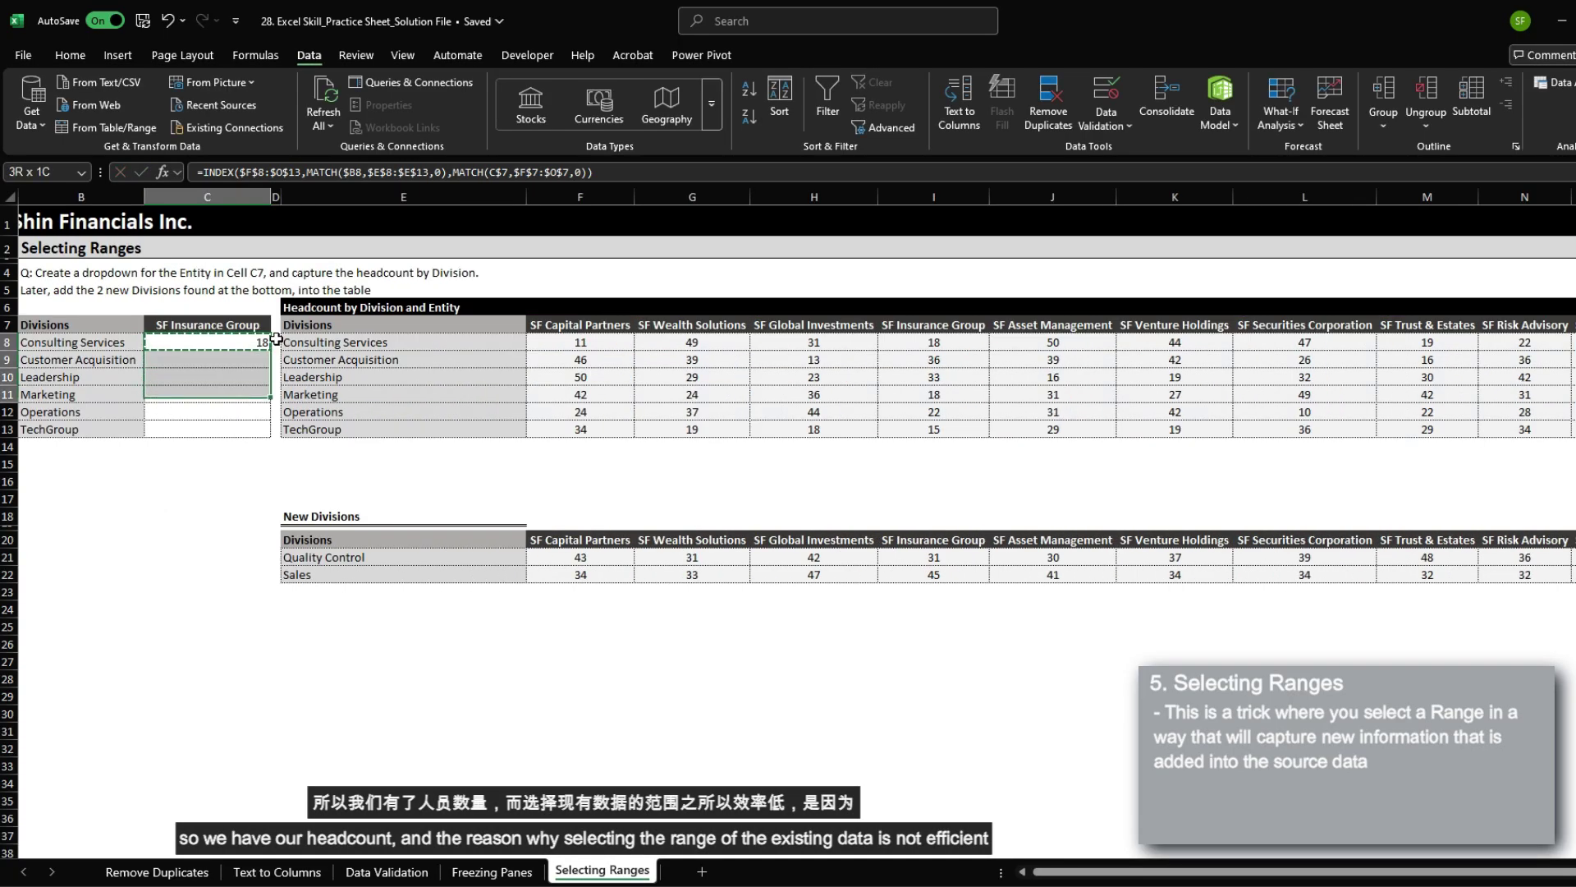
{"action": "key", "text": "ctrl+v"}
{"action": "key", "text": "Right"}
{"action": "key", "text": "Right"}
{"action": "key", "text": "Right"}
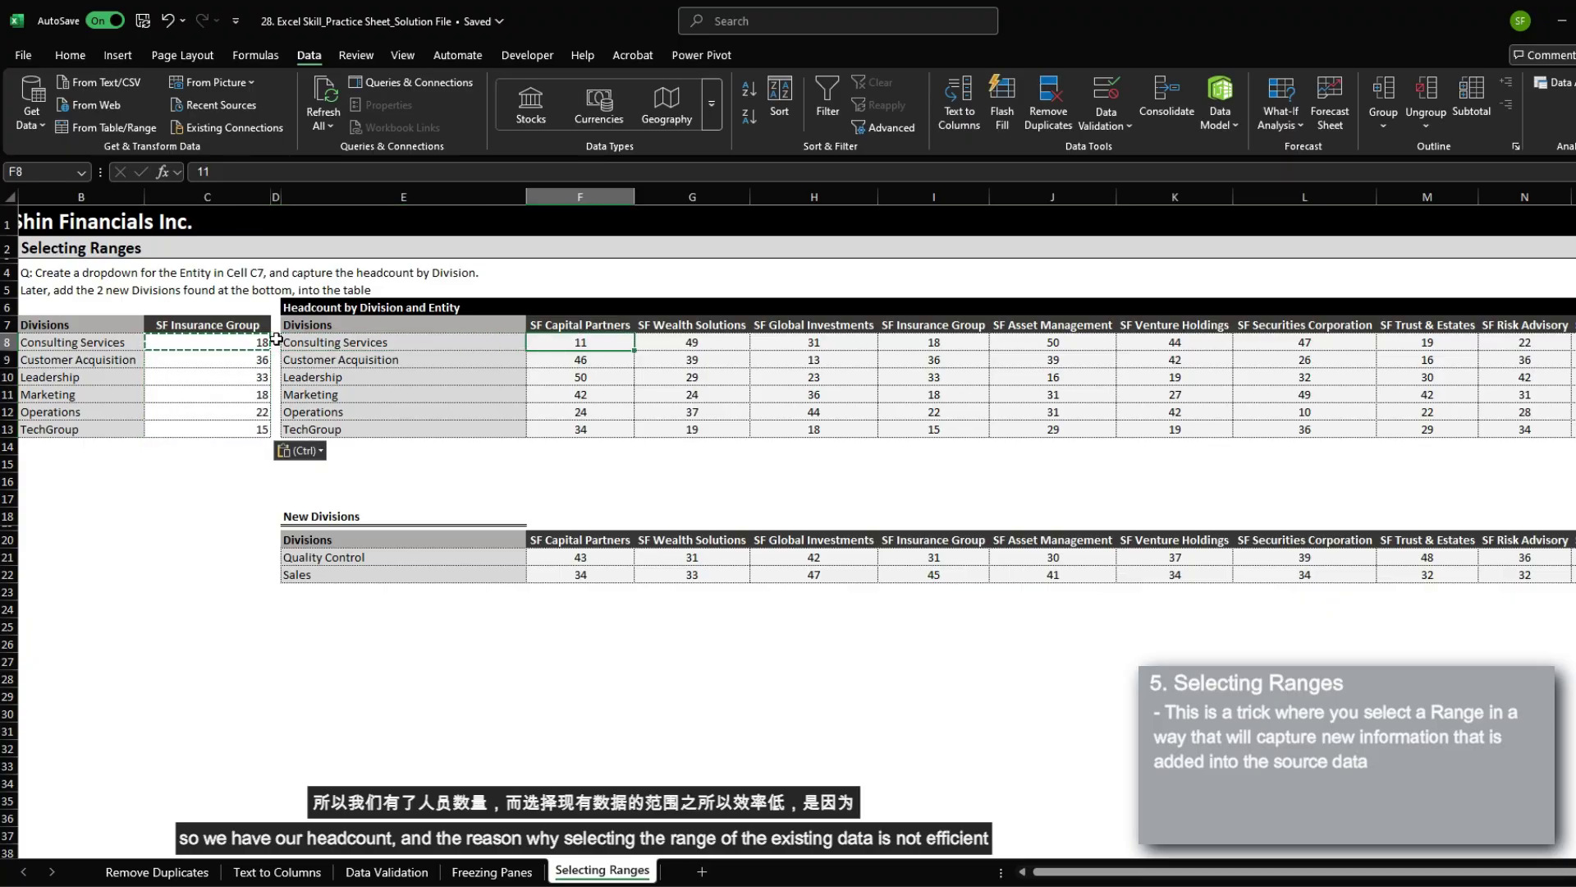
{"action": "key", "text": "ctrl+shift+Right"}
{"action": "key", "text": "ctrl+shift+Down"}
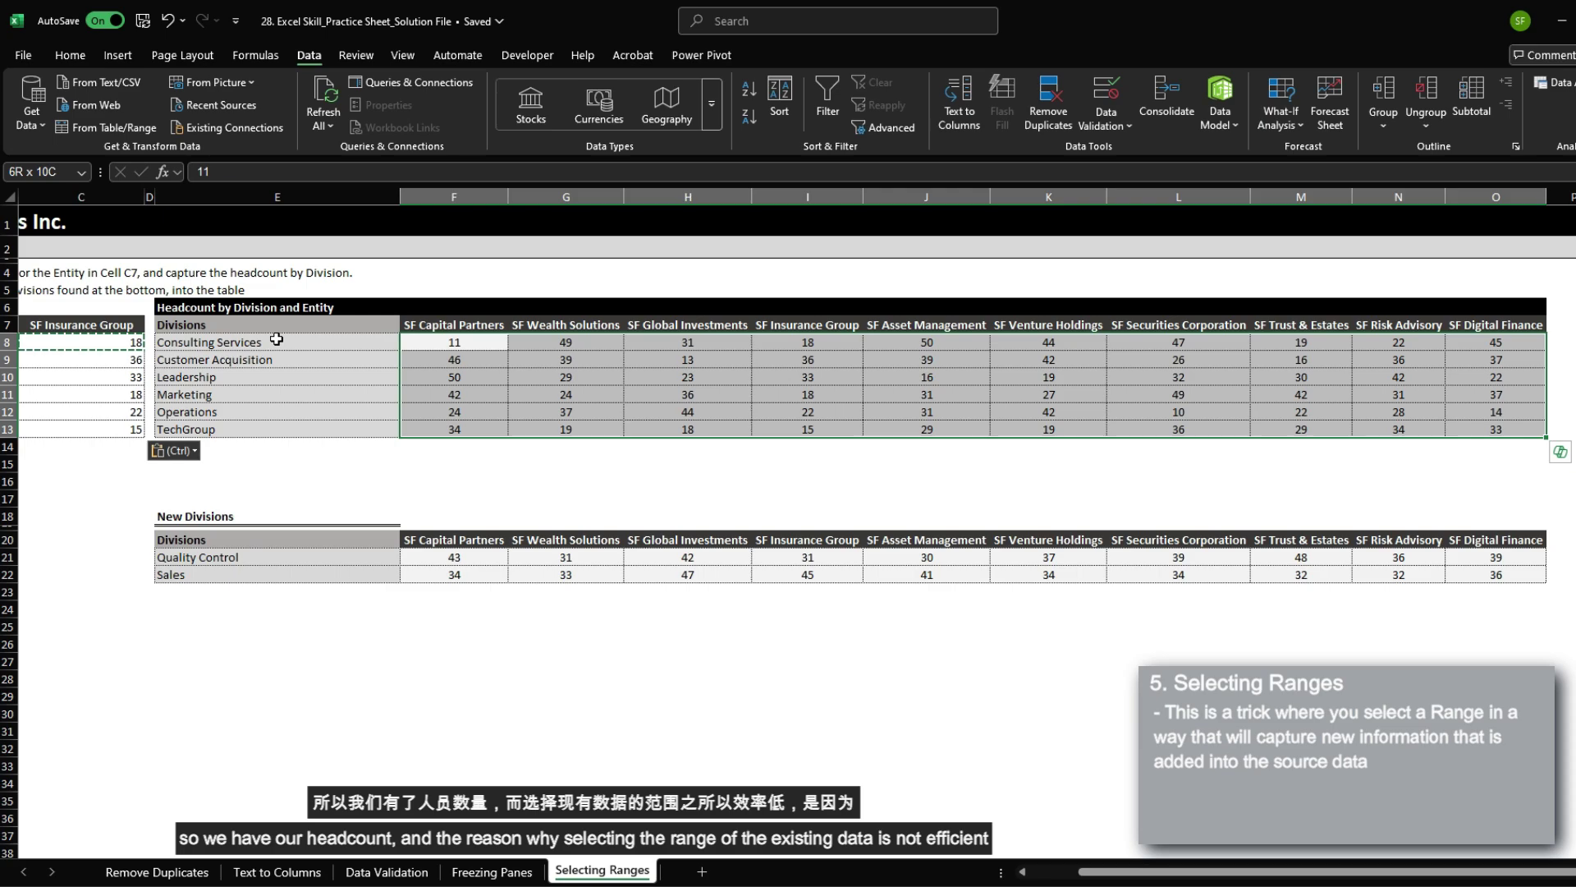
Copy the Quality Control and Sales rows from New Divisions beneath TechGroup at E14
{"action": "key", "text": "Down"}
{"action": "key", "text": "Down"}
{"action": "key", "text": "Down"}
{"action": "key", "text": "Down"}
{"action": "key", "text": "Down"}
{"action": "key", "text": "Down"}
{"action": "key", "text": "Down"}
{"action": "key", "text": "Down"}
{"action": "key", "text": "Down"}
{"action": "key", "text": "Down"}
{"action": "key", "text": "Down"}
{"action": "key", "text": "Left"}
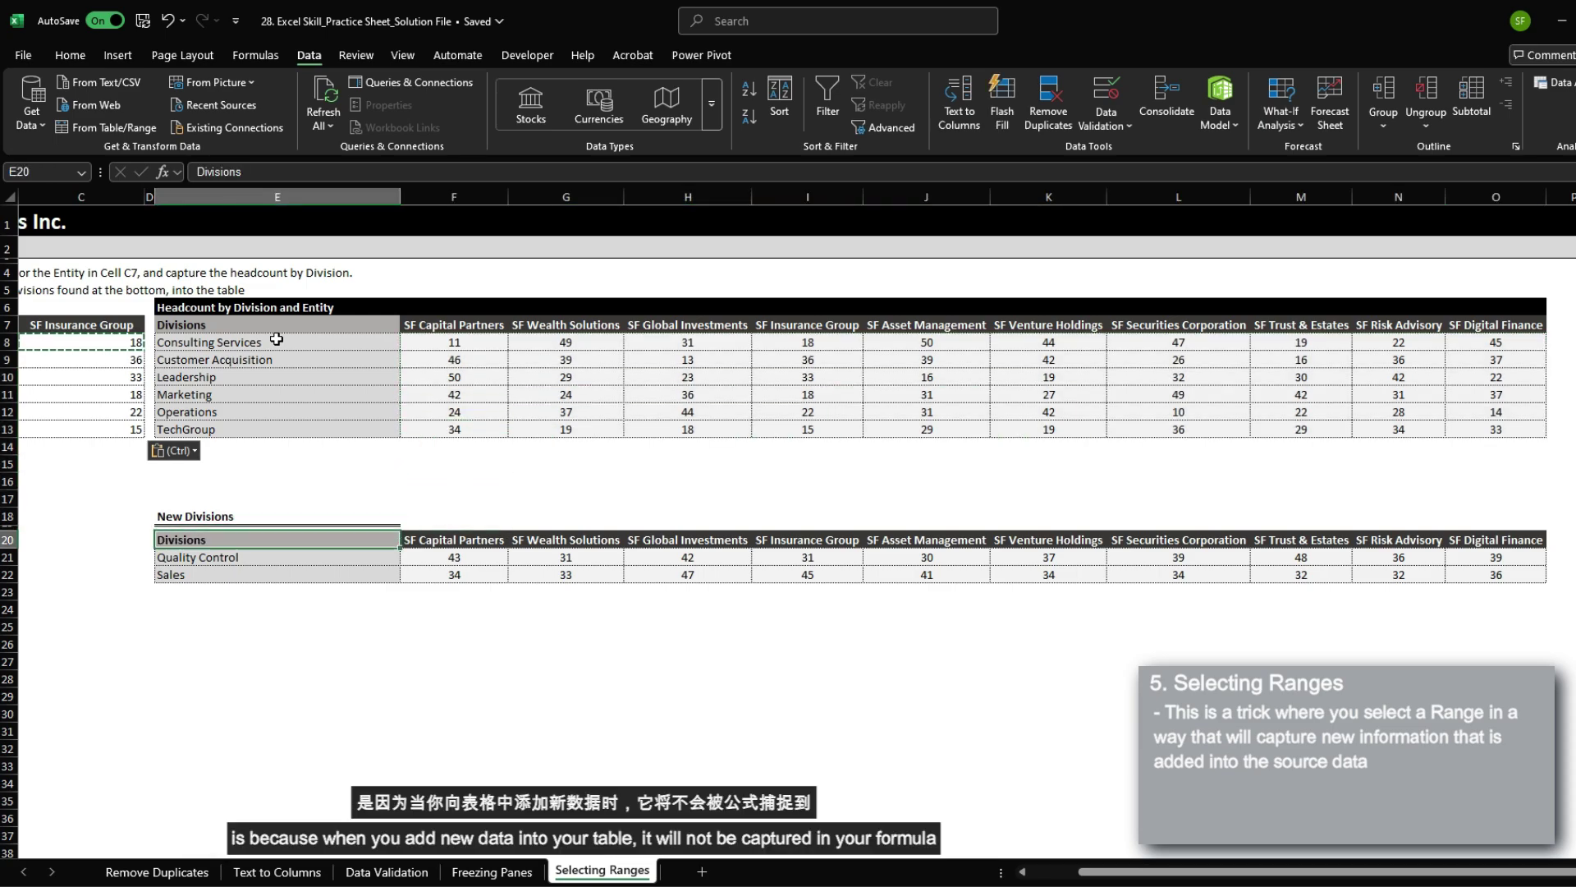
{"action": "key", "text": "Down"}
{"action": "key", "text": "ctrl+shift+Right"}
{"action": "key", "text": "ctrl+shift+Down"}
{"action": "key", "text": "ctrl+c"}
{"action": "key", "text": "Up"}
{"action": "key", "text": "Up"}
{"action": "key", "text": "Up"}
{"action": "key", "text": "Up"}
{"action": "key", "text": "Up"}
{"action": "key", "text": "Up"}
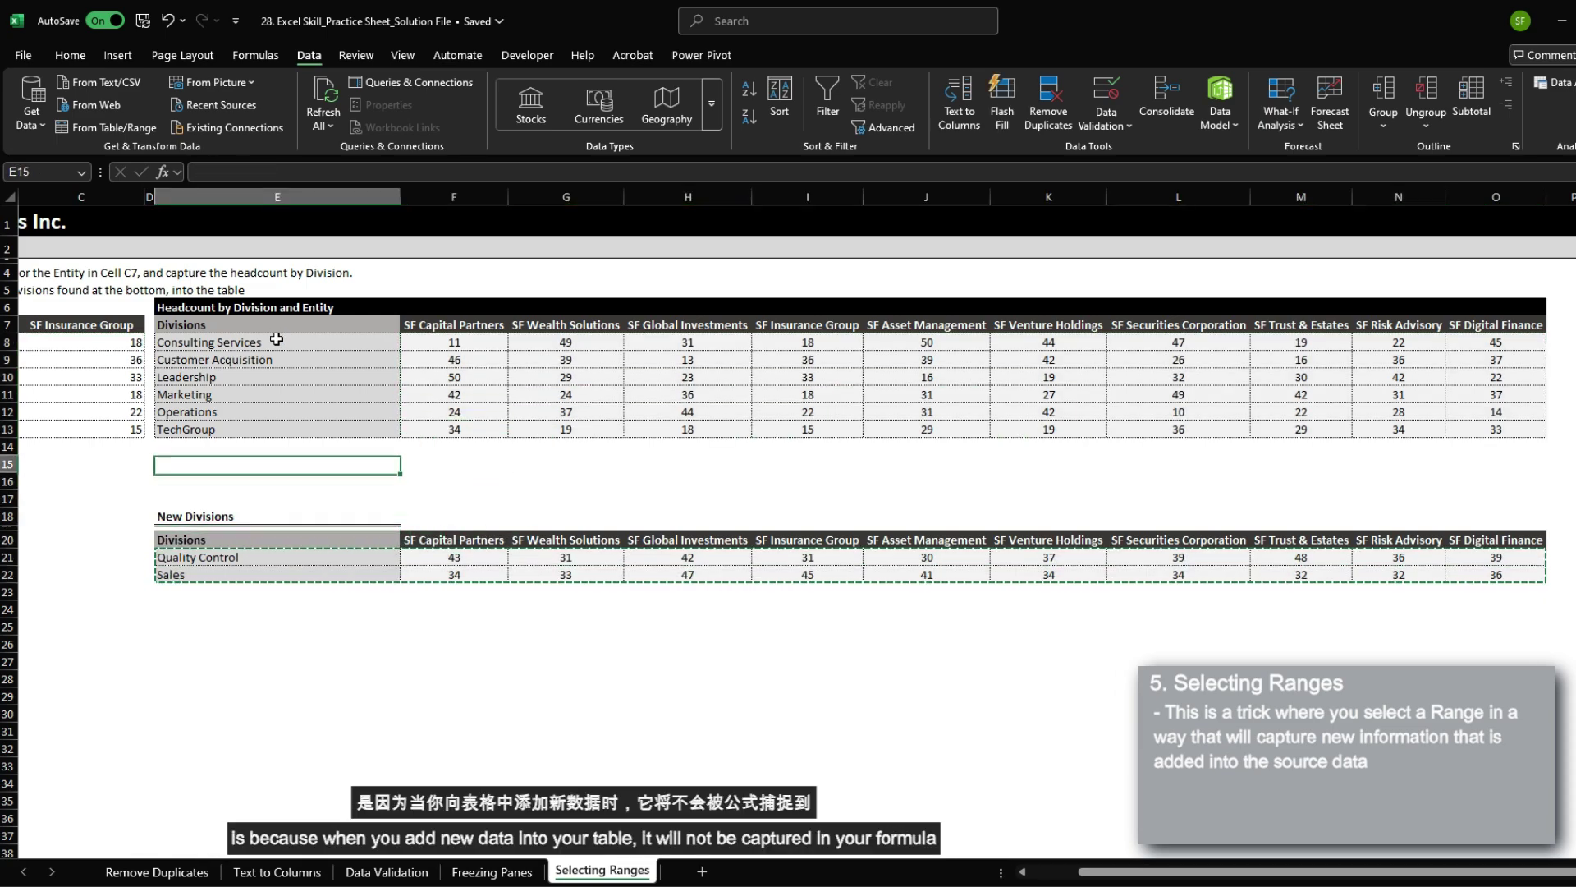
{"action": "key", "text": "Up"}
{"action": "key", "text": "ctrl+v"}
{"action": "key", "text": "Left"}
{"action": "key", "text": "Left"}
{"action": "key", "text": "Left"}
{"action": "key", "text": "Right"}
{"action": "key", "text": "Up"}
{"action": "key", "text": "Up"}
{"action": "key", "text": "Up"}
{"action": "key", "text": "Up"}
{"action": "key", "text": "Up"}
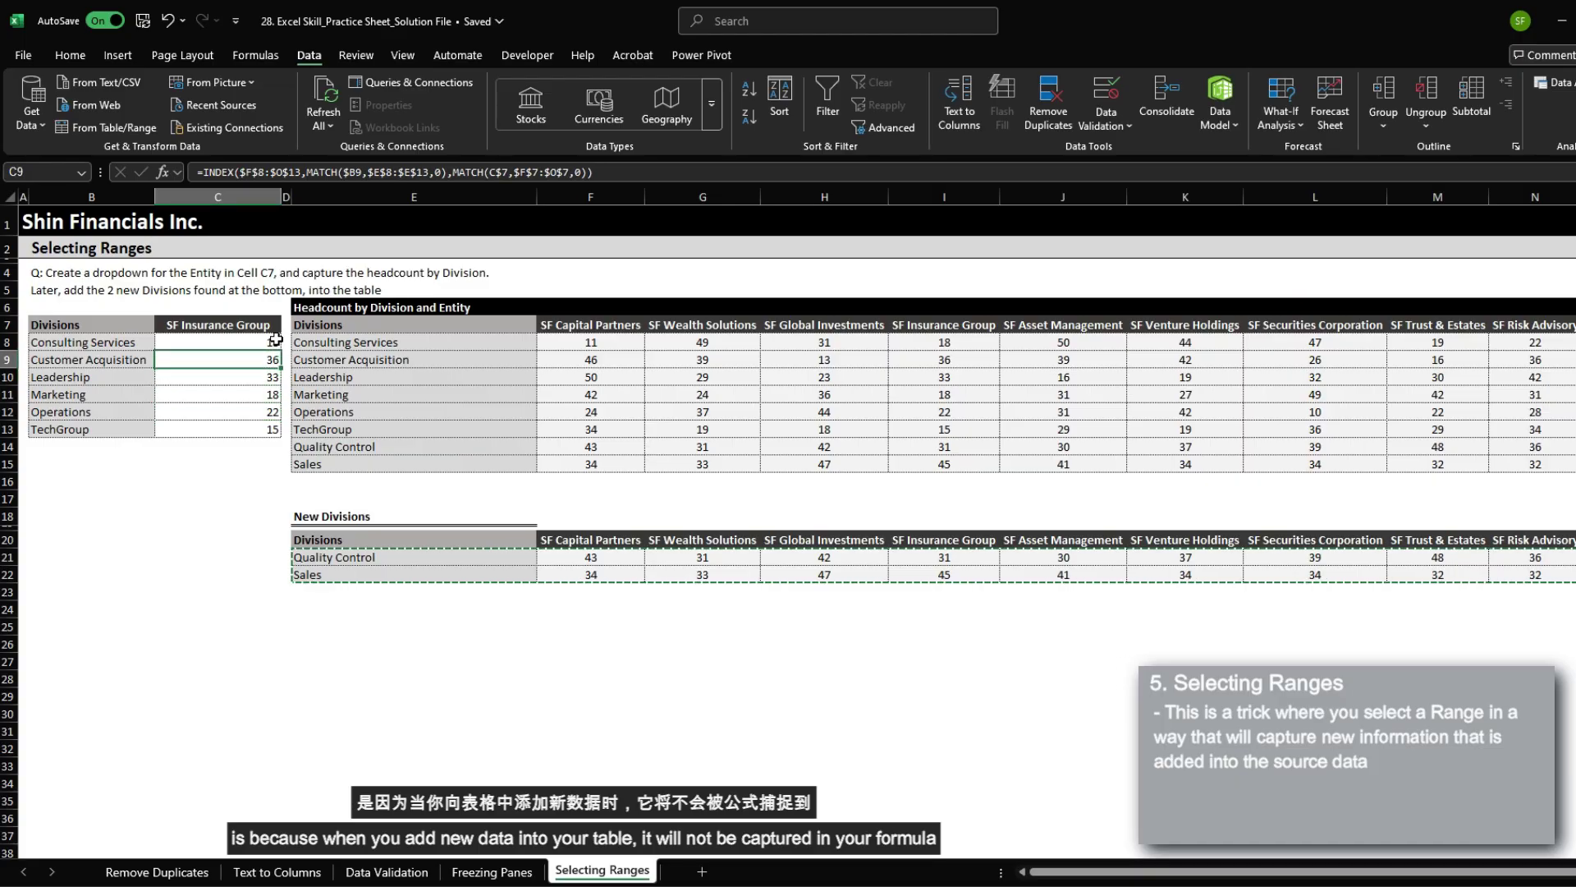
{"action": "key", "text": "Escape"}
Copy the Quality Control and Sales names into B14:B15
{"action": "left_click", "coordinate": [597, 336]}
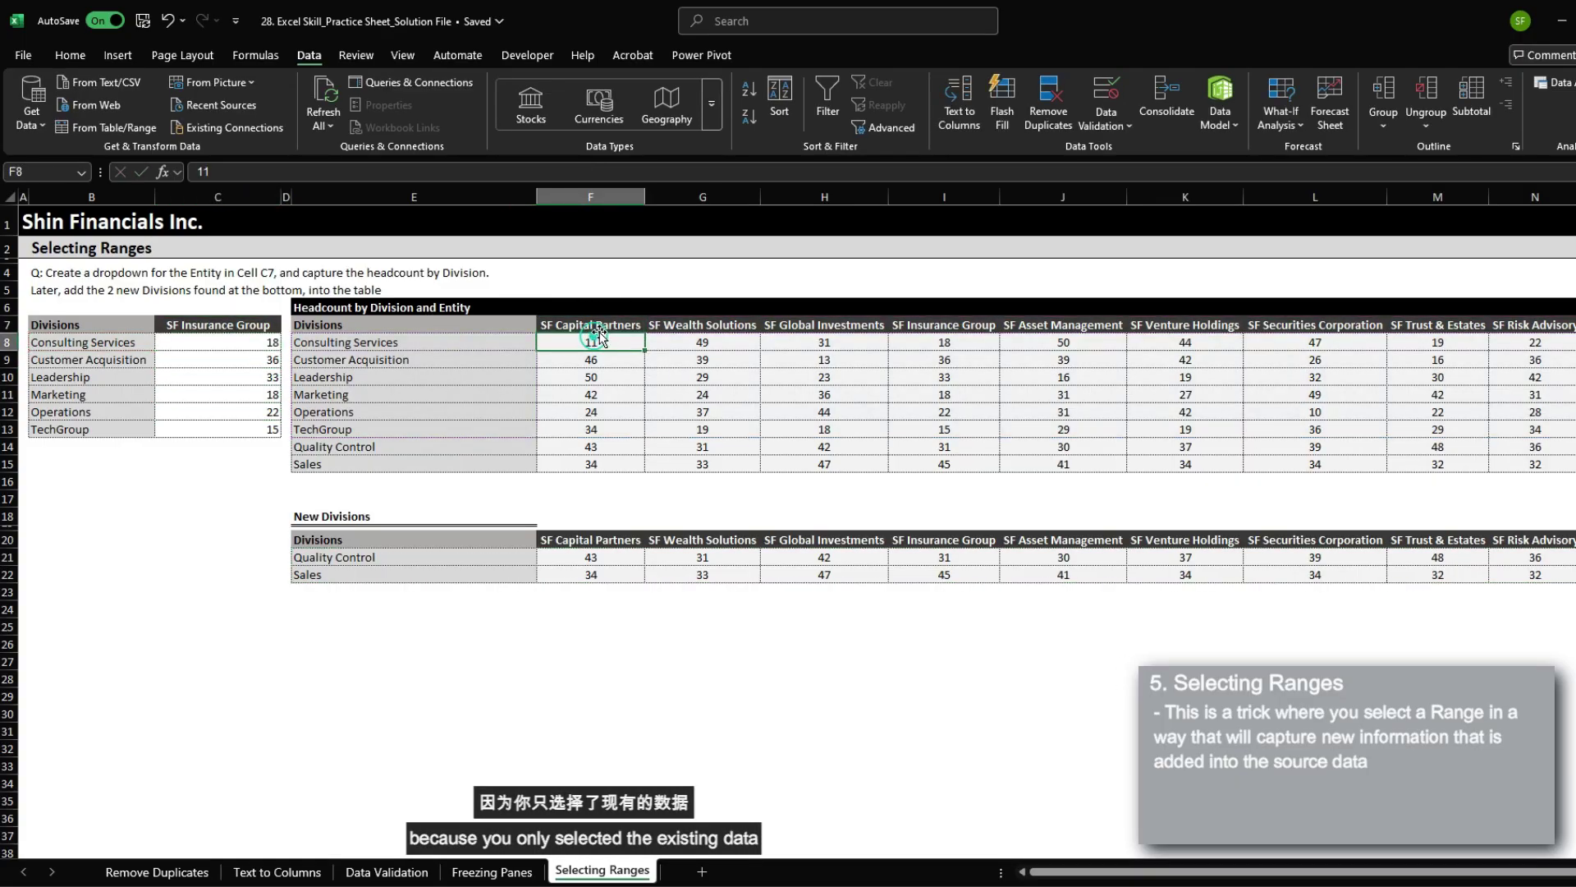
{"action": "left_click_drag", "start_coordinate": [600, 341], "coordinate": [604, 427]}
{"action": "left_click_drag", "start_coordinate": [369, 446], "coordinate": [369, 465]}
{"action": "key", "text": "ctrl+c"}
{"action": "left_click", "coordinate": [90, 447]}
{"action": "key", "text": "ctrl+v"}
Fill C13's lookup formula into C14:C15, which returns #N/A for both
{"action": "left_click", "coordinate": [217, 428]}
{"action": "key", "text": "ctrl+c"}
{"action": "mouse_move", "coordinate": [218, 428]}
{"action": "left_mouse_down"}
{"action": "mouse_move", "coordinate": [233, 457]}
{"action": "mouse_move", "coordinate": [208, 446]}
{"action": "left_mouse_up"}
{"action": "key", "text": "ctrl+v"}
{"action": "double_click", "coordinate": [211, 446]}
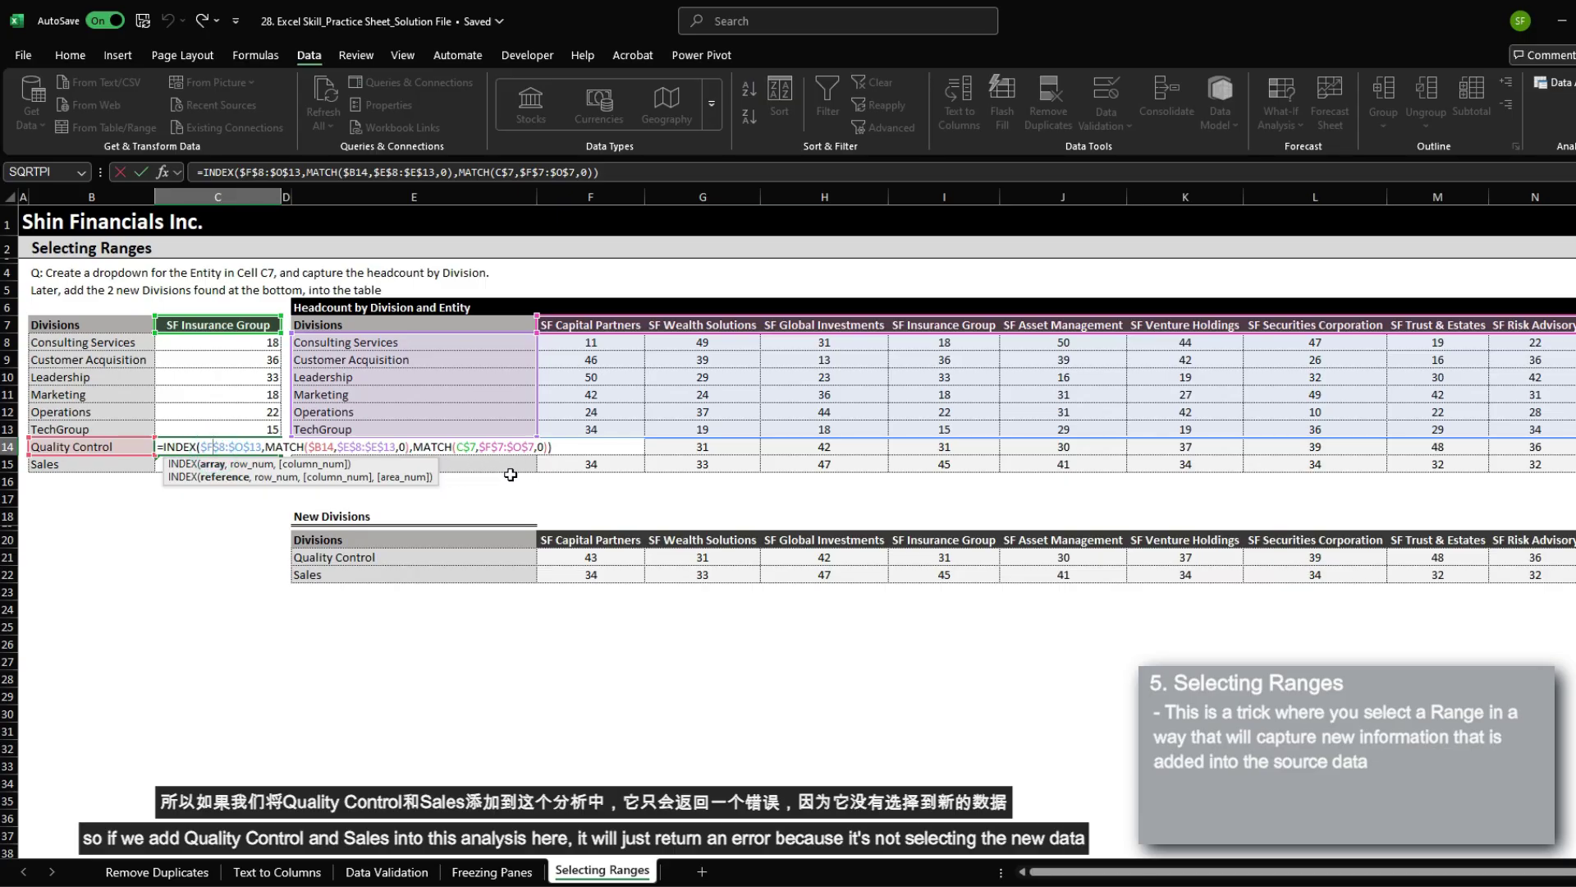
{"action": "key", "text": "Escape"}
Delete the trial Quality Control and Sales rows in E14:O15
{"action": "key", "text": "Right"}
{"action": "key", "text": "Right"}
{"action": "key", "text": "ctrl+shift+Right"}
{"action": "key", "text": "shift+Down"}
{"action": "key", "text": "Delete"}
{"action": "key", "text": "Up"}
{"action": "key", "text": "Up"}
{"action": "key", "text": "Up"}
{"action": "key", "text": "Up"}
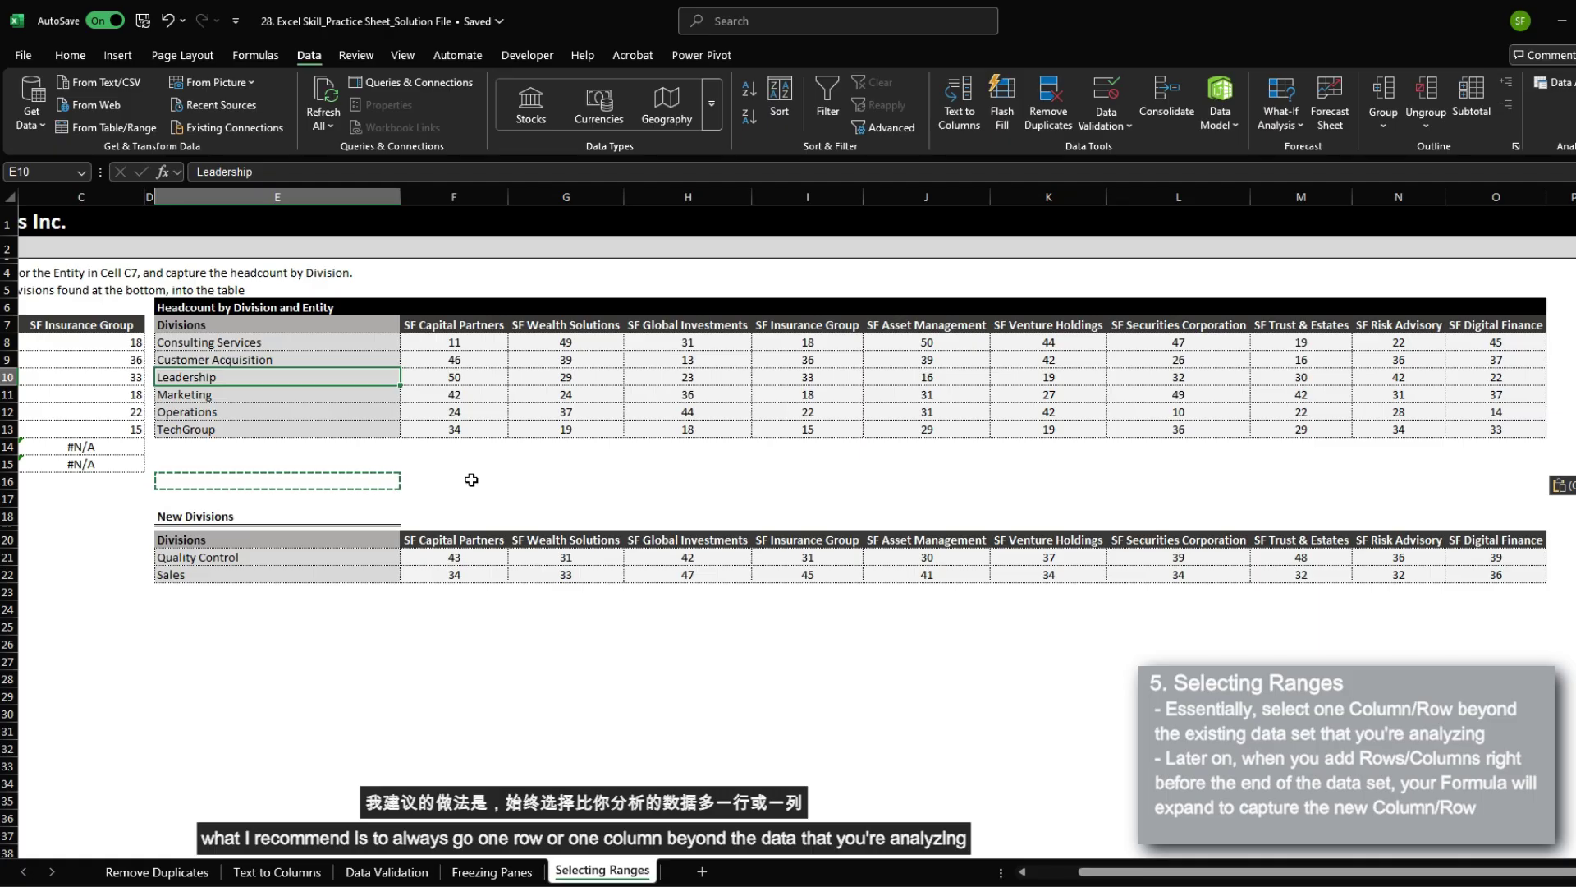
{"action": "key", "text": "Left"}
{"action": "key", "text": "Left"}
{"action": "key", "text": "Up"}
{"action": "key", "text": "Up"}
Clear the old lookups and start =INDEX in C8 over the extended range $F$8:$P$14
{"action": "key", "text": "Delete"}
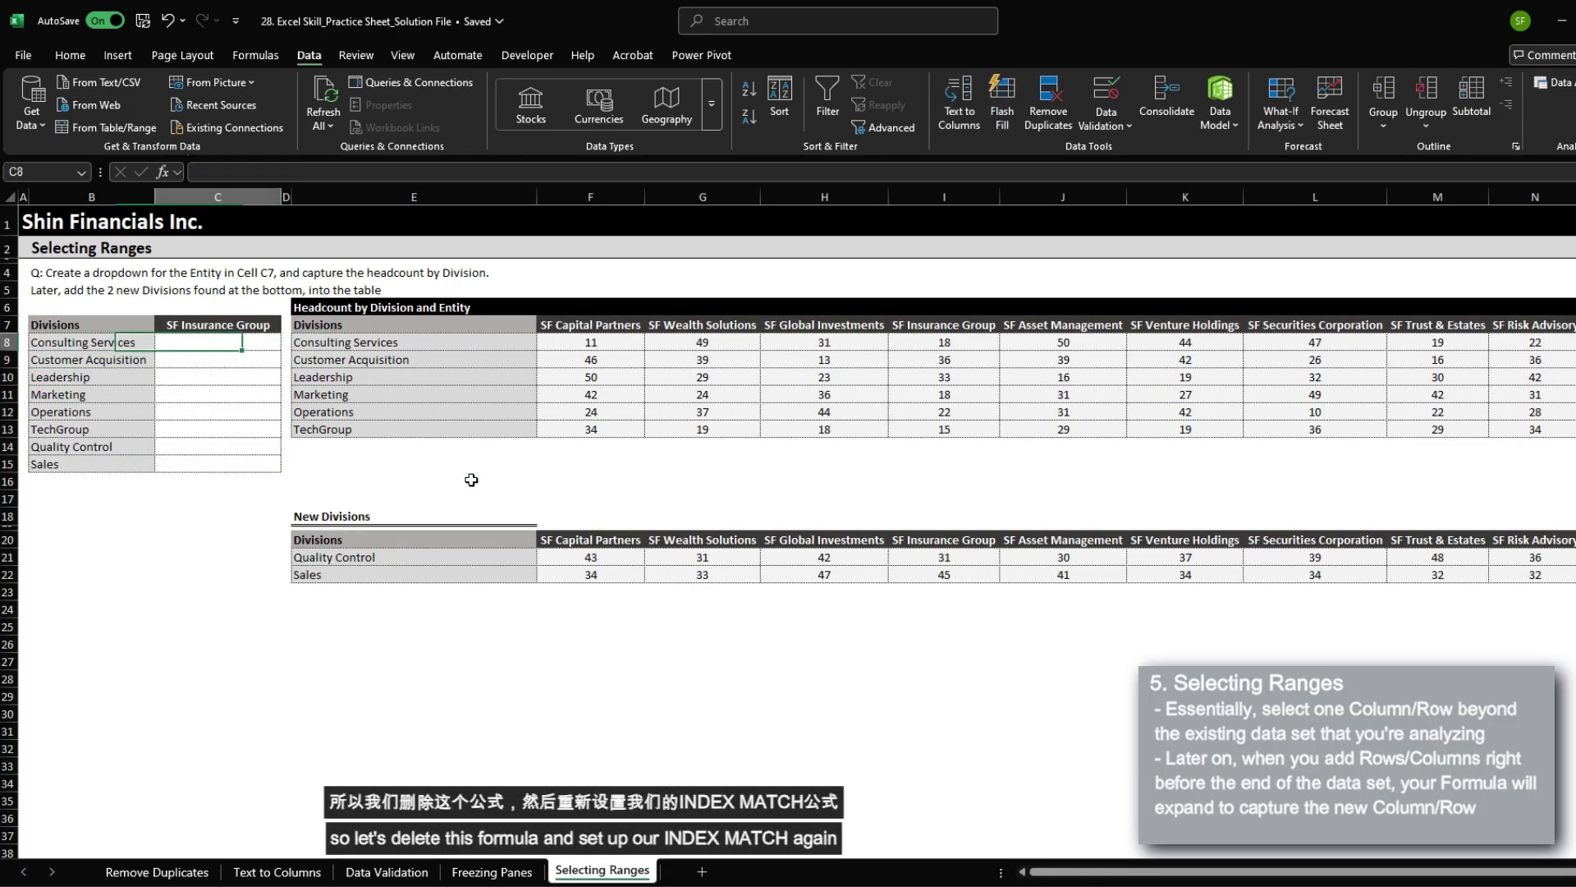
{"action": "type", "text": "=index("}
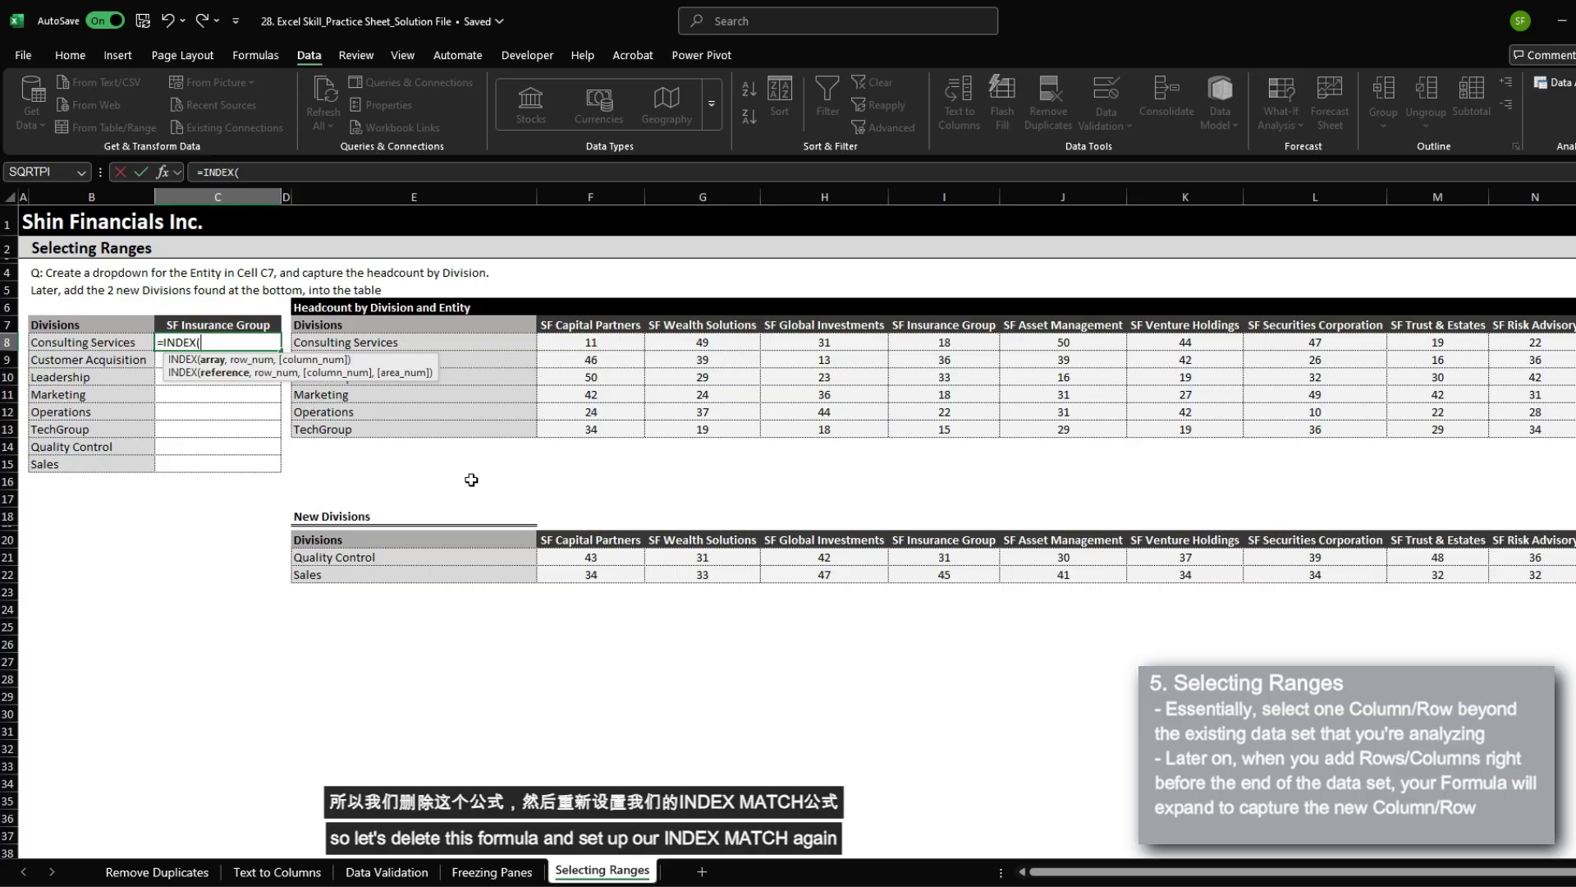
{"action": "key", "text": "Right"}
{"action": "key", "text": "Right"}
{"action": "key", "text": "Right"}
{"action": "key", "text": "ctrl+shift+Right"}
{"action": "key", "text": "shift+Down"}
{"action": "key", "text": "shift+Down"}
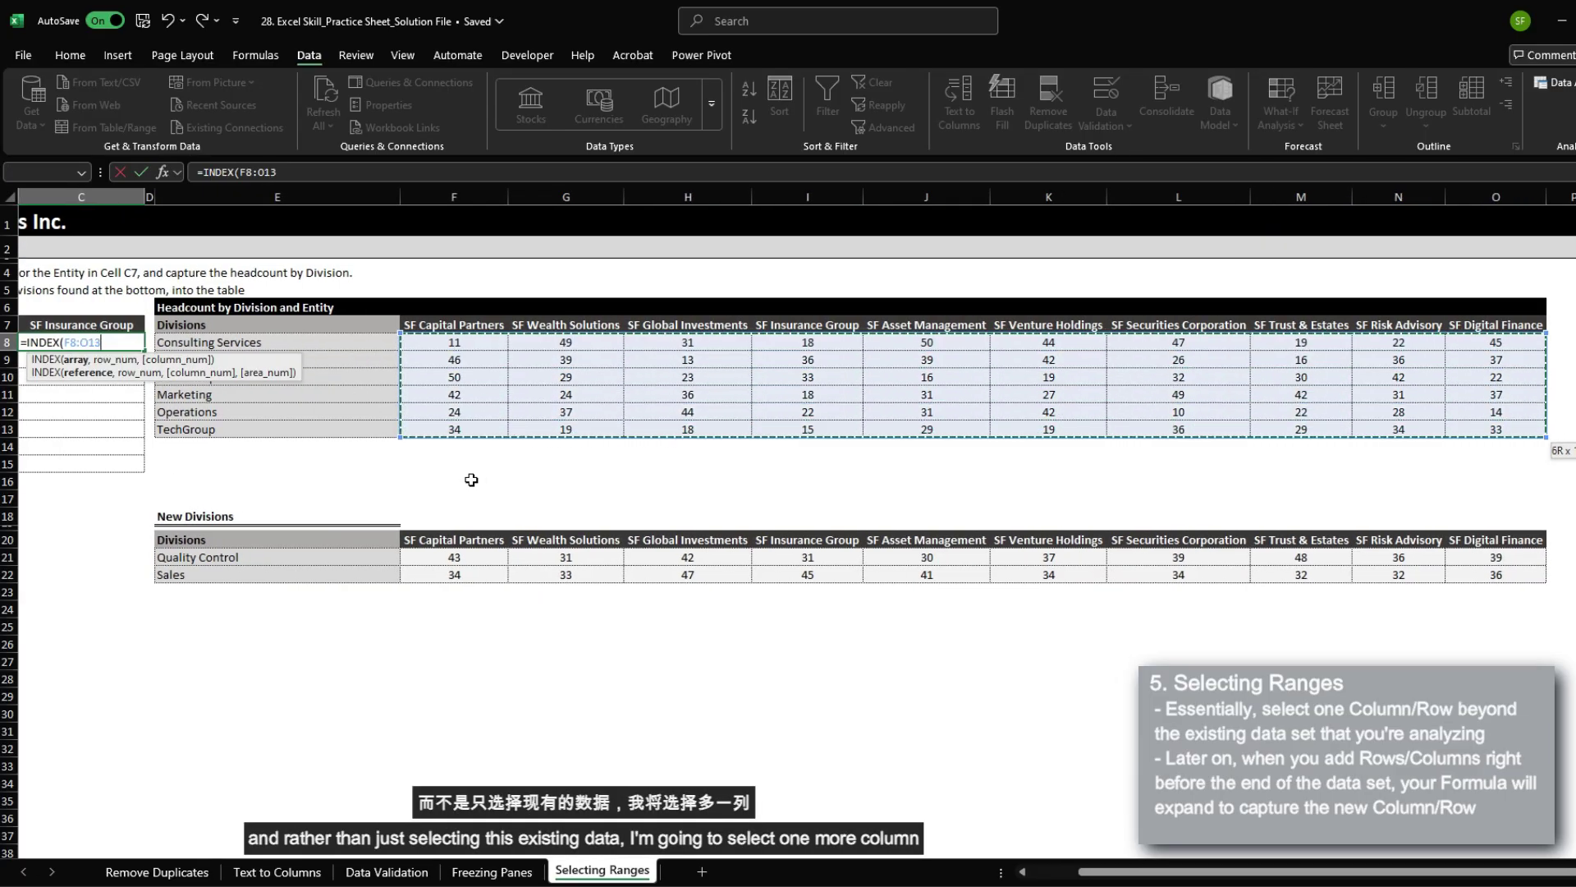
{"action": "key", "text": "shift+Right"}
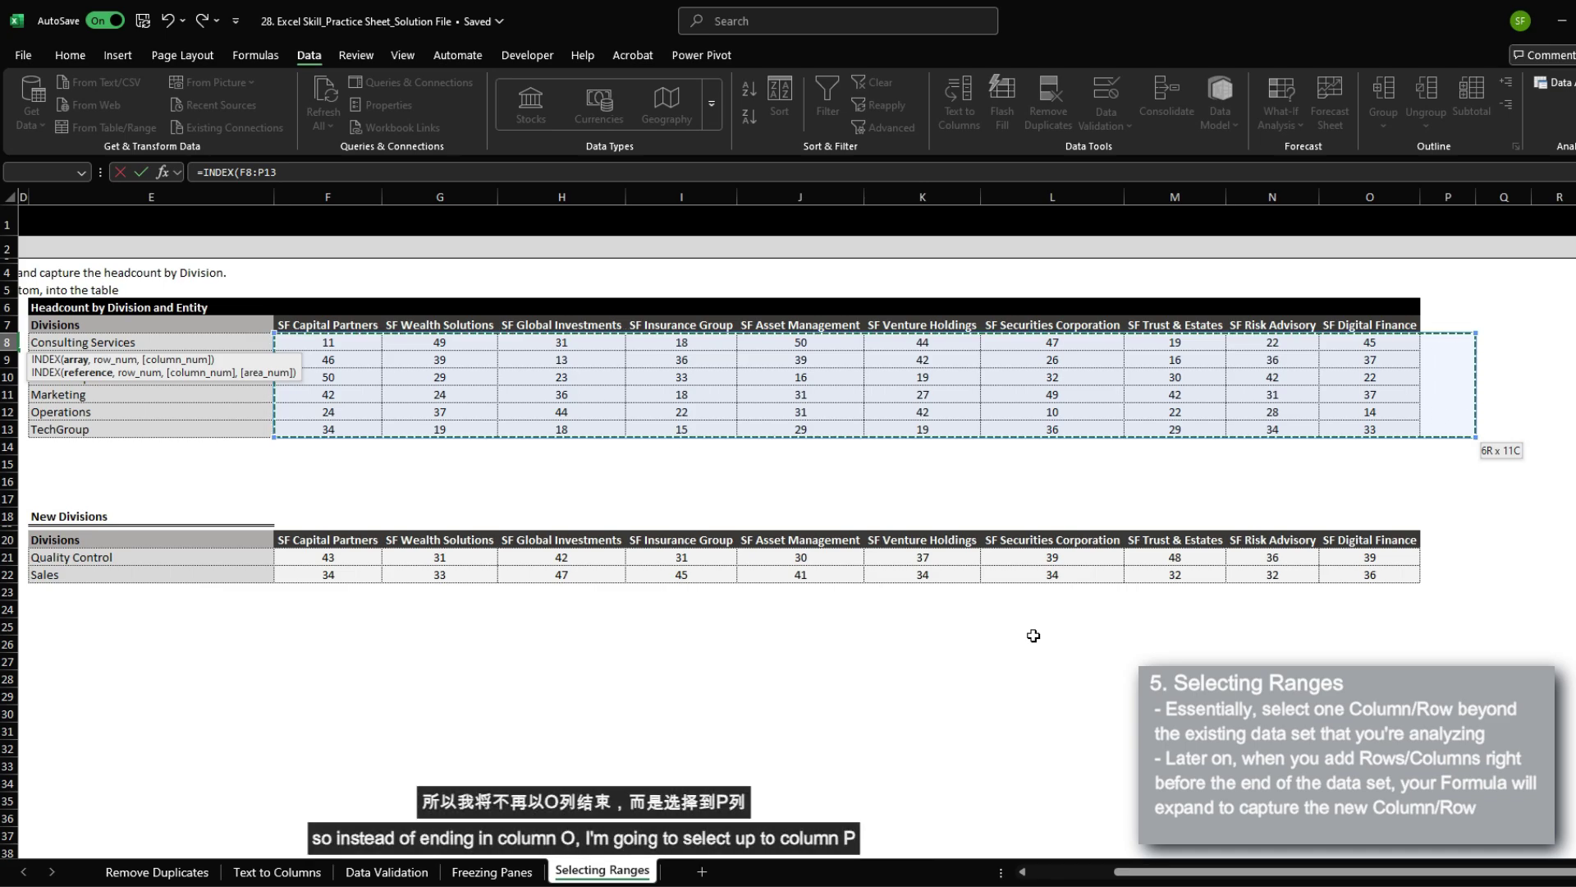
{"action": "key", "text": "shift+Down"}
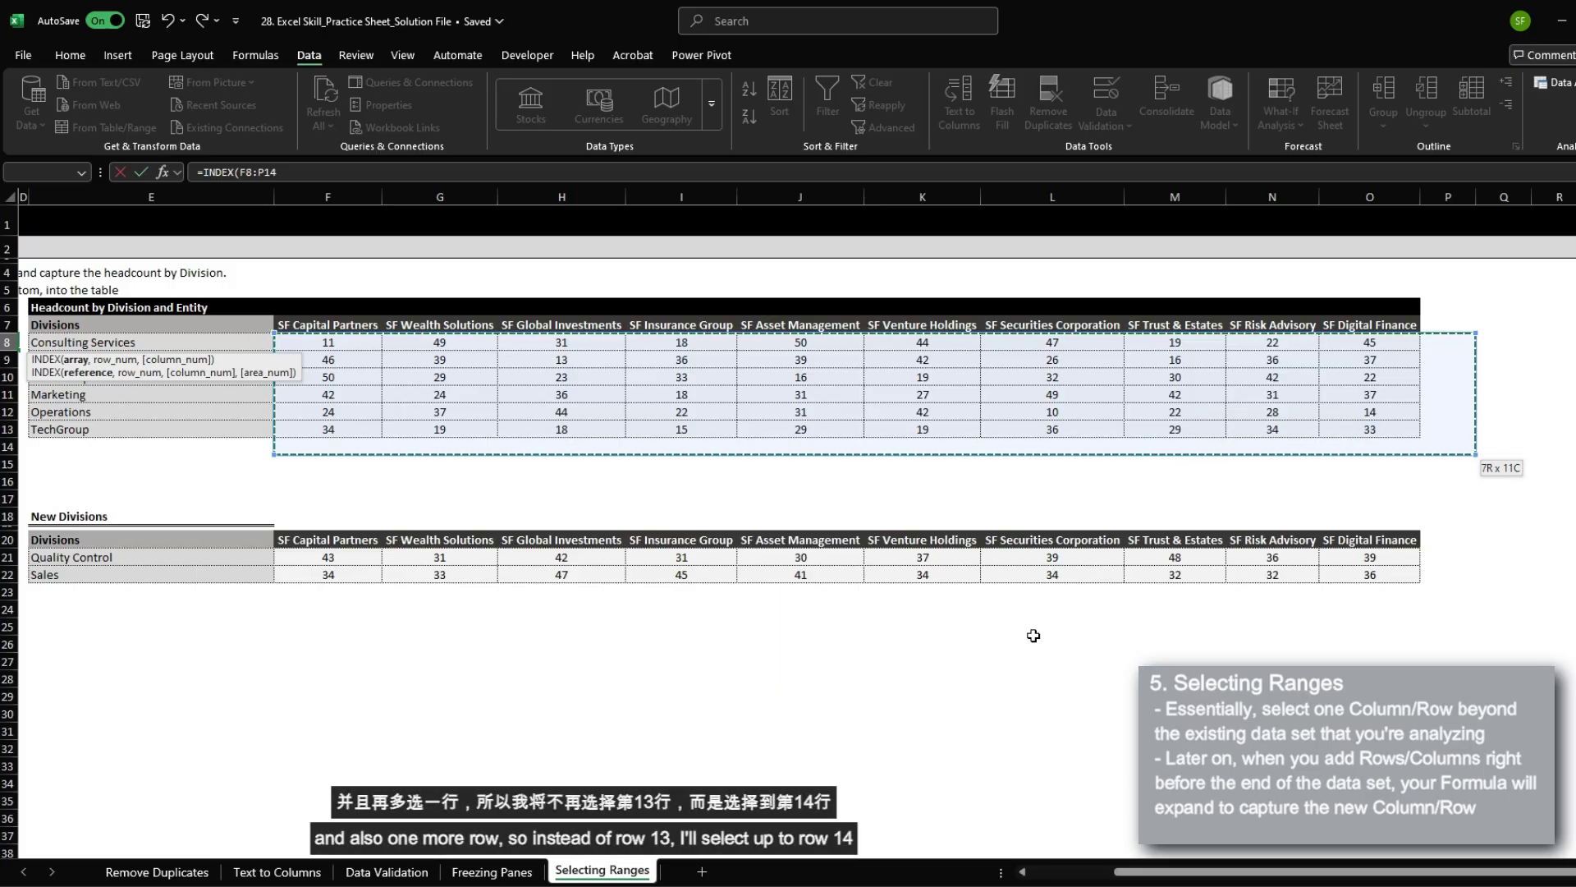
{"action": "key", "text": "F4"}
Finish with MATCH($B8,$E$8:$E$14,0) and MATCH(C7,$F$7:$P$7,0), returning 18
{"action": "type", "text": ",MA"}
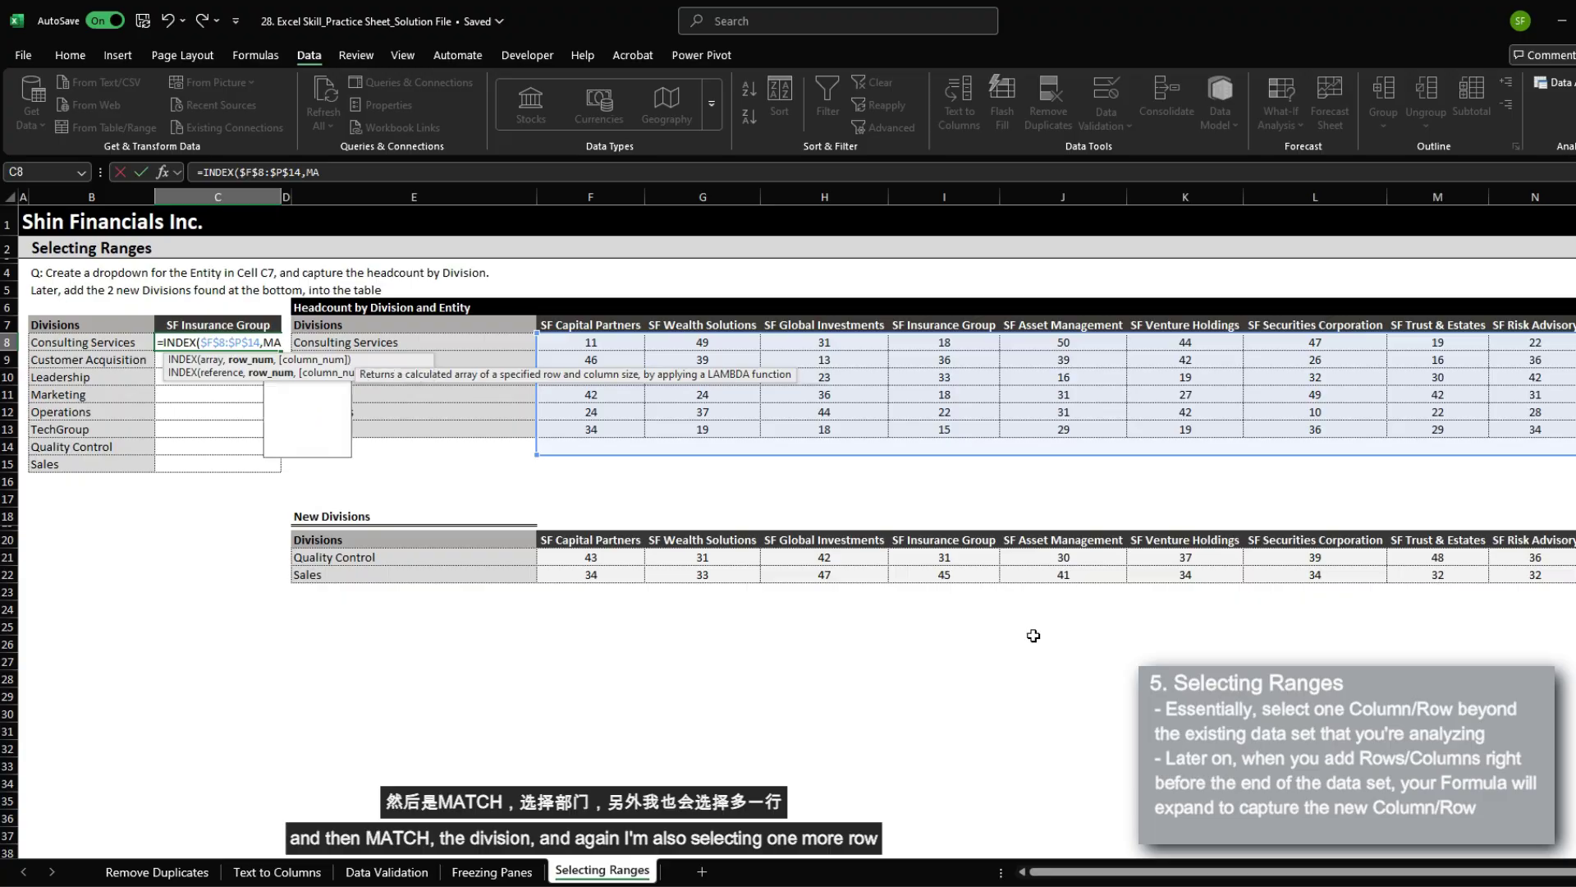
{"action": "type", "text": "TCH("}
{"action": "key", "text": "Left"}
{"action": "key", "text": "F4"}
{"action": "key", "text": "F4"}
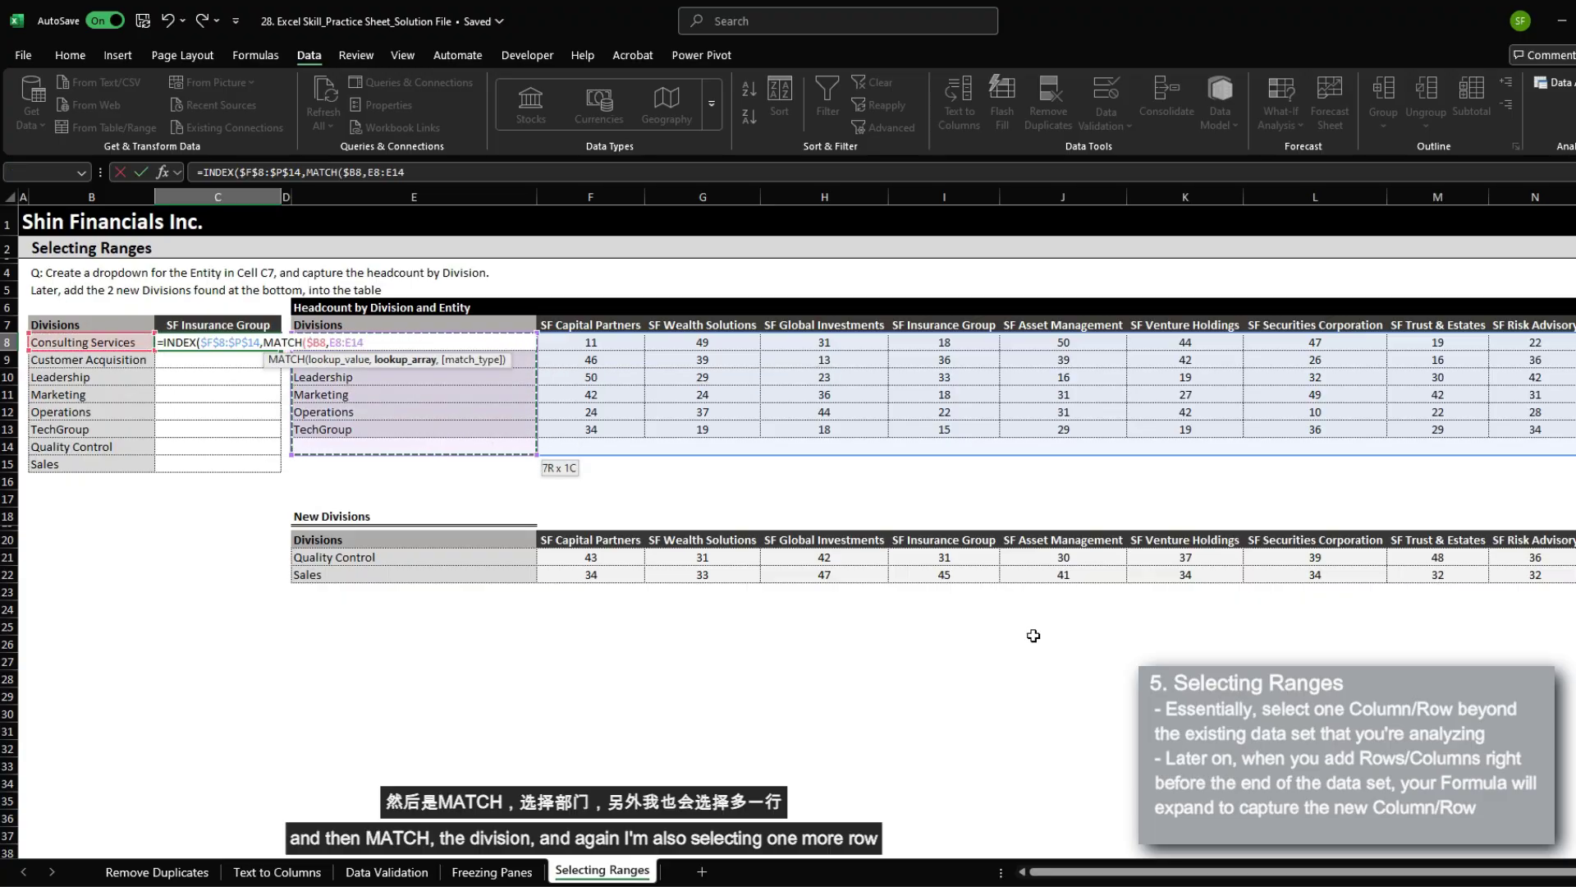
{"action": "type", "text": ",0),MATCH"}
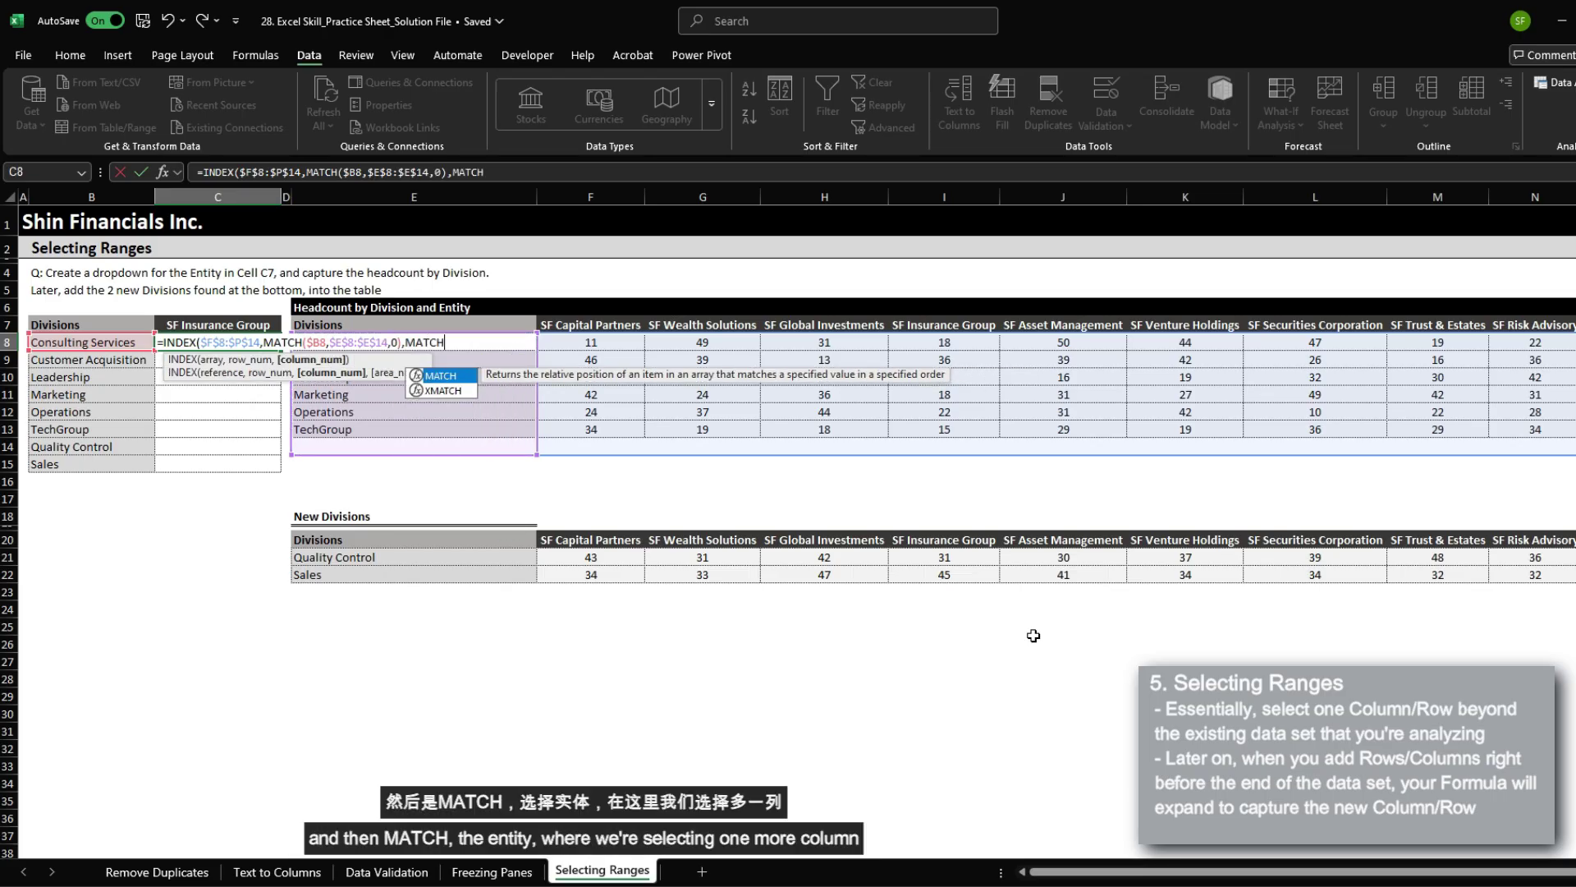
{"action": "type", "text": "("}
{"action": "key", "text": "Up"}
{"action": "key", "text": "Right"}
{"action": "key", "text": "Right"}
{"action": "key", "text": "ctrl+shift+Right"}
{"action": "key", "text": "shift+Right"}
{"action": "key", "text": "F4"}
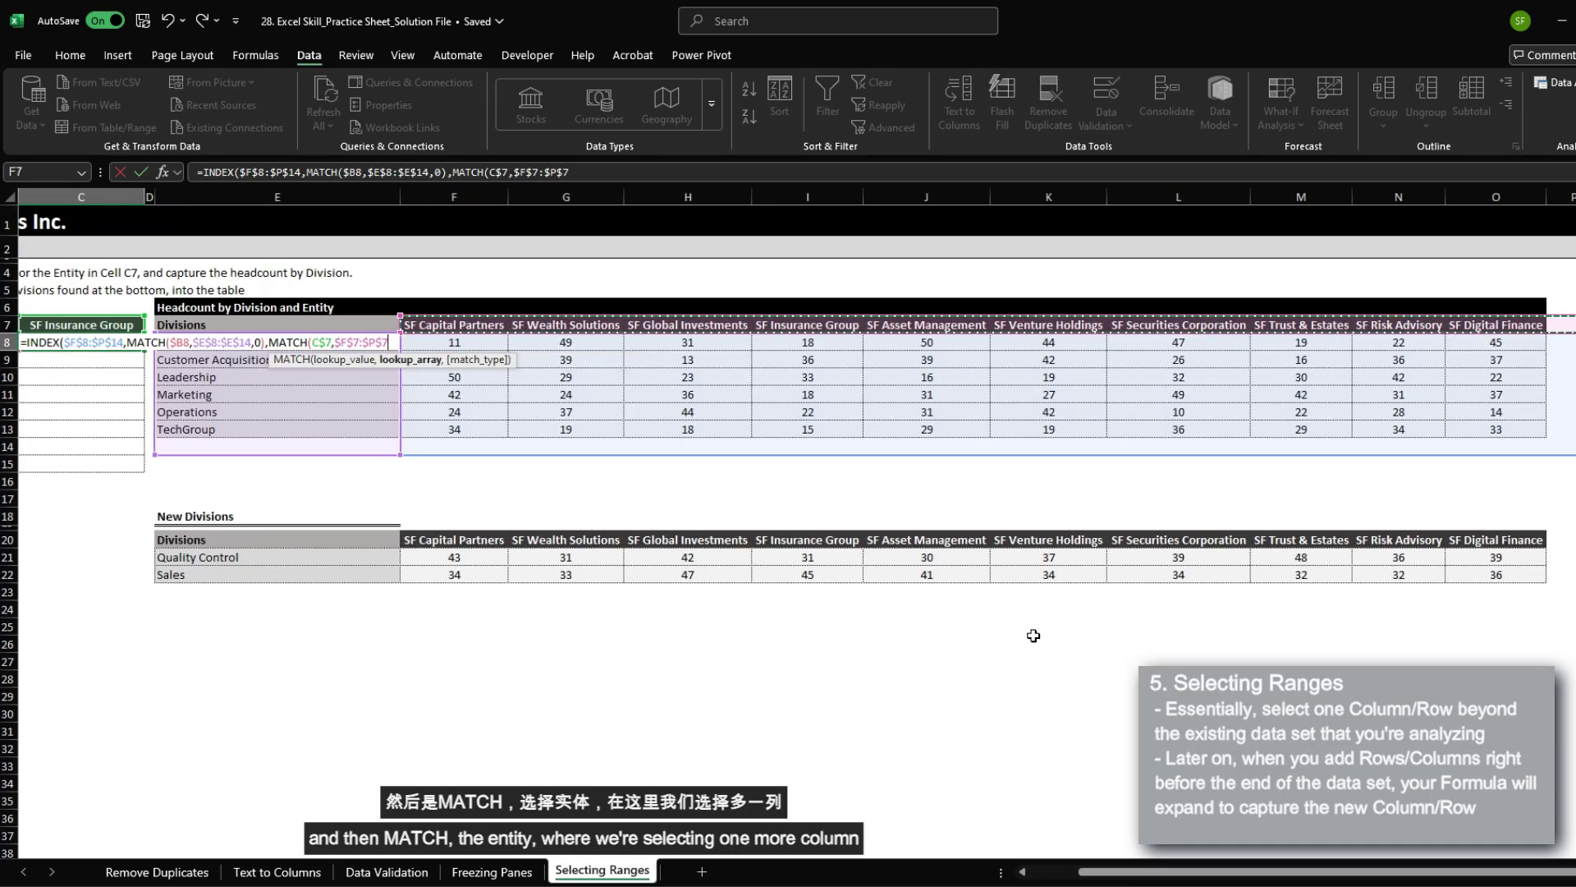
{"action": "type", "text": ",0))"}
{"action": "key", "text": "ctrl+Return"}
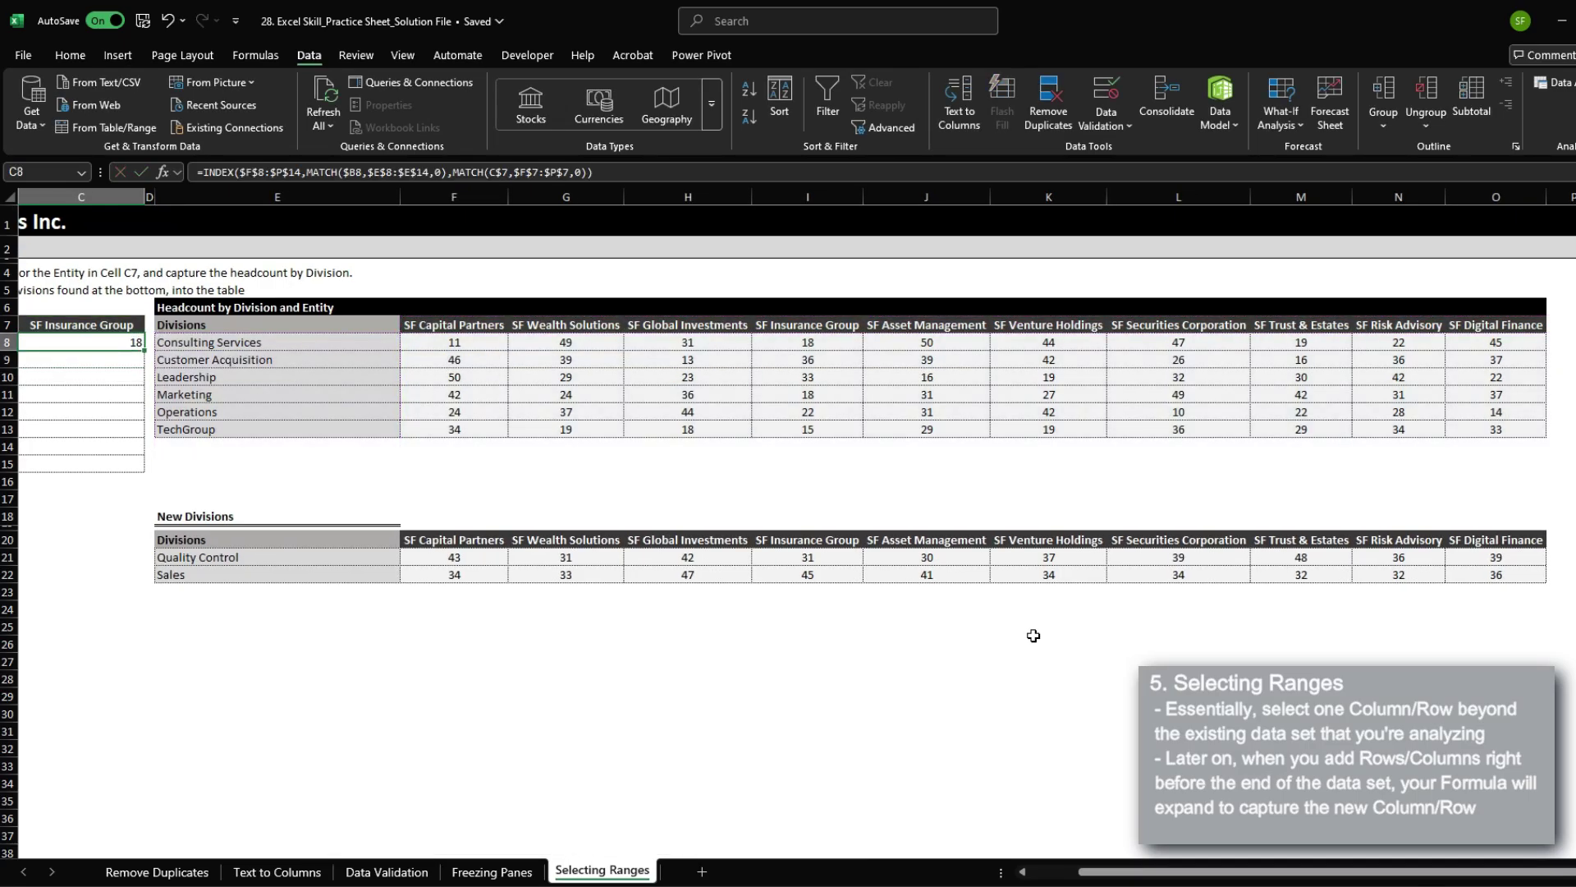
Fill E14:O14 and column P black as end-marker bands just past the table
{"action": "left_click", "coordinate": [422, 444]}
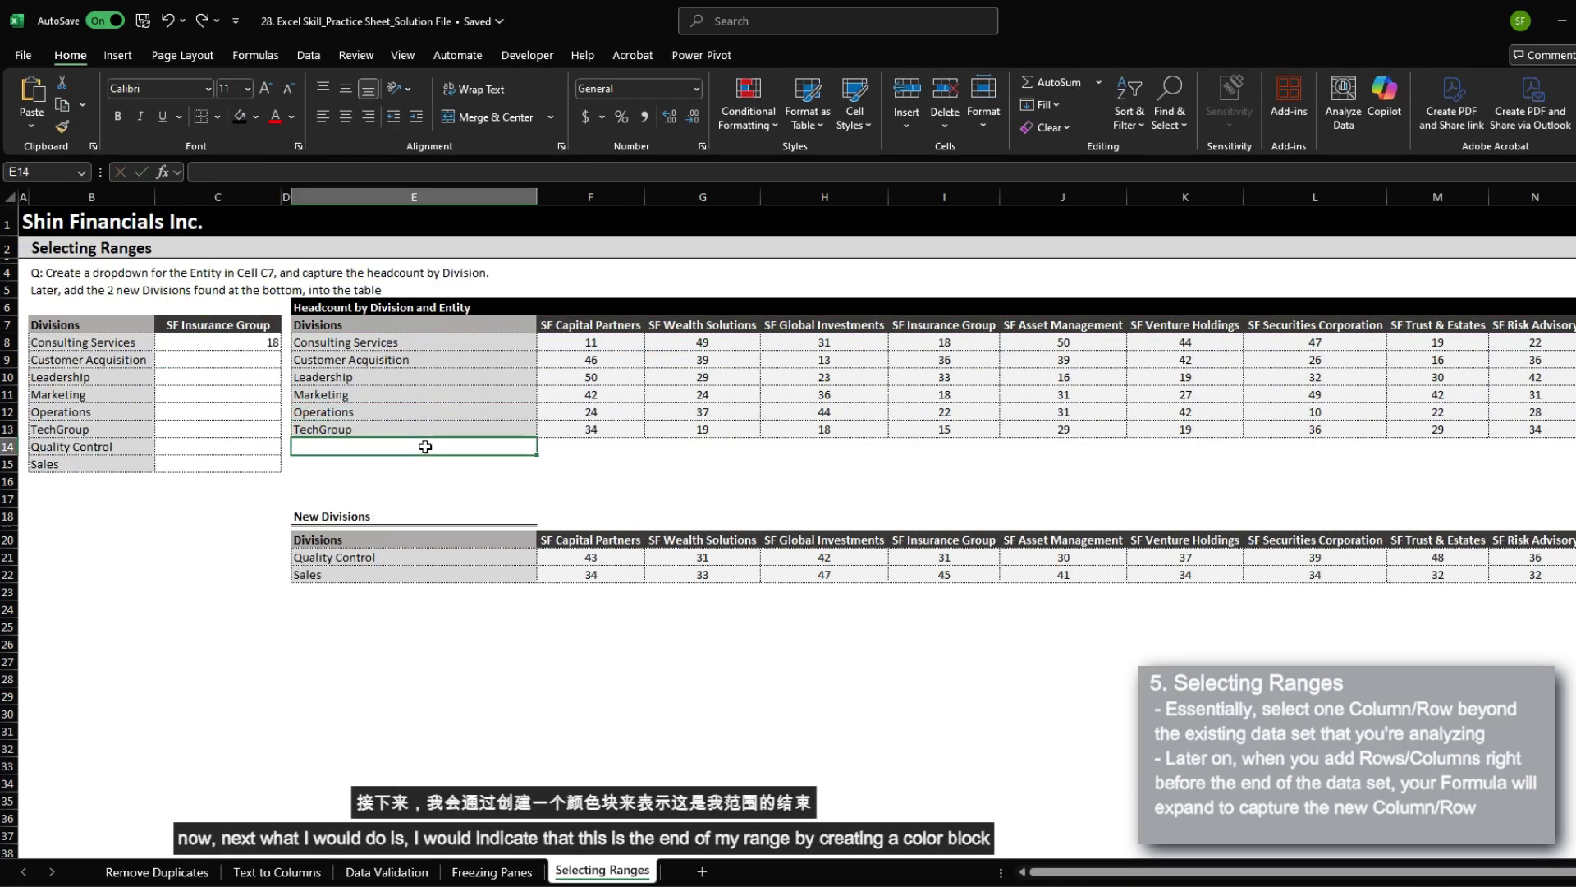
{"action": "key", "text": "shift+Right"}
{"action": "key", "text": "shift+Right"}
{"action": "key", "text": "shift+Right"}
{"action": "key", "text": "shift+Right"}
{"action": "key", "text": "shift+Right"}
{"action": "key", "text": "shift+Right"}
{"action": "key", "text": "shift+Right"}
{"action": "key", "text": "shift+Right"}
{"action": "key", "text": "shift+Right"}
{"action": "key", "text": "shift+Right"}
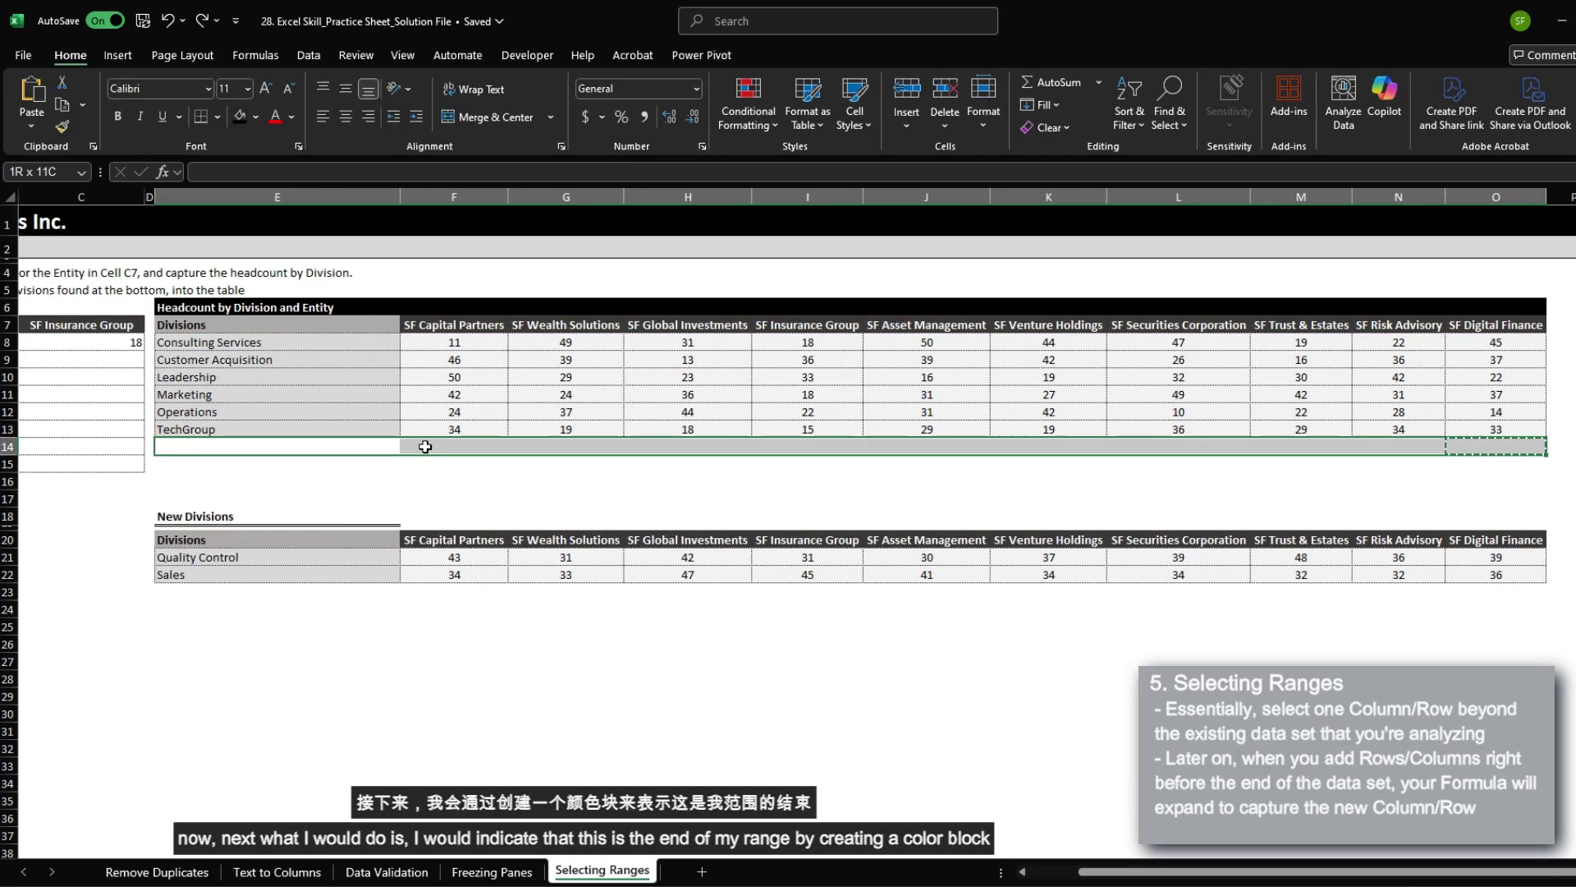
{"action": "key", "text": "alt+h"}
{"action": "key", "text": "h"}
{"action": "key", "text": "Right"}
{"action": "key", "text": "Return"}
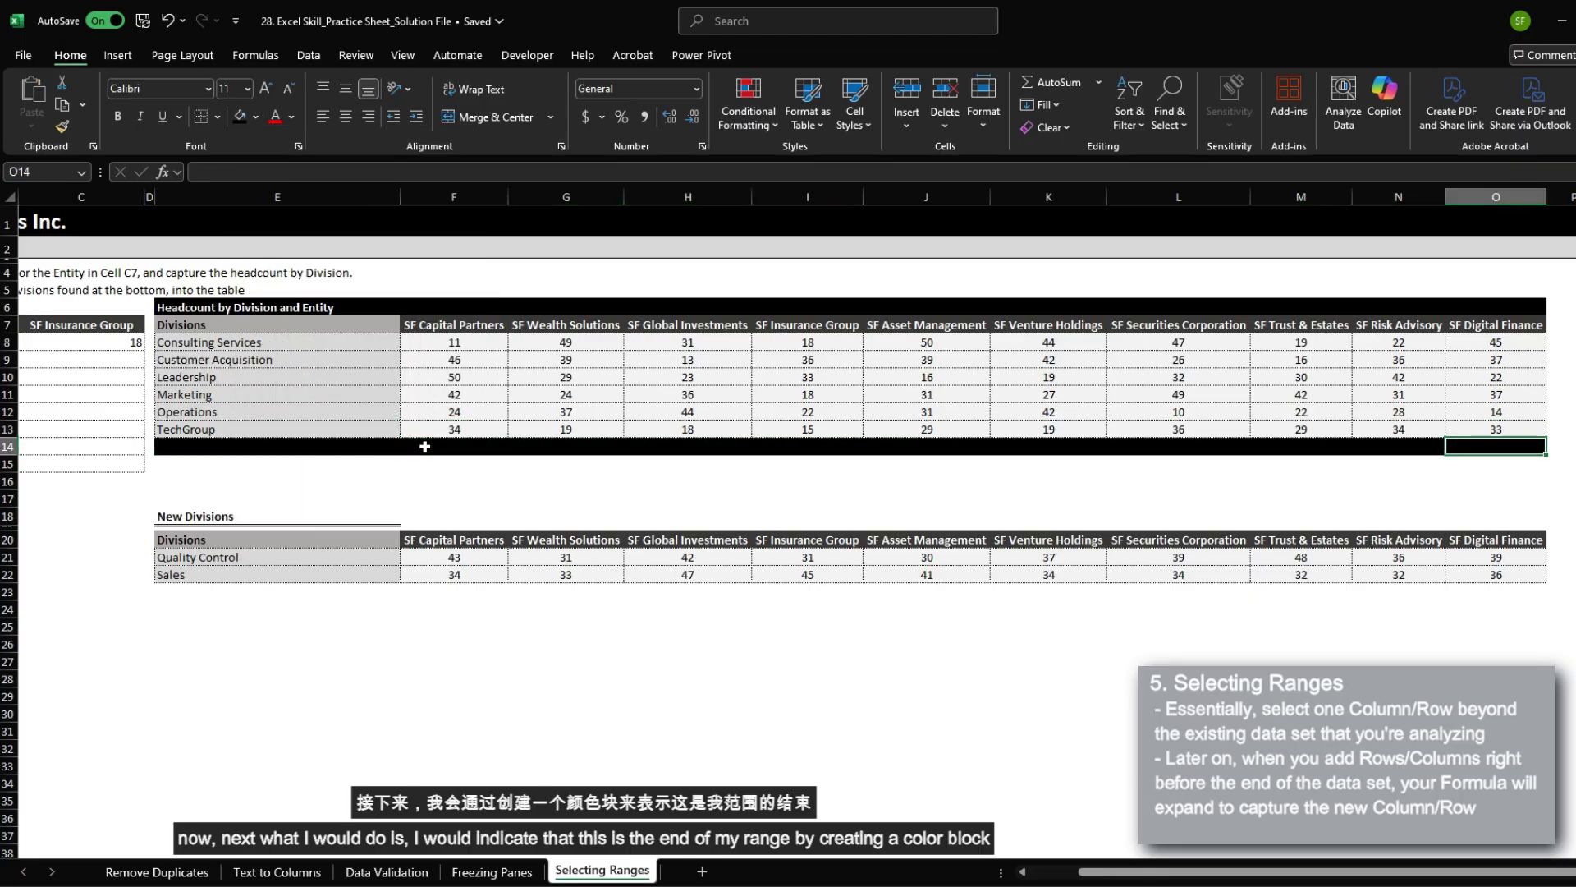
{"action": "key", "text": "Right"}
{"action": "key", "text": "shift+Up"}
{"action": "key", "text": "shift+Up"}
{"action": "key", "text": "shift+Up"}
{"action": "key", "text": "shift+Up"}
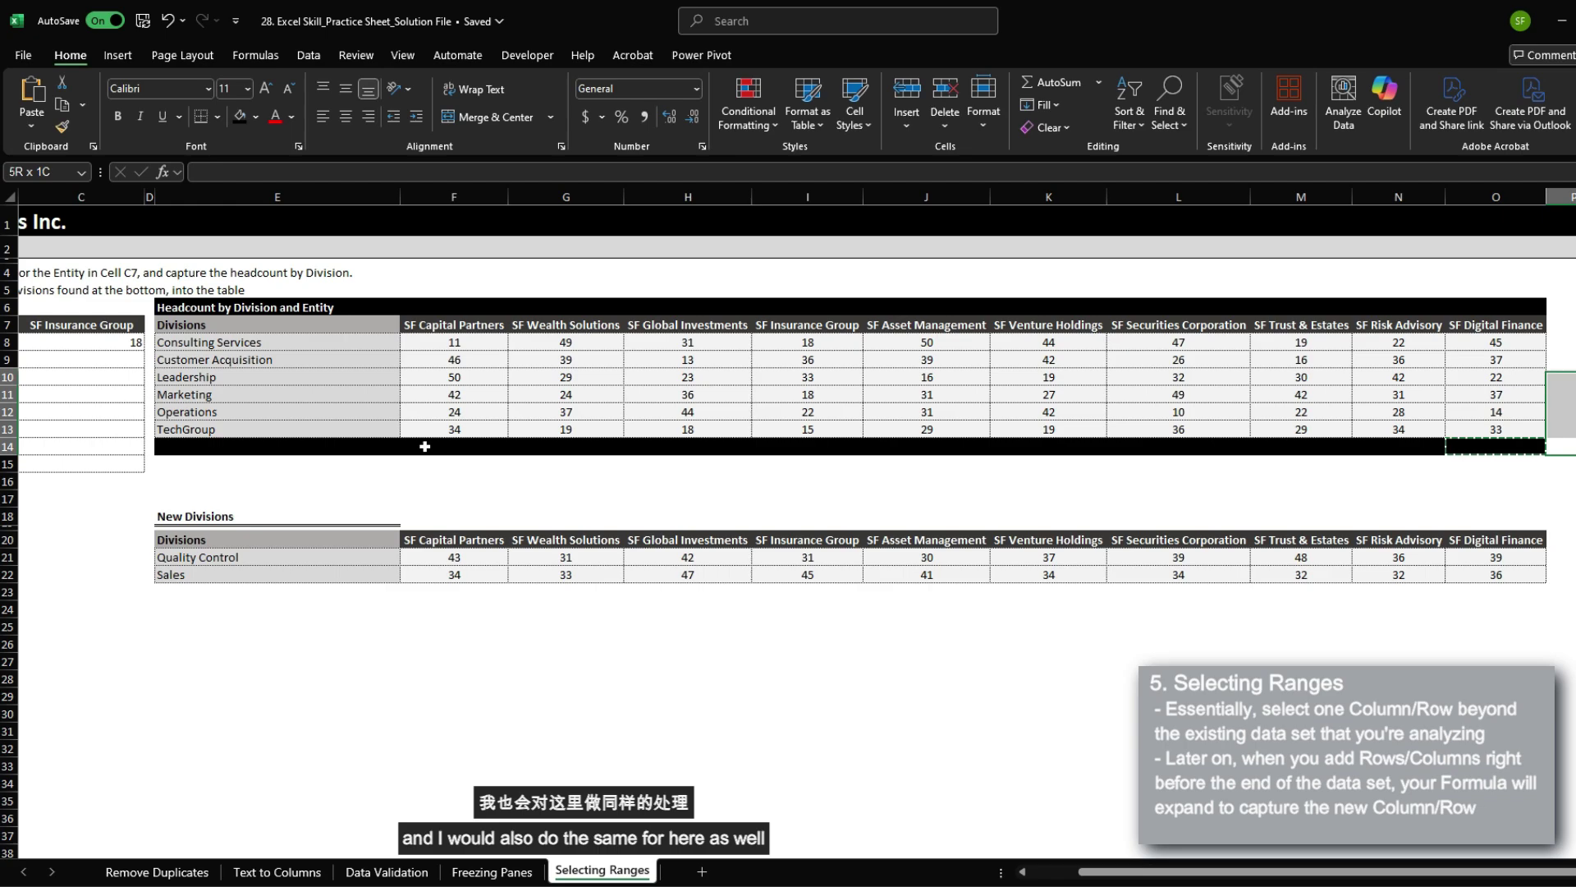
{"action": "key", "text": "Left"}
{"action": "key", "text": "Left"}
{"action": "key", "text": "Left"}
{"action": "key", "text": "Left"}
{"action": "key", "text": "Left"}
{"action": "key", "text": "Left"}
{"action": "key", "text": "Left"}
{"action": "key", "text": "Left"}
{"action": "key", "text": "Left"}
{"action": "key", "text": "Left"}
{"action": "key", "text": "Left"}
{"action": "key", "text": "Left"}
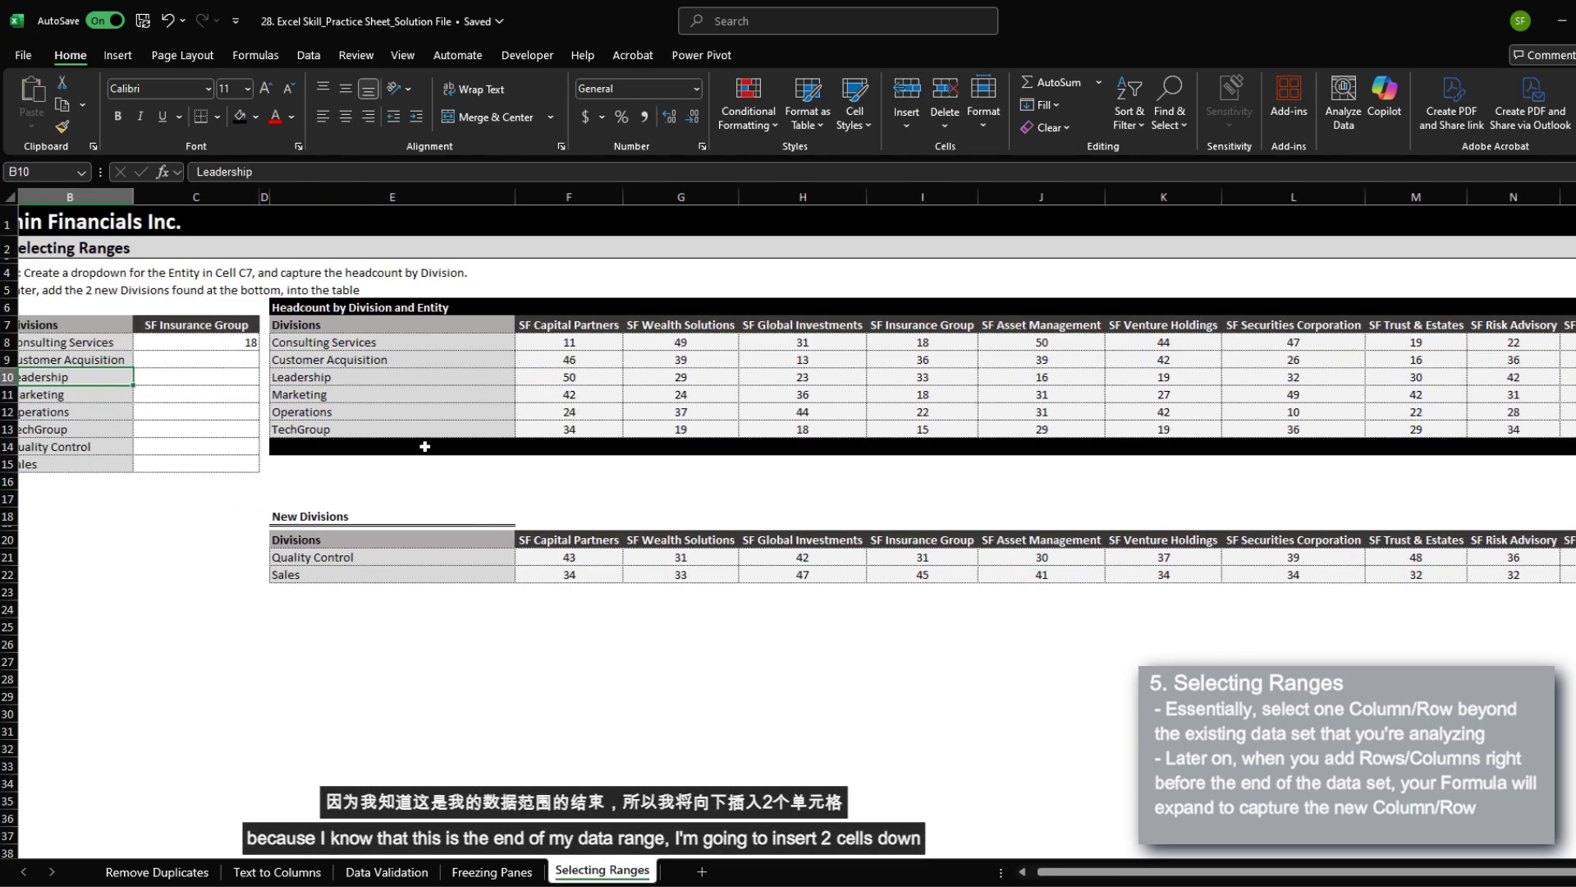
As a trial, insert two rows of cells at the black end row, shifting cells down
{"action": "key", "text": "Up"}
{"action": "key", "text": "Up"}
{"action": "key", "text": "Up"}
{"action": "key", "text": "Up"}
{"action": "key", "text": "Down"}
{"action": "key", "text": "Down"}
{"action": "key", "text": "Down"}
{"action": "key", "text": "Down"}
{"action": "key", "text": "Right"}
{"action": "key", "text": "shift+Right"}
{"action": "key", "text": "shift+Right"}
{"action": "key", "text": "shift+Right"}
{"action": "key", "text": "shift+Right"}
{"action": "key", "text": "shift+Right"}
{"action": "key", "text": "shift+Right"}
{"action": "key", "text": "shift+Right"}
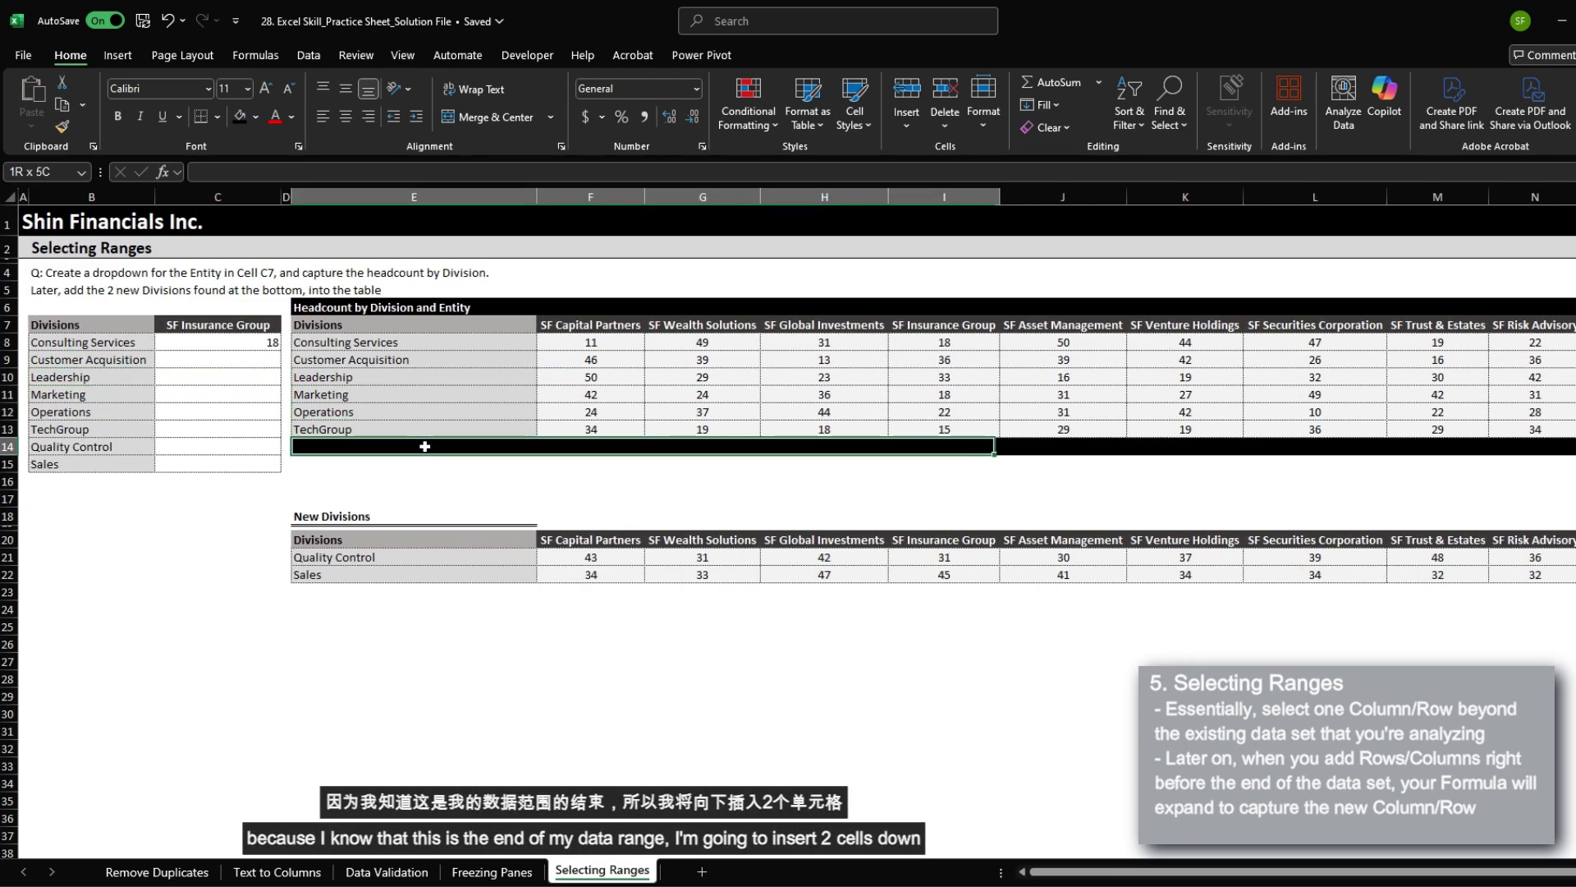
{"action": "key", "text": "shift+Right"}
{"action": "key", "text": "shift+Right"}
{"action": "key", "text": "shift+Right"}
{"action": "key", "text": "shift+Right"}
{"action": "key", "text": "shift+Down"}
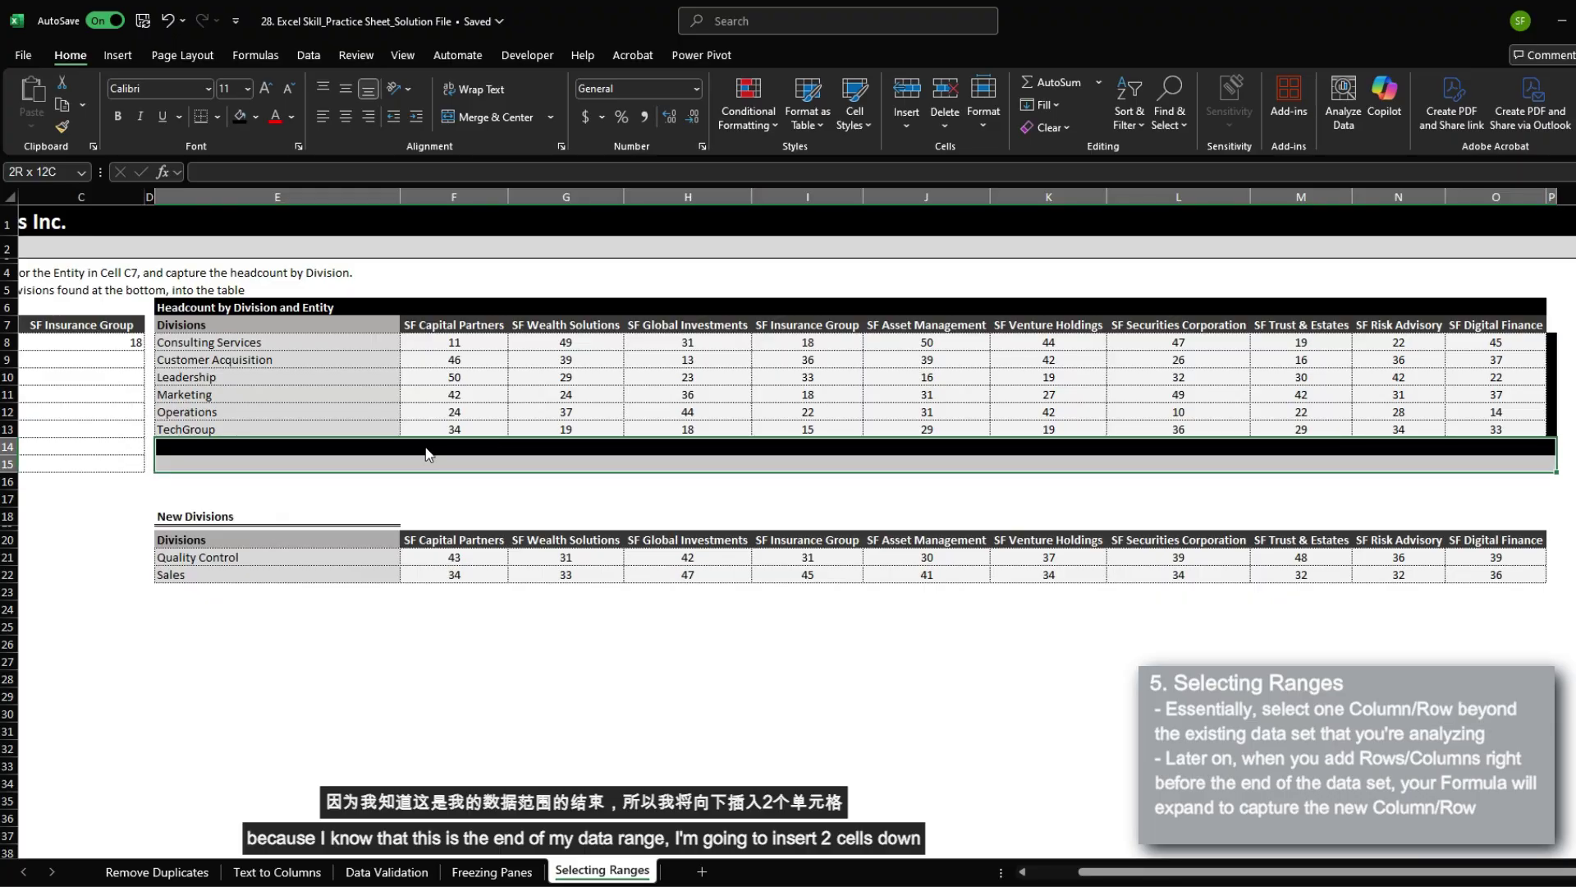
{"action": "key", "text": "ctrl+shift+equal"}
{"action": "key", "text": "Return"}
{"action": "key", "text": "Down"}
{"action": "key", "text": "Down"}
{"action": "key", "text": "Down"}
{"action": "key", "text": "Down"}
{"action": "key", "text": "Down"}
{"action": "key", "text": "Down"}
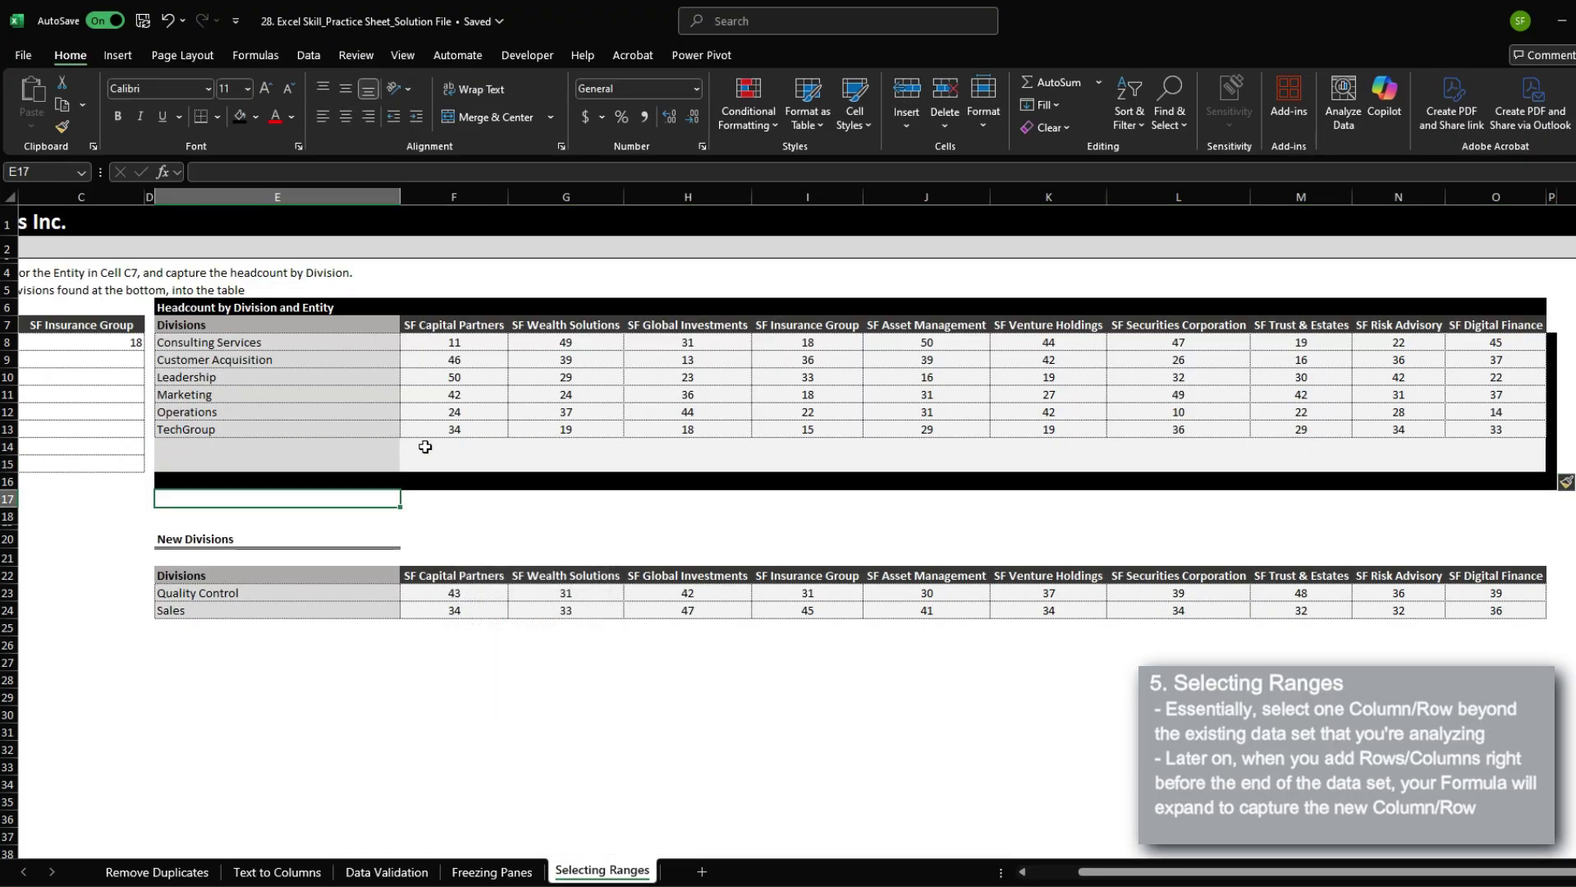
Copy the Quality Control and Sales rows and paste them into the blank table rows
{"action": "key", "text": "Down"}
{"action": "key", "text": "Down"}
{"action": "key", "text": "ctrl+shift+Right"}
{"action": "key", "text": "shift+Down"}
{"action": "key", "text": "ctrl+c"}
{"action": "key", "text": "Up"}
{"action": "key", "text": "Up"}
{"action": "key", "text": "Up"}
{"action": "key", "text": "Up"}
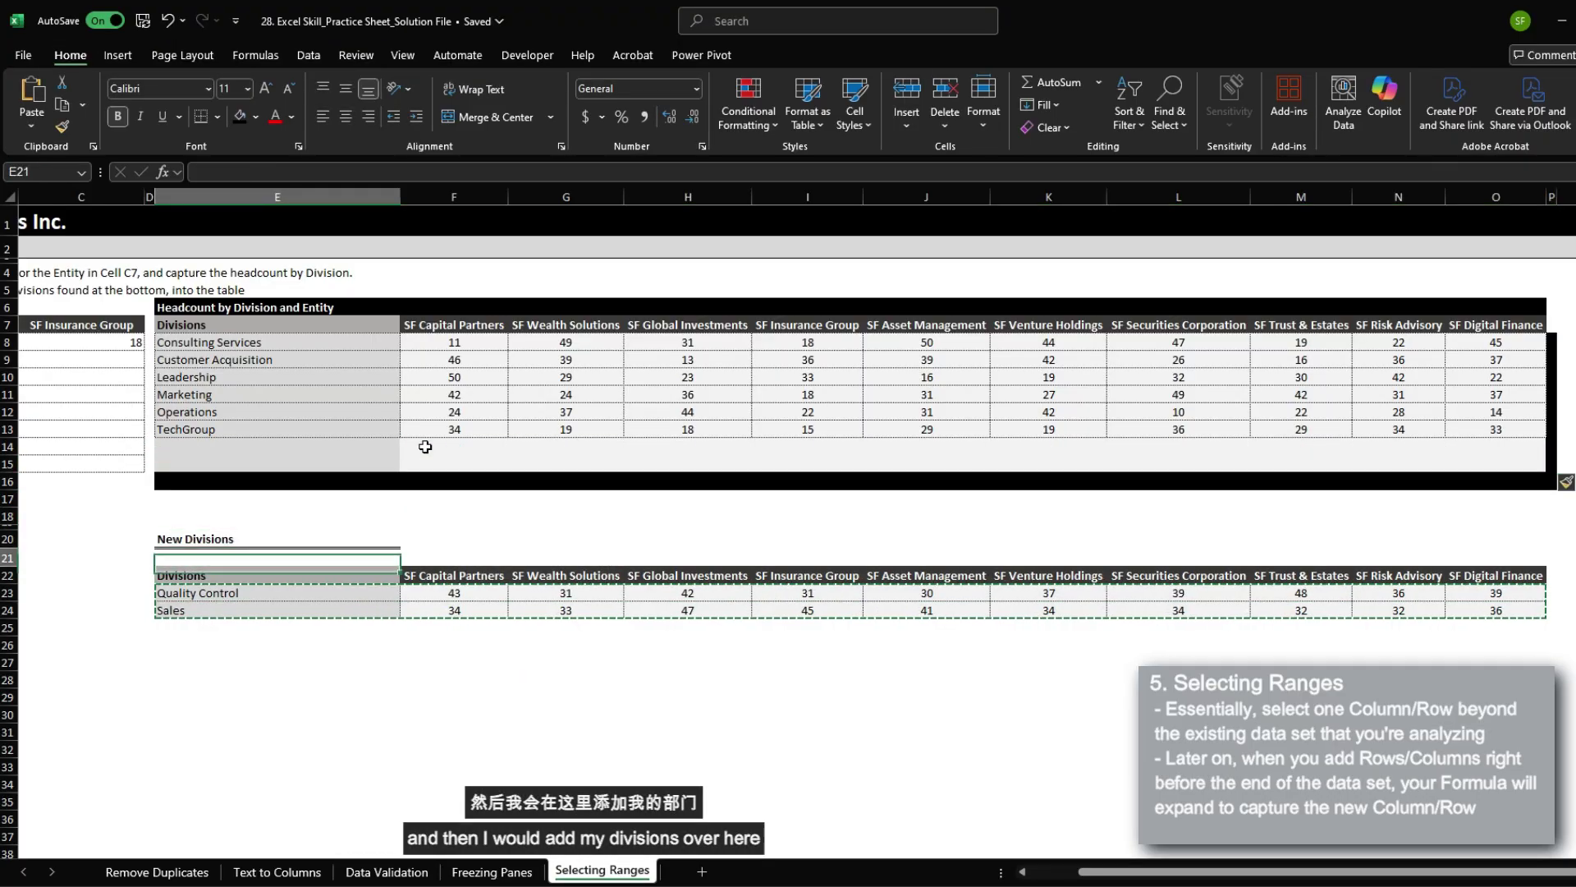
{"action": "key", "text": "Up"}
{"action": "key", "text": "Up"}
{"action": "key", "text": "Up"}
{"action": "key", "text": "Up"}
{"action": "key", "text": "ctrl+v"}
{"action": "key", "text": "Left"}
{"action": "key", "text": "Left"}
{"action": "key", "text": "Left"}
Copy the C8 lookup formula down through C15
{"action": "key", "text": "Right"}
{"action": "key", "text": "Up"}
{"action": "key", "text": "Up"}
{"action": "key", "text": "Up"}
{"action": "key", "text": "Up"}
{"action": "key", "text": "Up"}
{"action": "key", "text": "Up"}
{"action": "key", "text": "ctrl+c"}
{"action": "key", "text": "shift+Down"}
{"action": "key", "text": "shift+Down"}
{"action": "key", "text": "shift+Down"}
{"action": "key", "text": "shift+Down"}
{"action": "key", "text": "shift+Down"}
{"action": "key", "text": "shift+Down"}
{"action": "key", "text": "shift+Down"}
{"action": "key", "text": "ctrl+v"}
Select the new divisions with their results, then review C8's formula ranges
{"action": "key", "text": "ctrl+Down"}
{"action": "key", "text": "Left"}
{"action": "key", "text": "Up"}
{"action": "key", "text": "shift+Right"}
{"action": "key", "text": "shift+Down"}
{"action": "key", "text": "Escape"}
{"action": "key", "text": "Right"}
{"action": "key", "text": "Up"}
{"action": "key", "text": "Up"}
{"action": "key", "text": "Up"}
{"action": "key", "text": "Up"}
{"action": "key", "text": "Up"}
{"action": "key", "text": "Up"}
{"action": "key", "text": "F2"}
Undo the trial insertion and pasting, confirming C8's ranges end at row 14
{"action": "key", "text": "Escape"}
{"action": "key", "text": "ctrl+z"}
{"action": "key", "text": "ctrl+z"}
{"action": "key", "text": "ctrl+z"}
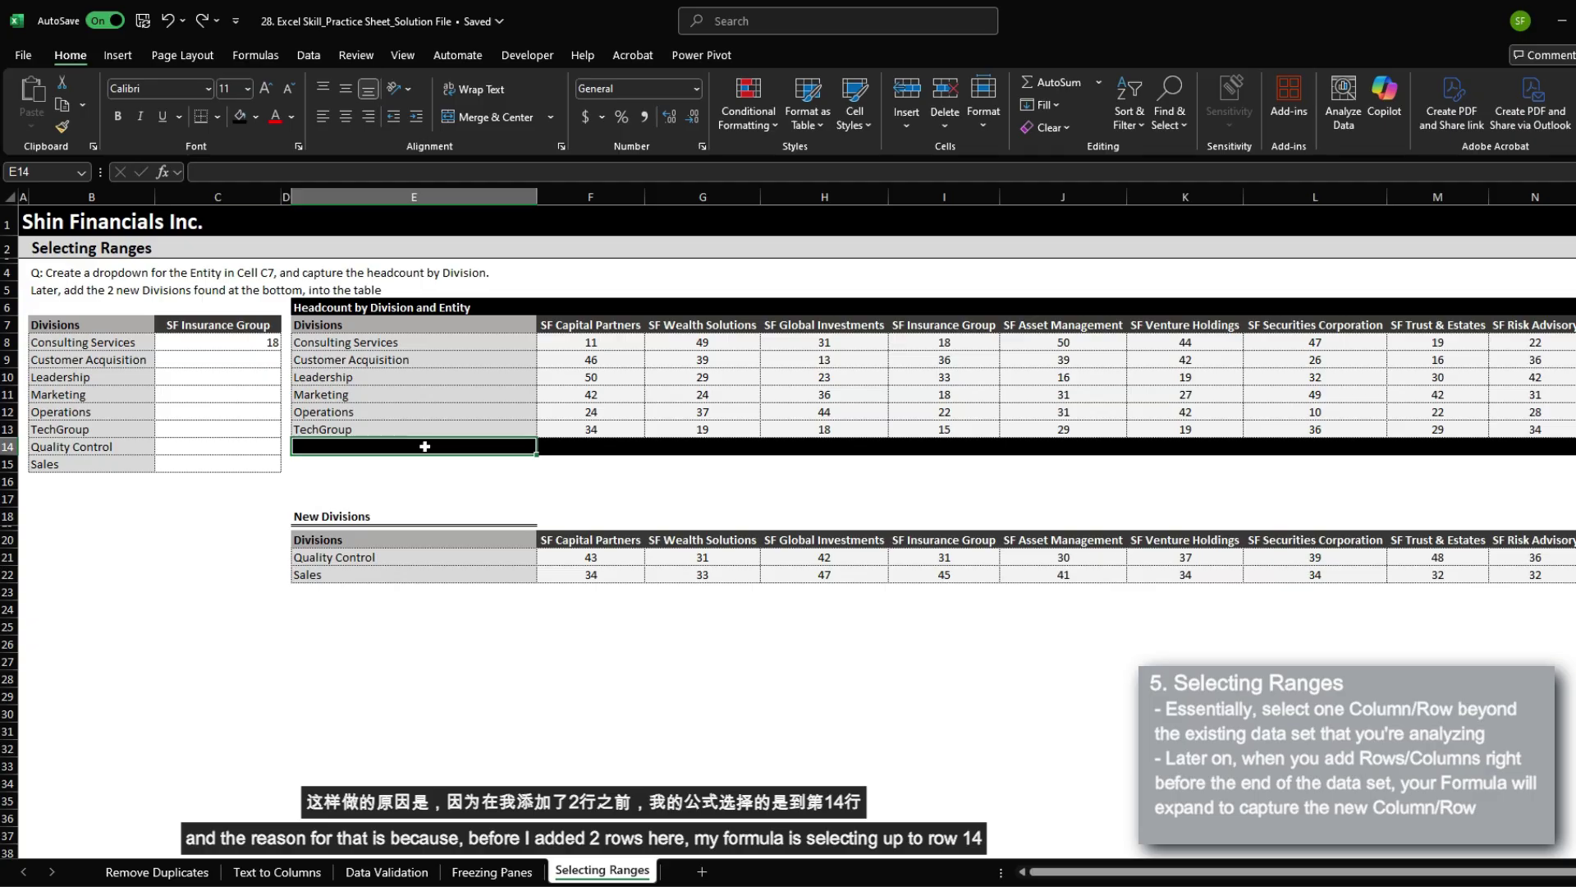
{"action": "key", "text": "Left"}
{"action": "key", "text": "Left"}
{"action": "key", "text": "Up"}
{"action": "key", "text": "Up"}
{"action": "key", "text": "Up"}
{"action": "key", "text": "Up"}
{"action": "key", "text": "Up"}
{"action": "key", "text": "Up"}
{"action": "key", "text": "F2"}
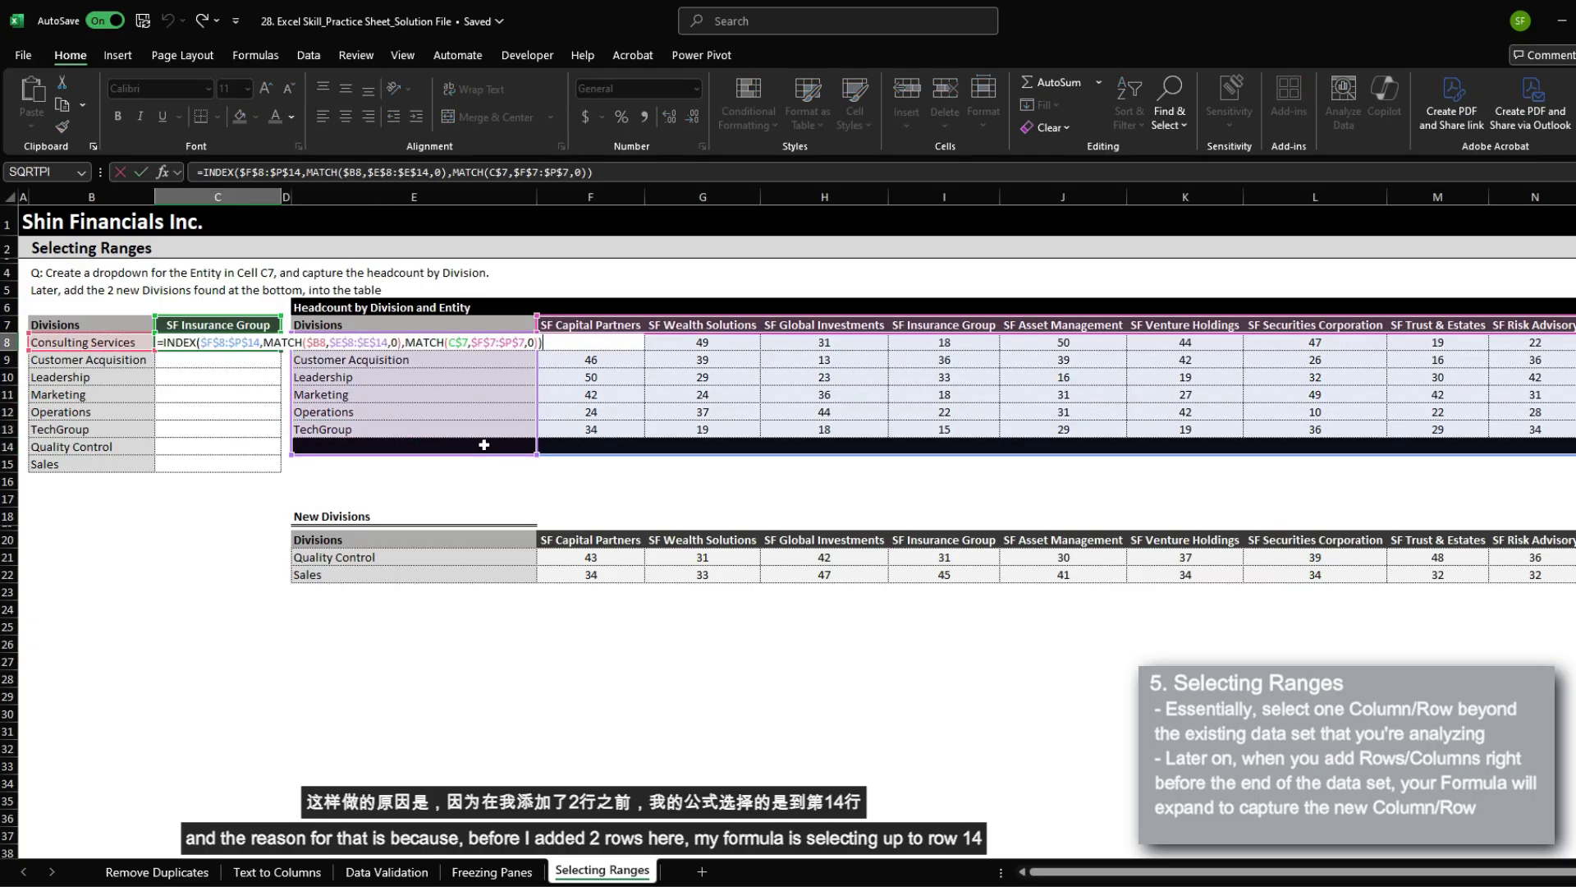
Insert blank cells over E14:P15, shifting the black end row down
{"action": "key", "text": "Escape"}
{"action": "left_click", "coordinate": [422, 446]}
{"action": "key", "text": "shift+Right"}
{"action": "key", "text": "shift+Right"}
{"action": "key", "text": "shift+Right"}
{"action": "key", "text": "shift+Right"}
{"action": "key", "text": "shift+Right"}
{"action": "key", "text": "shift+Right"}
{"action": "key", "text": "shift+Right"}
{"action": "key", "text": "shift+Right"}
{"action": "key", "text": "shift+Right"}
{"action": "key", "text": "shift+Right"}
{"action": "key", "text": "shift+Right"}
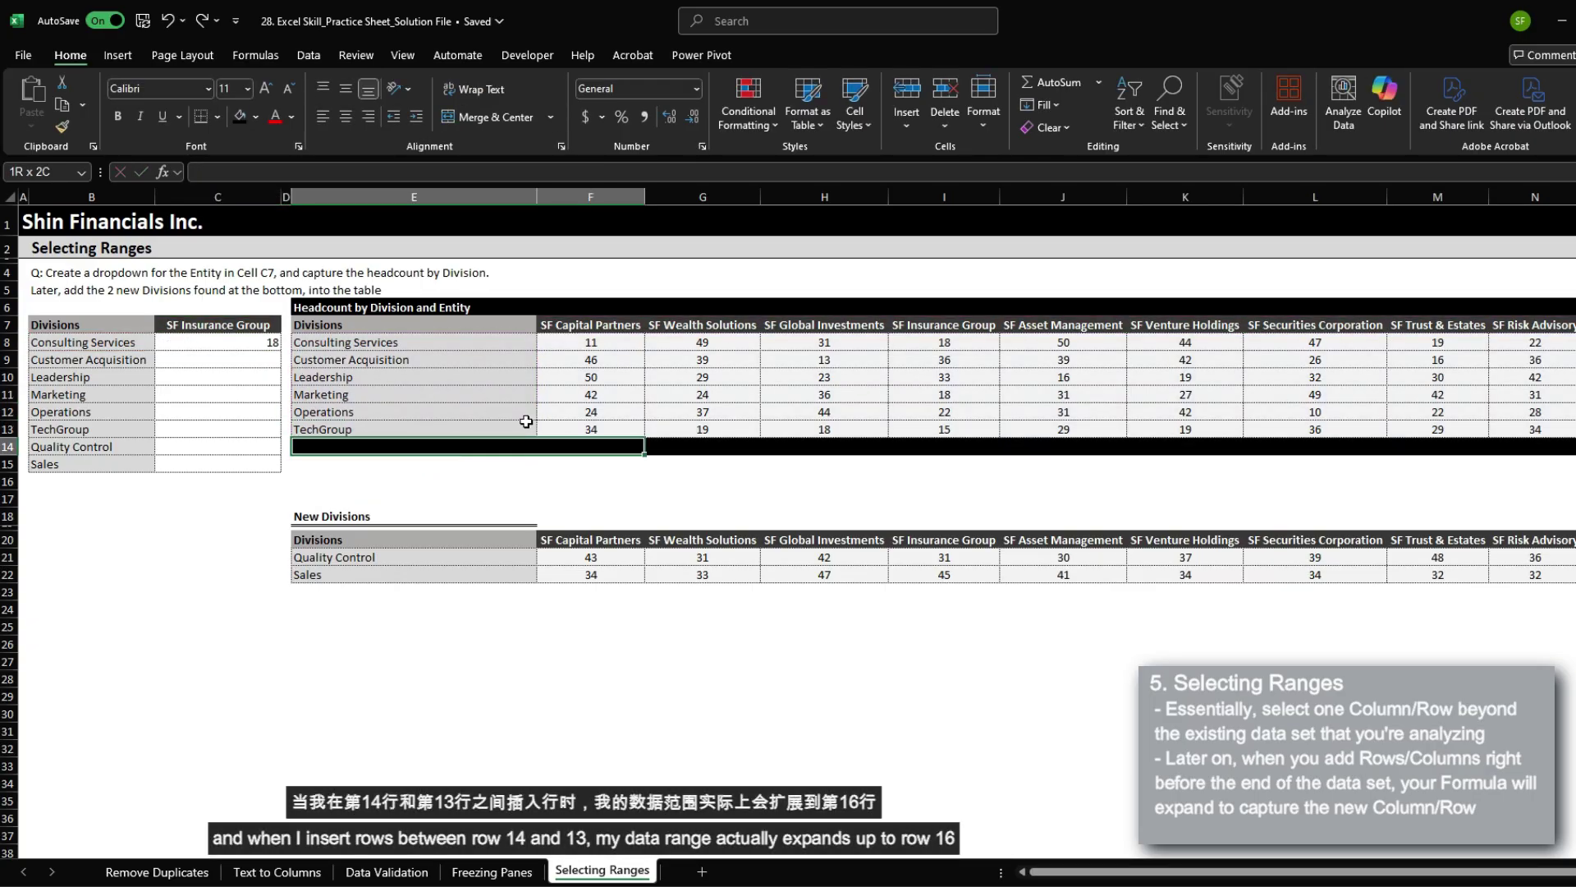
{"action": "key", "text": "shift+Down"}
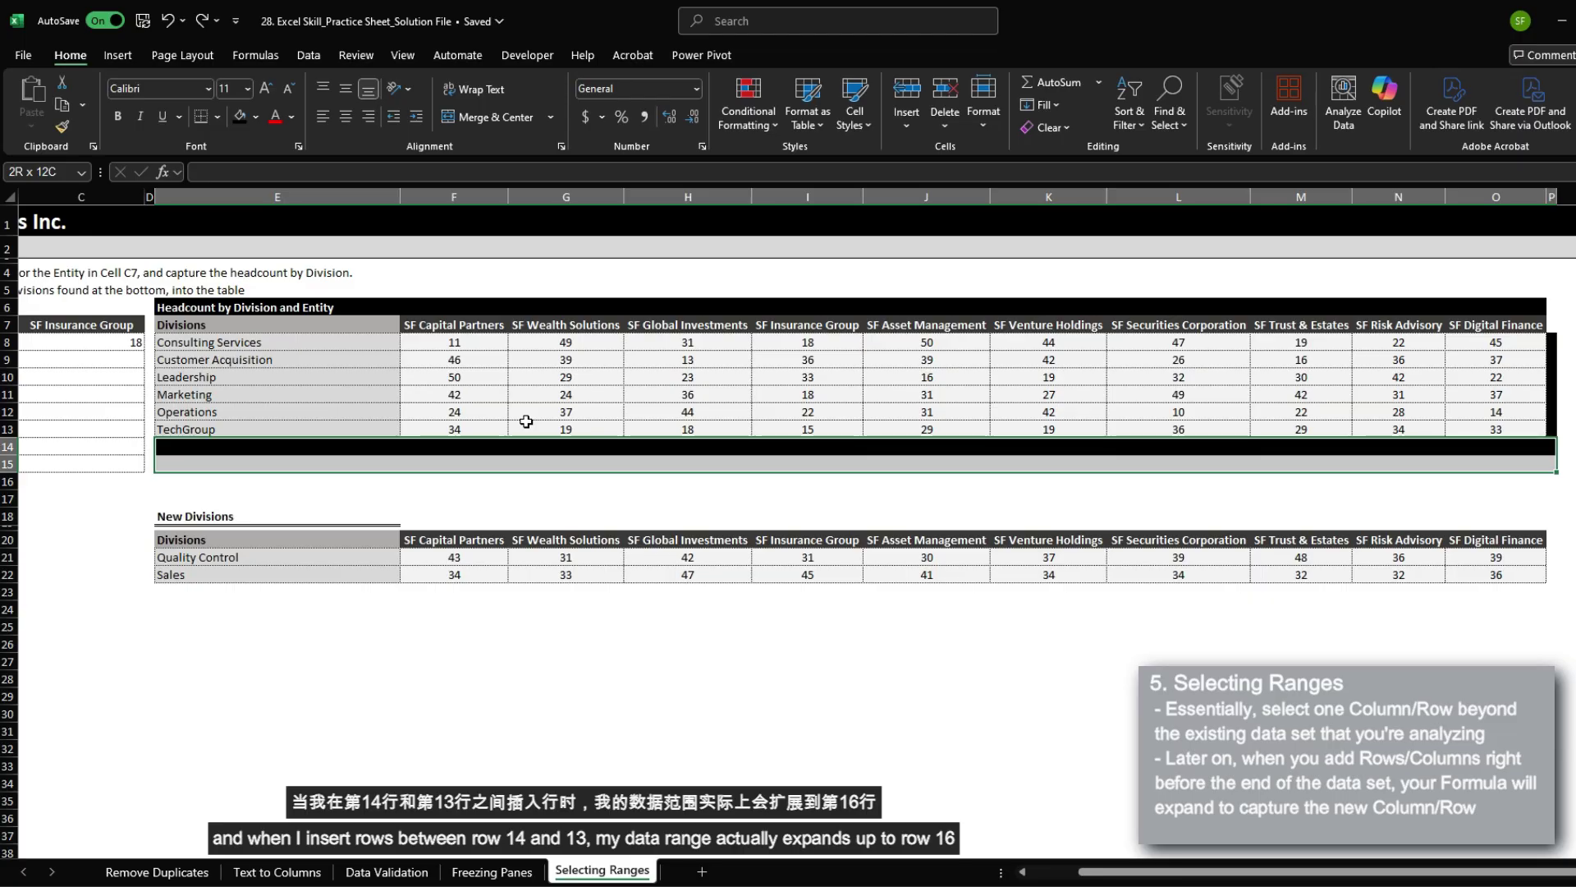
{"action": "key", "text": "ctrl+shift+equal"}
{"action": "key", "text": "Return"}
{"action": "key", "text": "Left"}
{"action": "key", "text": "Left"}
Confirm C8's range now reaches $F$8:$P$16 and copy the formula into C9:C15
{"action": "key", "text": "Up"}
{"action": "key", "text": "Up"}
{"action": "key", "text": "Up"}
{"action": "key", "text": "Up"}
{"action": "key", "text": "Up"}
{"action": "key", "text": "Up"}
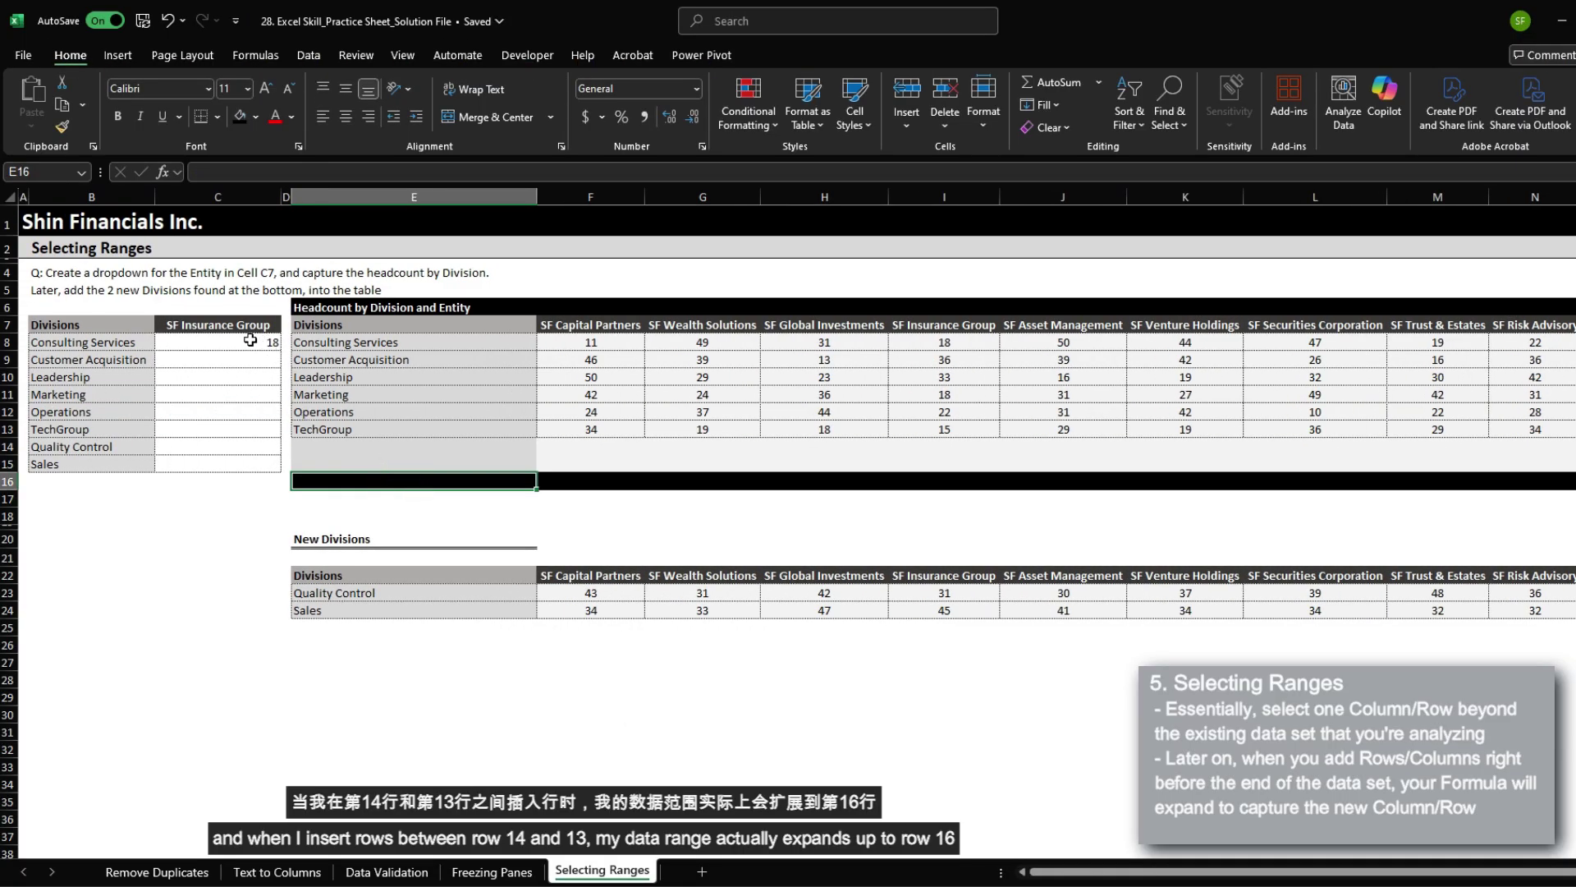
{"action": "key", "text": "F2"}
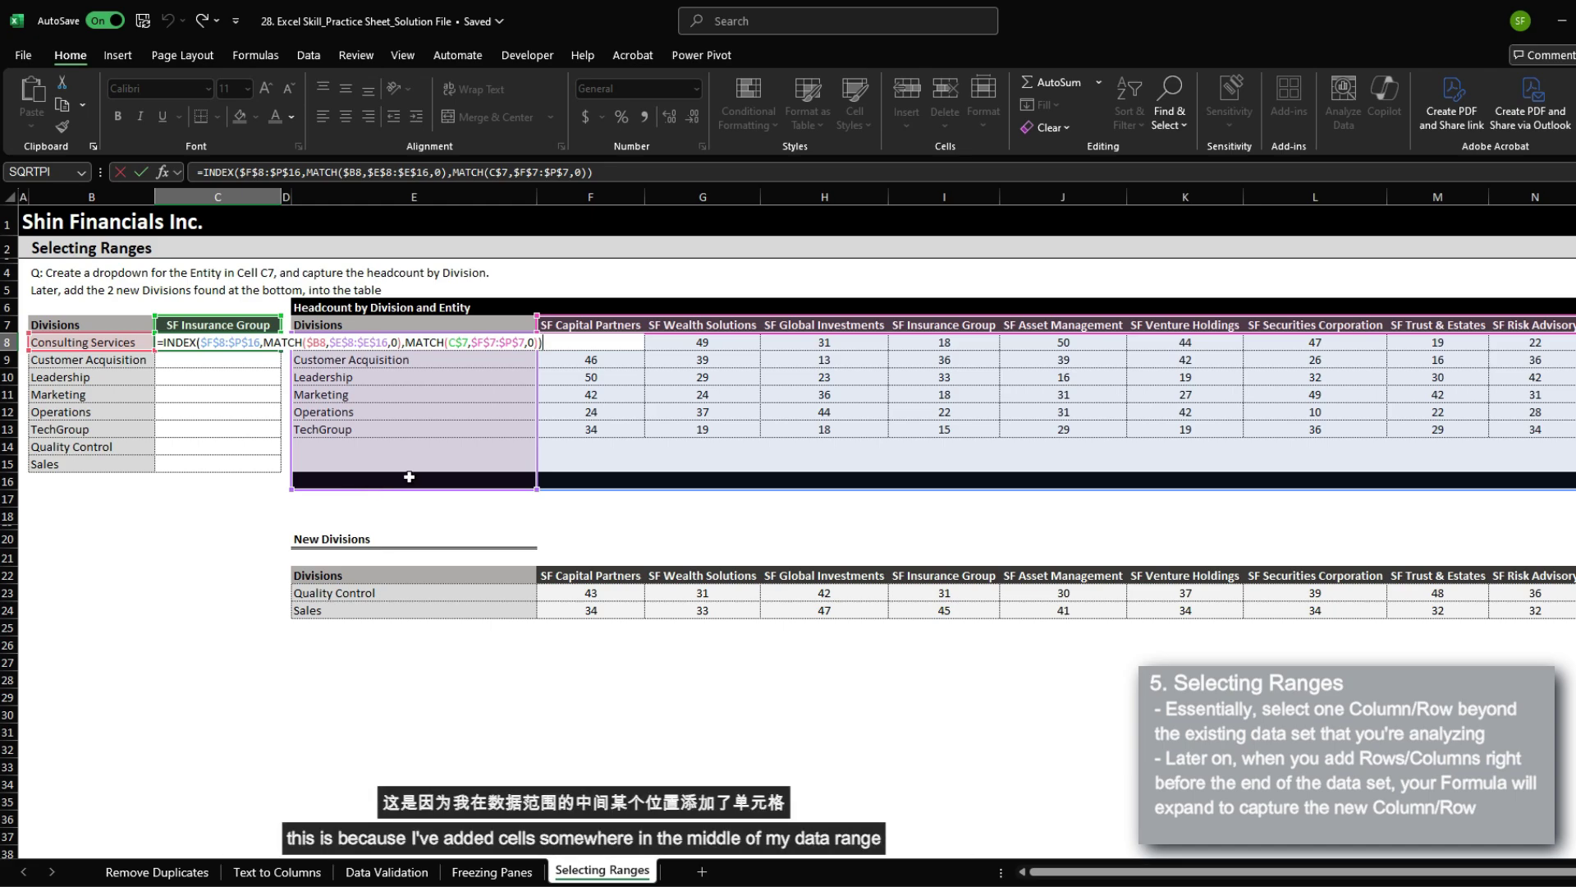
{"action": "key", "text": "ctrl+Return"}
{"action": "key", "text": "ctrl+c"}
{"action": "key", "text": "Down"}
{"action": "key", "text": "shift+Down"}
{"action": "key", "text": "shift+Down"}
{"action": "key", "text": "shift+Down"}
{"action": "key", "text": "shift+Down"}
{"action": "key", "text": "shift+Down"}
{"action": "key", "text": "shift+Down"}
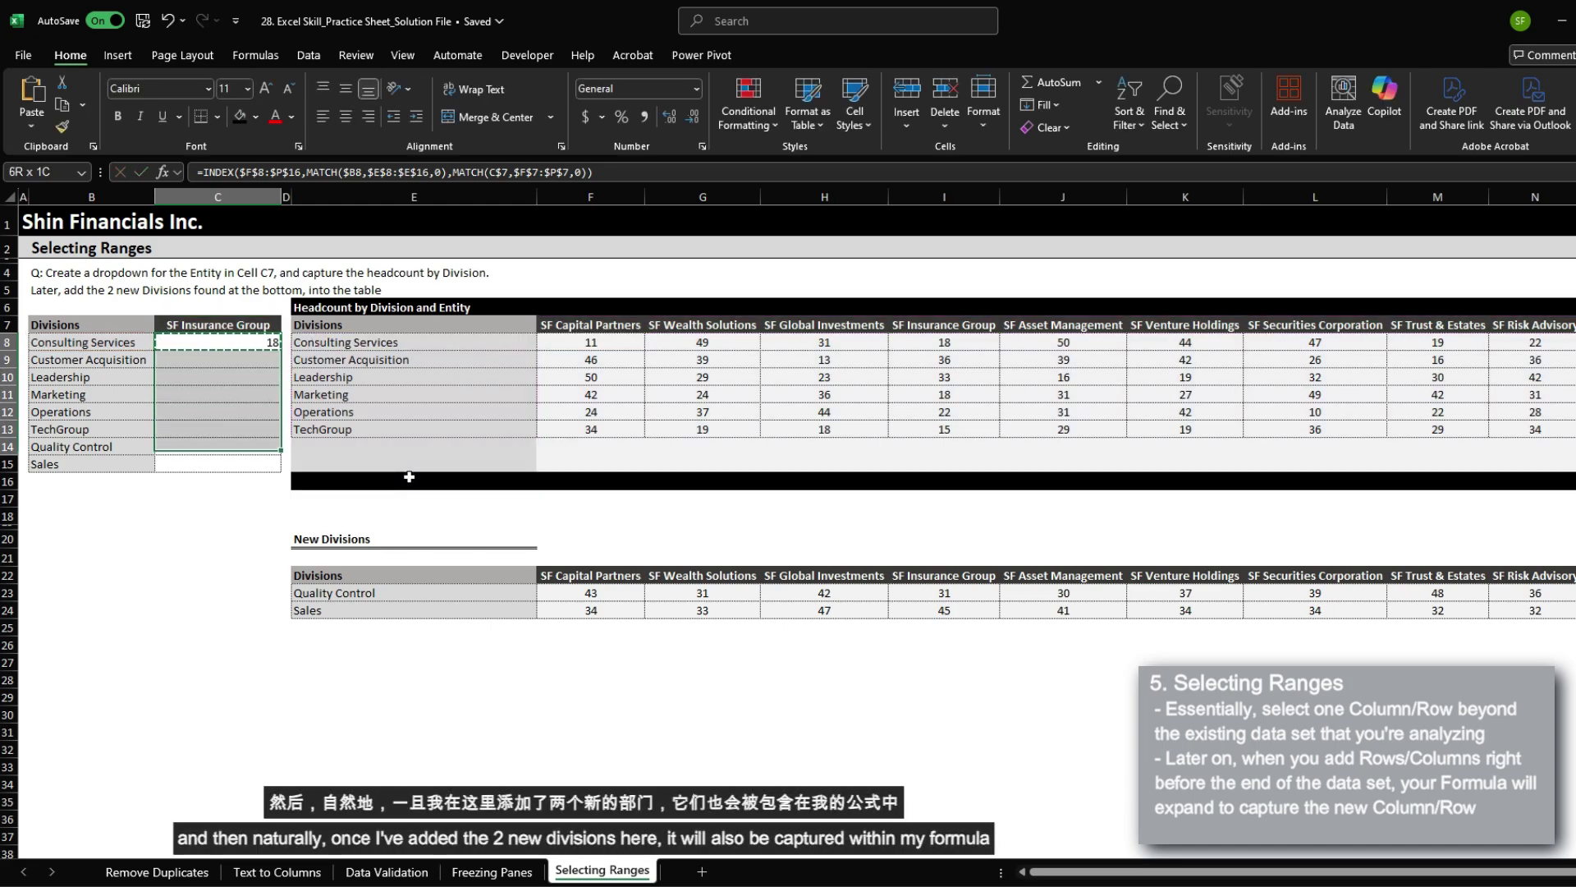
{"action": "key", "text": "ctrl+v"}
{"action": "key", "text": "Up"}
{"action": "key", "text": "Right"}
{"action": "key", "text": "Right"}
Copy the Quality Control and Sales rows E23:O24 and paste them at E14
{"action": "key", "text": "Down"}
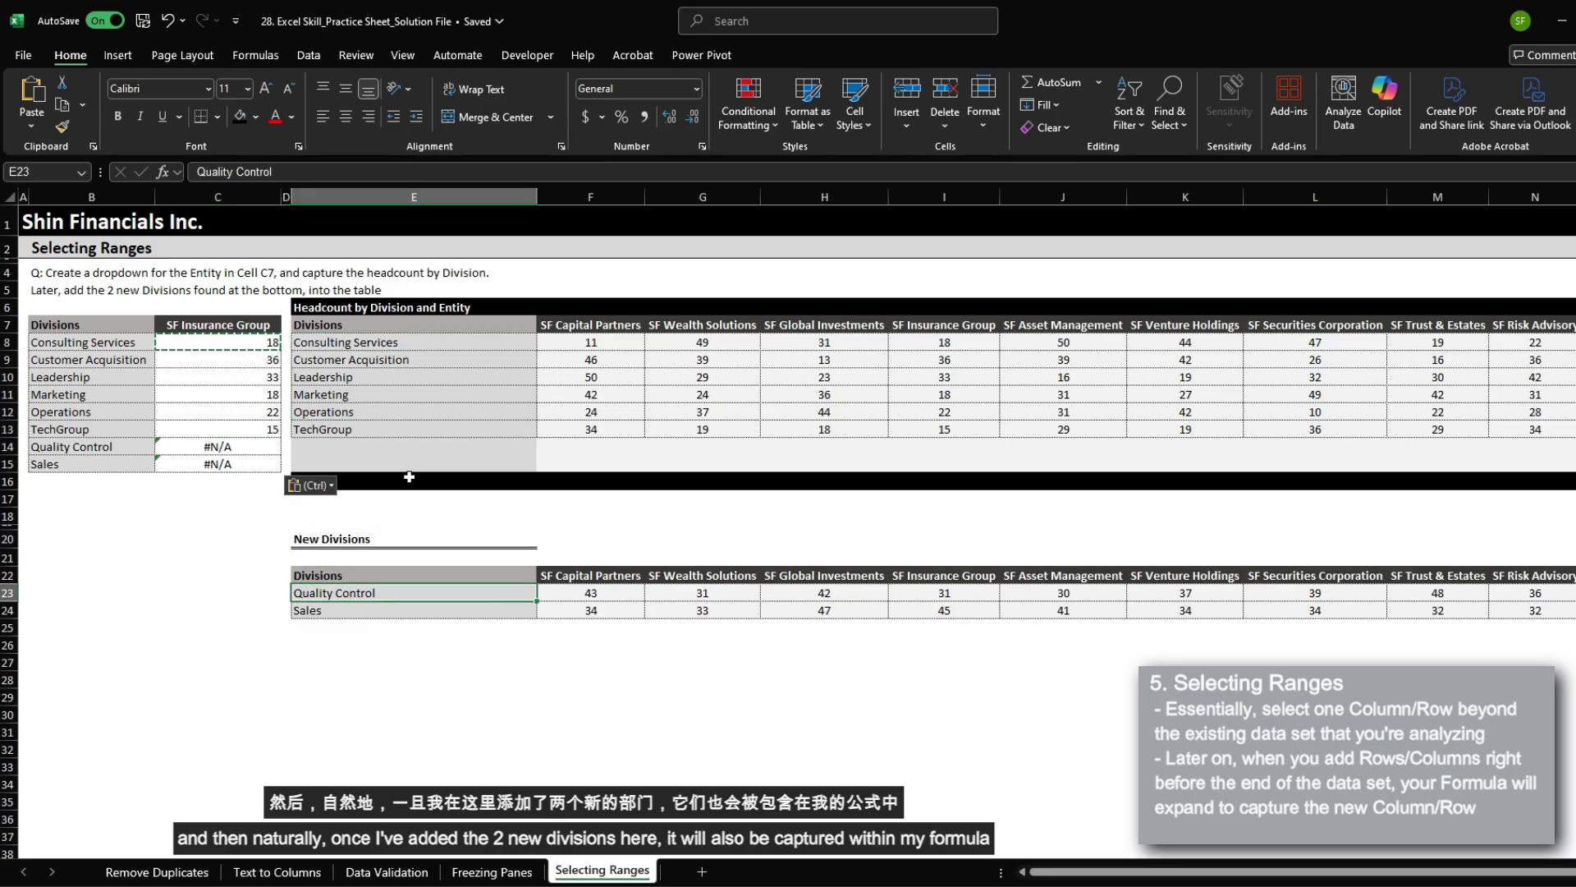
{"action": "key", "text": "ctrl+shift+Right"}
{"action": "key", "text": "ctrl+shift+Down"}
{"action": "key", "text": "ctrl+c"}
{"action": "key", "text": "ctrl+Up"}
{"action": "key", "text": "ctrl+Up"}
{"action": "key", "text": "ctrl+Up"}
{"action": "key", "text": "Up"}
{"action": "key", "text": "Down"}
{"action": "key", "text": "Down"}
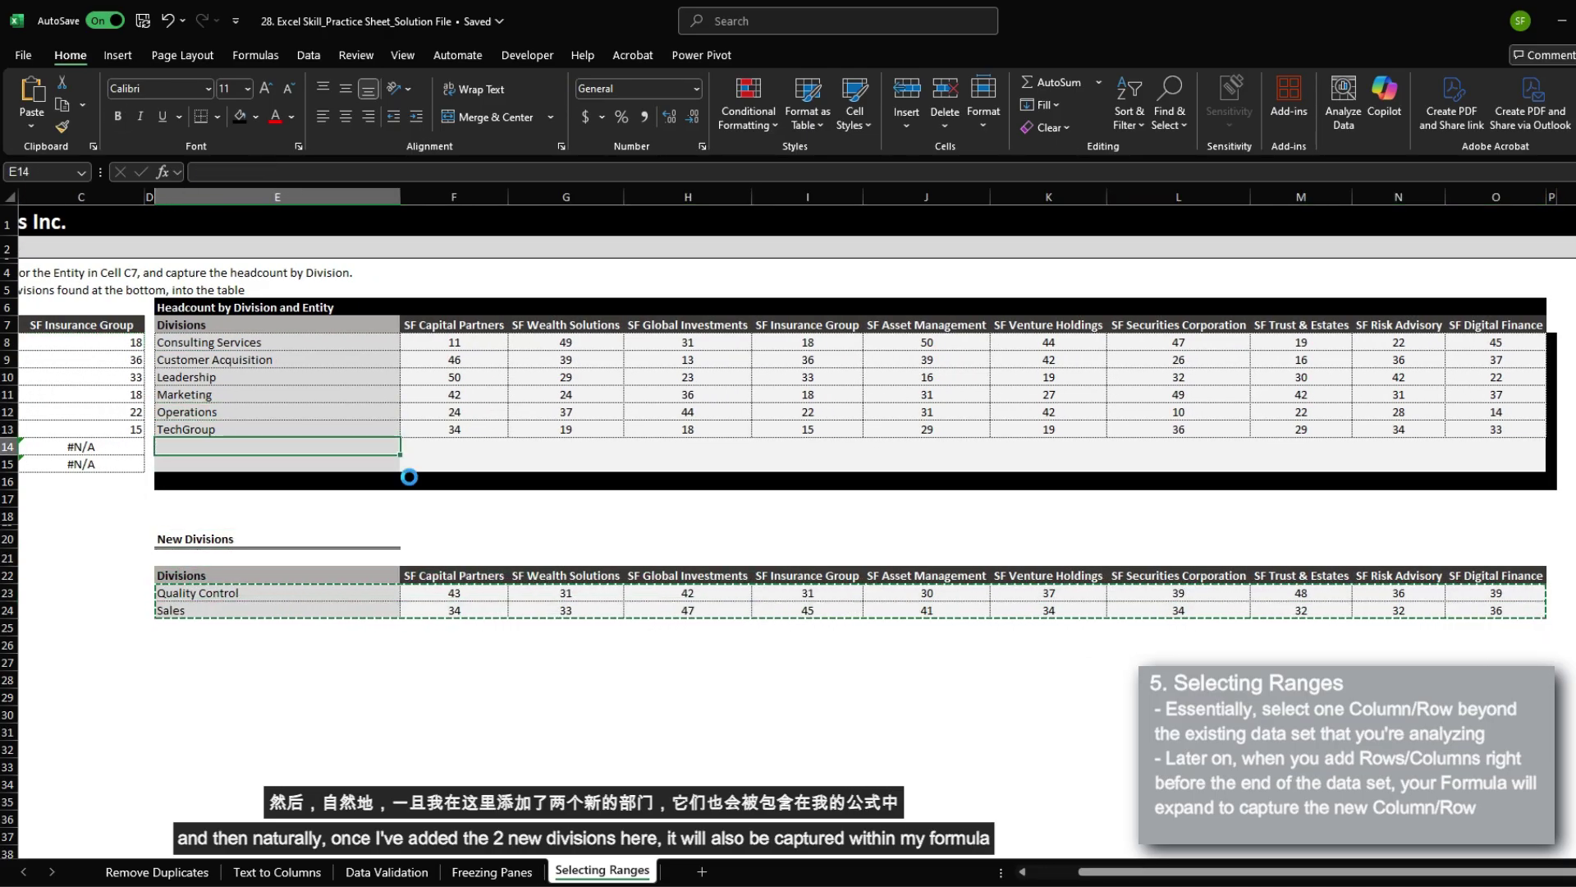
{"action": "key", "text": "Return"}
Review the column C lookups, now showing 31 and 45 for the new divisions
{"action": "key", "text": "Home"}
{"action": "key", "text": "Right"}
{"action": "key", "text": "Right"}
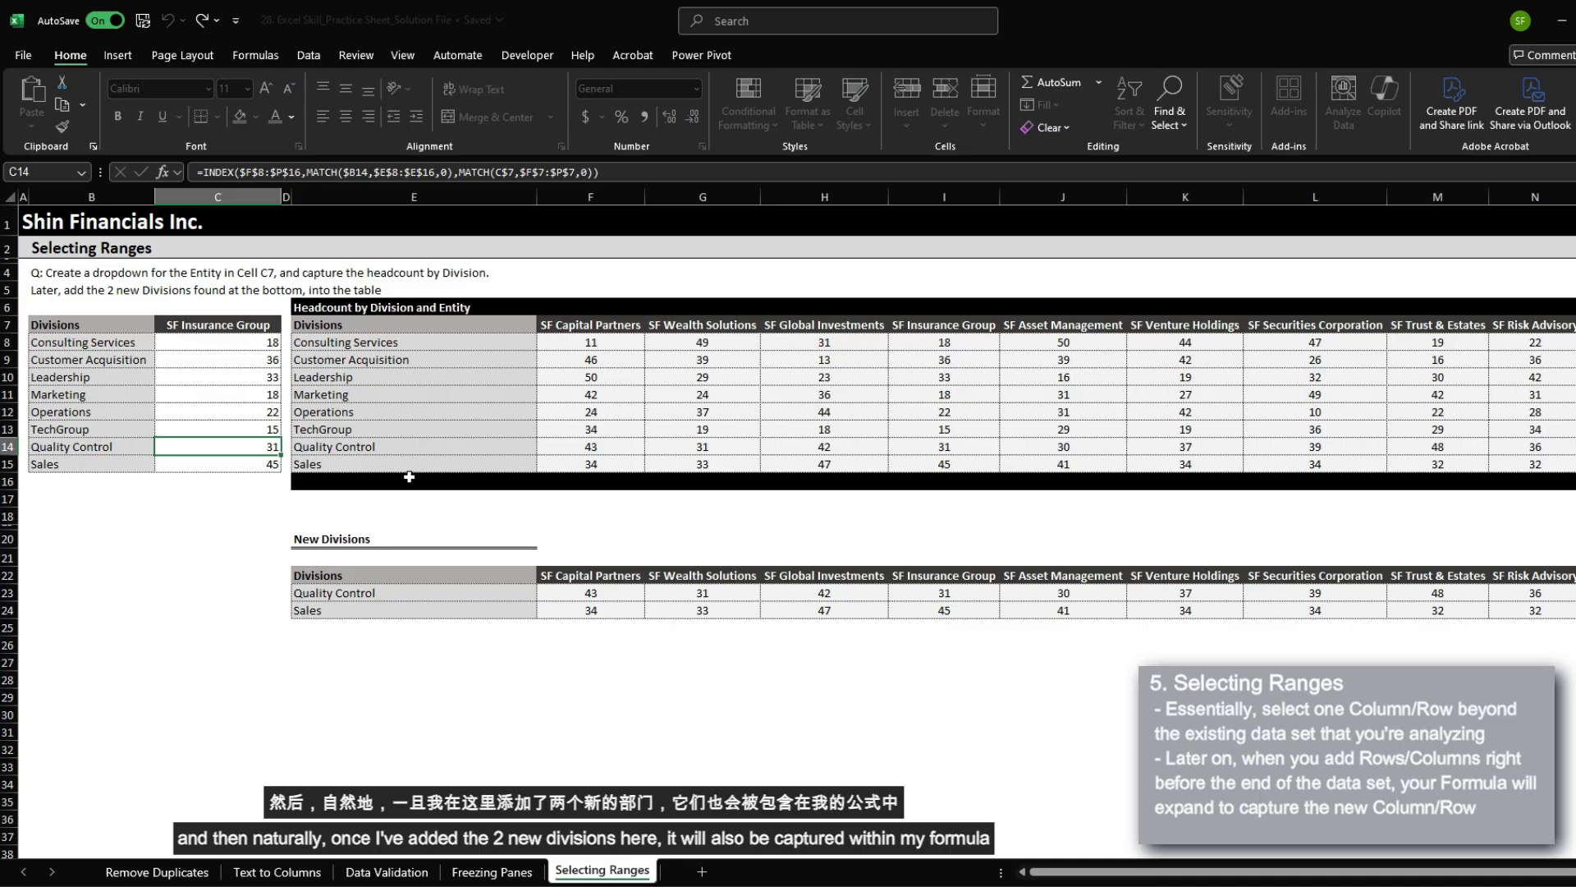
{"action": "key", "text": "Down"}
{"action": "key", "text": "Up"}
{"action": "key", "text": "Up"}
{"action": "key", "text": "Up"}
{"action": "key", "text": "Up"}
{"action": "key", "text": "Up"}
{"action": "key", "text": "Up"}
{"action": "key", "text": "Up"}
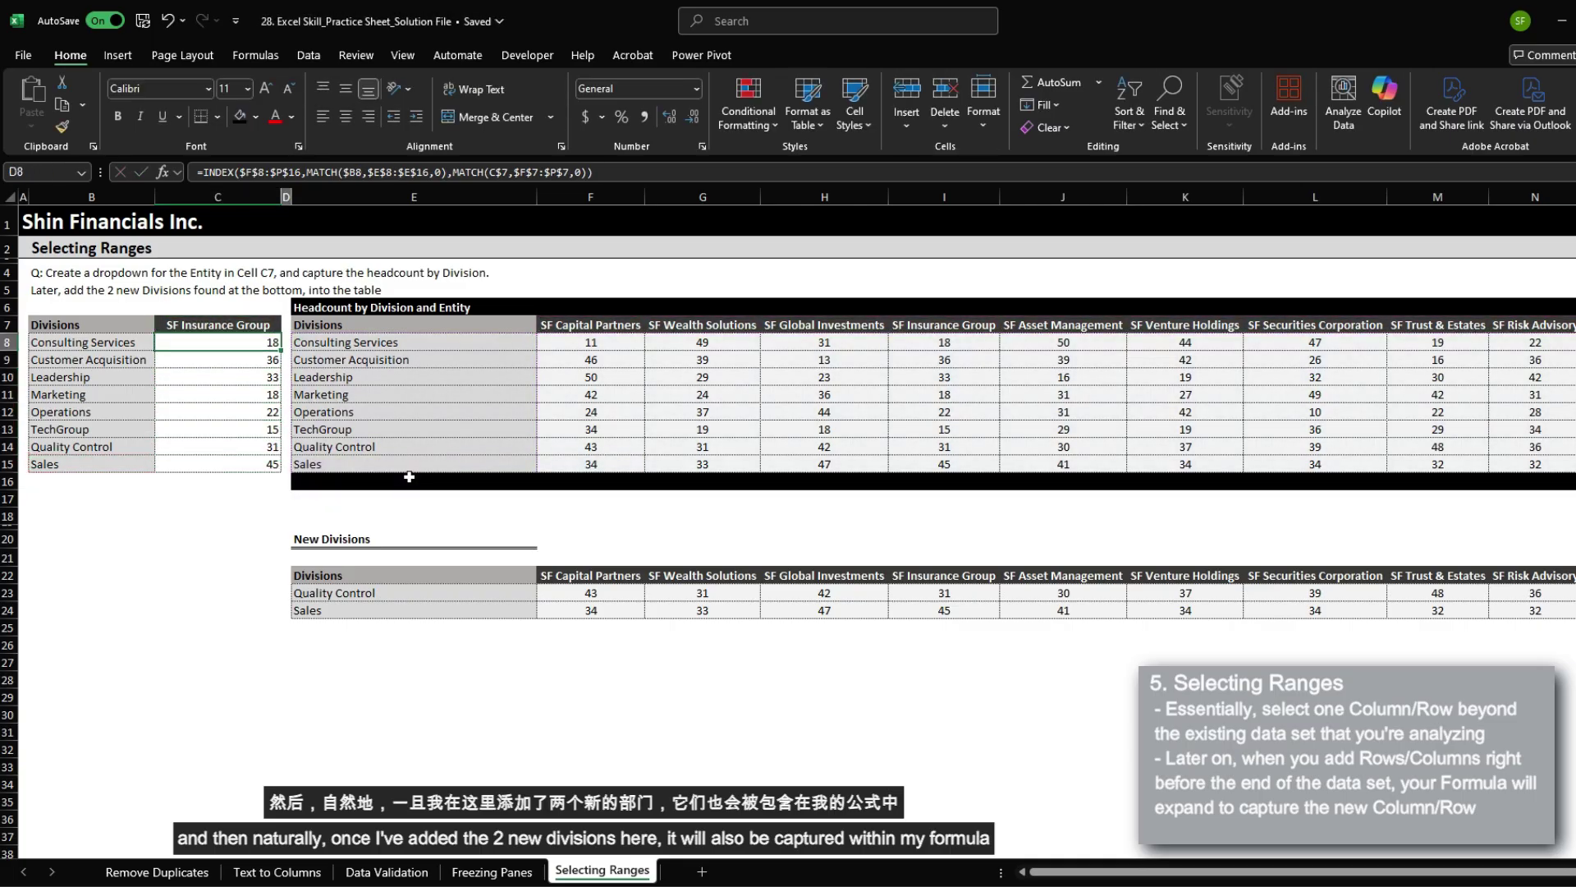
{"action": "key", "text": "Right"}
{"action": "key", "text": "Right"}
{"action": "key", "text": "ctrl+Down"}
Highlight the table data through column P and the black end band on row 16
{"action": "key", "text": "Down"}
{"action": "key", "text": "shift+Right"}
{"action": "key", "text": "shift+Right"}
{"action": "key", "text": "shift+Right"}
{"action": "key", "text": "shift+Right"}
{"action": "key", "text": "shift+Right"}
{"action": "key", "text": "shift+Right"}
{"action": "key", "text": "shift+Right"}
{"action": "key", "text": "shift+Right"}
{"action": "key", "text": "shift+Right"}
{"action": "key", "text": "shift+Right"}
{"action": "key", "text": "shift+Right"}
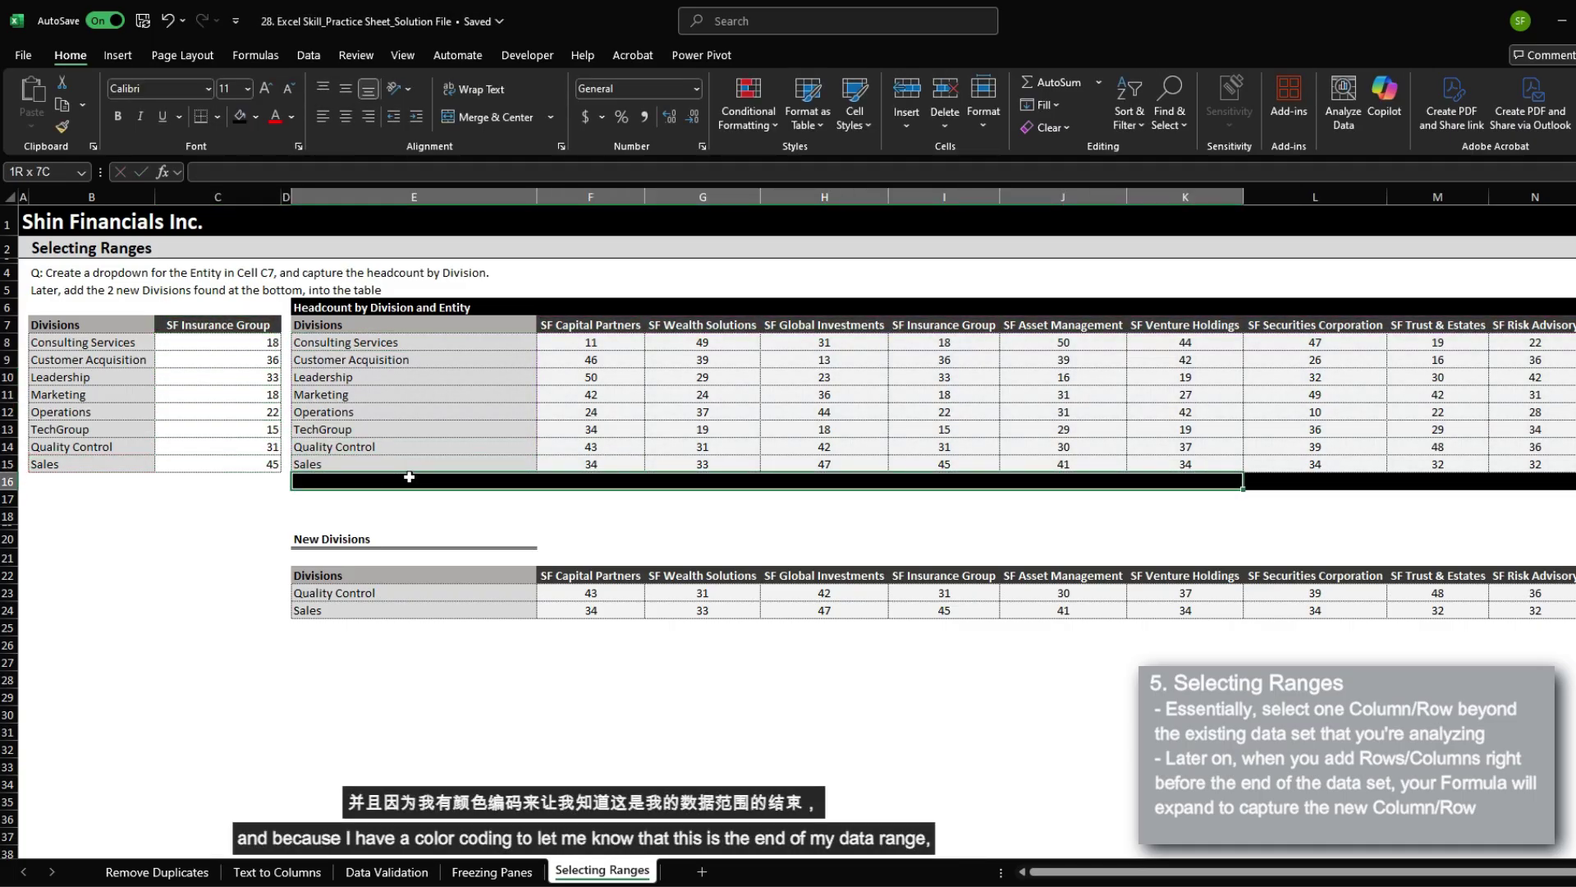
{"action": "key", "text": "shift+Up"}
{"action": "key", "text": "shift+Up"}
{"action": "key", "text": "shift+Up"}
{"action": "key", "text": "shift+Up"}
{"action": "key", "text": "shift+Up"}
{"action": "key", "text": "shift+Up"}
{"action": "key", "text": "shift+Up"}
{"action": "key", "text": "shift+Up"}
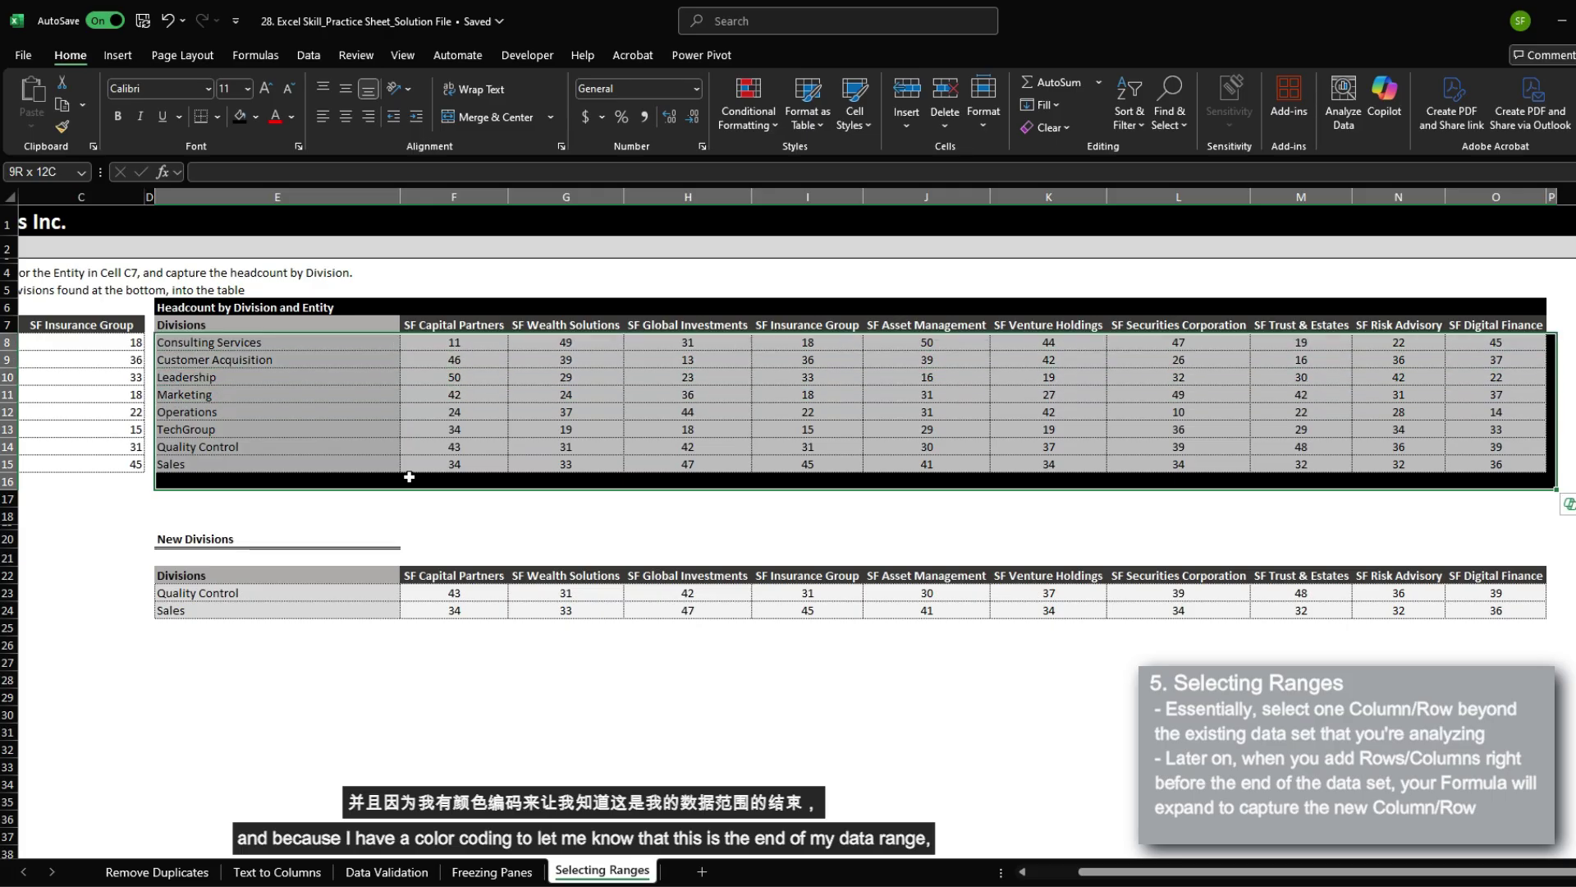
{"action": "key", "text": "Down"}
{"action": "key", "text": "Down"}
{"action": "key", "text": "Down"}
{"action": "key", "text": "Down"}
{"action": "key", "text": "Down"}
{"action": "key", "text": "Down"}
{"action": "key", "text": "Down"}
{"action": "key", "text": "Down"}
{"action": "key", "text": "Down"}
{"action": "key", "text": "Up"}
{"action": "key", "text": "Up"}
{"action": "key", "text": "Up"}
{"action": "key", "text": "Up"}
{"action": "key", "text": "Up"}
{"action": "key", "text": "Up"}
{"action": "key", "text": "Up"}
{"action": "key", "text": "Up"}
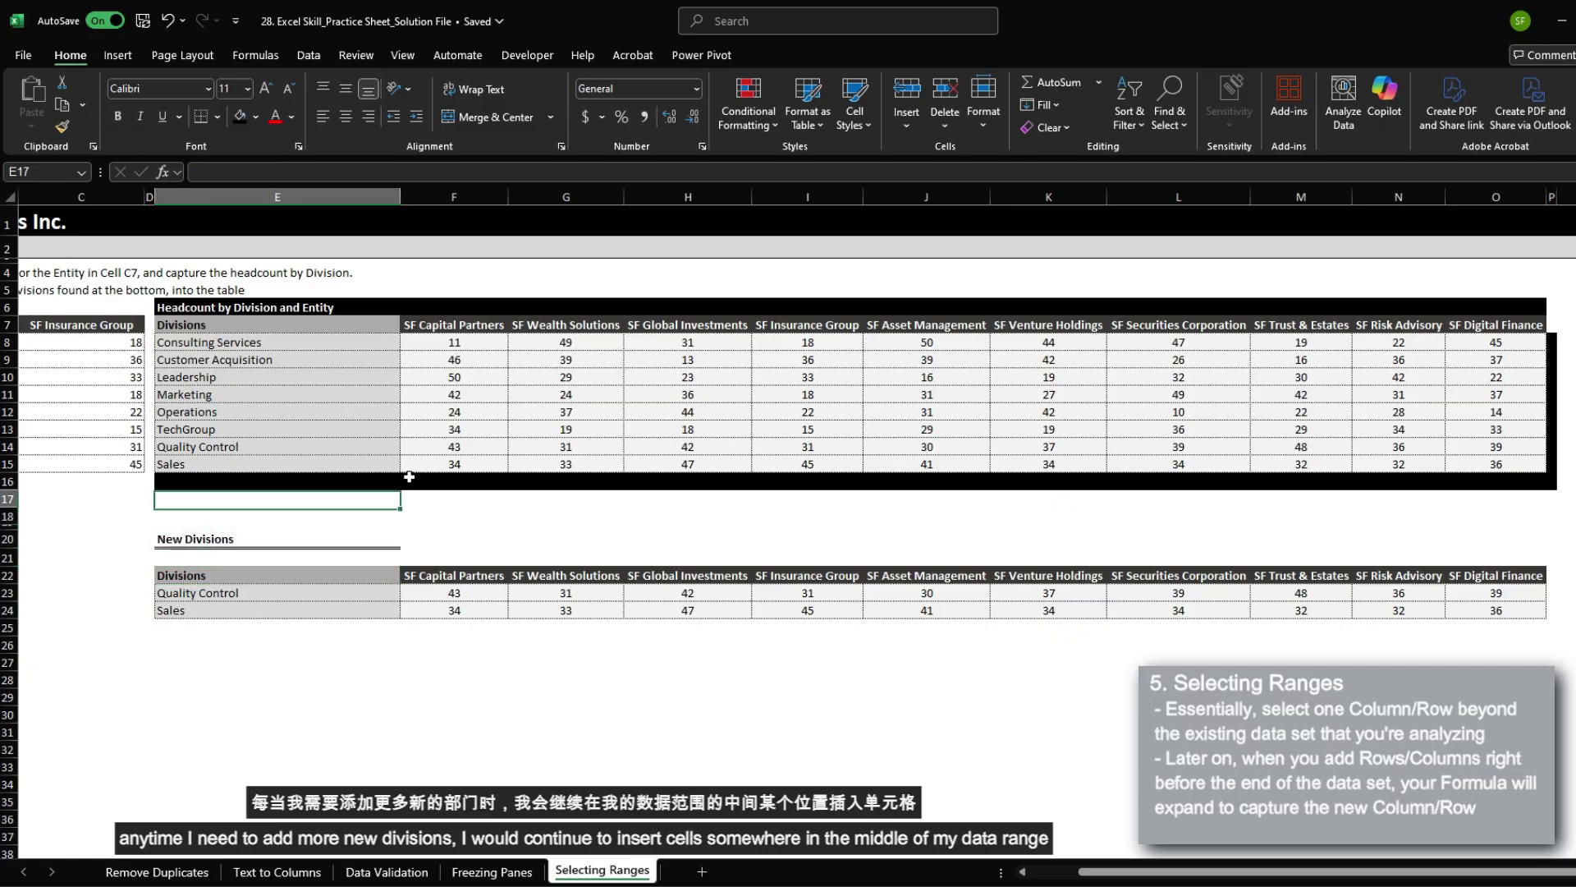
{"action": "key", "text": "Up"}
{"action": "key", "text": "shift+Right"}
{"action": "key", "text": "shift+Right"}
{"action": "key", "text": "shift+Right"}
{"action": "key", "text": "shift+Right"}
{"action": "key", "text": "shift+Right"}
{"action": "key", "text": "shift+Right"}
{"action": "key", "text": "shift+Right"}
{"action": "key", "text": "shift+Right"}
{"action": "key", "text": "shift+Right"}
{"action": "key", "text": "shift+Right"}
{"action": "key", "text": "shift+Right"}
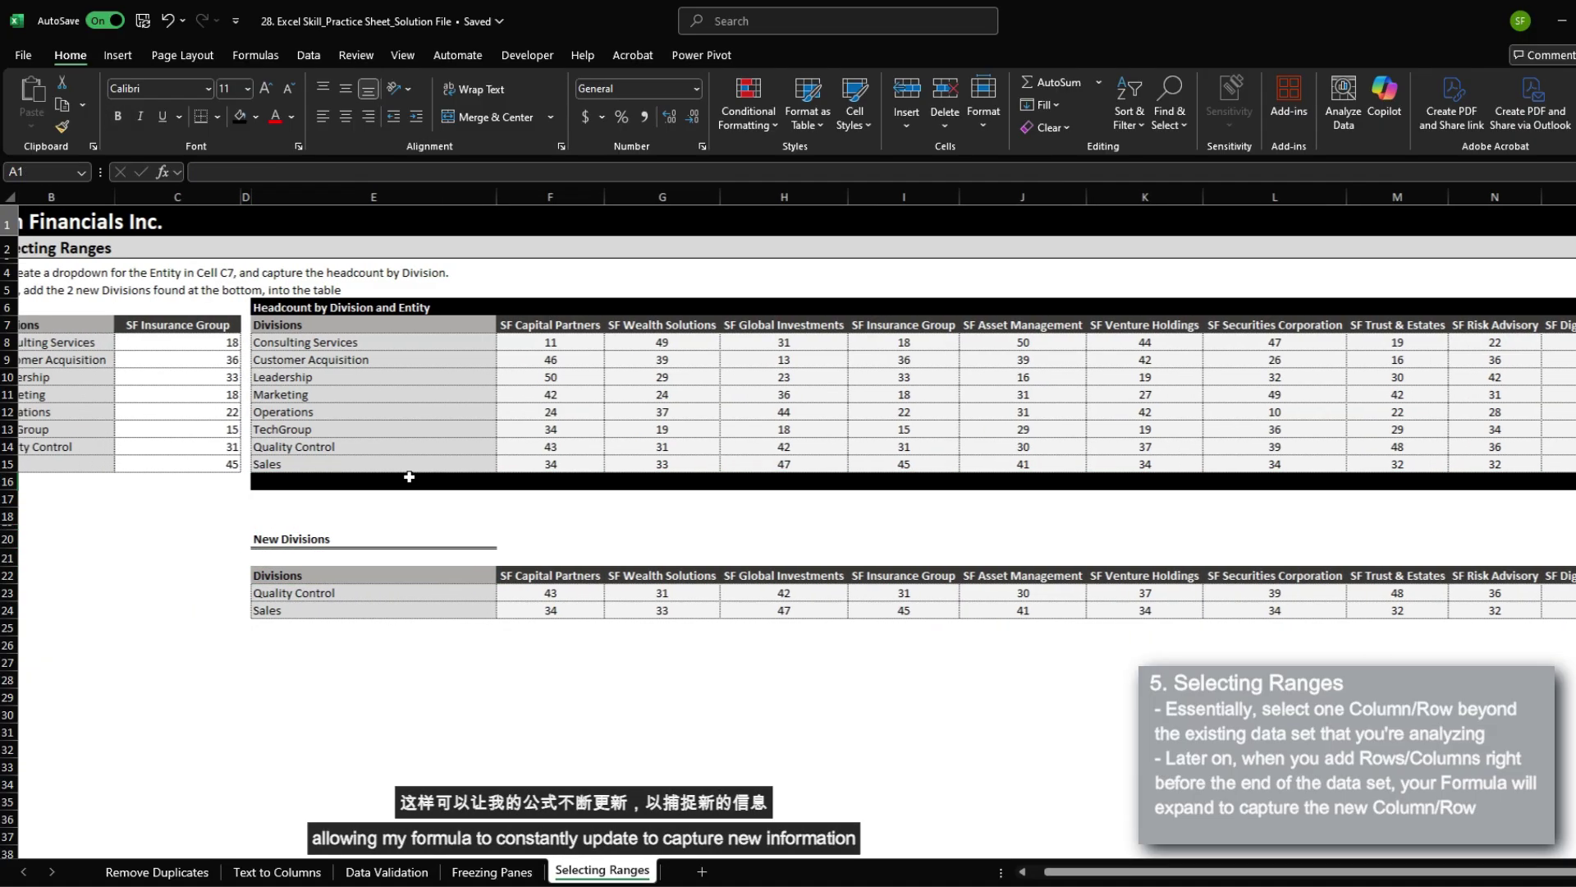
{"action": "key", "text": "ctrl+Home"}
{"action": "key", "text": "Right"}
{"action": "key", "text": "Right"}
{"action": "key", "text": "Down"}
{"action": "key", "text": "Down"}
{"action": "key", "text": "Down"}
{"action": "key", "text": "Down"}
{"action": "key", "text": "Down"}
{"action": "key", "text": "Down"}
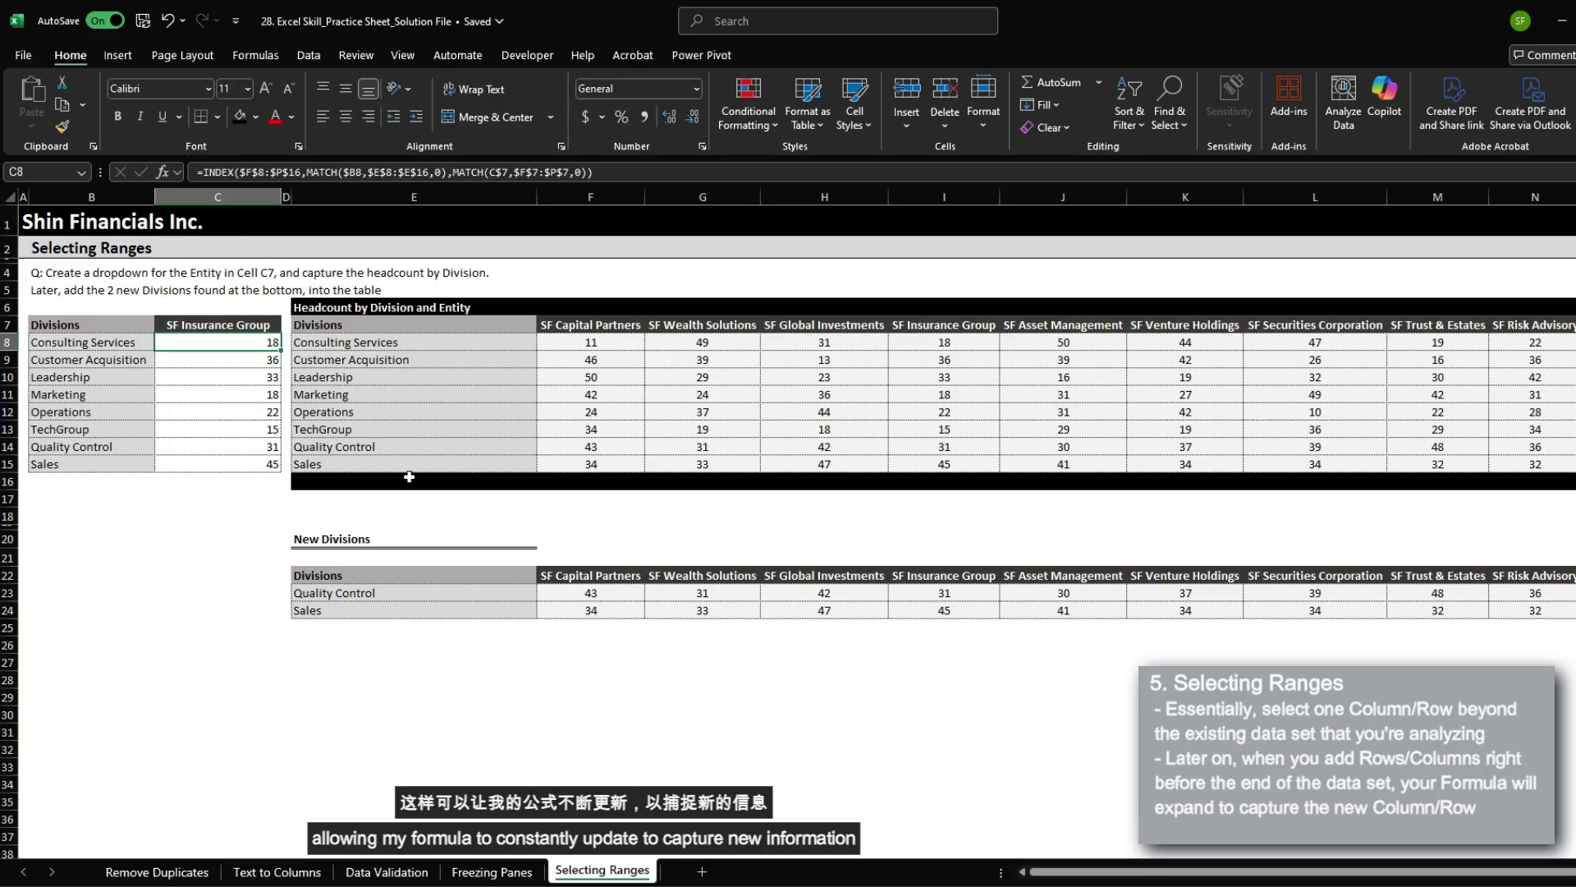